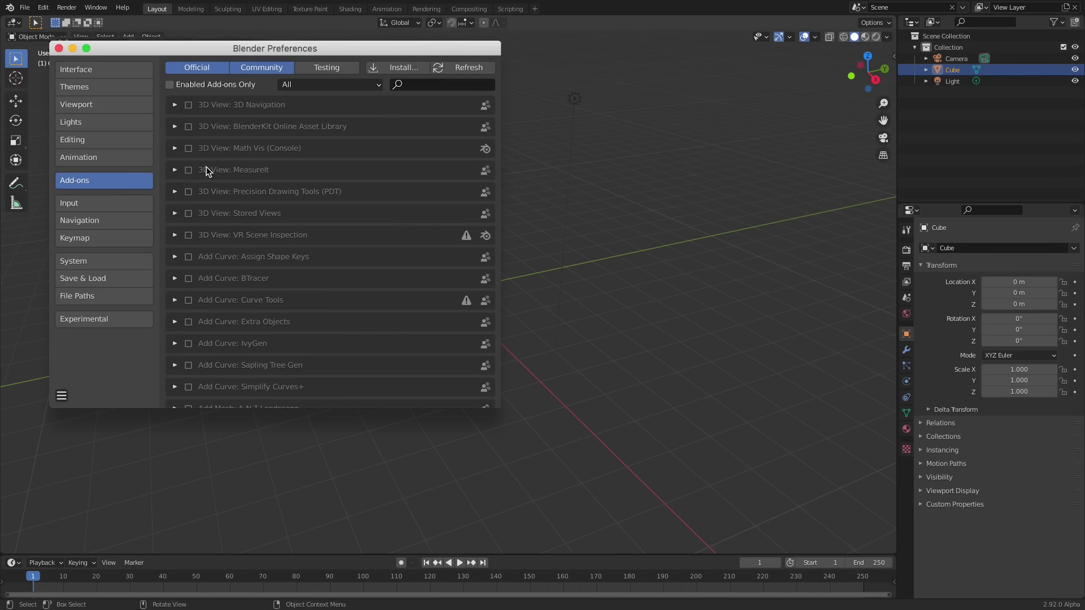
# - Find and enable the Add Mesh: Extra Objects add-on
pyautogui.click(425, 85)
pyautogui.write('extr')
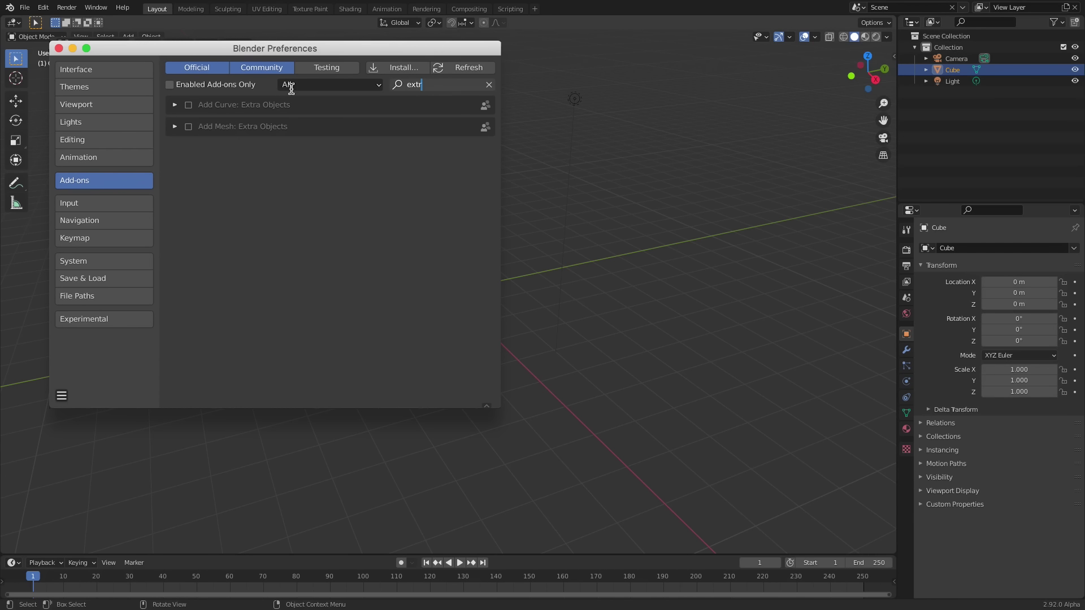
pyautogui.press('Return')
pyautogui.click(188, 126)
# - Find and enable the Mesh: LoopTools add-on
pyautogui.click(429, 85)
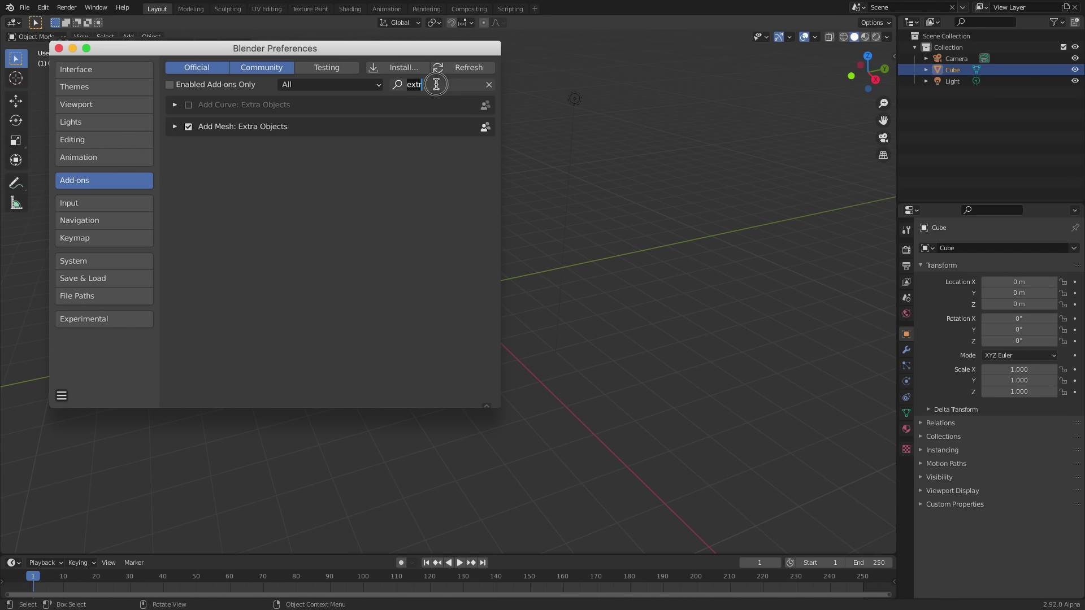
pyautogui.write('loop')
pyautogui.press('Return')
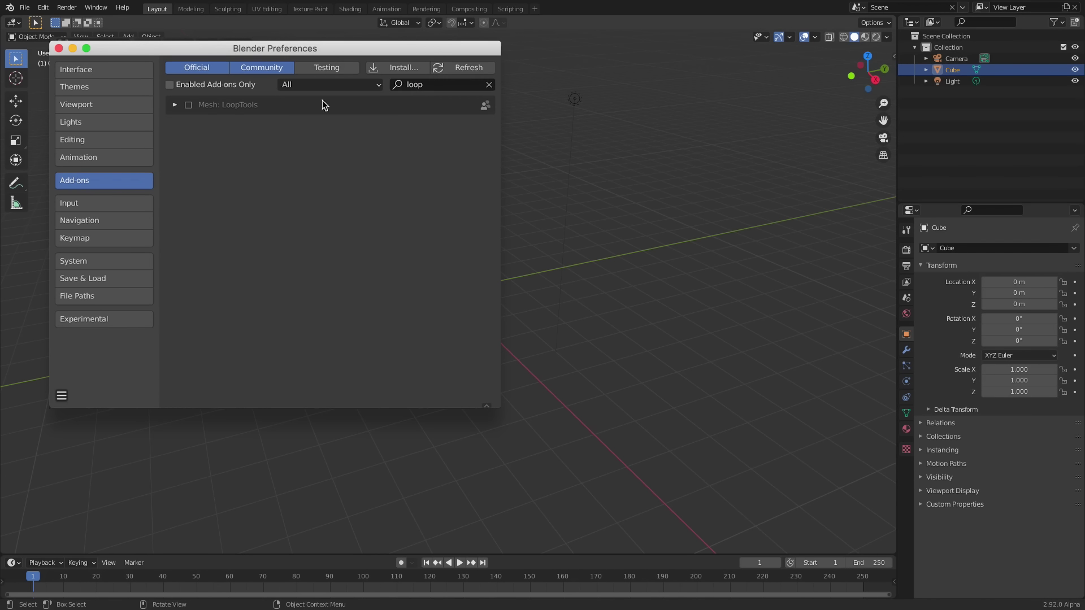
pyautogui.click(189, 106)
# - Review the Input and Keymap preferences, and save the preferences before closing their window
pyautogui.click(138, 202)
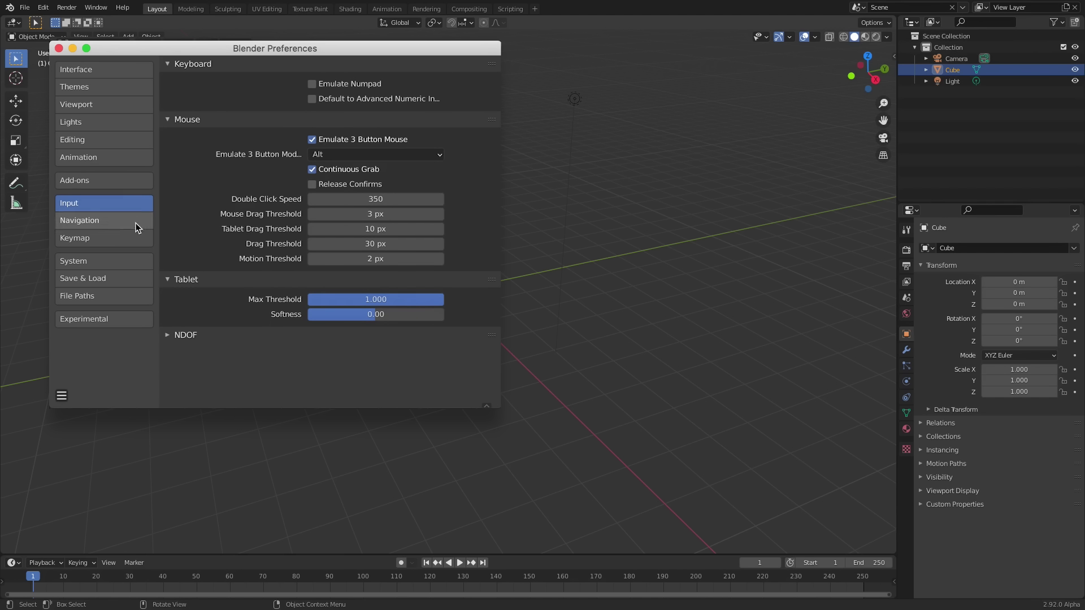
pyautogui.click(128, 238)
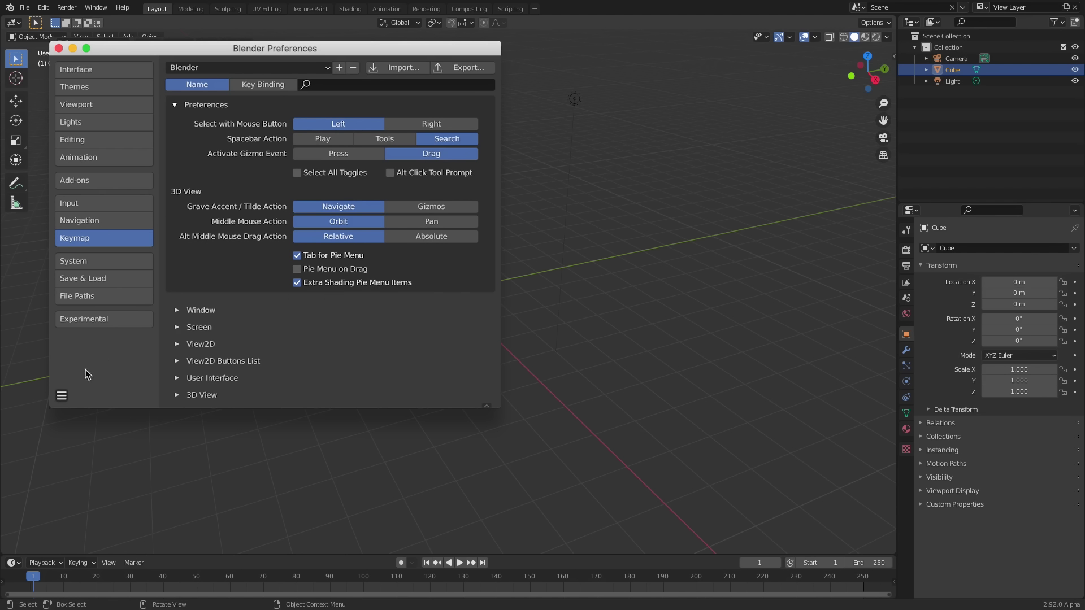
pyautogui.click(62, 396)
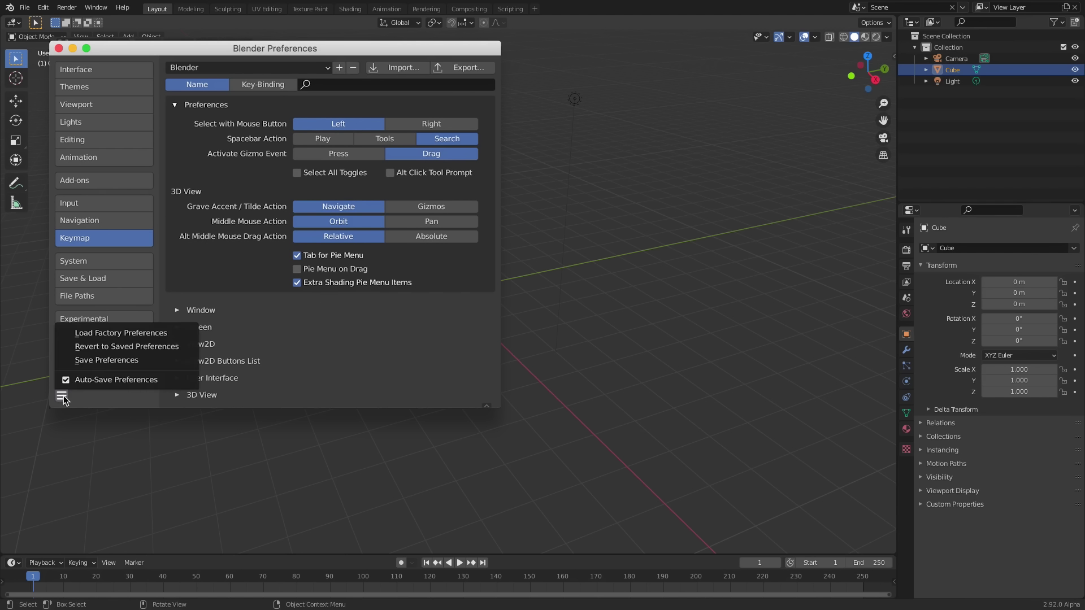
pyautogui.click(105, 361)
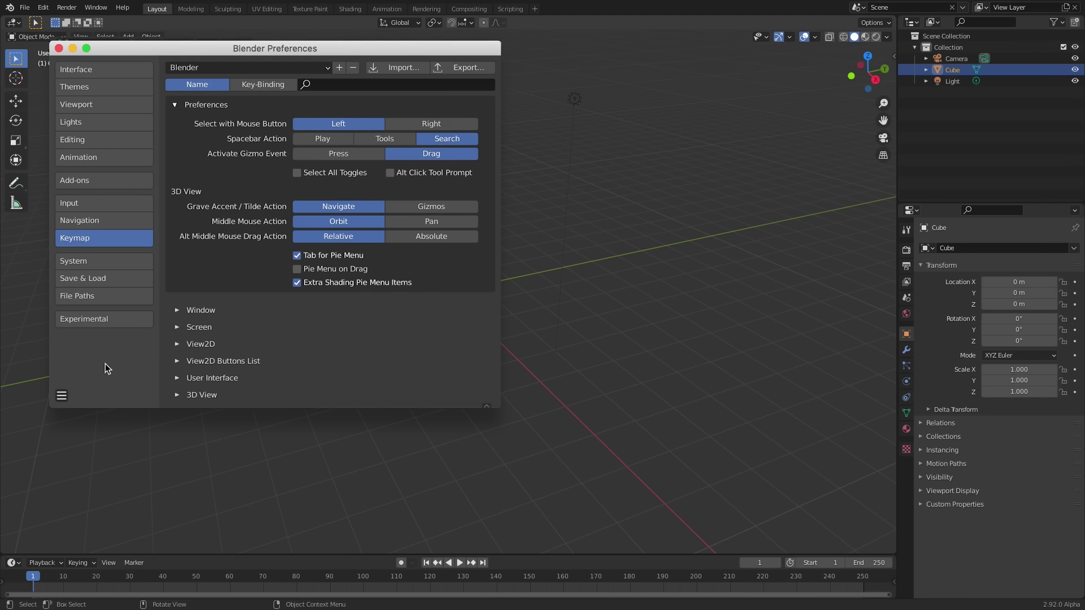
pyautogui.click(58, 49)
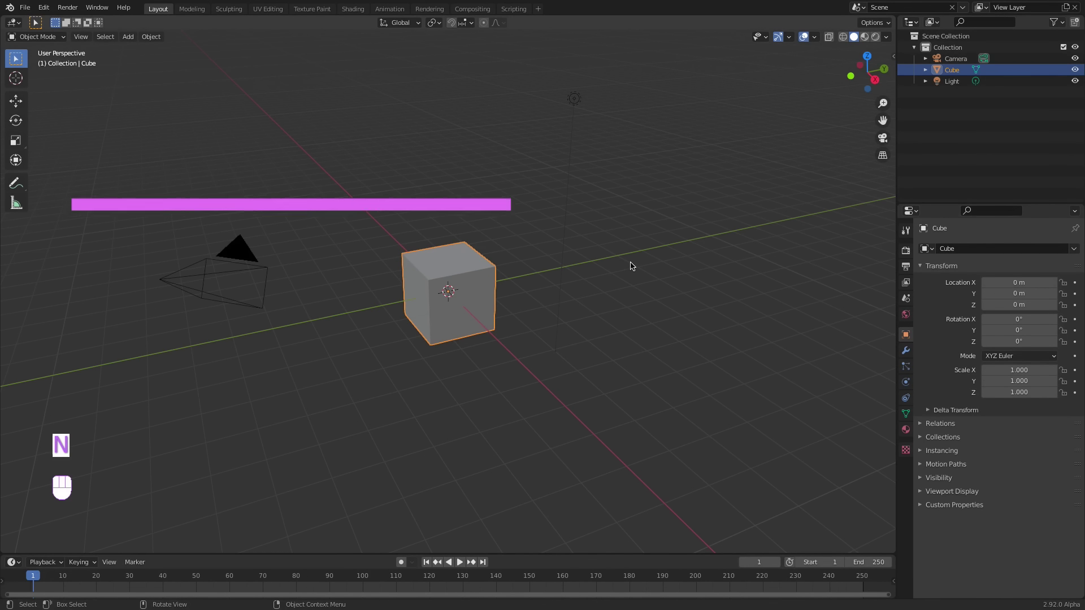
# - Delete the default cube and add a Round Cube mesh at the world origin
pyautogui.press('x')
pyautogui.click(487, 282)
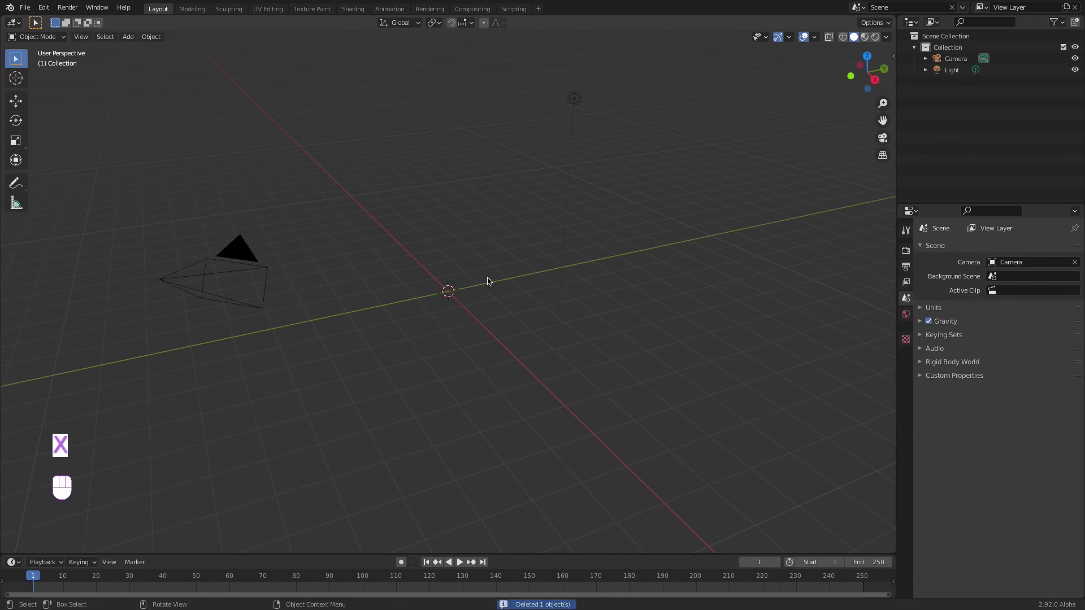
pyautogui.hotkey('shift', 'a')
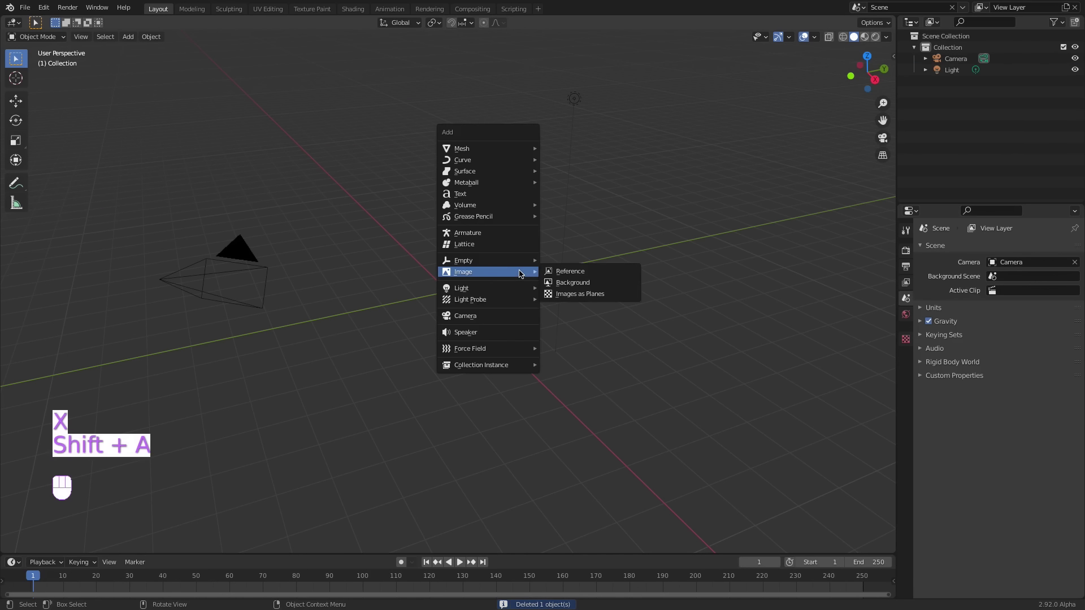
pyautogui.moveTo(528, 149)
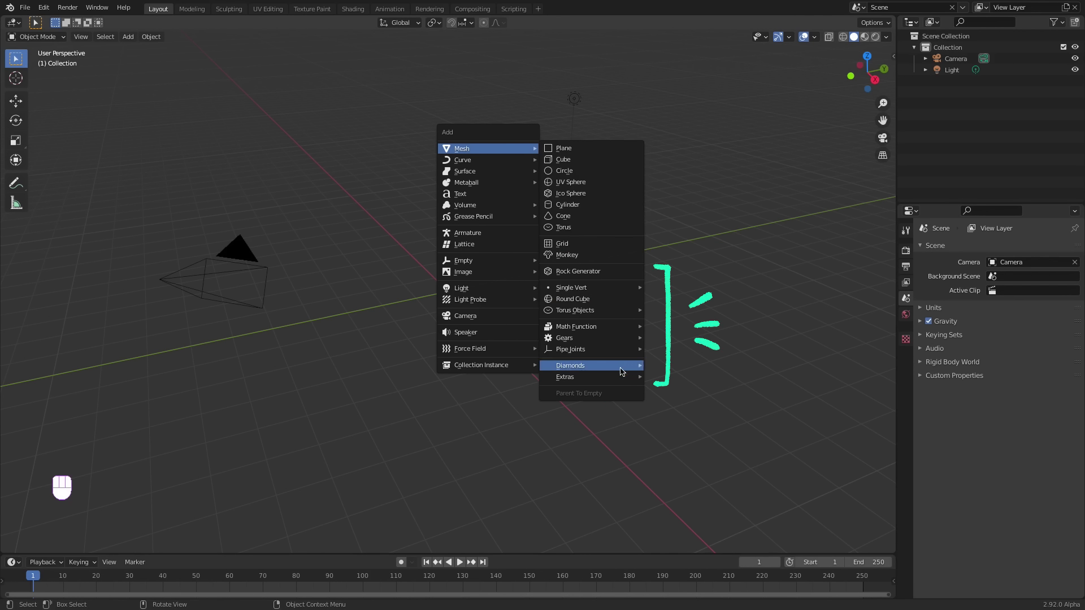
pyautogui.click(620, 299)
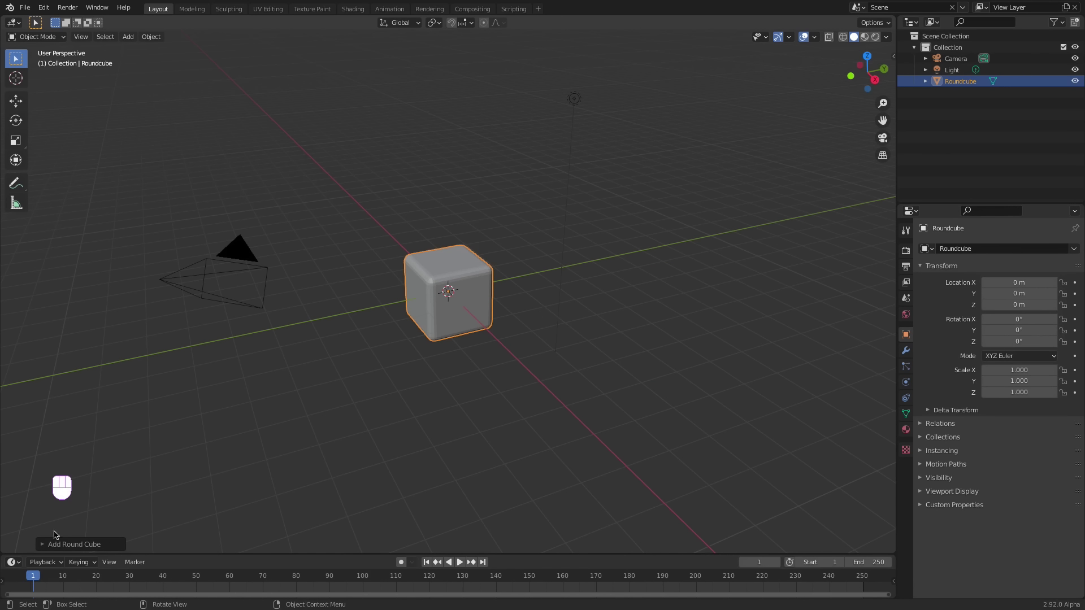
# - Set the new round cube's radius to 1 in its creation settings
pyautogui.click(42, 544)
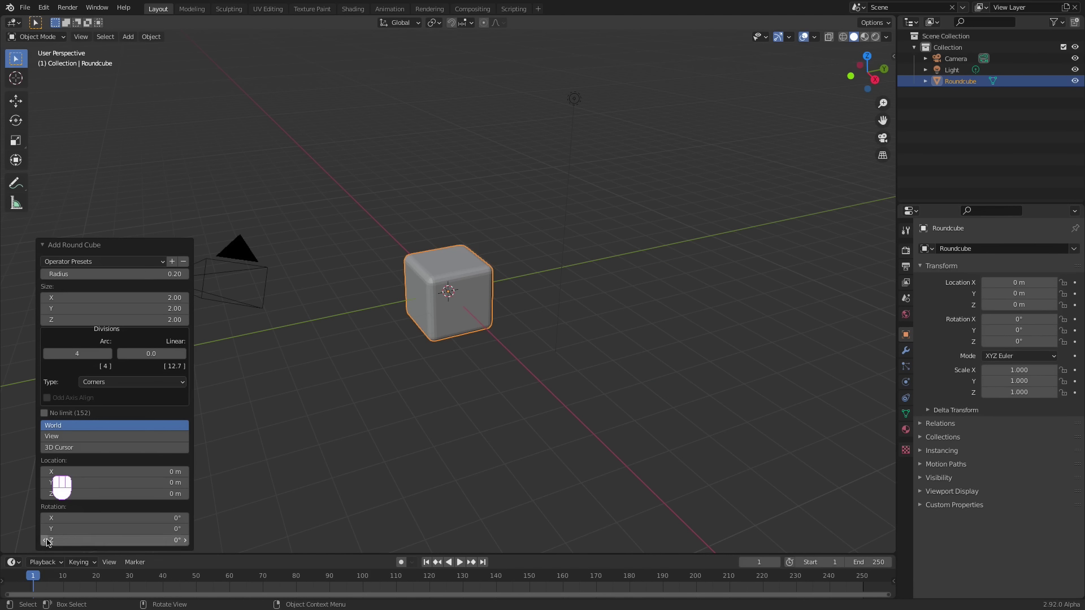
pyautogui.click(172, 274)
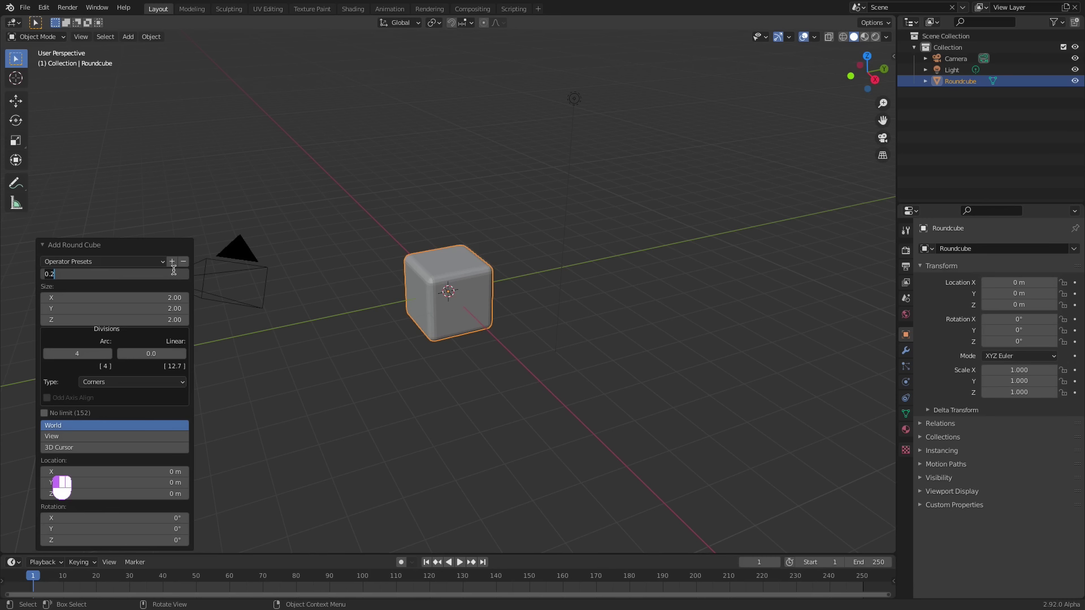
pyautogui.write('1')
pyautogui.press('Return')
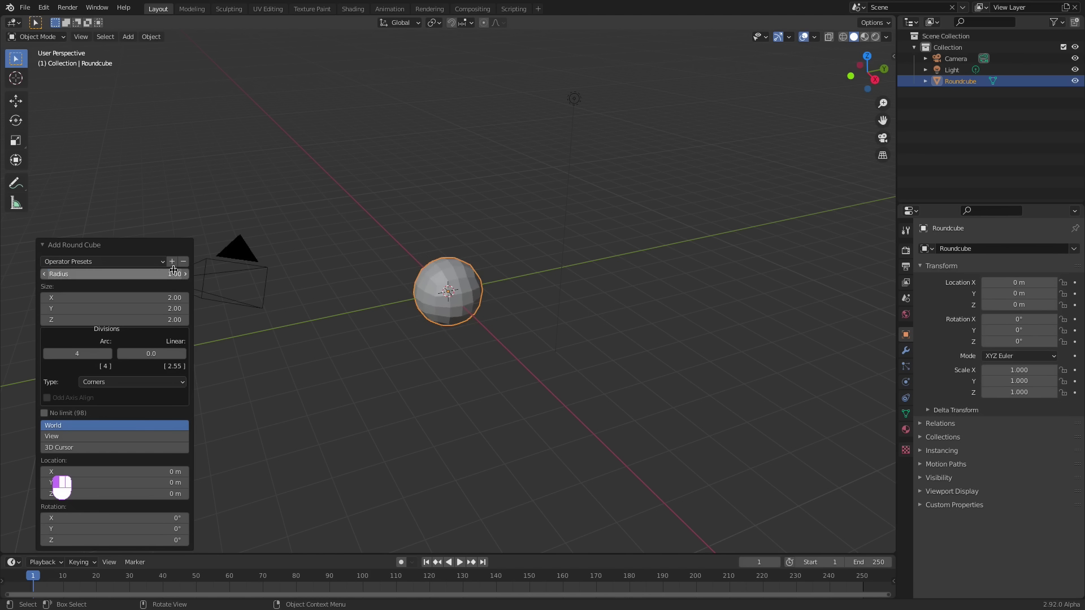
pyautogui.click(44, 245)
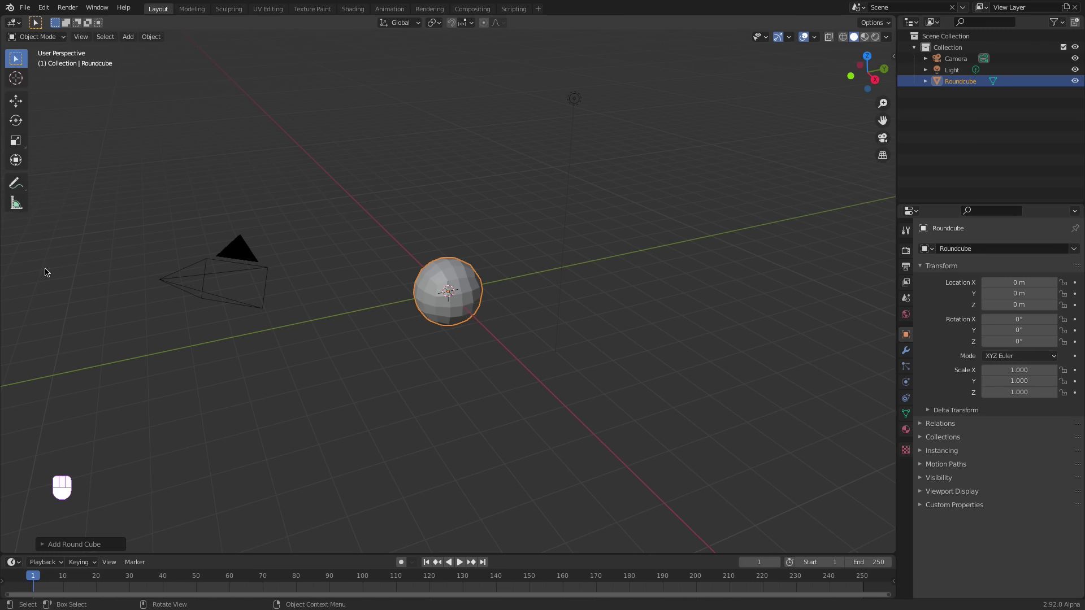
# - Load FrogConcept.psd as a reference image with Align to View turned off
pyautogui.hotkey('shift', 'a')
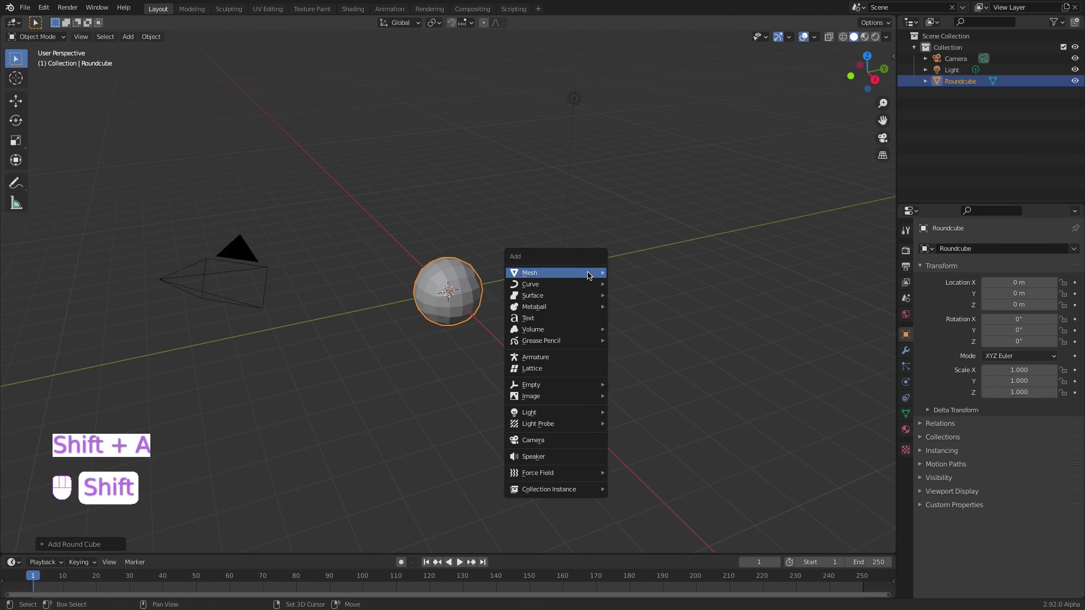
pyautogui.moveTo(588, 397)
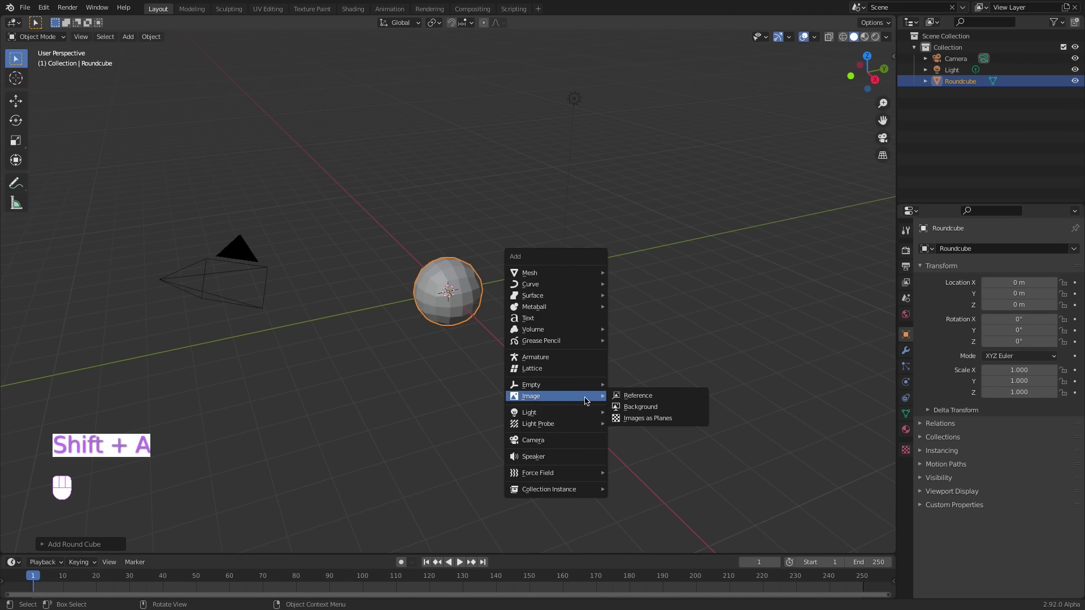
pyautogui.click(636, 396)
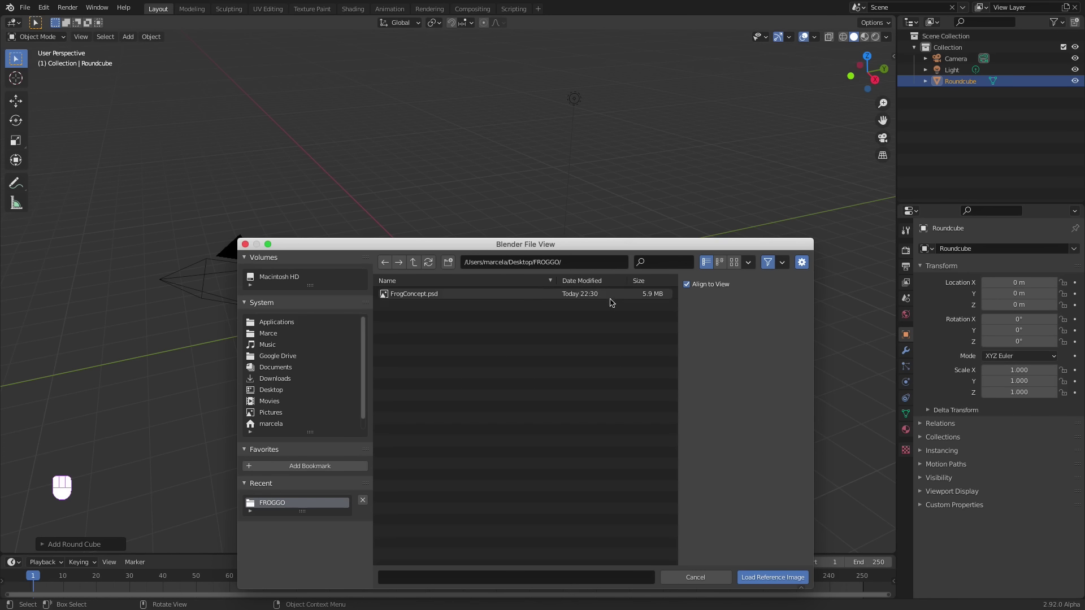
pyautogui.click(687, 284)
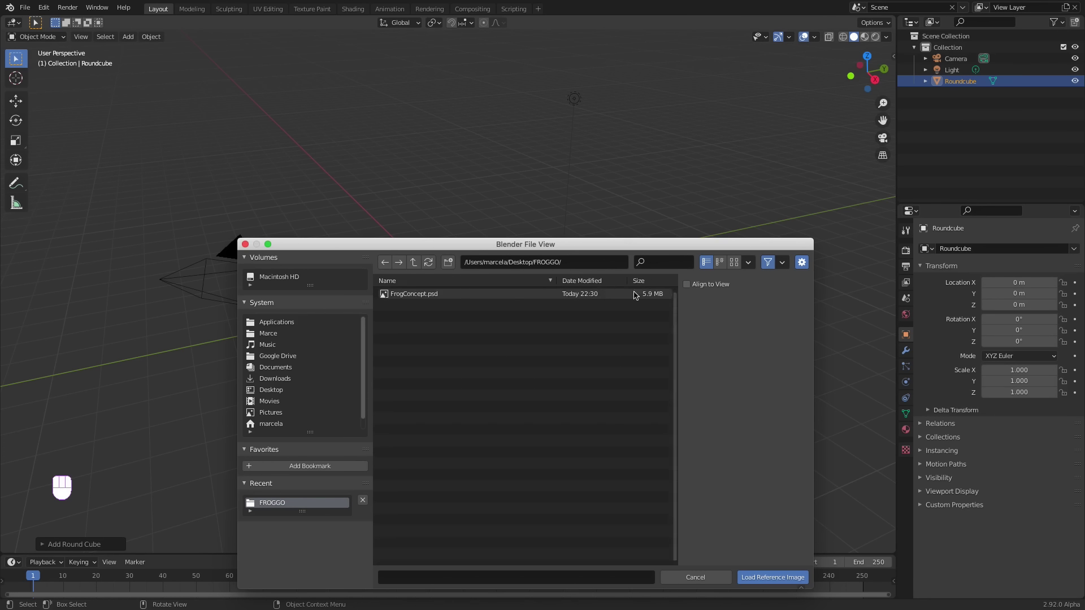
pyautogui.click(517, 294)
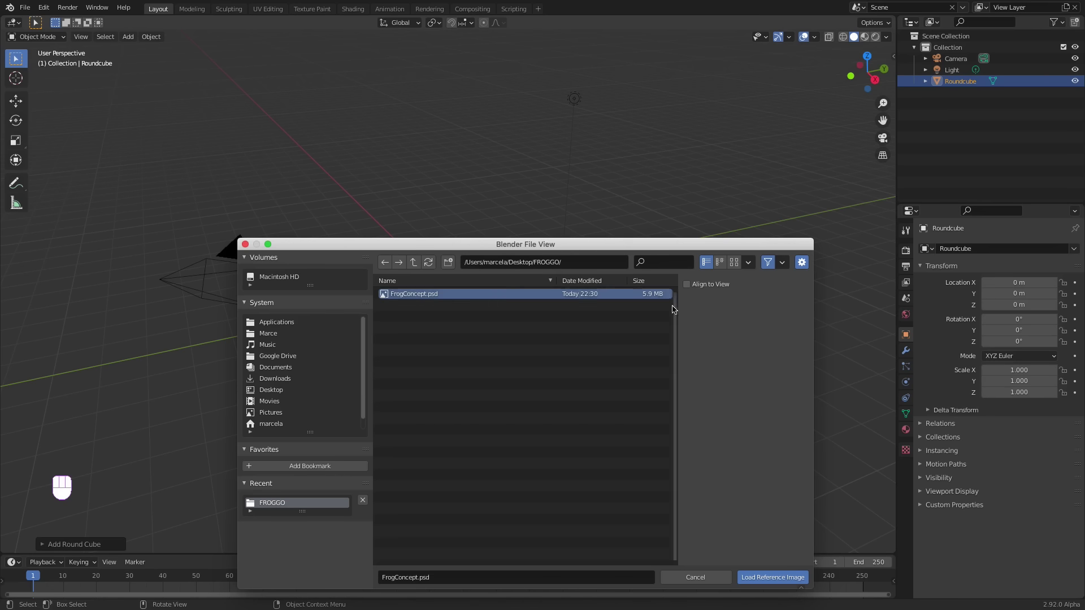
pyautogui.click(785, 577)
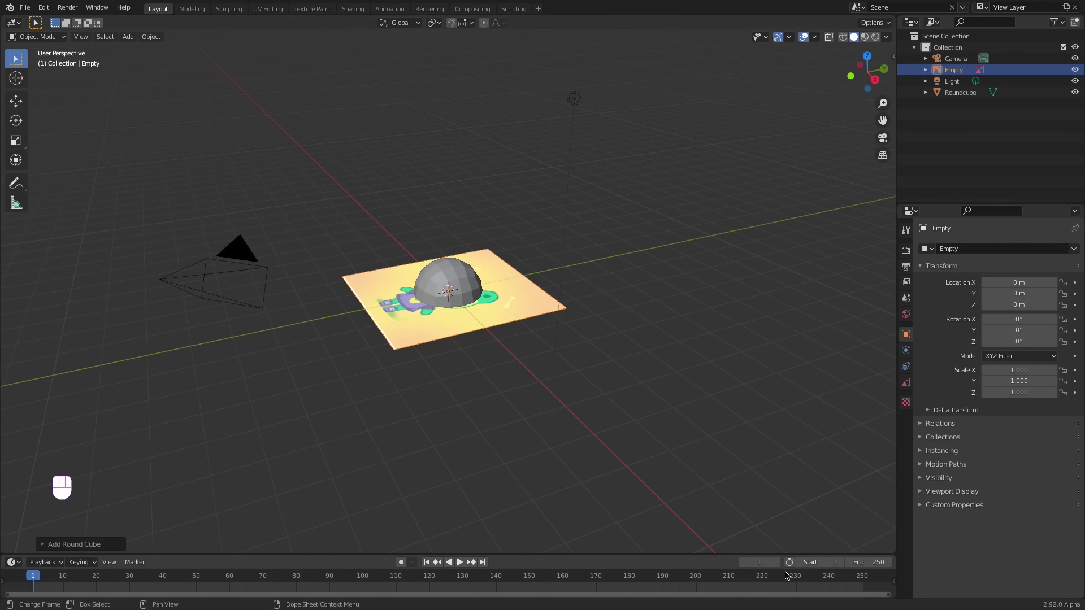
# - Switch to the front orthographic view and rotate the reference image 90° about the X axis
pyautogui.press('KP_1')
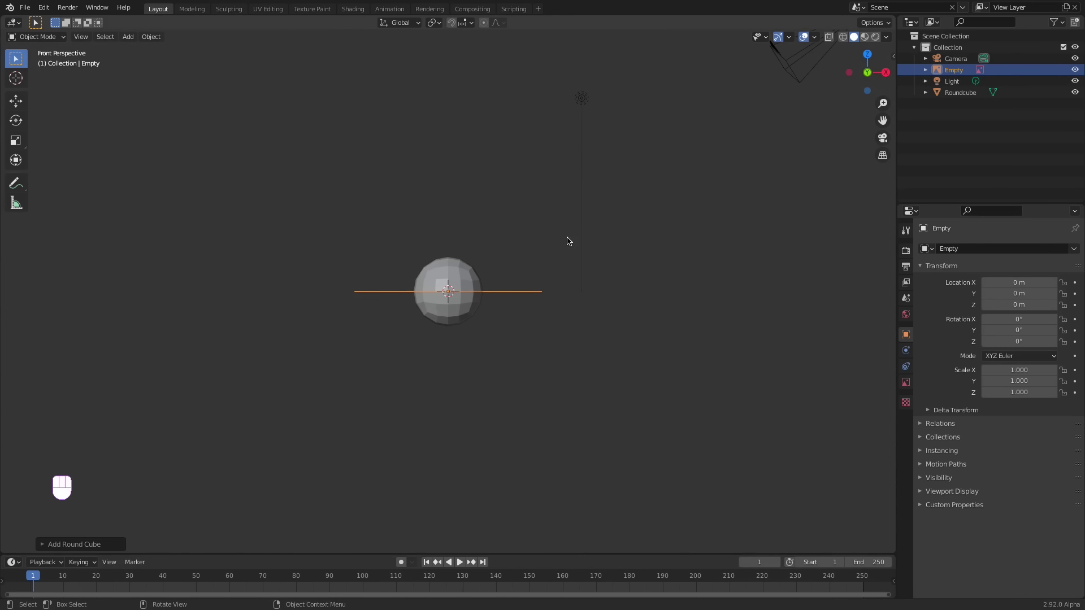
pyautogui.press('KP_5')
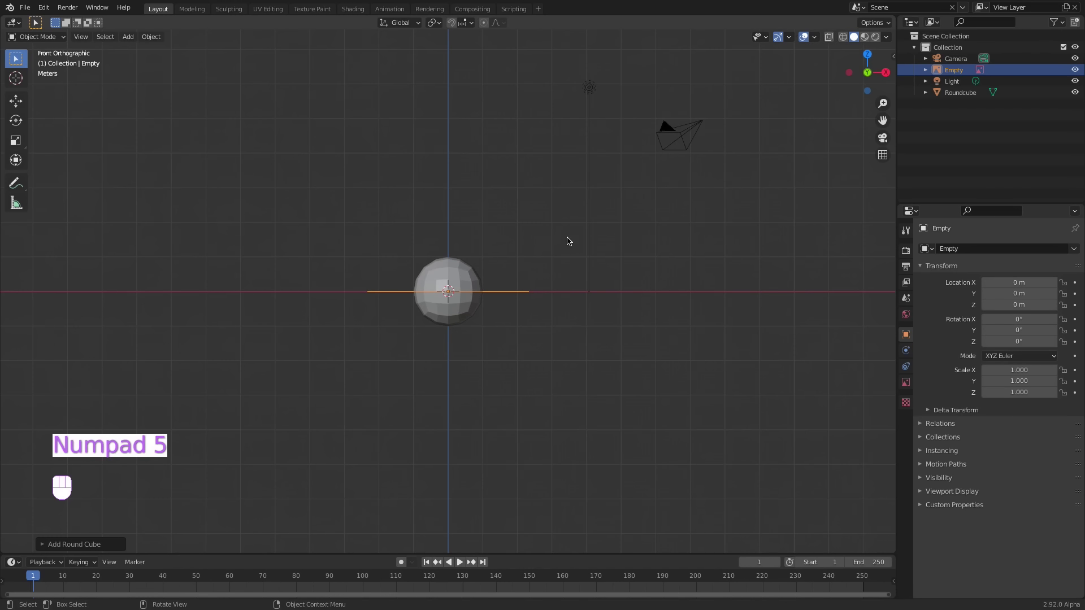
pyautogui.write('rx')
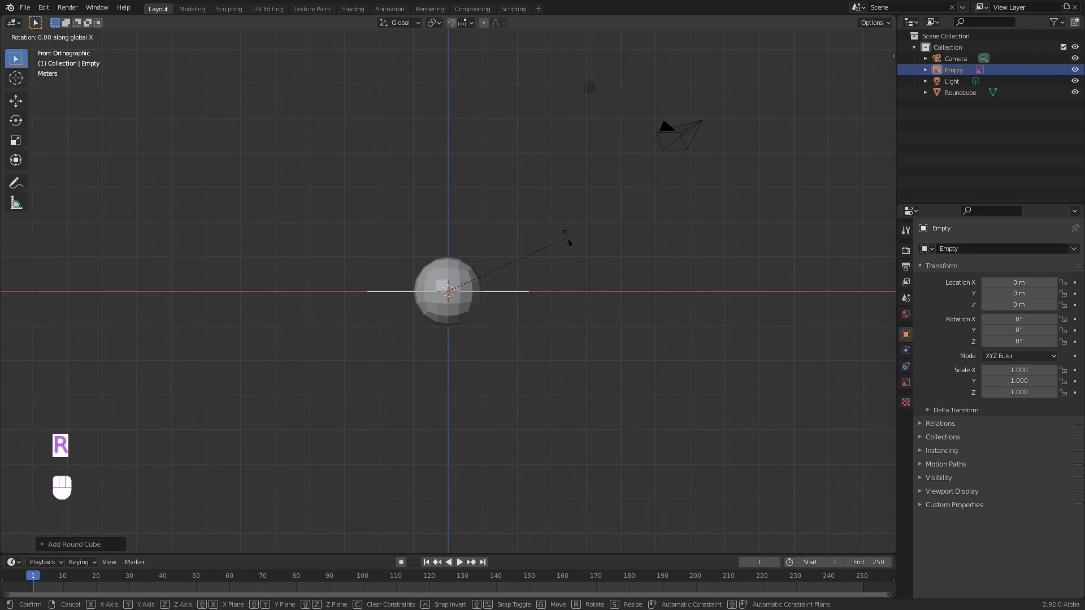
pyautogui.write('90')
pyautogui.click(567, 240)
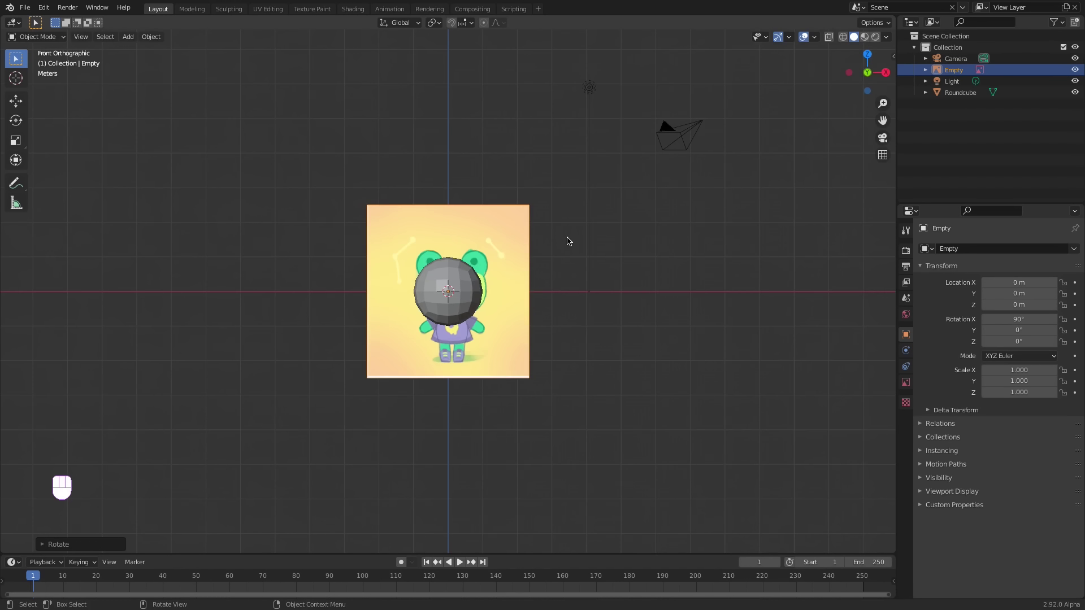
# - Display the reference image in front of the mesh at a faint opacity, and centre the frog on the vertical axis
pyautogui.click(906, 383)
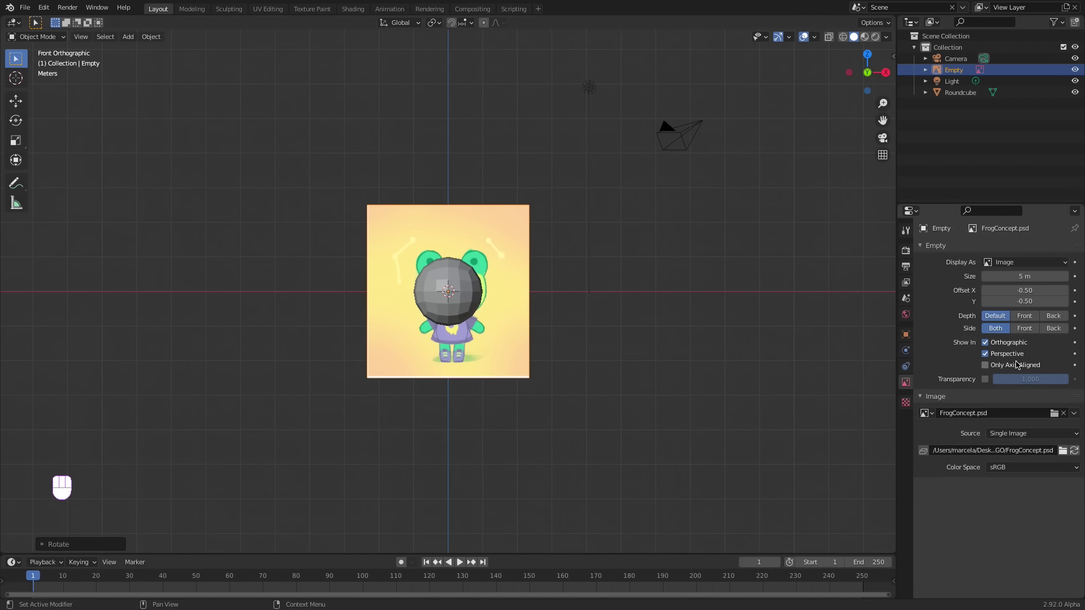
pyautogui.click(1026, 316)
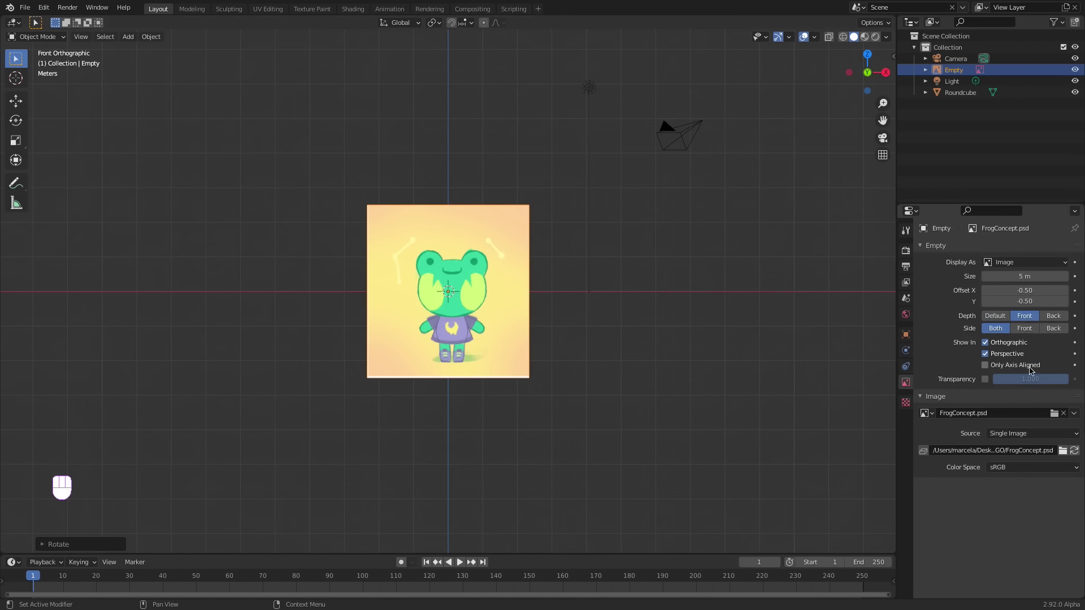
pyautogui.click(986, 379)
pyautogui.moveTo(1063, 383); pyautogui.dragTo(936, 381)
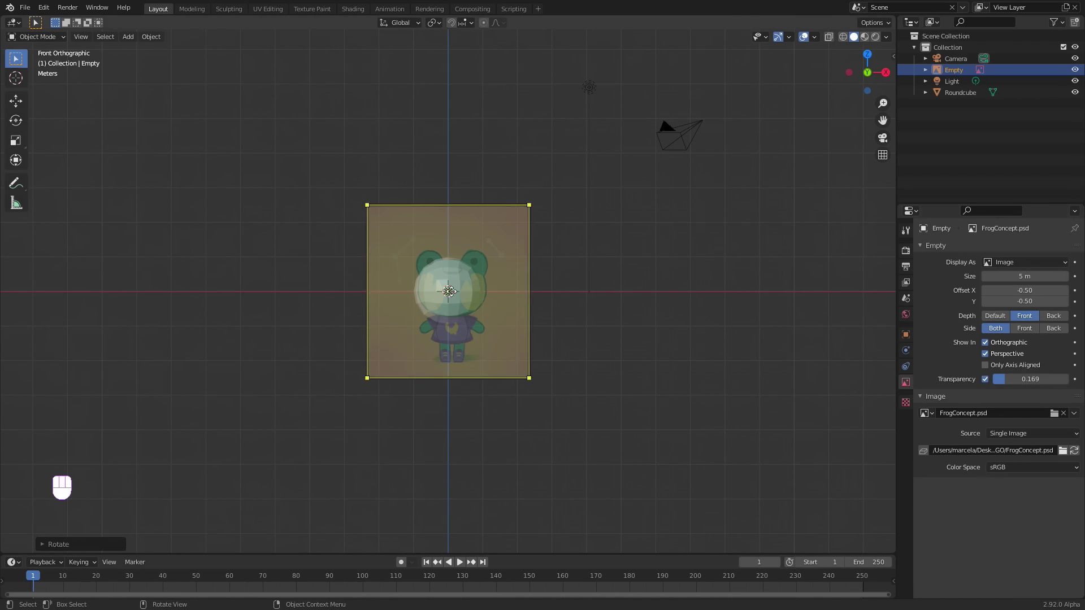
pyautogui.keyDown('ctrl'); pyautogui.scroll(5, 584, 308); pyautogui.keyUp('ctrl')
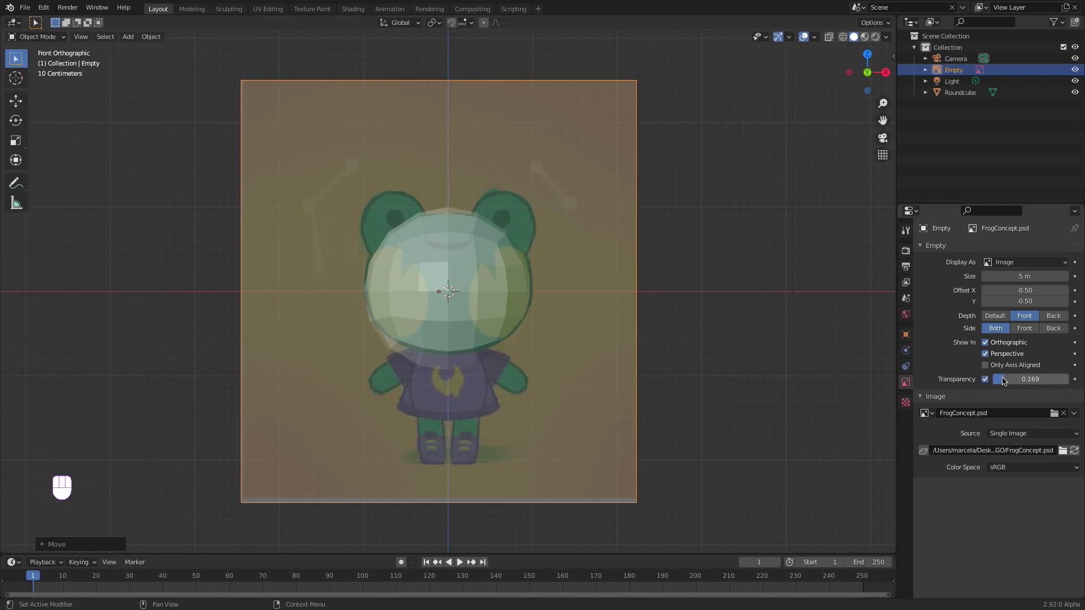
pyautogui.moveTo(1004, 382); pyautogui.dragTo(992, 384)
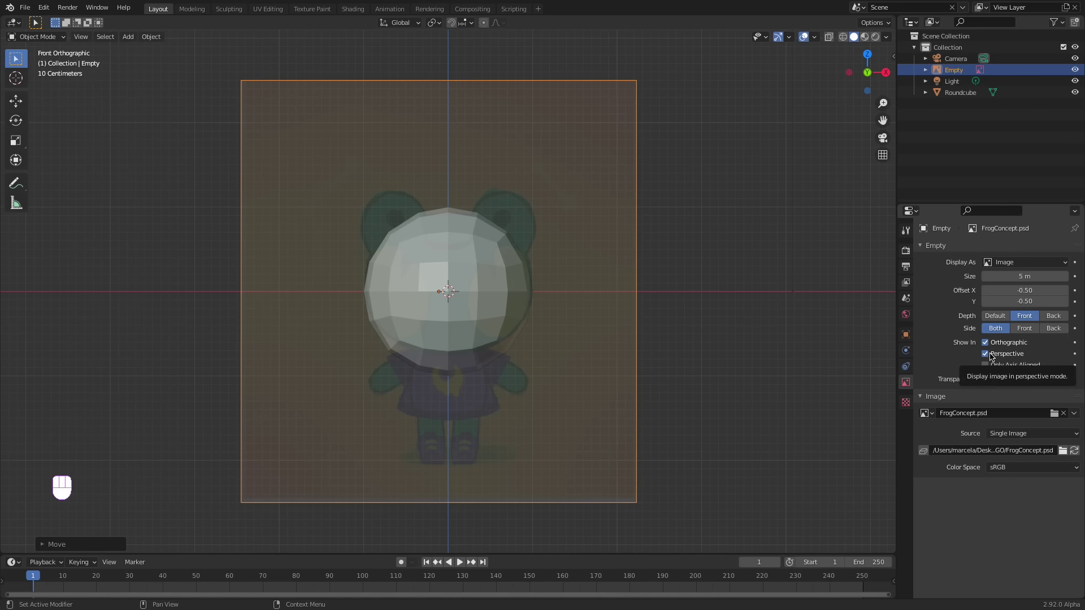
# - Enter Edit Mode on the round cube and enable X-Ray in the viewport shading
pyautogui.click(525, 299)
pyautogui.press('Tab')
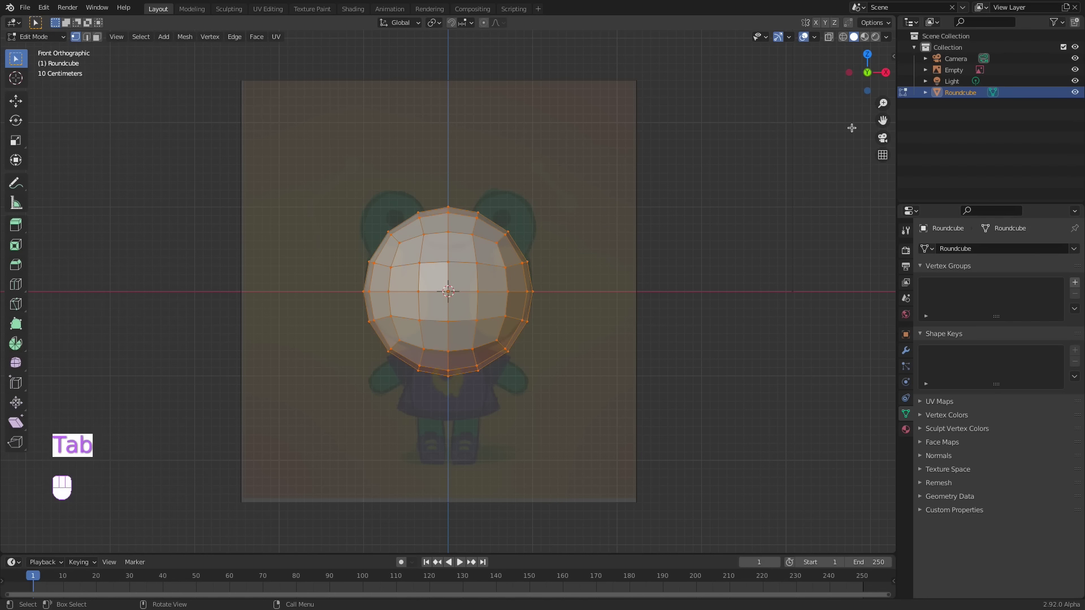
pyautogui.click(887, 37)
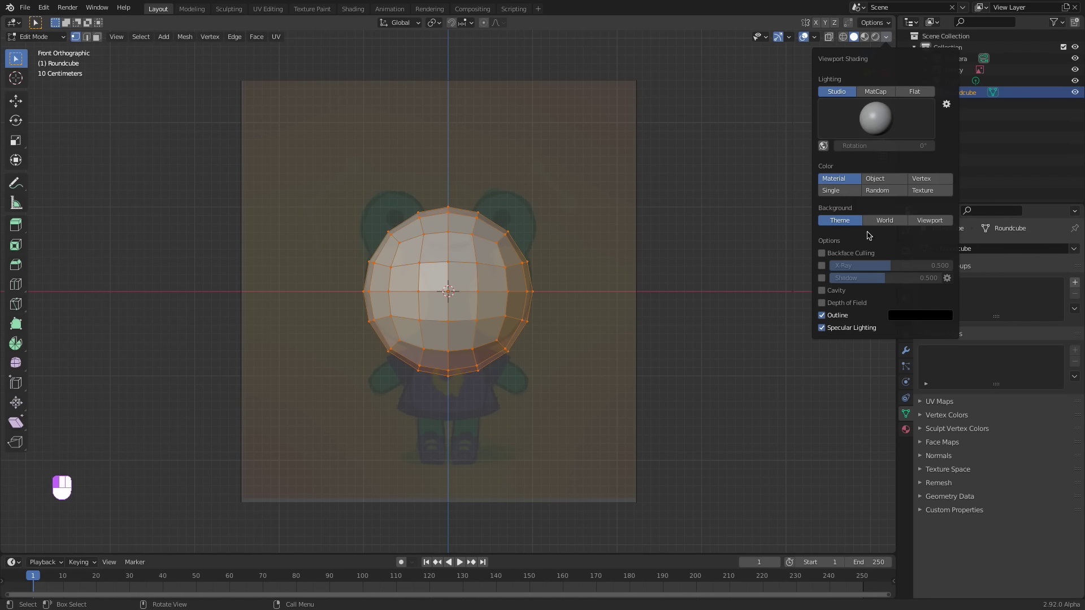
pyautogui.click(823, 266)
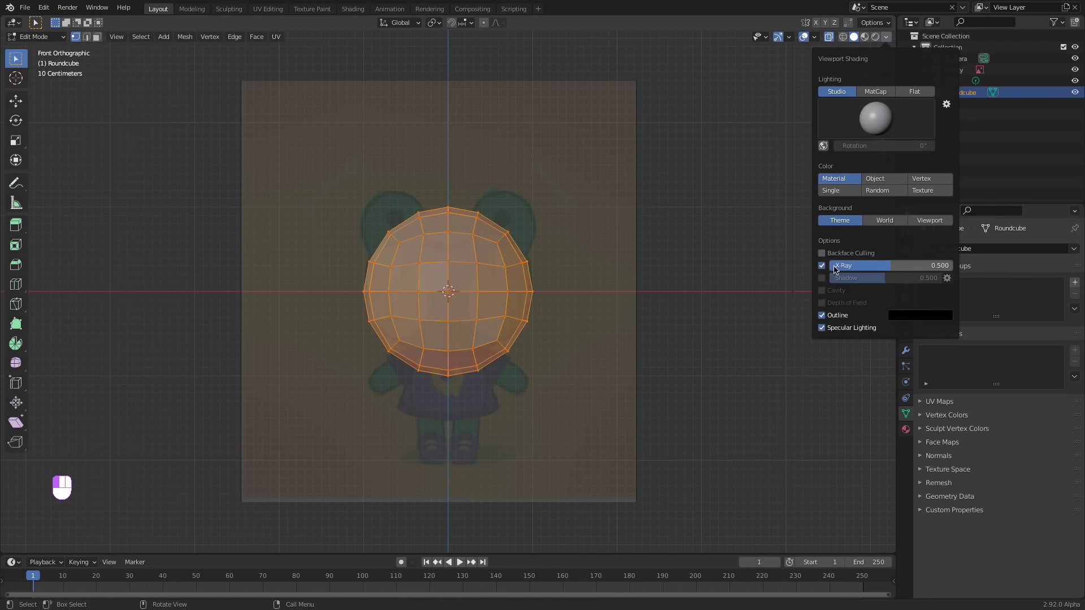
# - Delete the vertices of the round cube's half on the positive X side of the centre line
pyautogui.click(538, 292)
pyautogui.moveTo(16, 58)
pyautogui.mouseDown()
pyautogui.moveTo(50, 78)
pyautogui.moveTo(78, 129)
pyautogui.mouseUp()
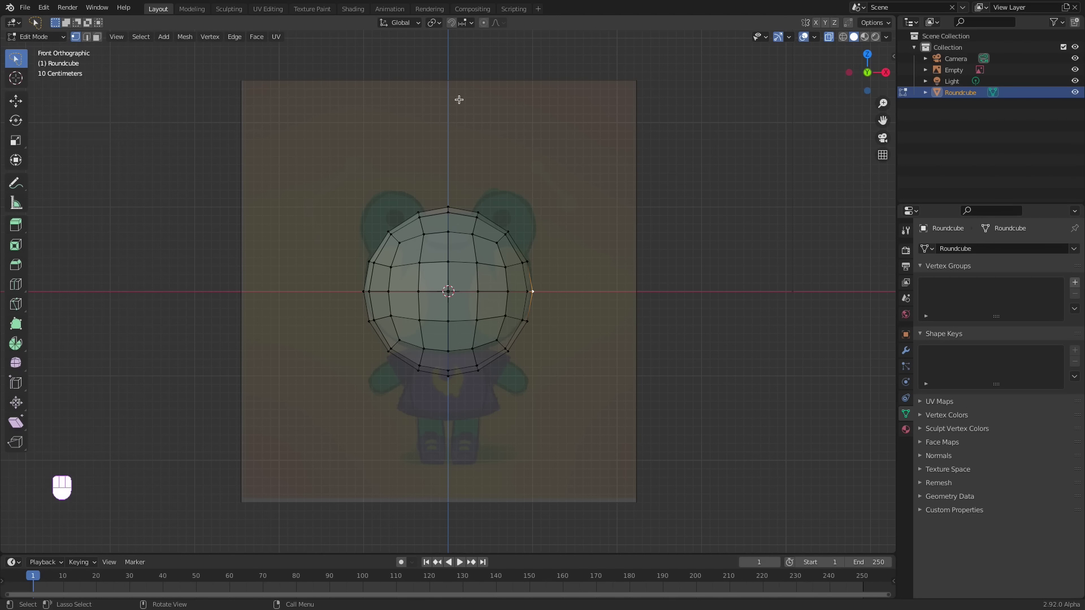
pyautogui.moveTo(552, 257)
pyautogui.mouseDown()
pyautogui.moveTo(476, 181)
pyautogui.moveTo(458, 356)
pyautogui.moveTo(504, 419)
pyautogui.moveTo(551, 266)
pyautogui.mouseUp()
pyautogui.press('x')
pyautogui.click(584, 225)
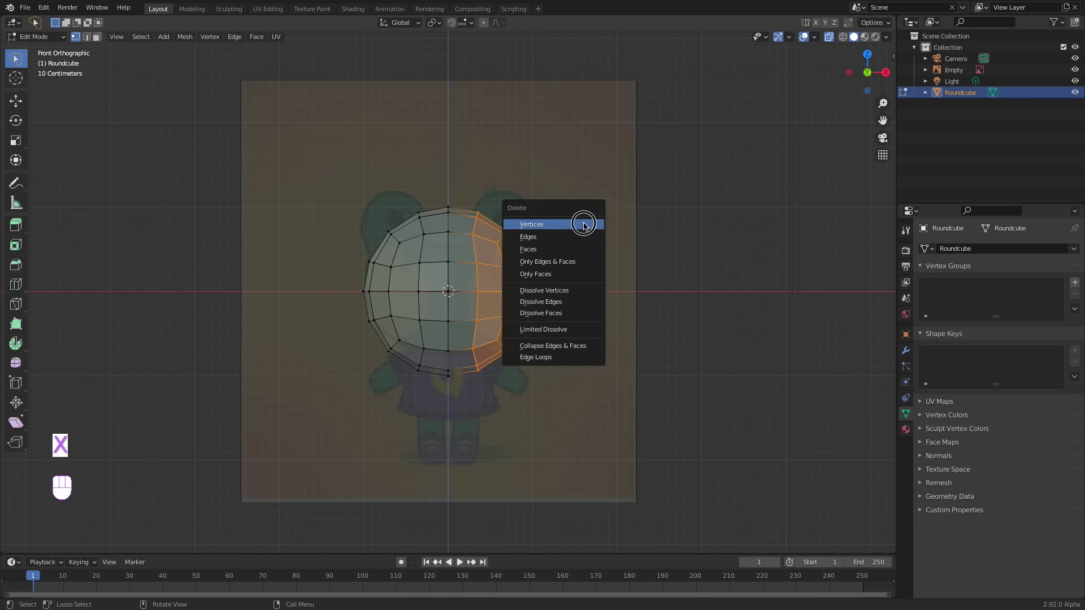
# - Add a Mirror modifier on the X axis to the half mesh and enable Clipping
pyautogui.click(906, 350)
pyautogui.click(968, 254)
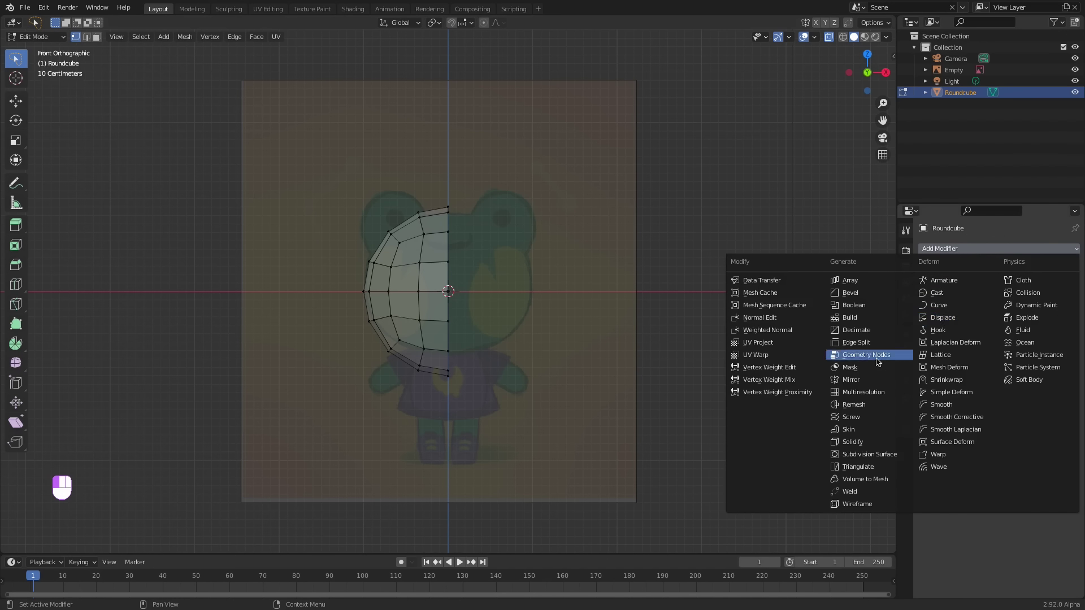
pyautogui.click(869, 383)
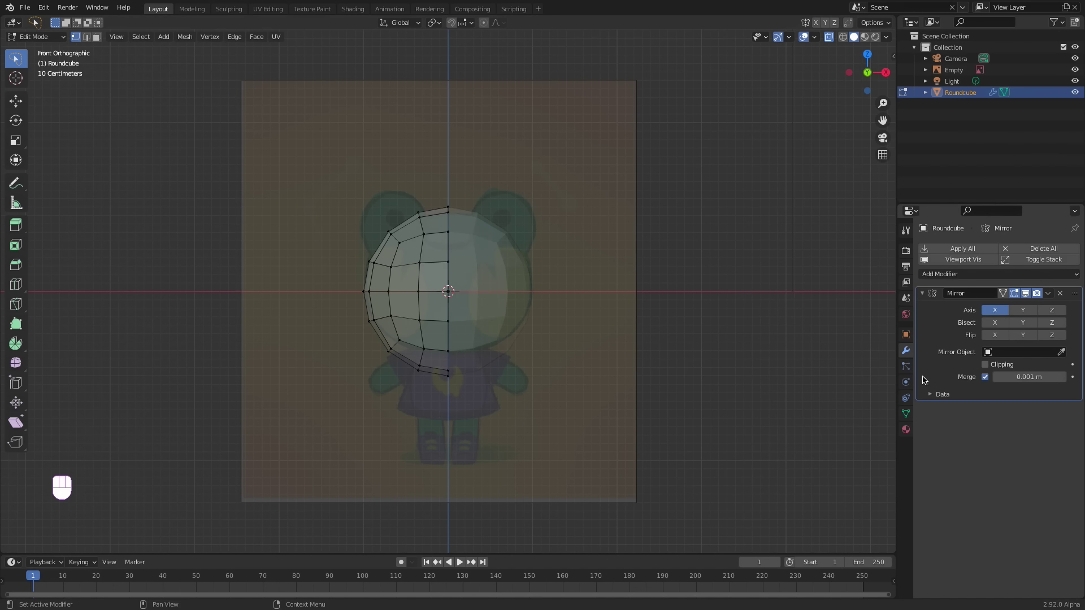
pyautogui.click(986, 365)
# - Add a Subdivision Surface modifier with viewport level 2 and return to Object Mode
pyautogui.click(986, 274)
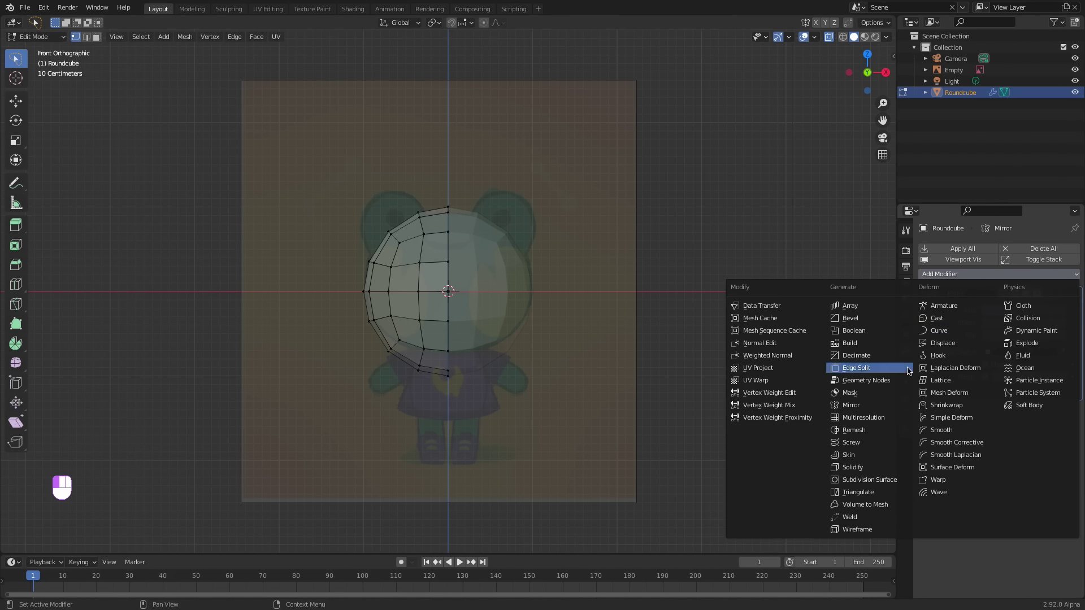
pyautogui.click(894, 479)
pyautogui.click(1064, 442)
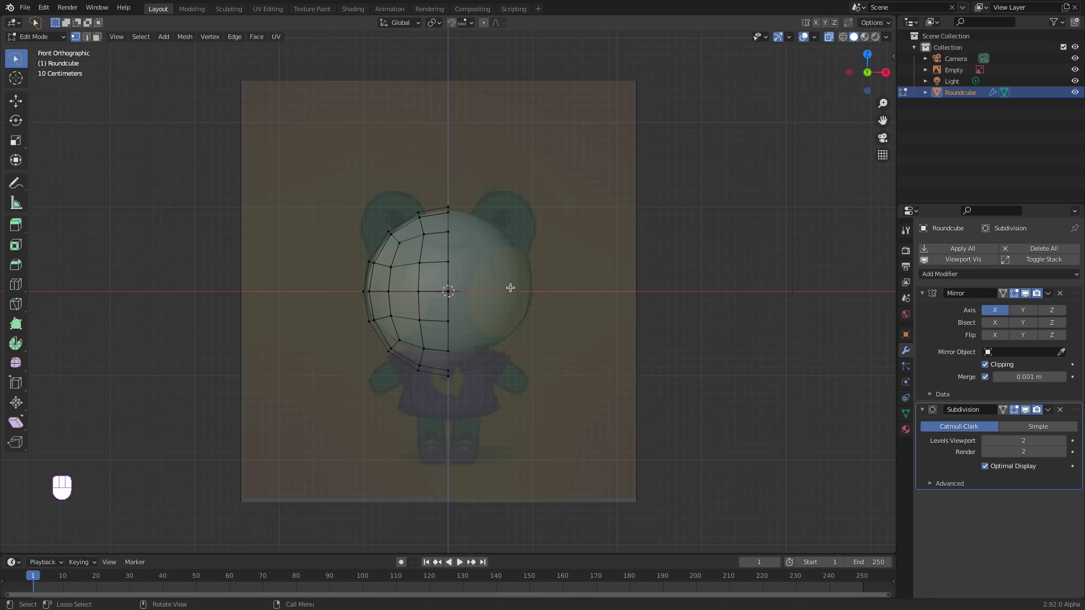
pyautogui.press('Tab')
pyautogui.click(520, 243)
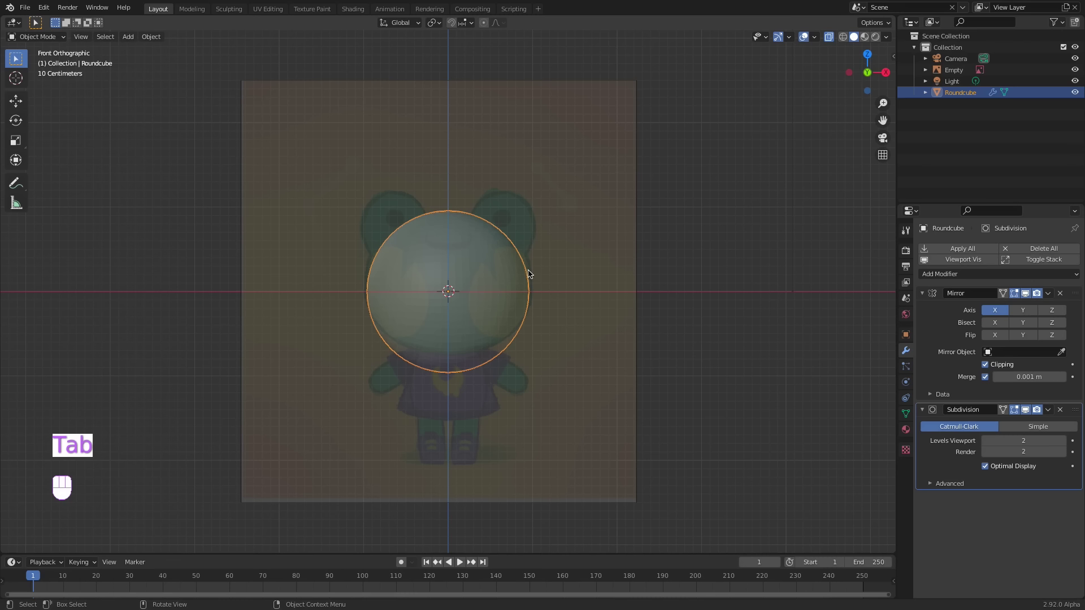
# - Increase the viewport's X-Ray opacity and apply Shade Smooth to the round cube
pyautogui.click(886, 37)
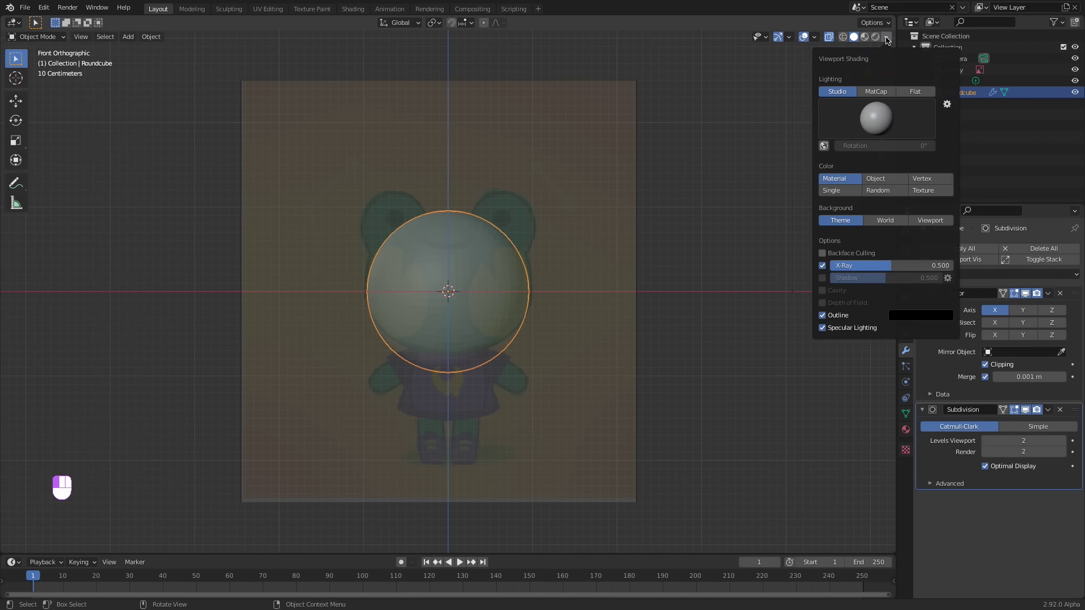
pyautogui.moveTo(904, 266); pyautogui.dragTo(975, 265)
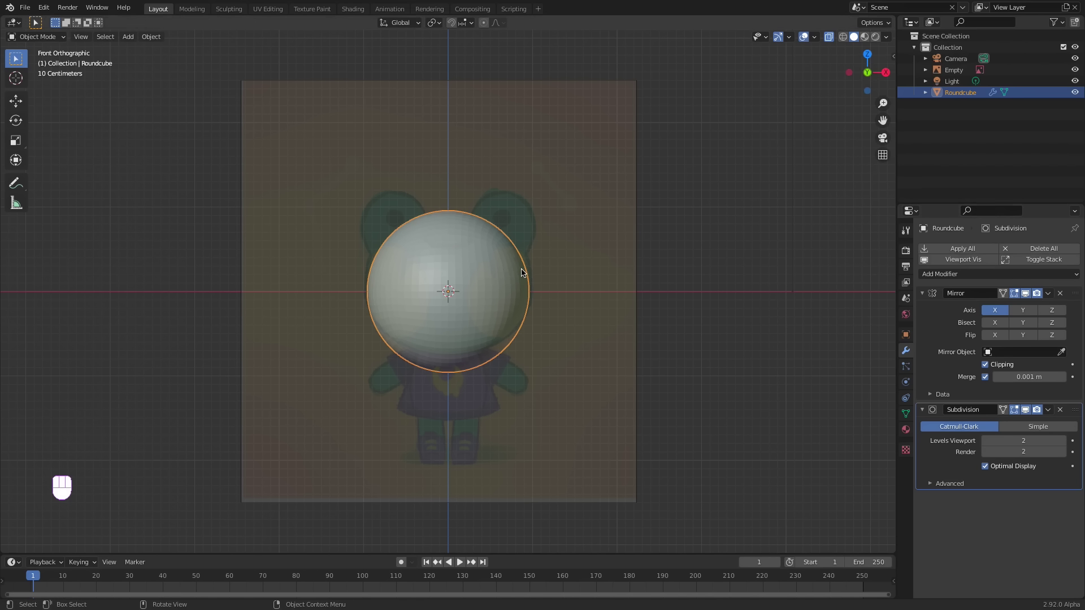
pyautogui.moveTo(518, 275); pyautogui.dragTo(519, 274, button='middle')
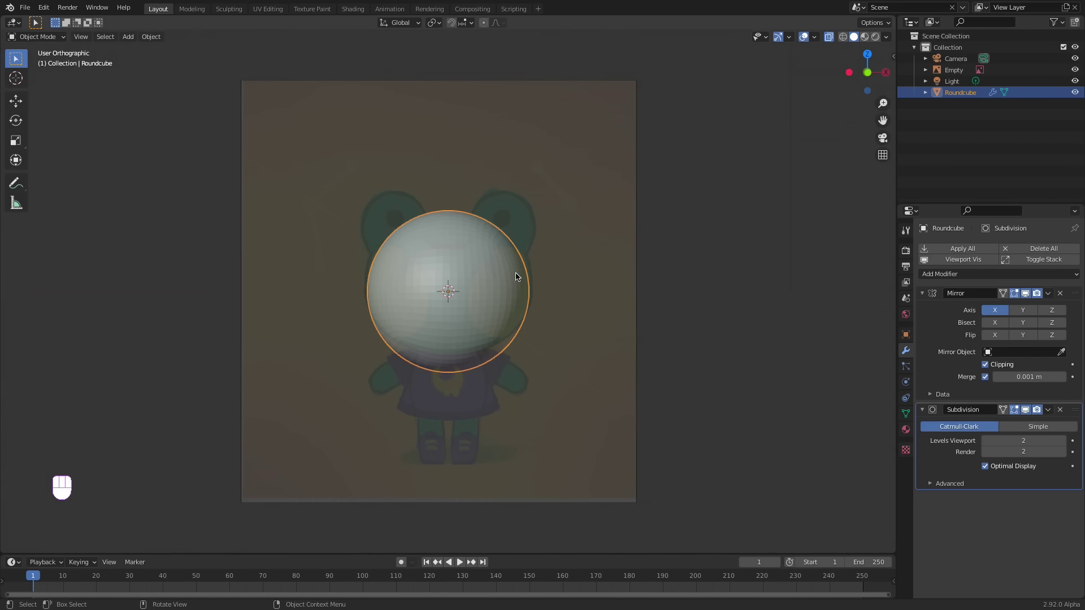
pyautogui.press('KP_1')
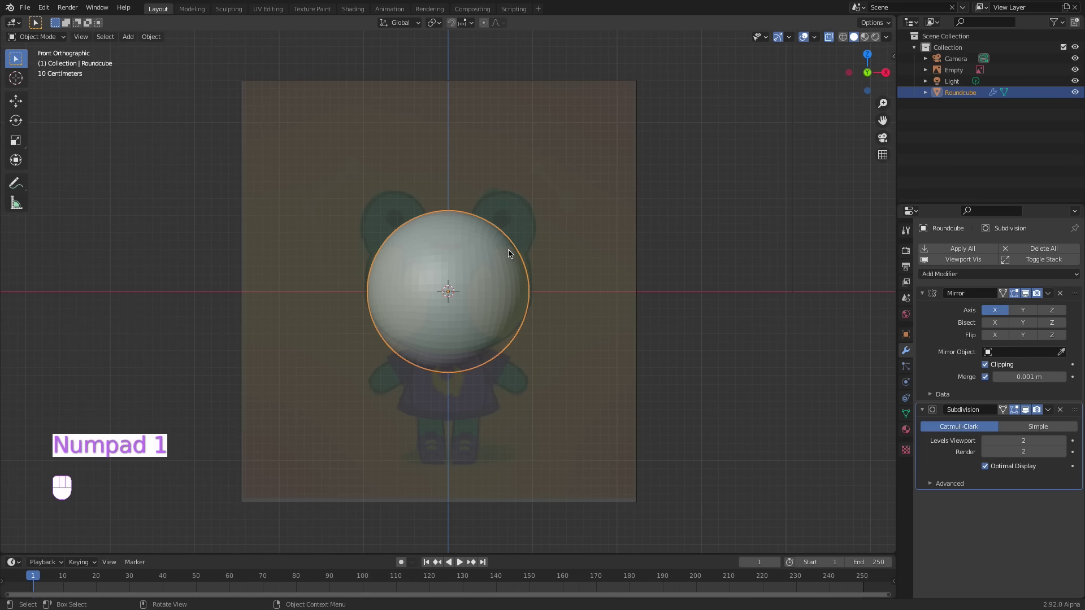
pyautogui.rightClick(508, 253)
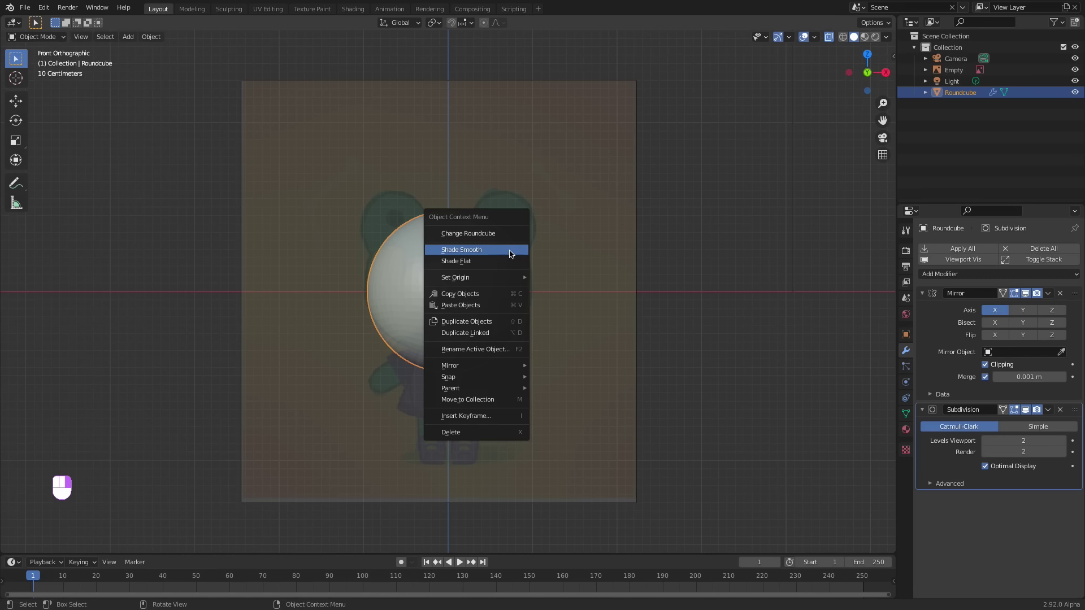
pyautogui.click(510, 250)
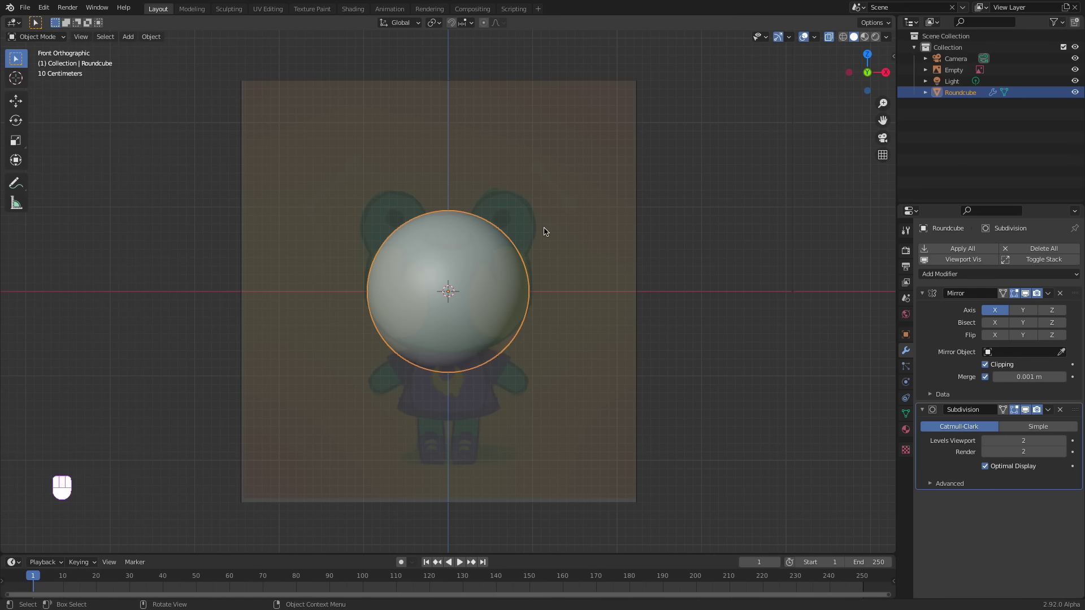
# - Split off a second, narrower 3D viewport as a clean preview, using Material Preview shading with its toolbar and overlays hidden
pyautogui.moveTo(892, 23); pyautogui.dragTo(664, 44)
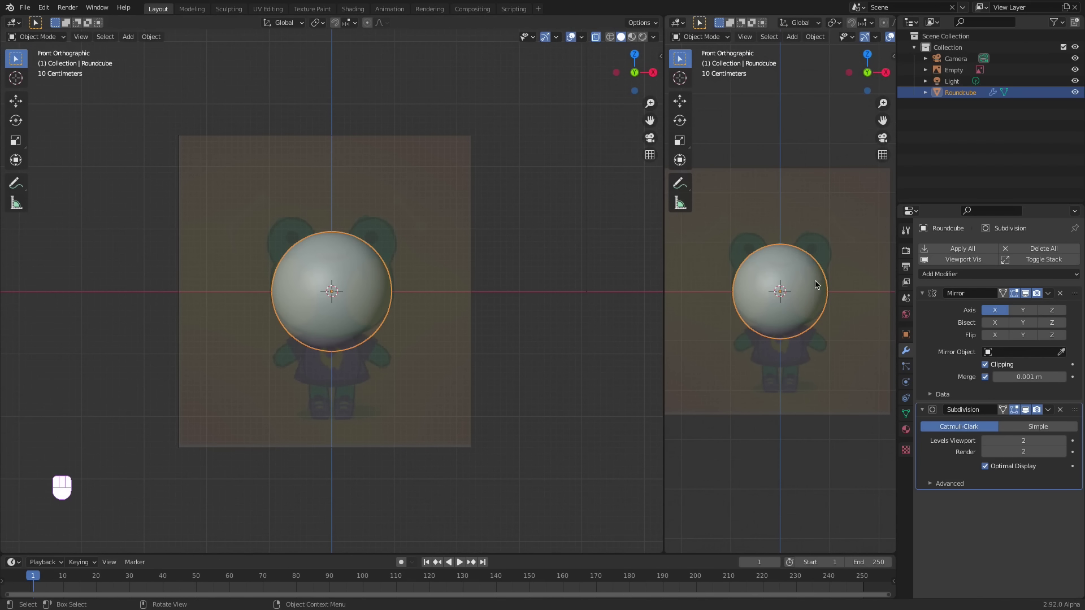
pyautogui.press('t')
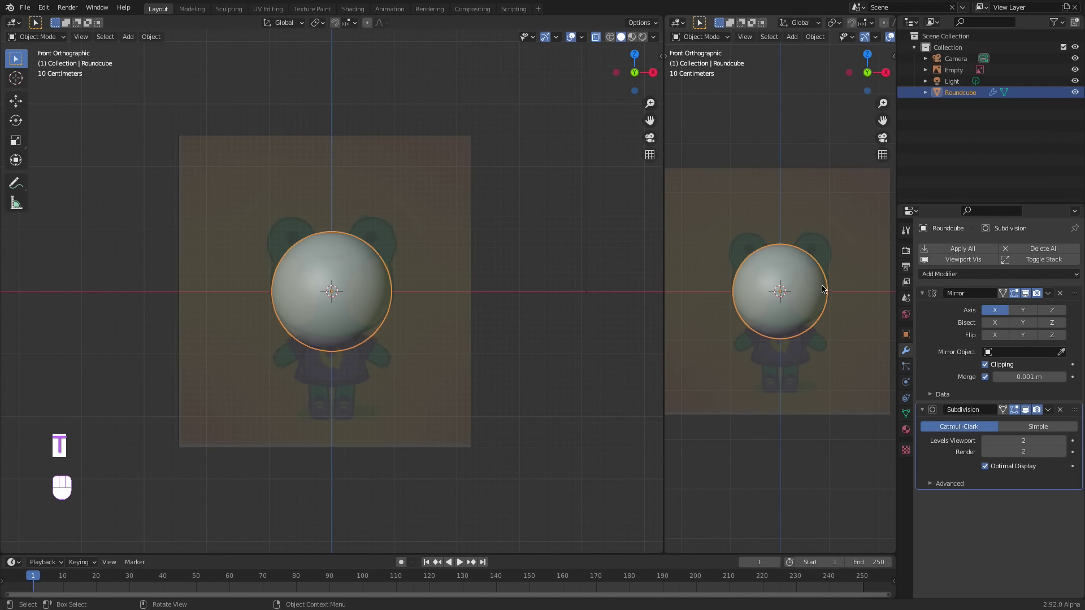
pyautogui.press('z')
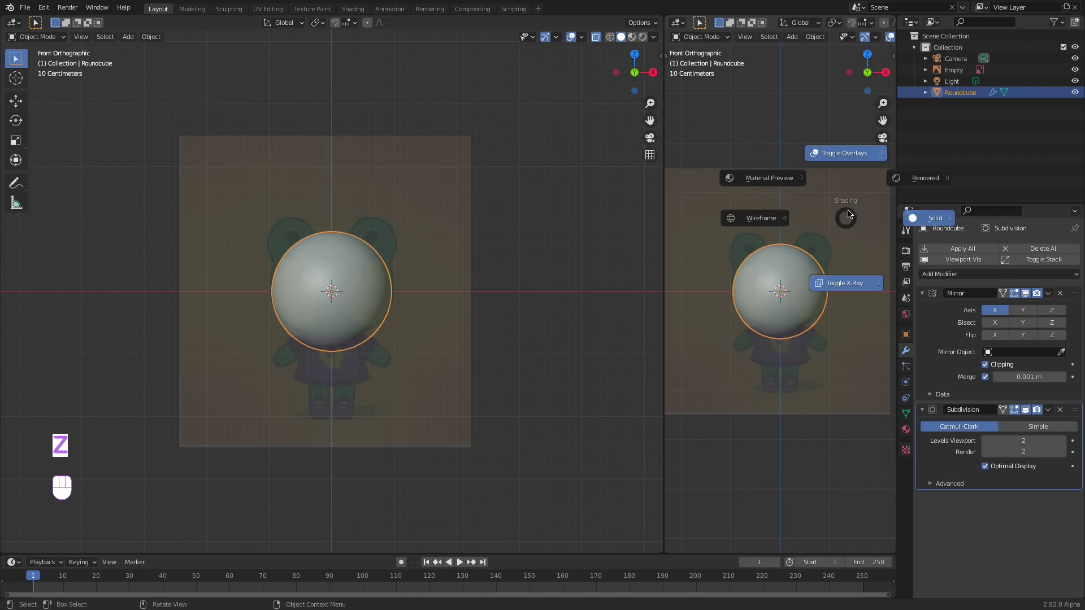
pyautogui.click(788, 178)
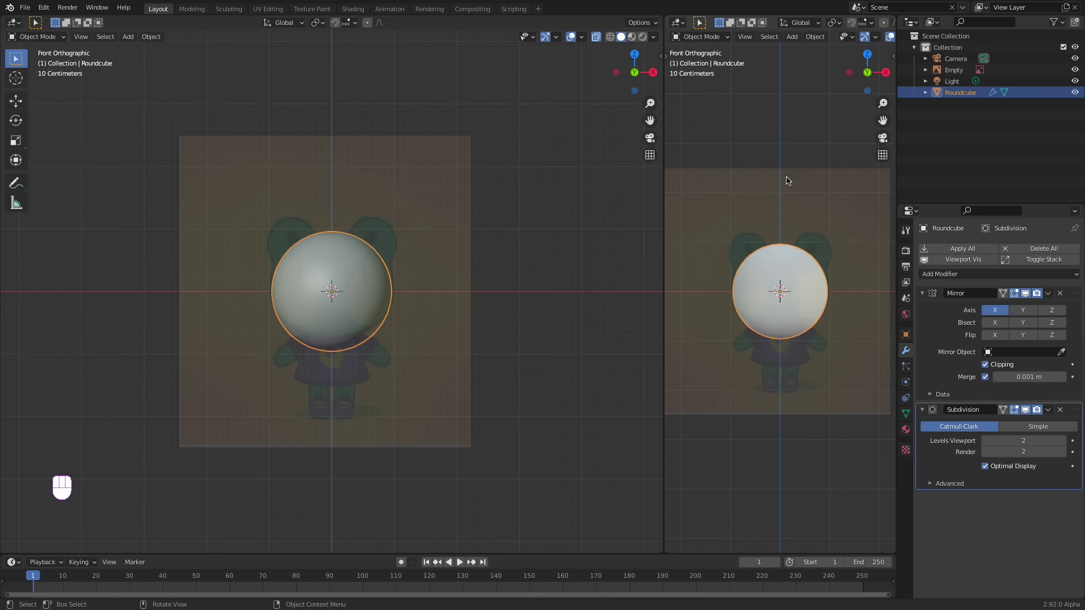
pyautogui.press('z')
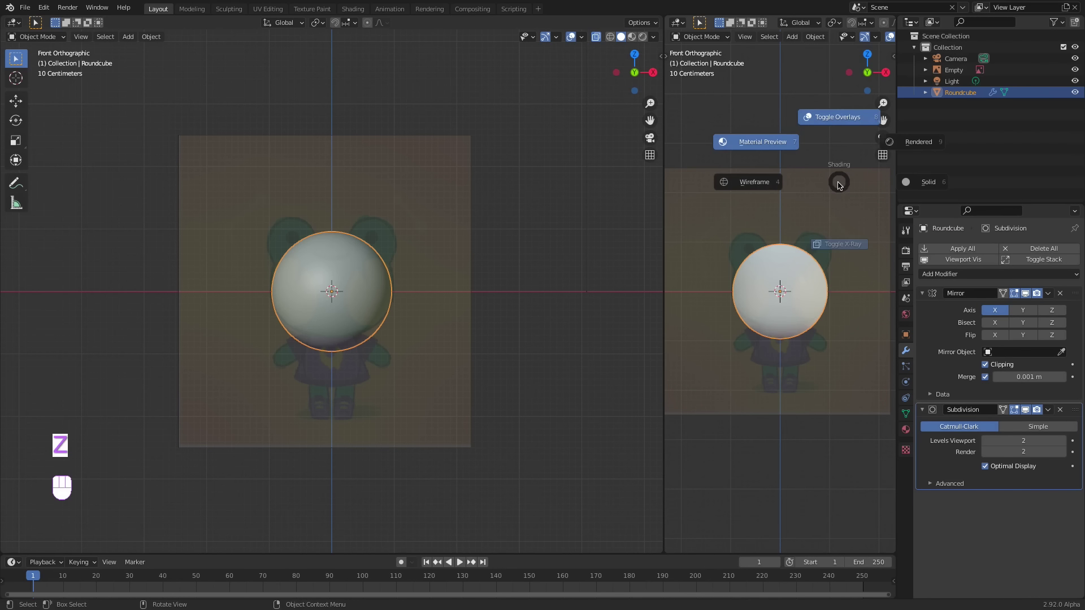
pyautogui.click(849, 117)
pyautogui.press('KP_1')
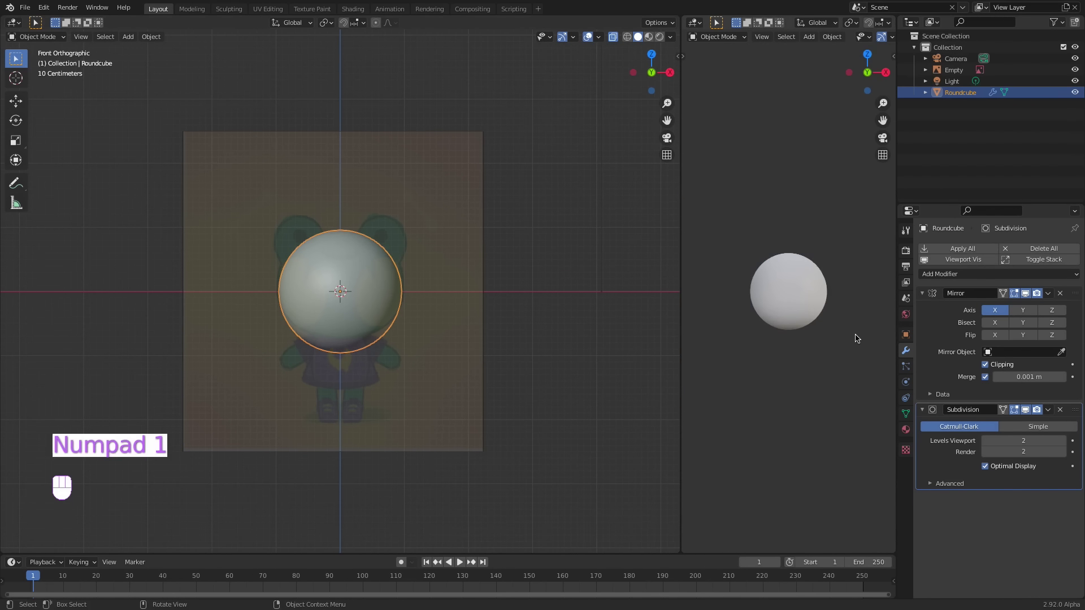
pyautogui.keyDown('shift'); pyautogui.moveTo(836, 332); pyautogui.dragTo(833, 257, button='middle'); pyautogui.keyUp('shift')
# - Enter Edit Mode on the head mesh and raise all vertices below its middle row along global Z towards the reference chin
pyautogui.keyDown('shift'); pyautogui.moveTo(359, 293); pyautogui.dragTo(449, 301, button='middle'); pyautogui.keyUp('shift')
pyautogui.keyDown('ctrl'); pyautogui.moveTo(450, 301); pyautogui.dragTo(517, 265, button='middle'); pyautogui.keyUp('ctrl')
pyautogui.keyDown('shift'); pyautogui.moveTo(517, 266); pyautogui.dragTo(502, 287, button='middle'); pyautogui.keyUp('shift')
pyautogui.keyDown('ctrl'); pyautogui.moveTo(502, 286); pyautogui.dragTo(508, 283, button='middle'); pyautogui.keyUp('ctrl')
pyautogui.keyDown('ctrl'); pyautogui.moveTo(507, 283); pyautogui.dragTo(515, 272, button='middle'); pyautogui.keyUp('ctrl')
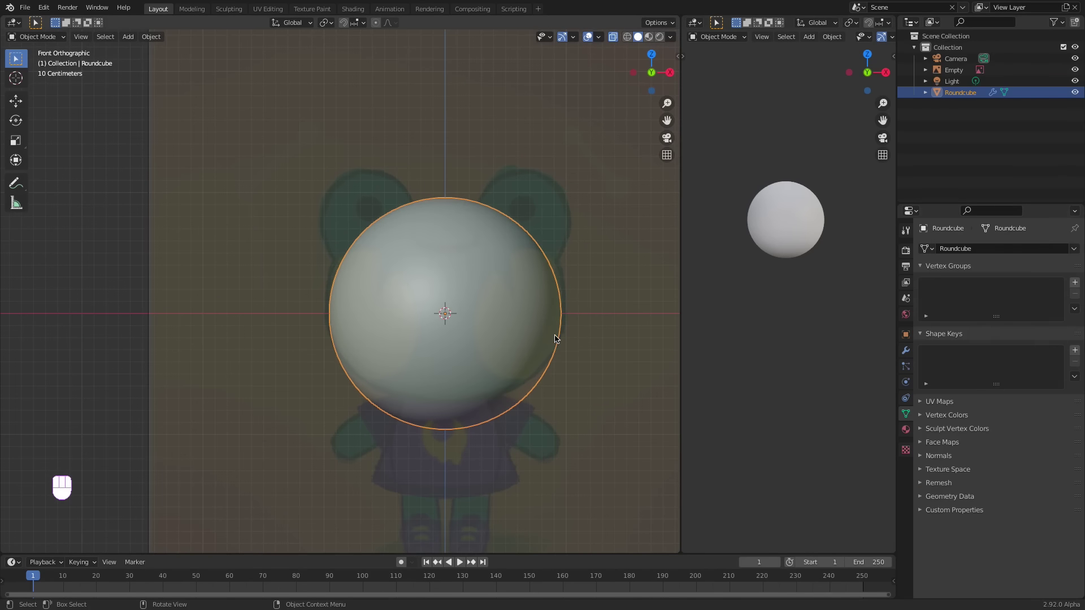
pyautogui.press('Tab')
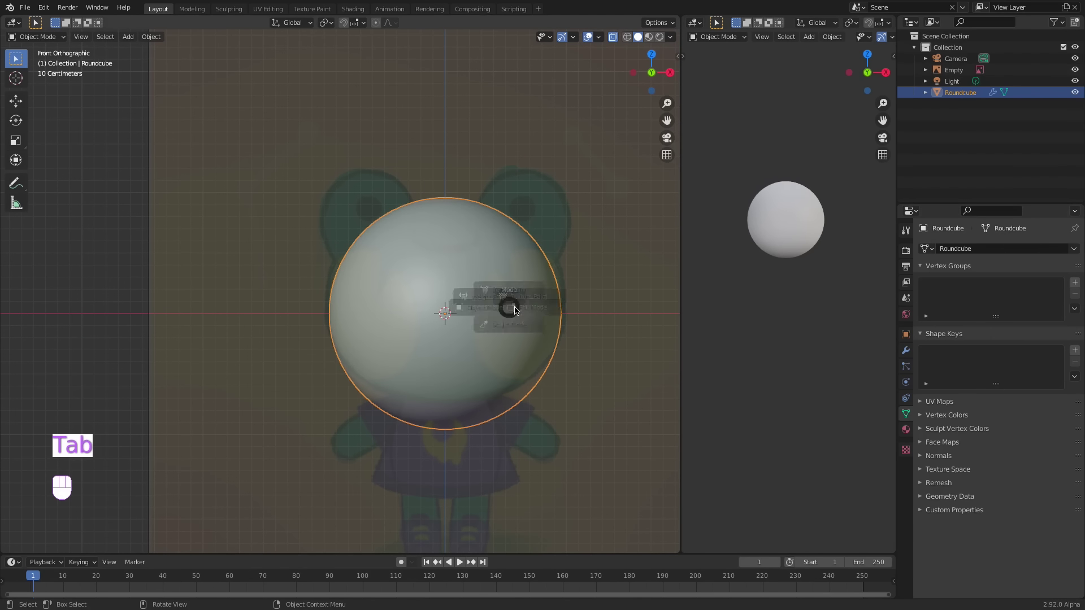
pyautogui.click(613, 308)
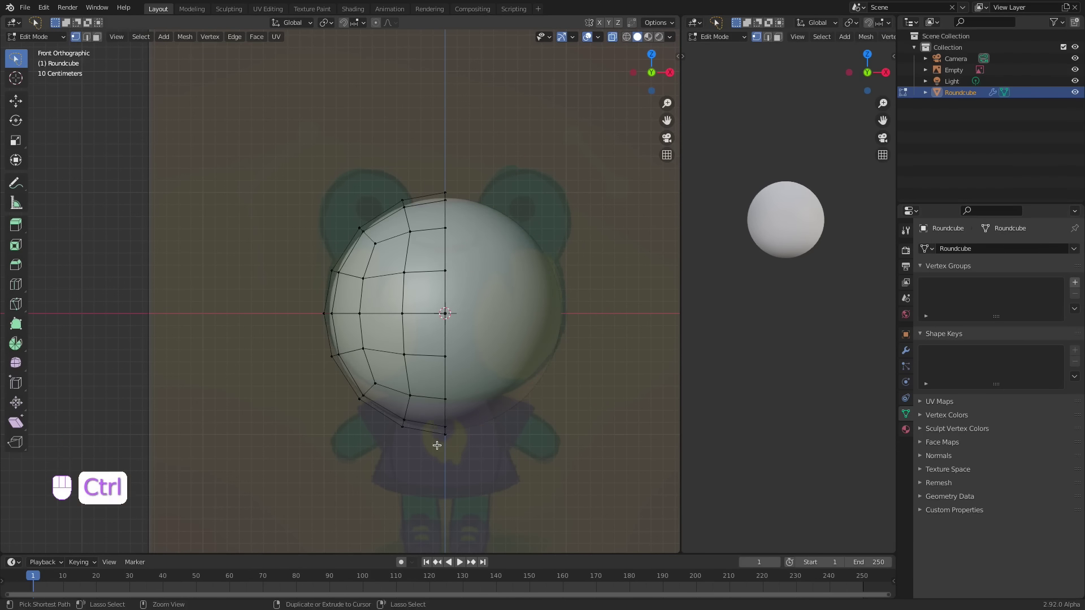
pyautogui.keyDown('ctrl'); pyautogui.moveTo(436, 443); pyautogui.dragTo(453, 421, button='middle'); pyautogui.keyUp('ctrl')
pyautogui.moveTo(453, 421)
pyautogui.keyDown('shift'); pyautogui.mouseDown(button='middle')
pyautogui.moveTo(469, 403)
pyautogui.moveTo(457, 358)
pyautogui.mouseUp(button='middle'); pyautogui.keyUp('shift')
pyautogui.moveTo(497, 483)
pyautogui.mouseDown()
pyautogui.moveTo(500, 350)
pyautogui.moveTo(429, 492)
pyautogui.mouseUp()
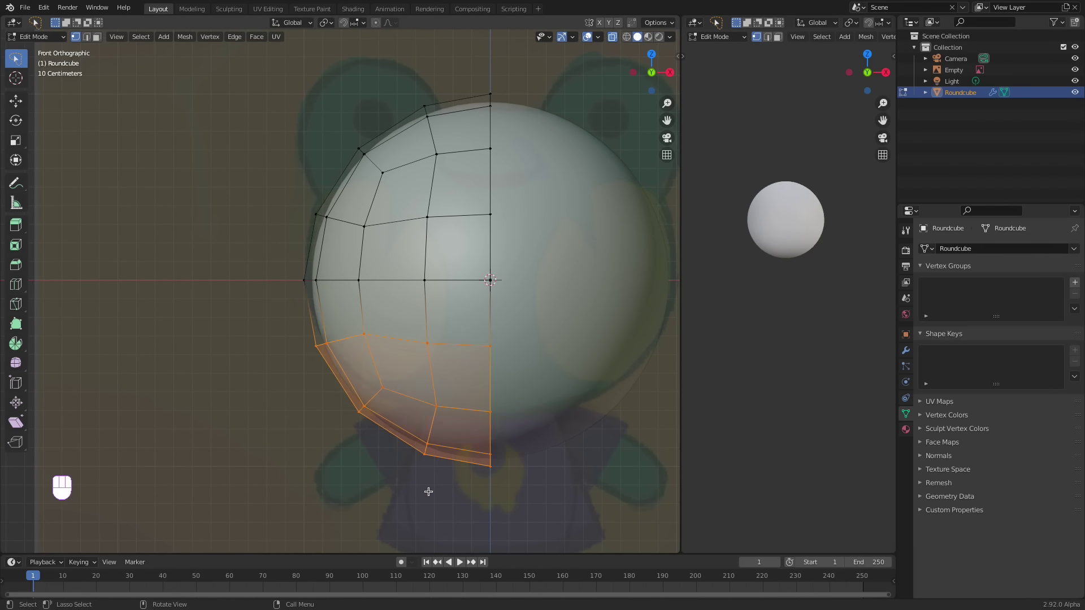
pyautogui.press('g')
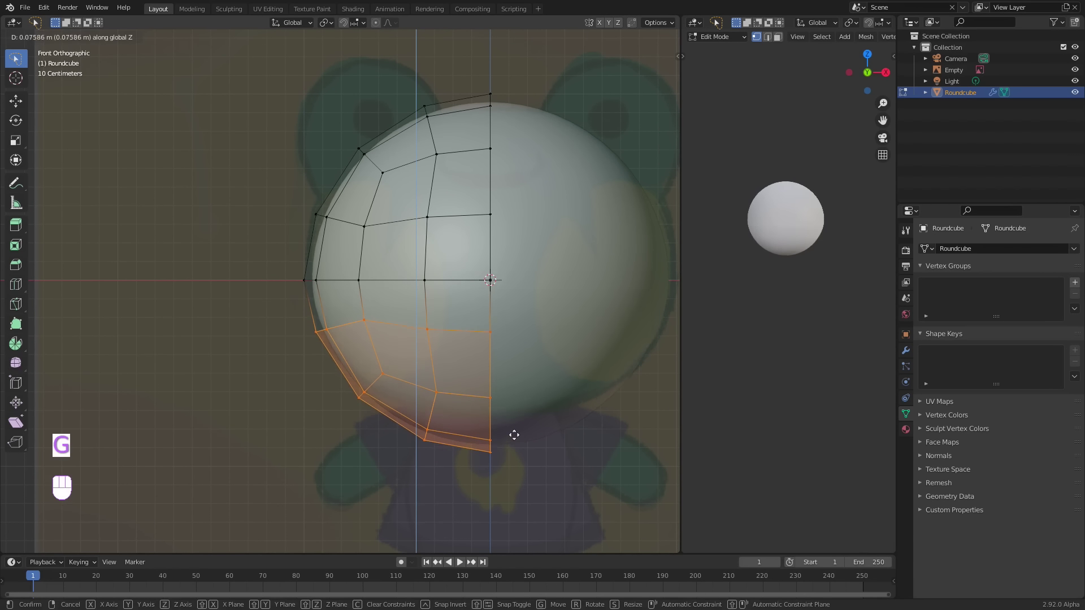
pyautogui.click(505, 412)
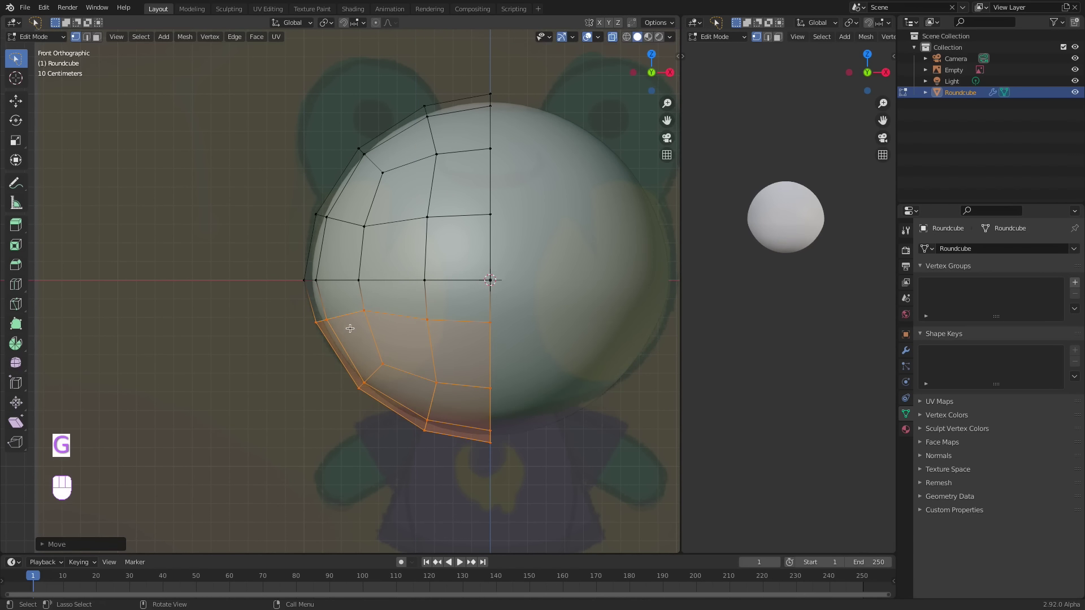
# - Move the head's lower side vertices outward to follow the cheek outline and raise the vertices beside the chin
pyautogui.moveTo(349, 329); pyautogui.dragTo(327, 364)
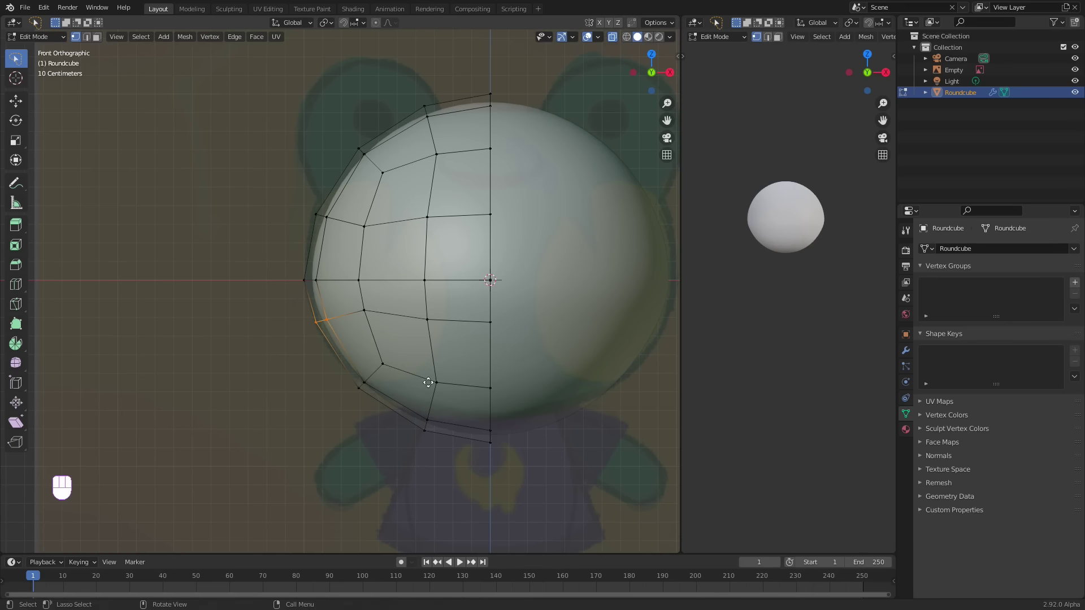
pyautogui.press('g')
pyautogui.click(419, 385)
pyautogui.moveTo(379, 396)
pyautogui.mouseDown()
pyautogui.moveTo(347, 375)
pyautogui.moveTo(353, 398)
pyautogui.moveTo(461, 449)
pyautogui.moveTo(507, 451)
pyautogui.mouseUp()
pyautogui.press('g')
pyautogui.click(356, 395)
pyautogui.press('g')
pyautogui.click(467, 441)
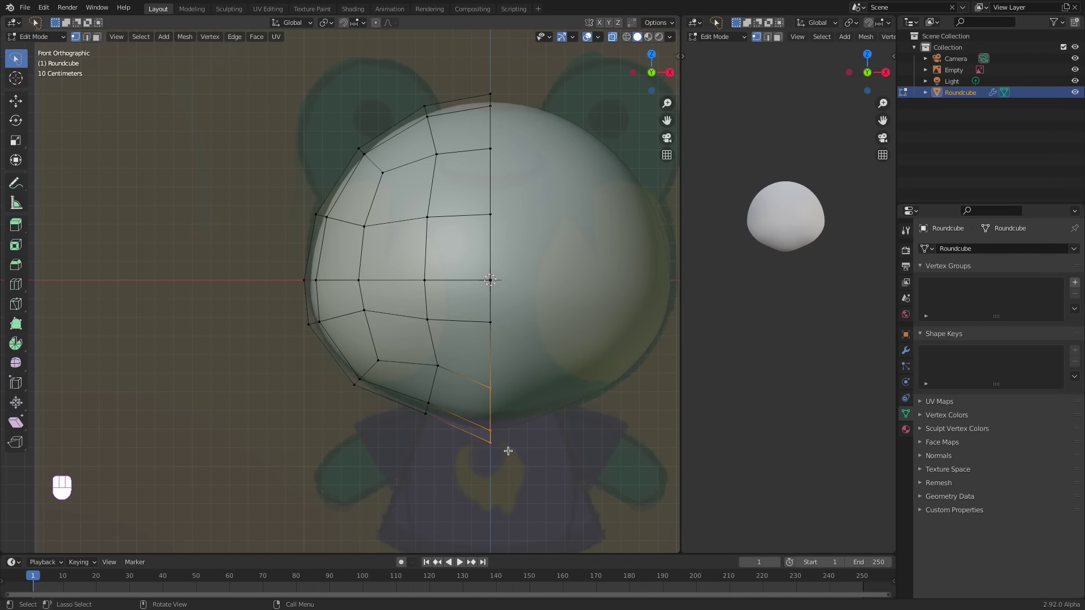
# - Raise the chin's centre-line vertices and reposition the neighbouring column to round the underside of the head
pyautogui.press('g')
pyautogui.click(532, 432)
pyautogui.press('g')
pyautogui.click(435, 399)
pyautogui.moveTo(426, 428); pyautogui.dragTo(445, 366)
pyautogui.press('g')
pyautogui.press('super+z')
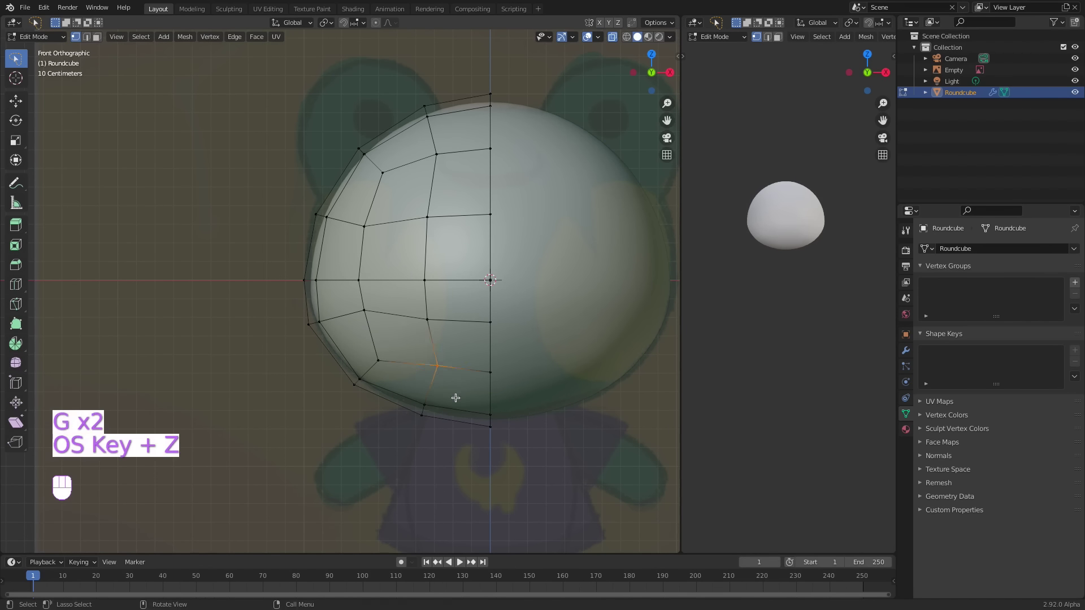
pyautogui.press('g')
pyautogui.click(448, 401)
# - Widen the head by moving the middle and upper side vertices outward to the reference outline
pyautogui.moveTo(379, 351); pyautogui.dragTo(368, 395)
pyautogui.moveTo(412, 431); pyautogui.dragTo(440, 444)
pyautogui.press('g')
pyautogui.click(440, 459)
pyautogui.moveTo(303, 334); pyautogui.dragTo(390, 322)
pyautogui.press('g')
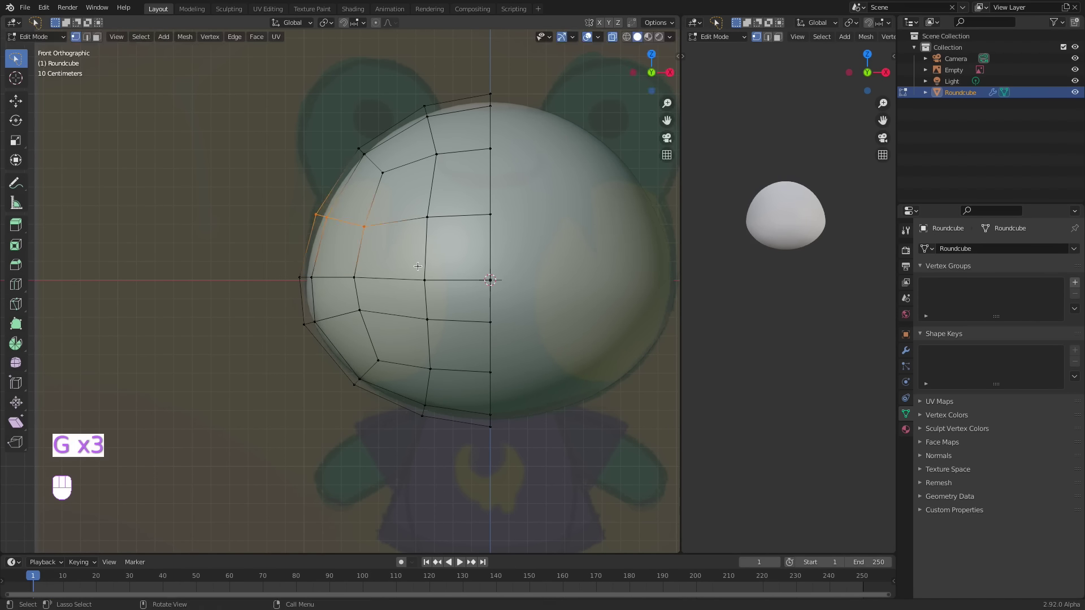
pyautogui.press('g')
pyautogui.click(405, 256)
# - Lower the vertices at the crown next to the centre line to flatten the top of the head
pyautogui.moveTo(496, 76)
pyautogui.mouseDown()
pyautogui.moveTo(446, 175)
pyautogui.moveTo(397, 111)
pyautogui.mouseUp()
pyautogui.press('g')
pyautogui.middleClick(523, 198)
pyautogui.click(523, 201)
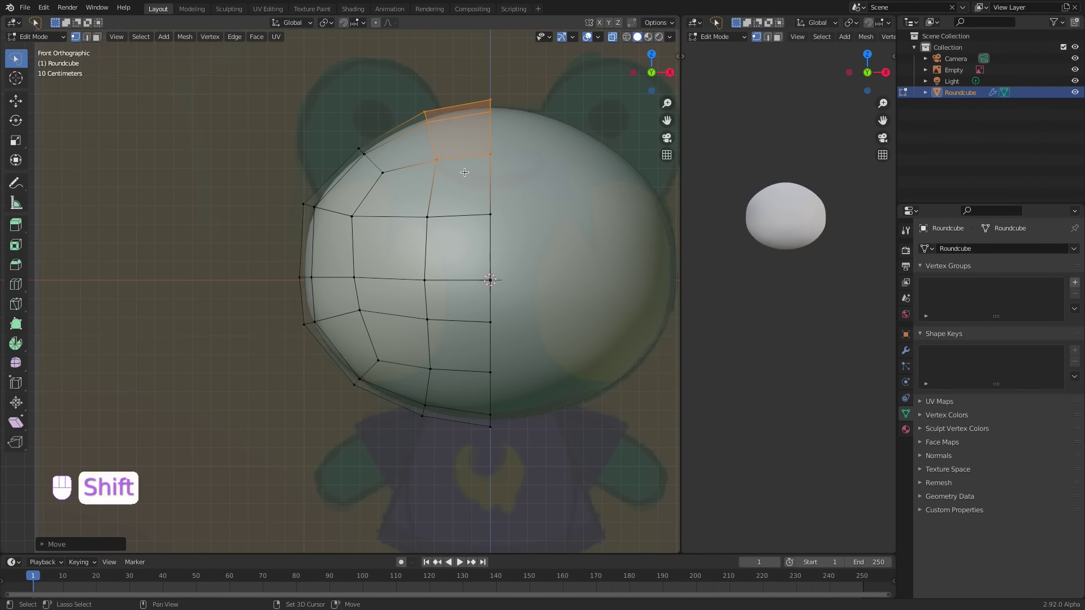
# - Nudge the upper side vertices slightly inward and raise the side vertices of the head's middle row
pyautogui.keyDown('shift'); pyautogui.moveTo(465, 172); pyautogui.dragTo(452, 251, button='middle'); pyautogui.keyUp('shift')
pyautogui.moveTo(277, 266); pyautogui.dragTo(367, 308)
pyautogui.press('g')
pyautogui.click(647, 221)
pyautogui.moveTo(274, 342); pyautogui.dragTo(373, 385)
pyautogui.press('g')
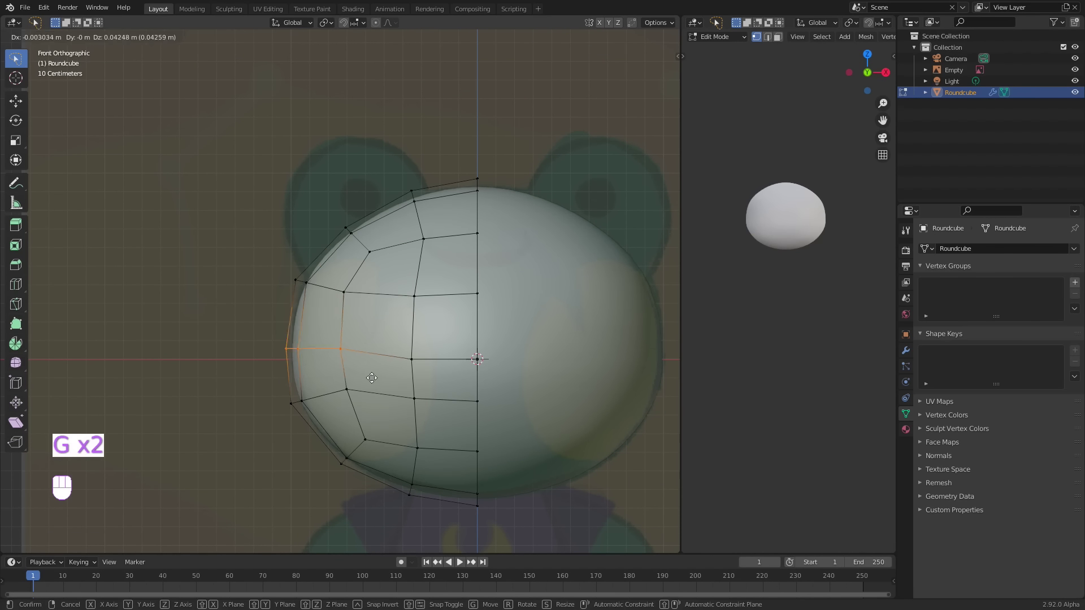
pyautogui.click(368, 344)
# - Delete the single vertex on the upper side of the head to open a hole at the eye position
pyautogui.moveTo(390, 277)
pyautogui.mouseDown(button='middle')
pyautogui.moveTo(523, 288)
pyautogui.moveTo(390, 297)
pyautogui.mouseUp(button='middle')
pyautogui.moveTo(249, 204)
pyautogui.mouseDown(button='middle')
pyautogui.moveTo(324, 225)
pyautogui.moveTo(424, 223)
pyautogui.moveTo(356, 240)
pyautogui.moveTo(341, 197)
pyautogui.moveTo(337, 243)
pyautogui.moveTo(318, 245)
pyautogui.moveTo(397, 217)
pyautogui.mouseUp(button='middle')
pyautogui.click(329, 225)
pyautogui.press('x')
pyautogui.click(349, 203)
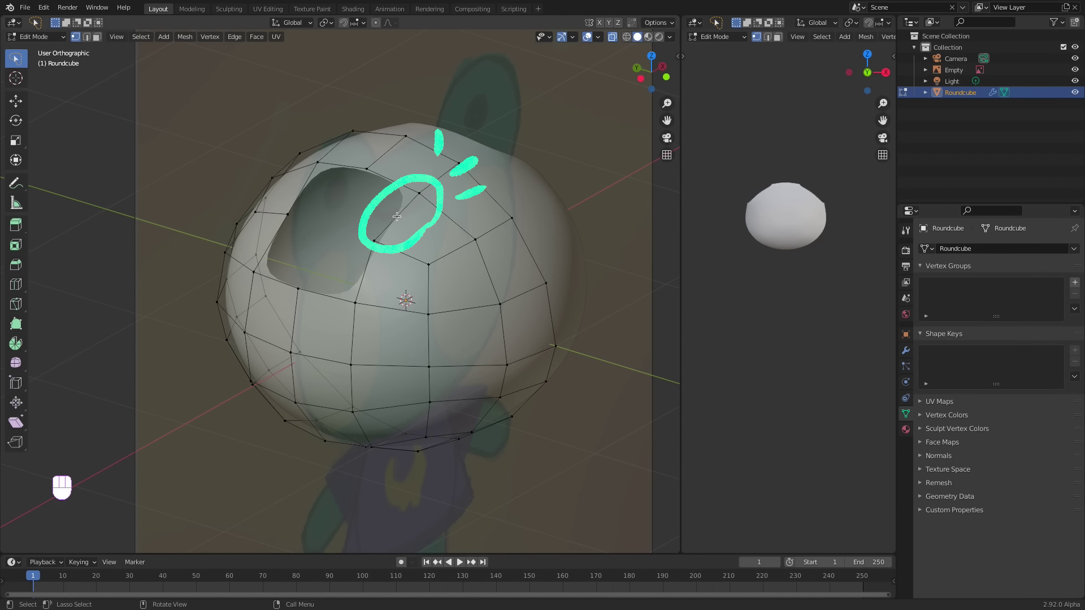
# - Select the edge loop around the eye hole and round it with LoopTools Circle
pyautogui.keyDown('alt'); pyautogui.click(398, 217); pyautogui.keyUp('alt')
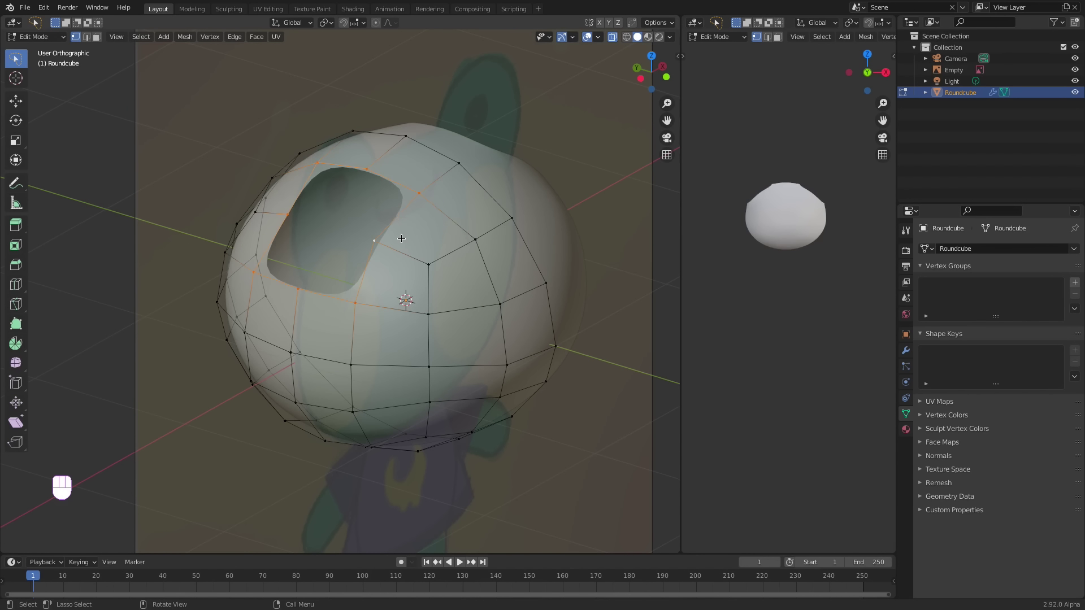
pyautogui.rightClick(416, 218)
pyautogui.moveTo(420, 206)
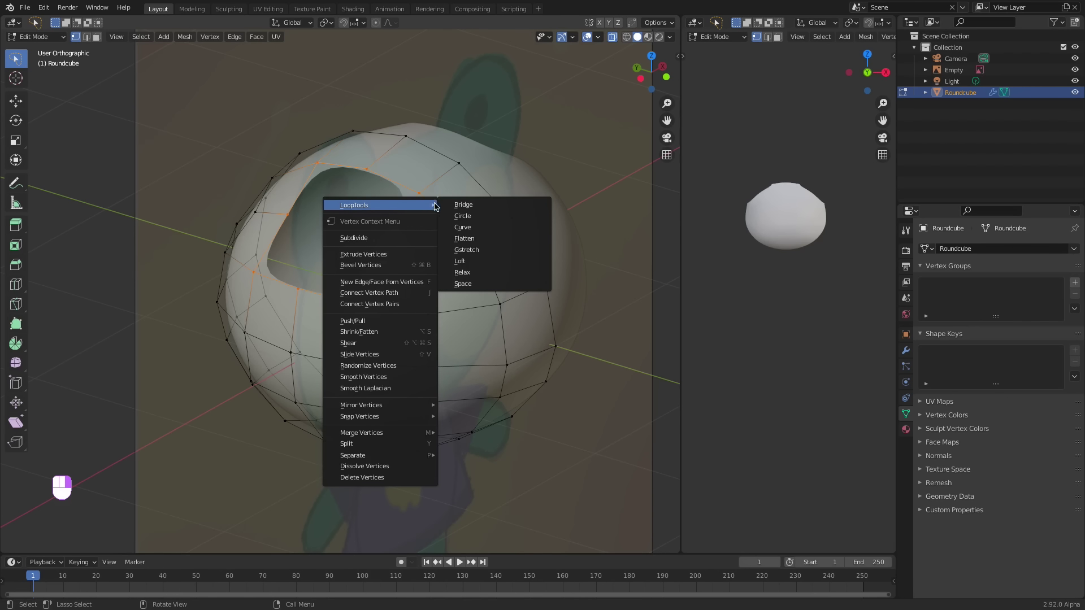
pyautogui.click(482, 217)
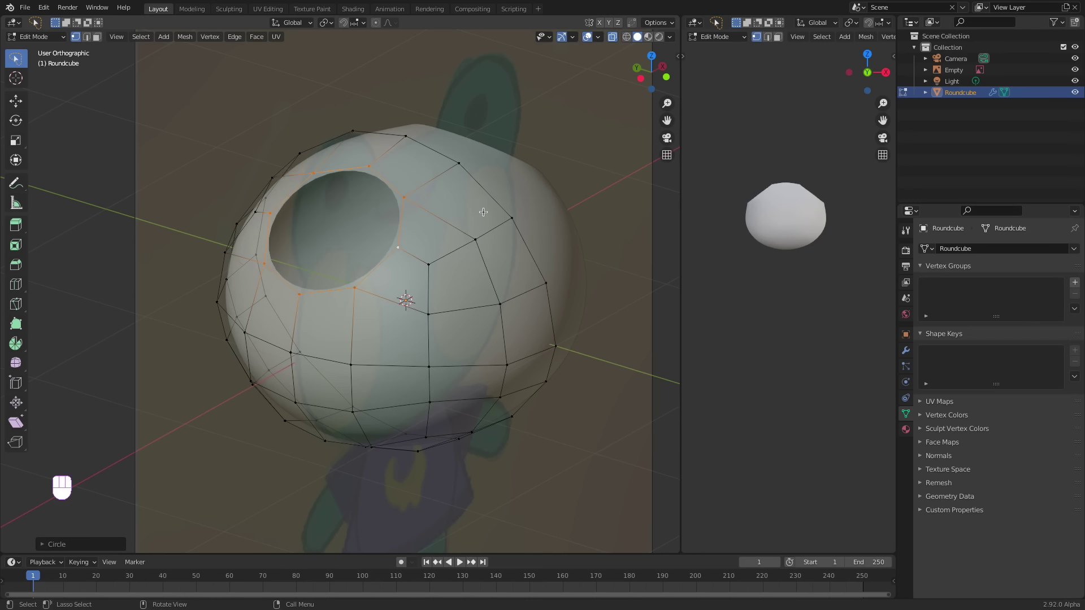
# - In front view, move the upper-end and outer-end vertices of the eye hole's rim to fit the corners of the reference eye
pyautogui.moveTo(481, 215); pyautogui.dragTo(530, 262, button='middle')
pyautogui.press('KP_1')
pyautogui.click(388, 170)
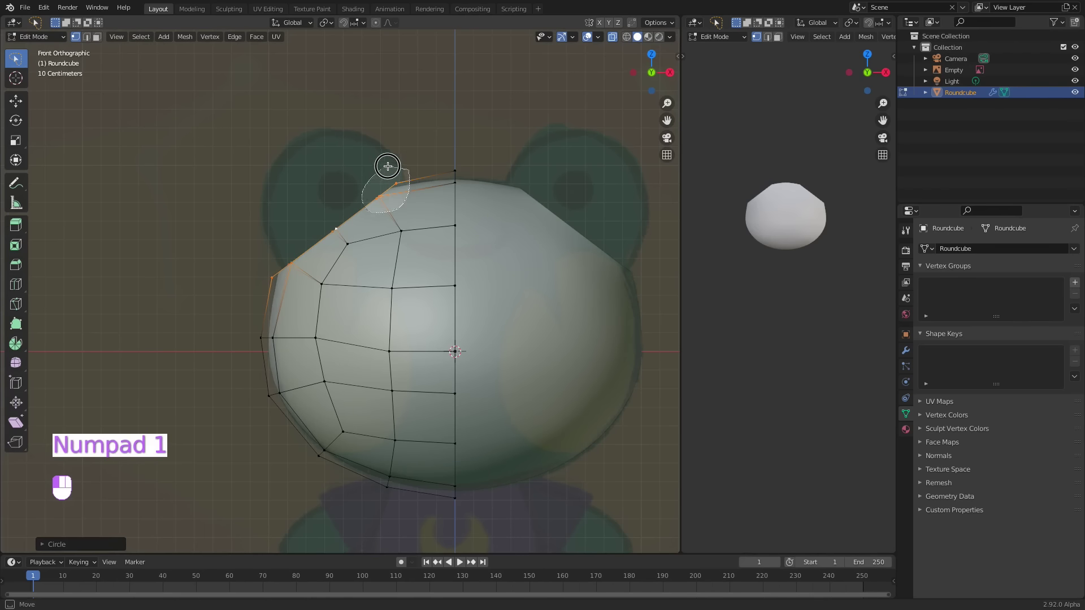
pyautogui.press('g')
pyautogui.click(427, 242)
pyautogui.click(279, 249)
pyautogui.press('g')
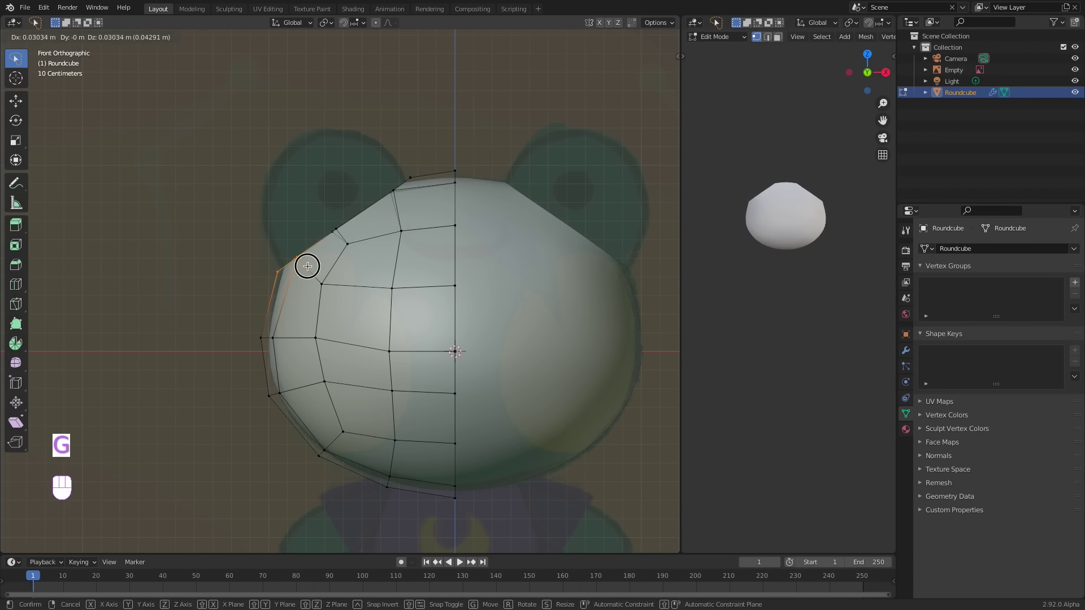
pyautogui.press('g')
pyautogui.click(336, 258)
# - Pull the middle of the eye hole's rim inward into a concave curve and adjust its inner and outer front vertices
pyautogui.moveTo(335, 258); pyautogui.dragTo(329, 223)
pyautogui.press('g')
pyautogui.click(353, 233)
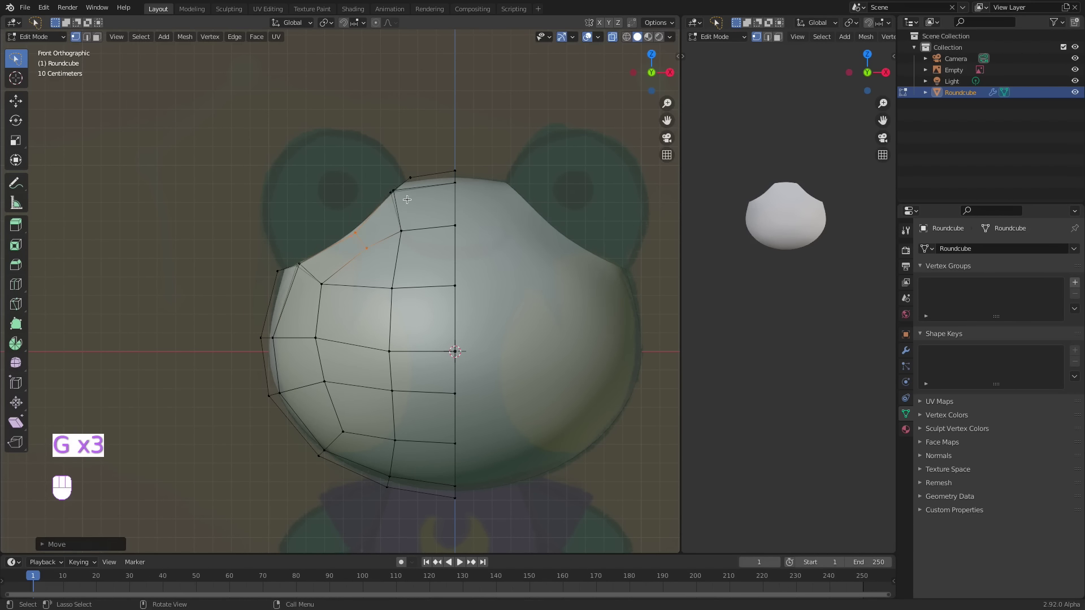
pyautogui.moveTo(402, 185); pyautogui.dragTo(386, 187)
pyautogui.press('g')
pyautogui.click(397, 192)
pyautogui.moveTo(308, 253); pyautogui.dragTo(325, 273)
pyautogui.press('g')
pyautogui.click(322, 276)
pyautogui.press('g')
pyautogui.click(322, 276)
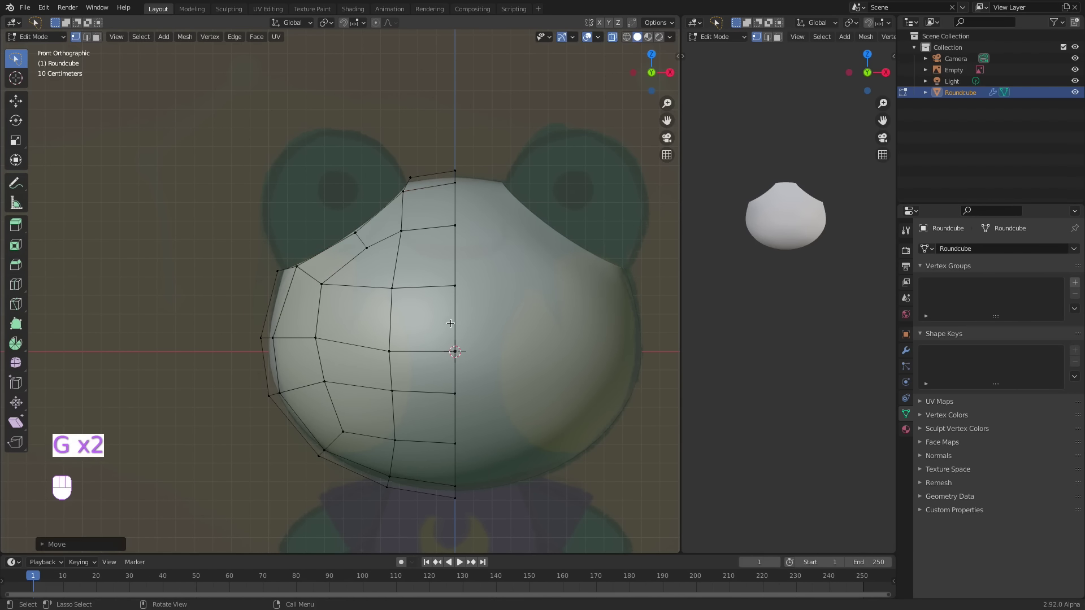
# - Raise the head's outer side vertices at mid-height and lower the two face vertices in the row below them
pyautogui.moveTo(290, 339)
pyautogui.mouseDown()
pyautogui.moveTo(262, 313)
pyautogui.moveTo(295, 328)
pyautogui.mouseUp()
pyautogui.press('g')
pyautogui.click(358, 385)
pyautogui.moveTo(335, 380); pyautogui.dragTo(332, 373)
pyautogui.press('g')
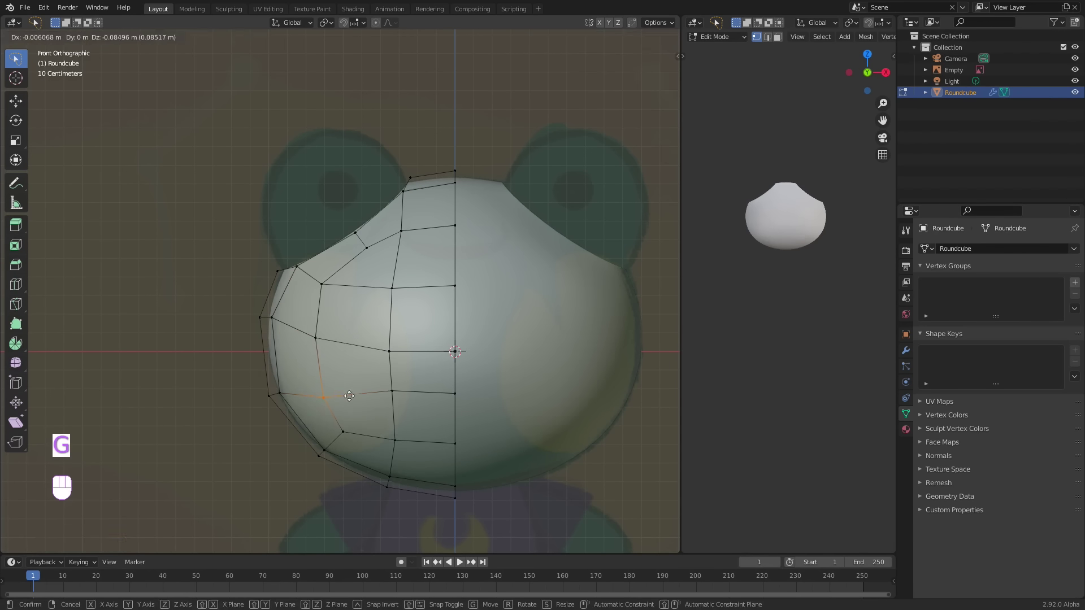
pyautogui.click(341, 395)
pyautogui.press('g')
pyautogui.click(408, 401)
# - Lower the centre-line vertex of the lower face row and slightly raise the two face vertices in the row above
pyautogui.moveTo(448, 383); pyautogui.dragTo(468, 387)
pyautogui.press('g')
pyautogui.click(474, 394)
pyautogui.press('g')
pyautogui.click(332, 336)
pyautogui.moveTo(333, 319)
pyautogui.mouseDown()
pyautogui.moveTo(332, 340)
pyautogui.moveTo(402, 354)
pyautogui.mouseUp()
pyautogui.press('g')
pyautogui.click(403, 348)
# - Extrude the eye hole's edge loop outward along the reference eye and scale the new ring
pyautogui.moveTo(380, 190)
pyautogui.mouseDown(button='middle')
pyautogui.moveTo(390, 212)
pyautogui.moveTo(455, 184)
pyautogui.moveTo(397, 188)
pyautogui.mouseUp(button='middle')
pyautogui.keyDown('alt'); pyautogui.click(385, 215); pyautogui.keyUp('alt')
pyautogui.press('KP_1')
pyautogui.press('e')
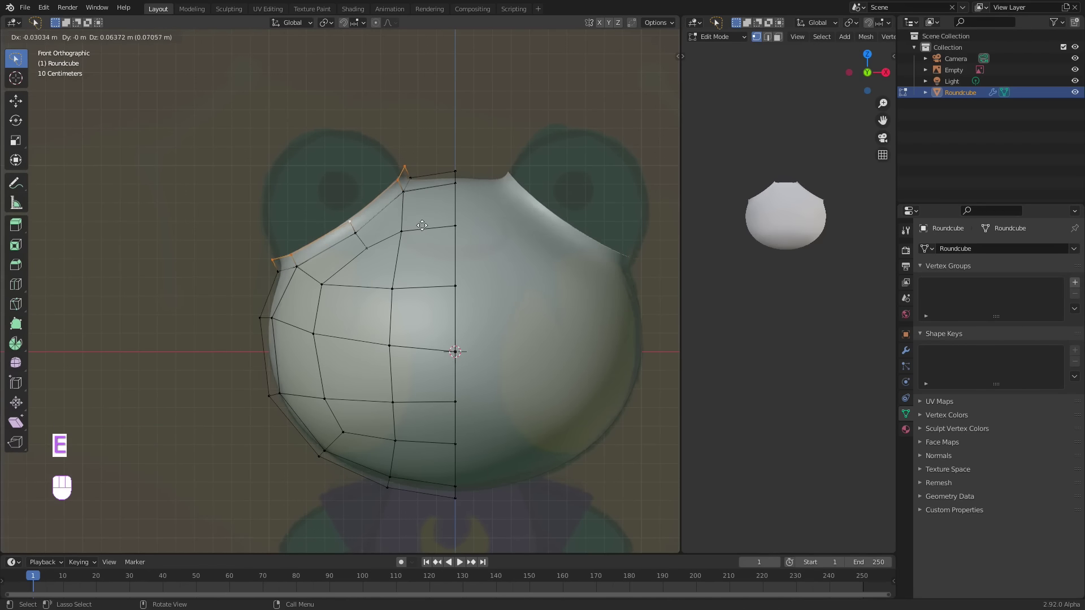
pyautogui.click(420, 216)
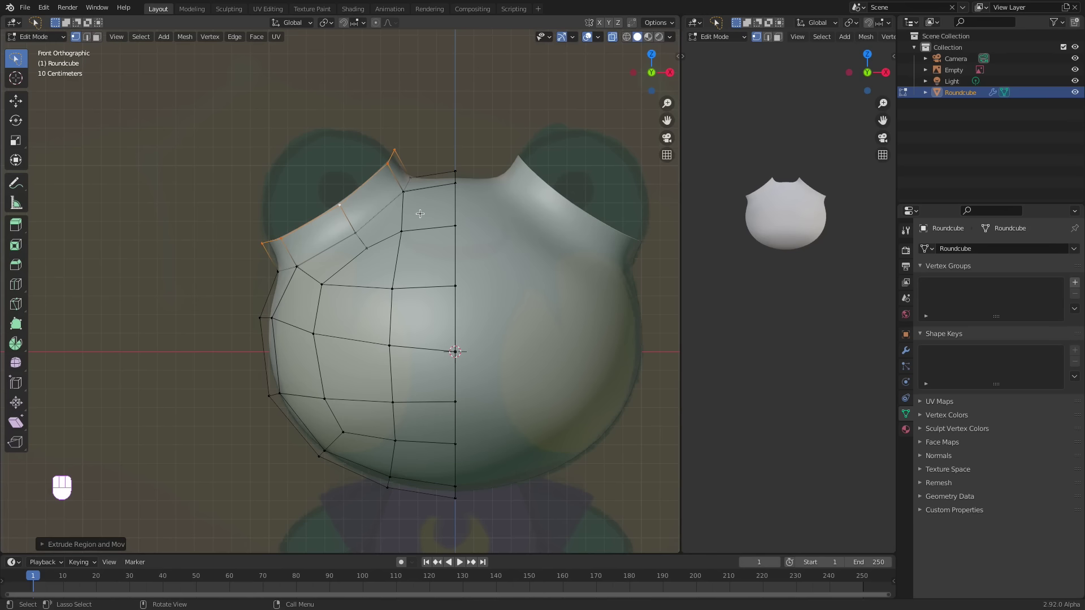
pyautogui.press('s')
pyautogui.click(425, 213)
# - Extrude a second ring for the eye bump, scale it down and reposition it to the reference outline
pyautogui.press('e')
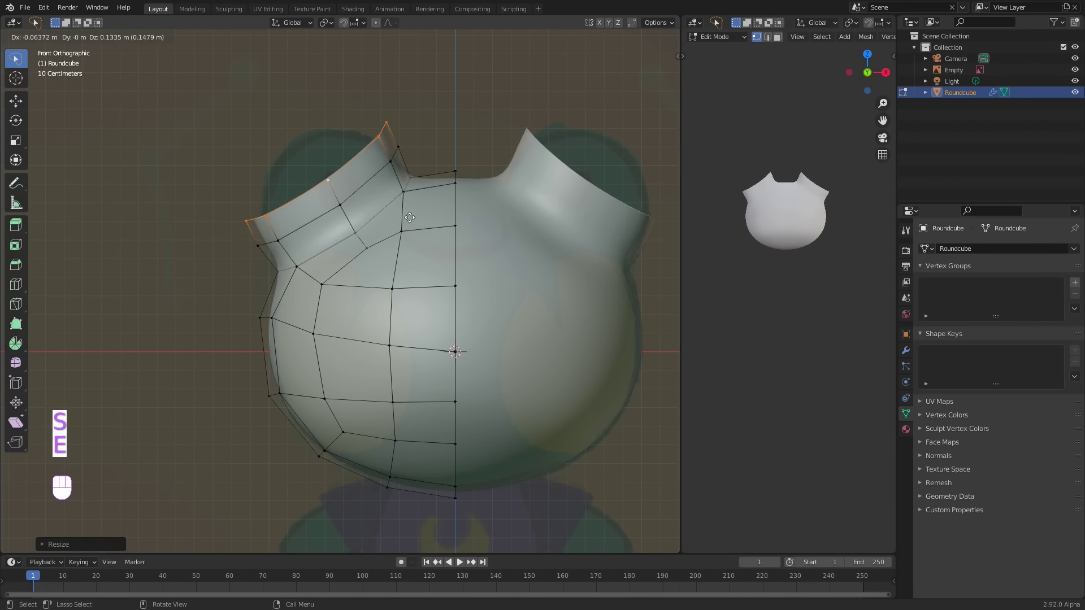
pyautogui.click(401, 207)
pyautogui.press('s')
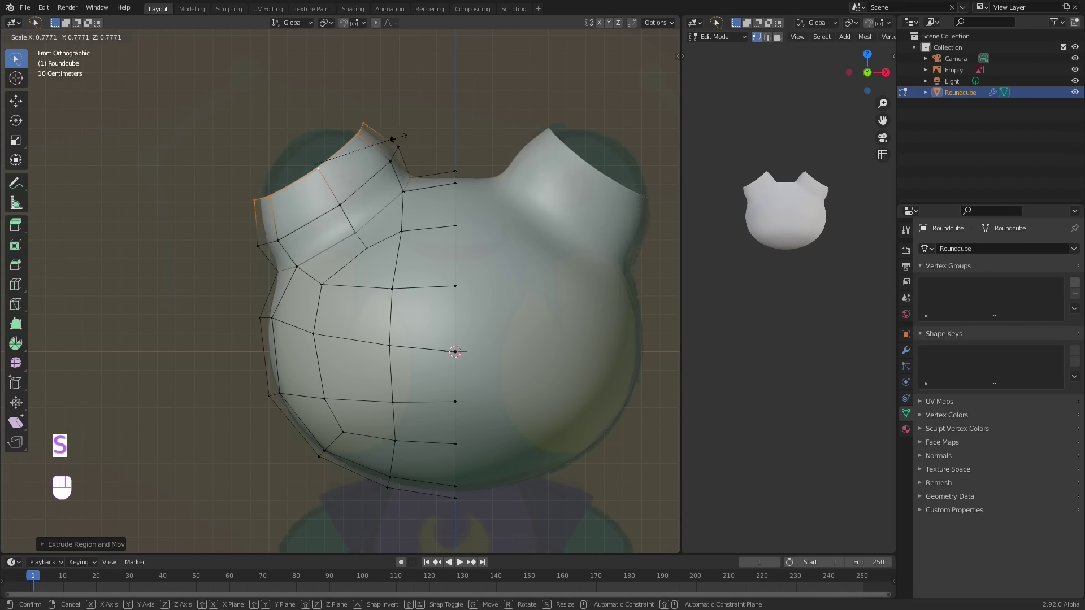
pyautogui.click(403, 149)
pyautogui.press('g')
pyautogui.click(406, 174)
pyautogui.press('s')
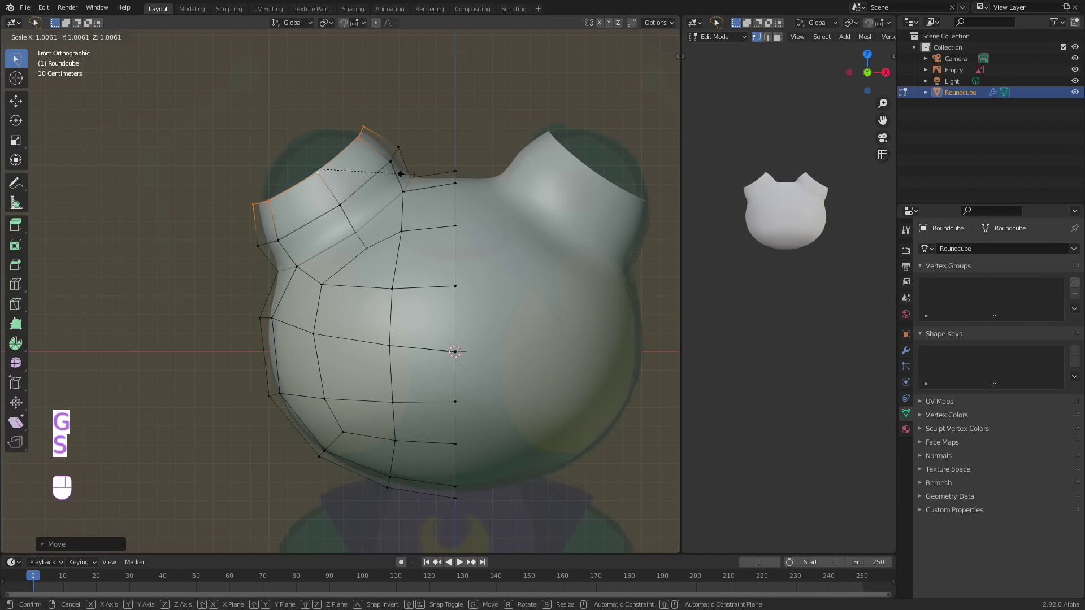
pyautogui.click(407, 174)
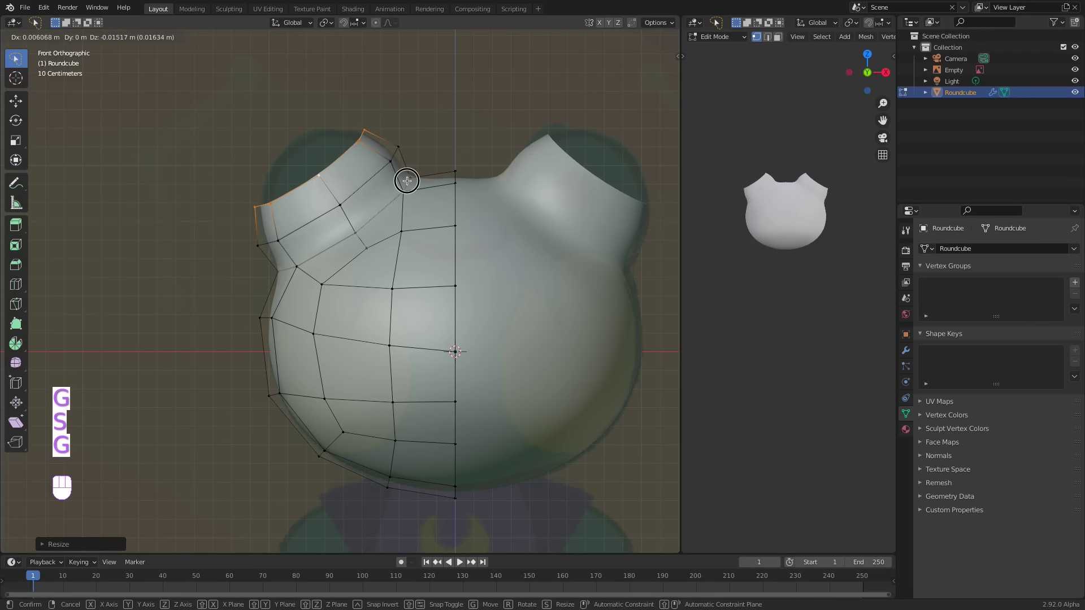
# - Extrude a third, smaller ring near the top of the eye and move and scale it to round the bump
pyautogui.press('e')
pyautogui.click(399, 196)
pyautogui.press('s')
pyautogui.click(374, 186)
pyautogui.press('g')
pyautogui.click(383, 184)
pyautogui.press('s')
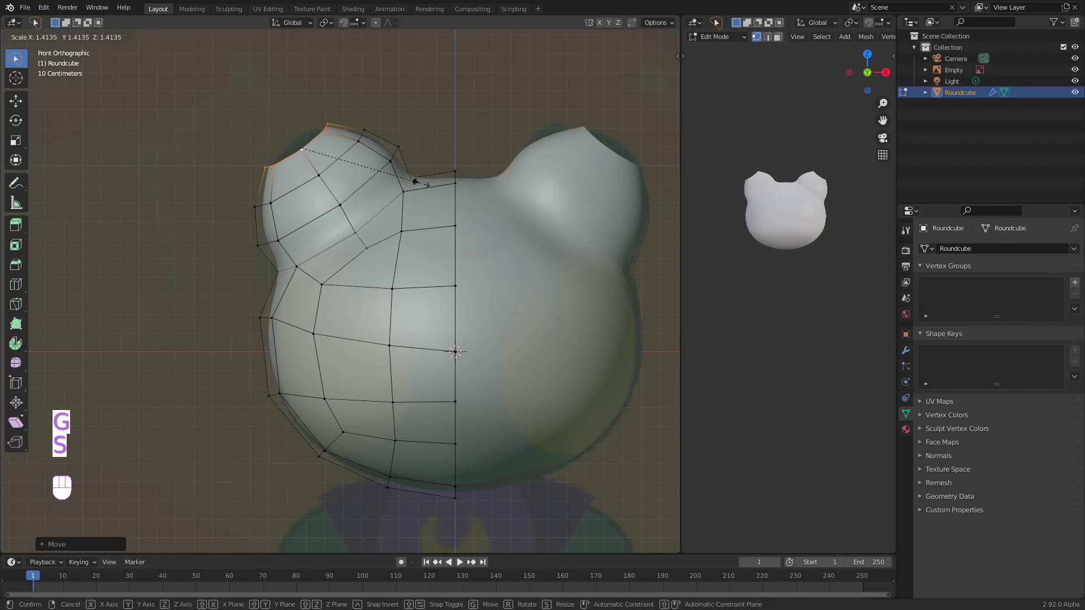
pyautogui.click(421, 192)
# - Extrude the open ring once more, shrink it at the eye's tip and merge its vertices at center to close it
pyautogui.press('e')
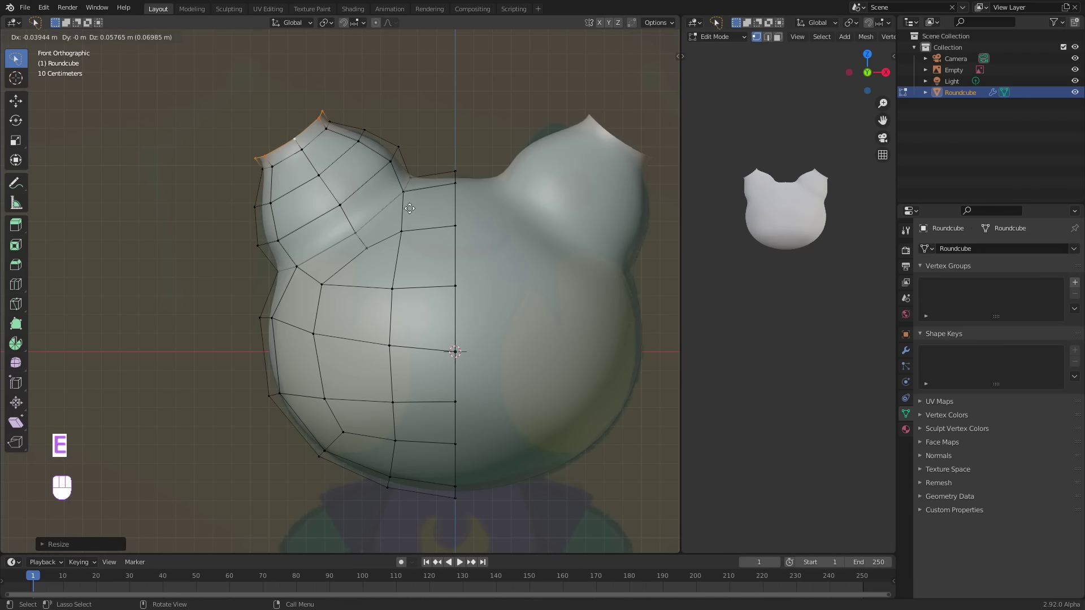
pyautogui.press('s')
pyautogui.press('g')
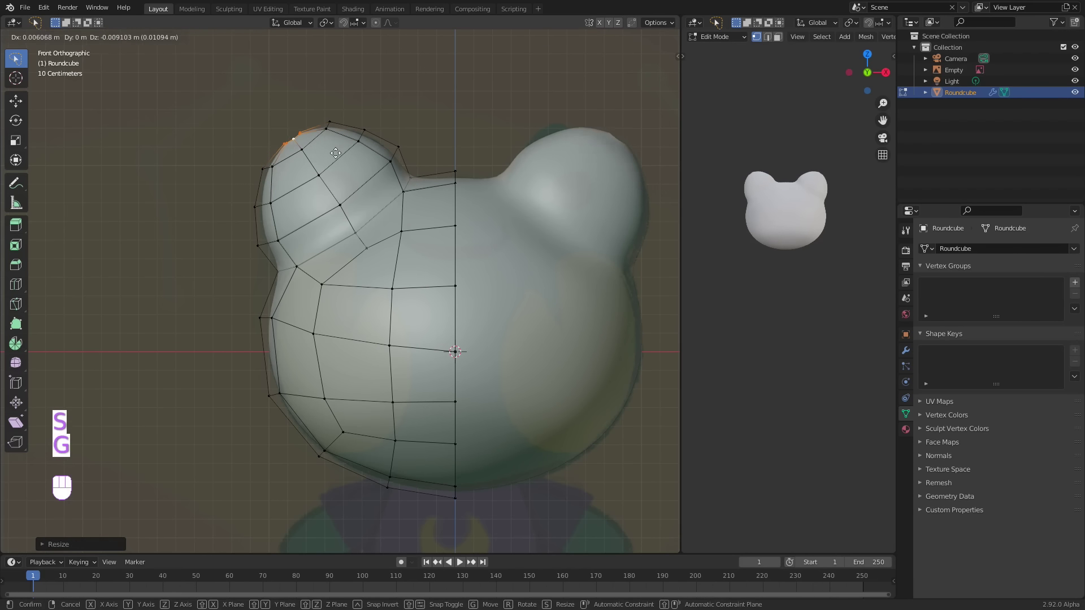
pyautogui.click(336, 153)
pyautogui.press('m')
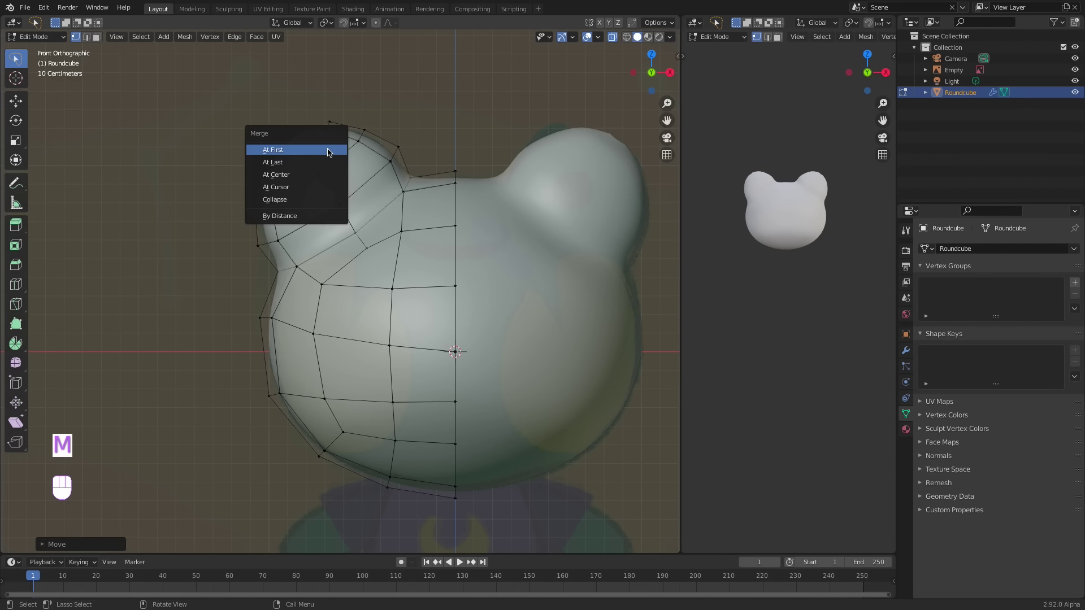
pyautogui.click(299, 174)
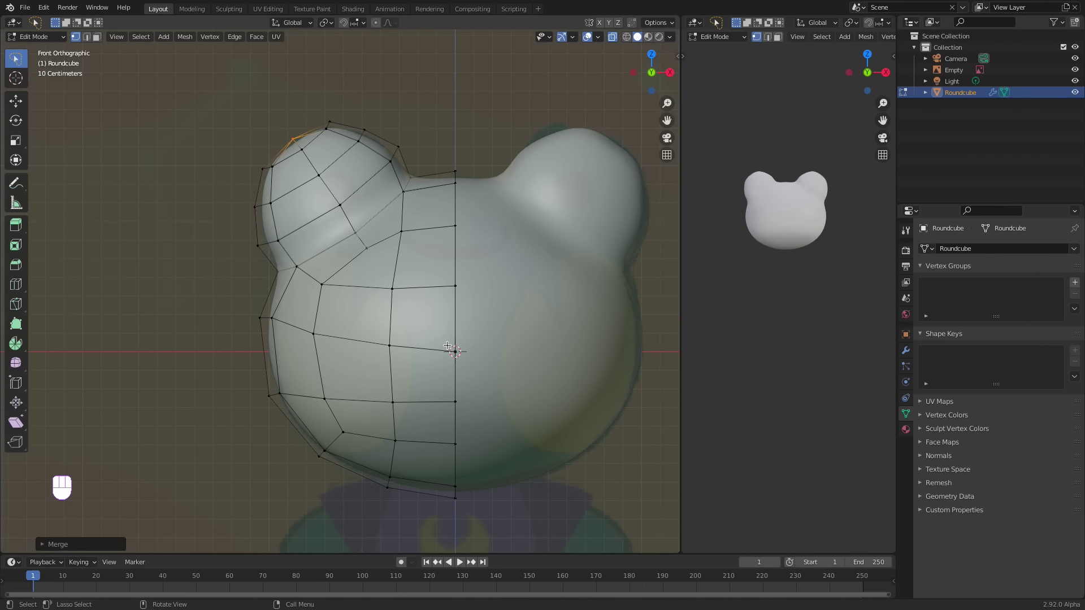
# - Lower the viewport X-ray opacity, set the reference image's transparency to about 0.09, and return to editing the head mesh
pyautogui.click(670, 36)
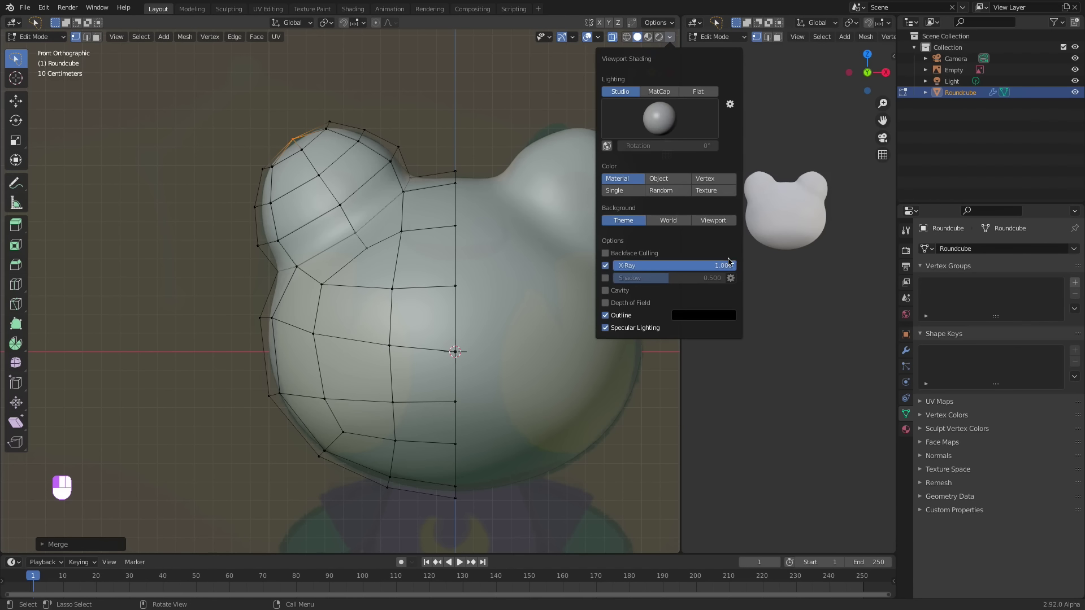
pyautogui.moveTo(729, 262); pyautogui.dragTo(691, 259)
pyautogui.press('Tab')
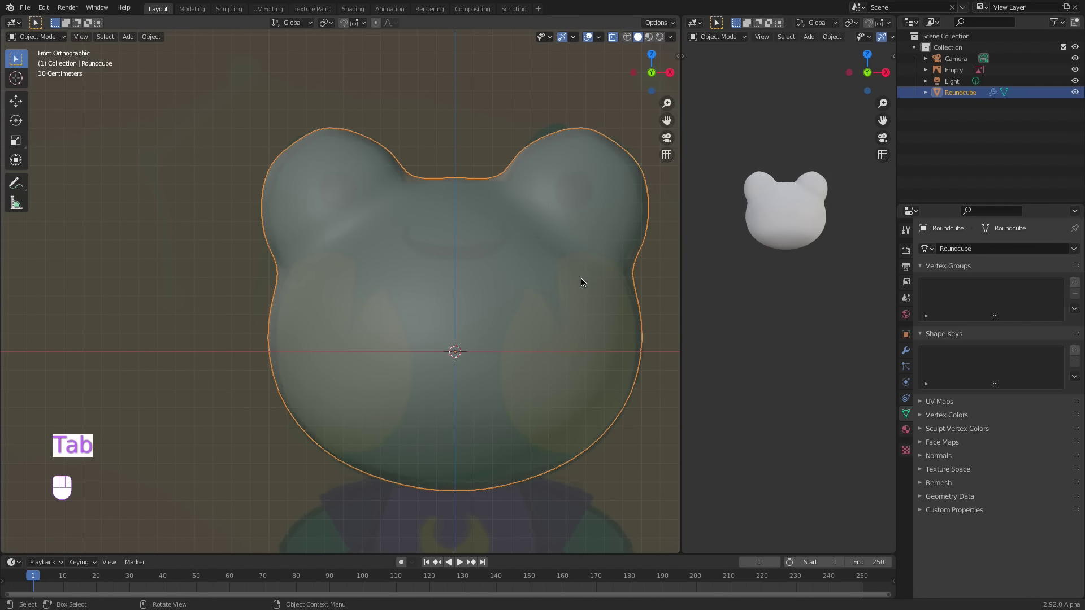
pyautogui.click(668, 265)
pyautogui.moveTo(1003, 384); pyautogui.dragTo(1002, 385)
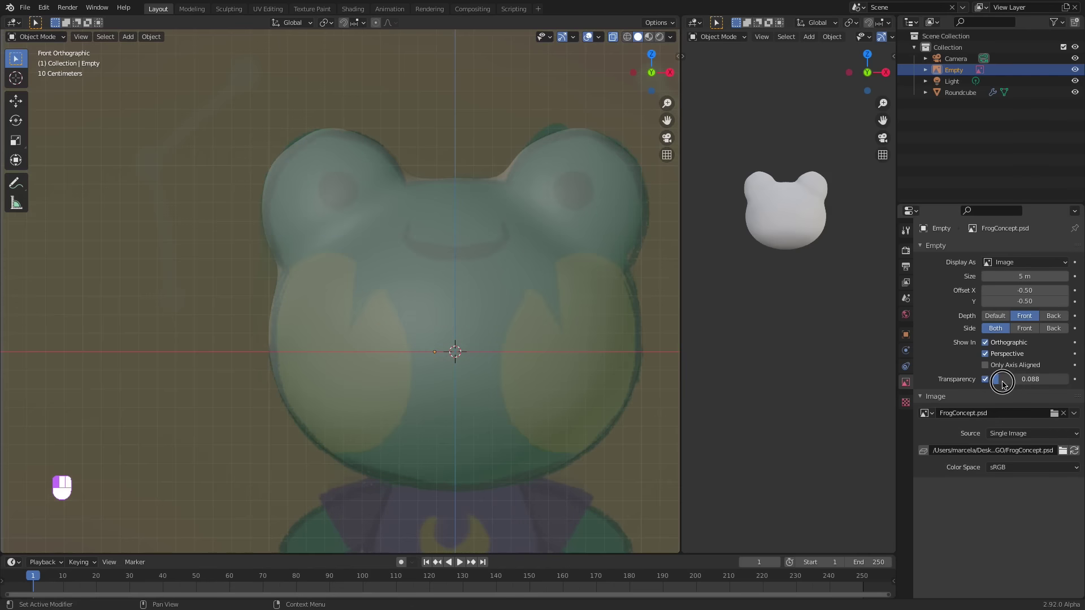
pyautogui.click(603, 263)
pyautogui.press('Tab')
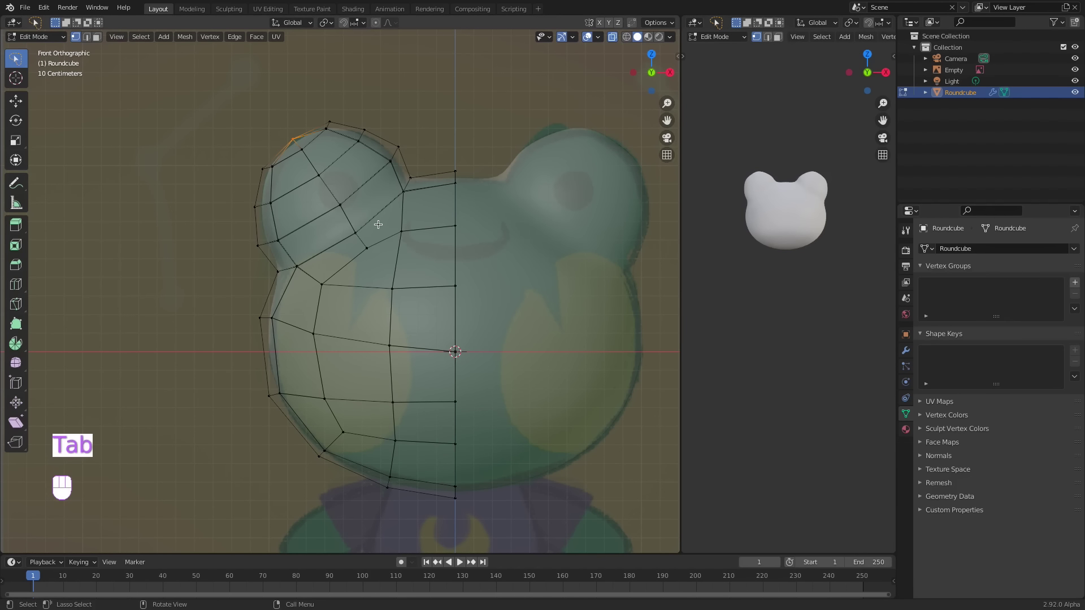
# - Add a loop cut around the base of the eye bump and slide it close to where it joins the head
pyautogui.press('ctrl')
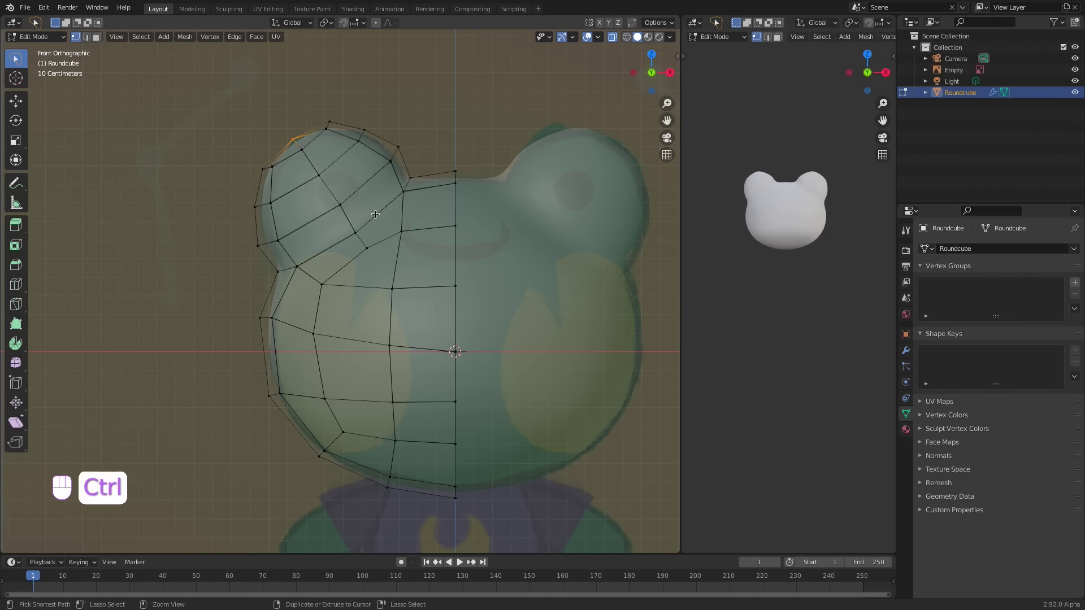
pyautogui.hotkey('ctrl', 'r')
pyautogui.click(398, 181)
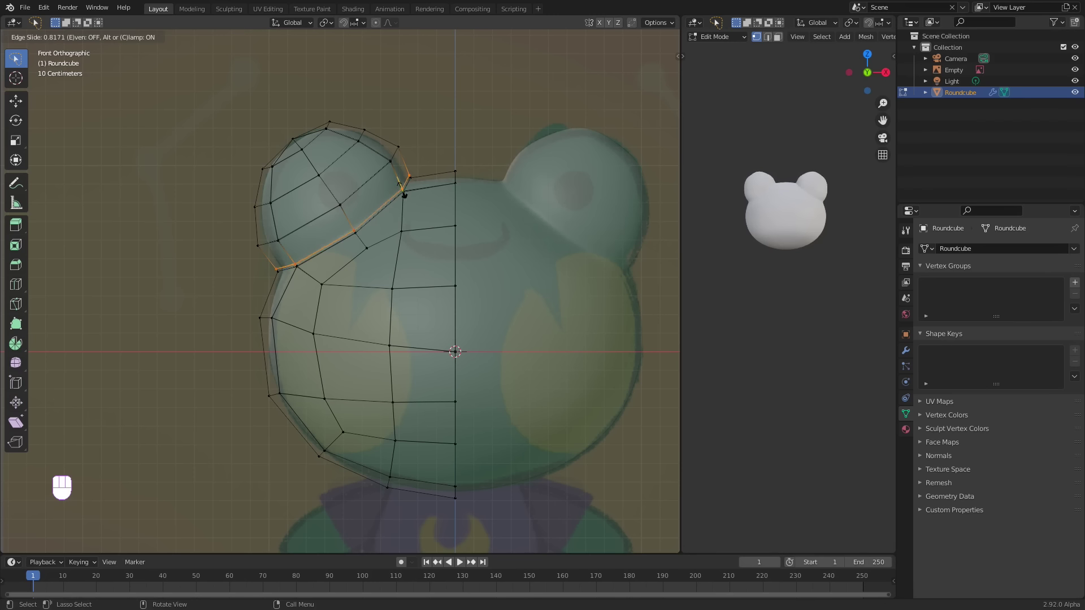
pyautogui.click(401, 190)
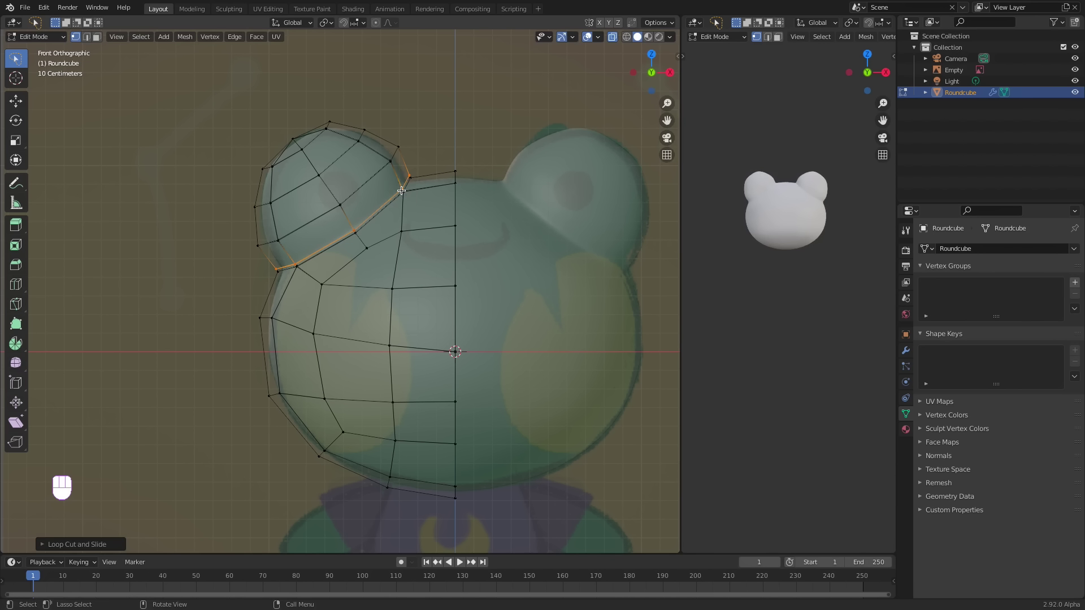
# - Raise the viewport X-ray opacity and edge-slide the loop at the eye's base slightly
pyautogui.click(672, 37)
pyautogui.moveTo(710, 266); pyautogui.dragTo(746, 264)
pyautogui.press('g')
pyautogui.press('g')
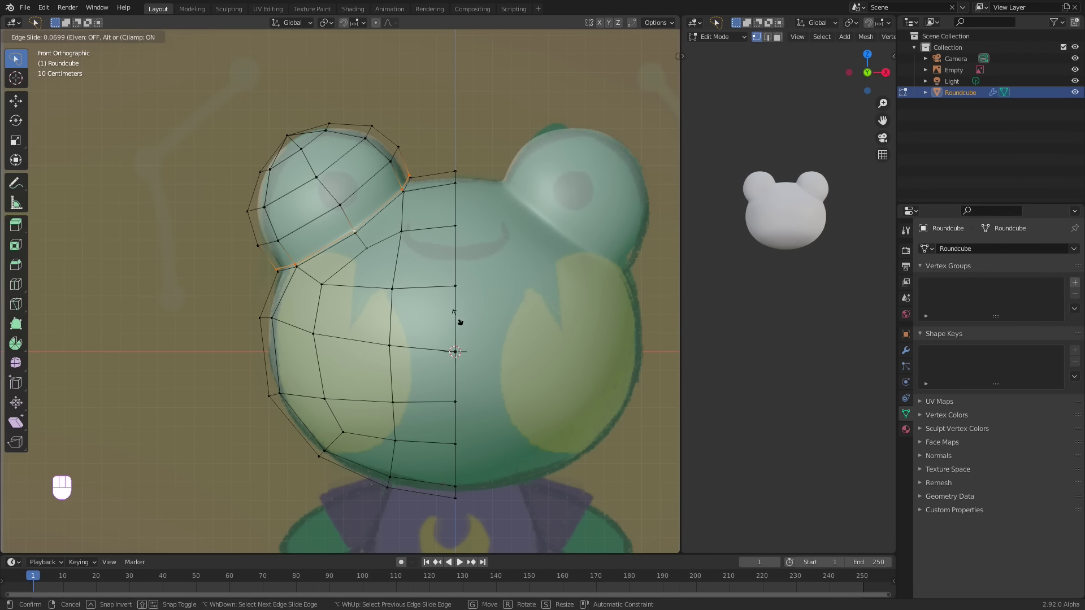
pyautogui.click(457, 317)
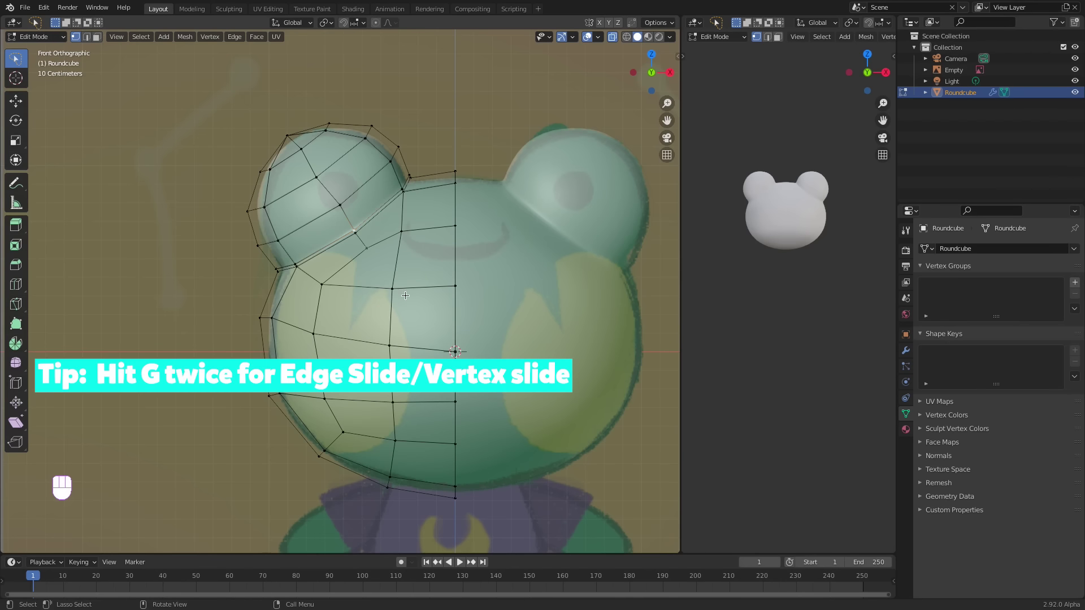
# - Vertex-slide the front, upper and outer vertices of the eye's base loop away from the crease onto the eye bump
pyautogui.press('g')
pyautogui.press('g')
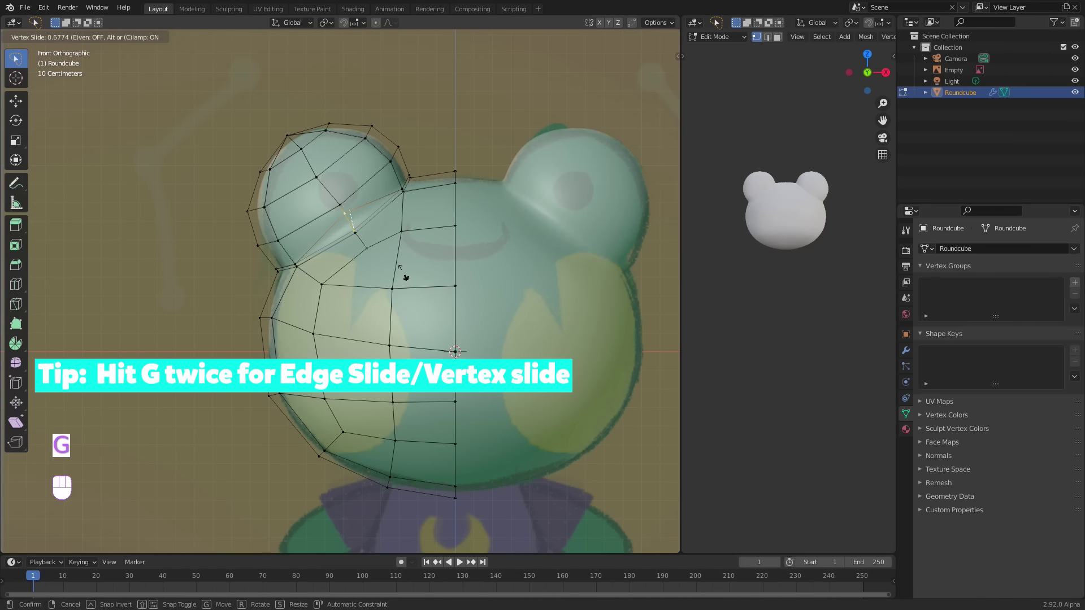
pyautogui.click(404, 277)
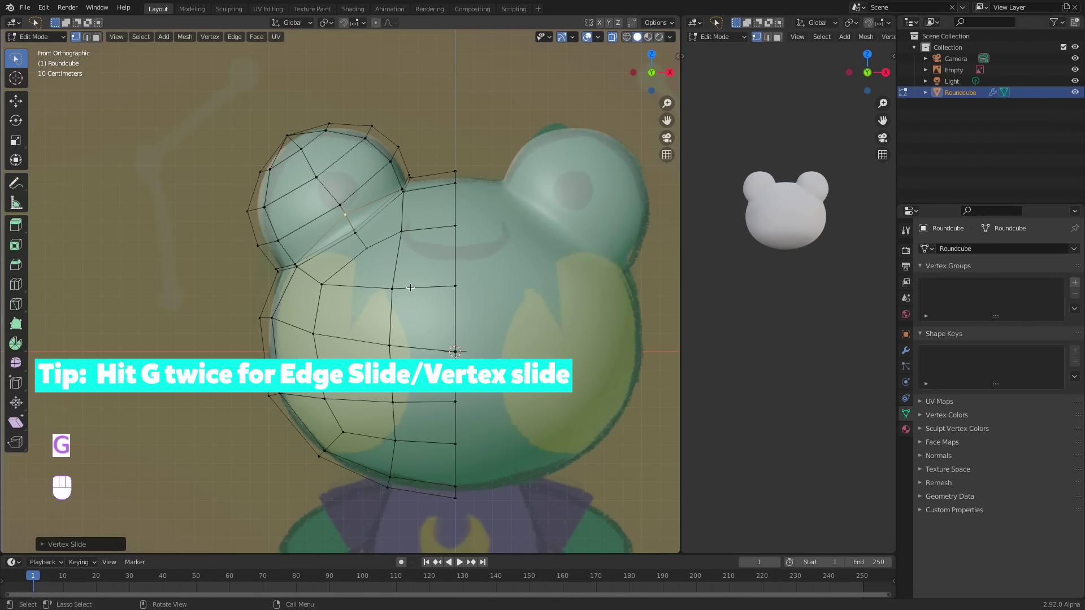
pyautogui.click(402, 190)
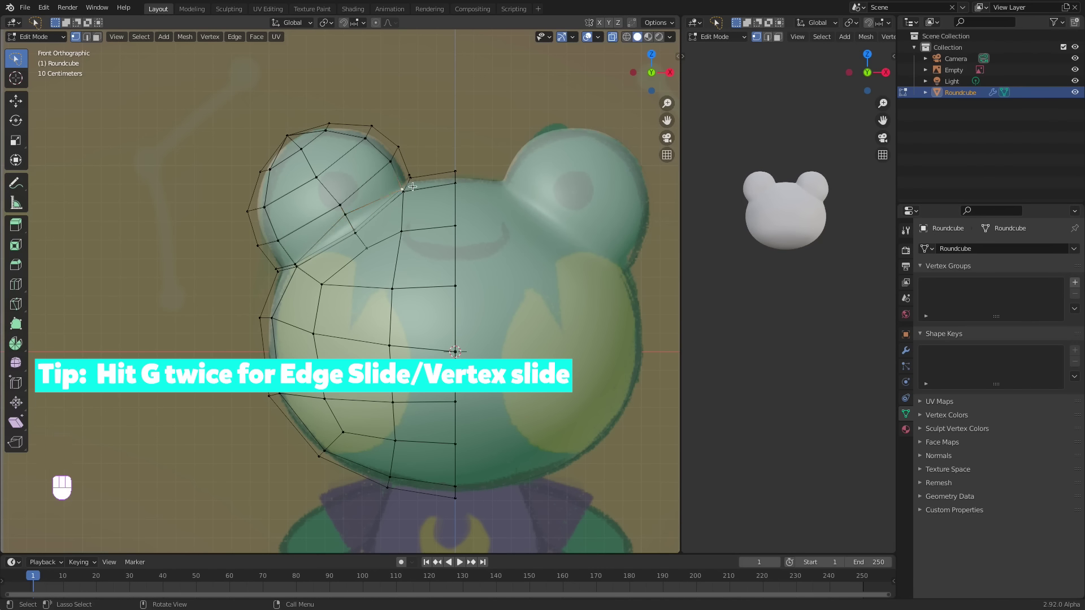
pyautogui.press('g')
pyautogui.press('g')
pyautogui.click(456, 299)
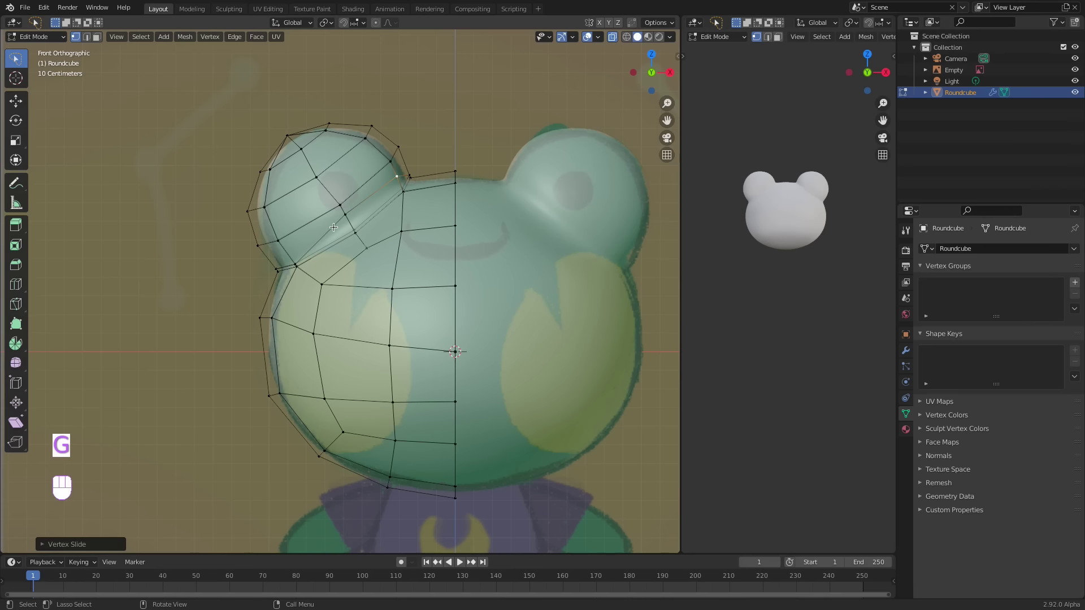
pyautogui.press('g')
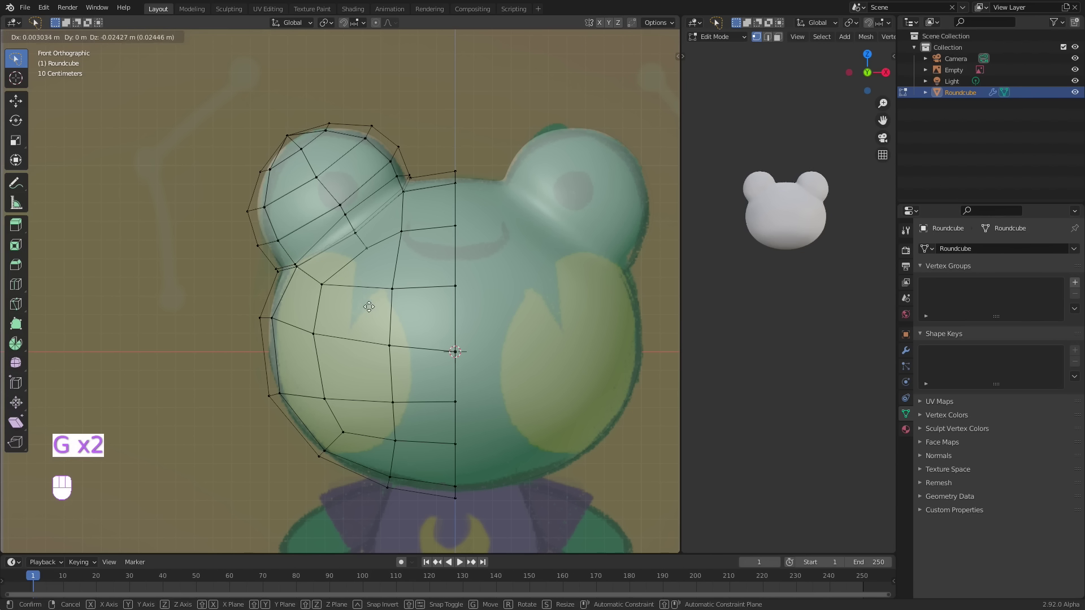
pyautogui.click(368, 307)
pyautogui.press('g')
pyautogui.press('g')
pyautogui.click(411, 319)
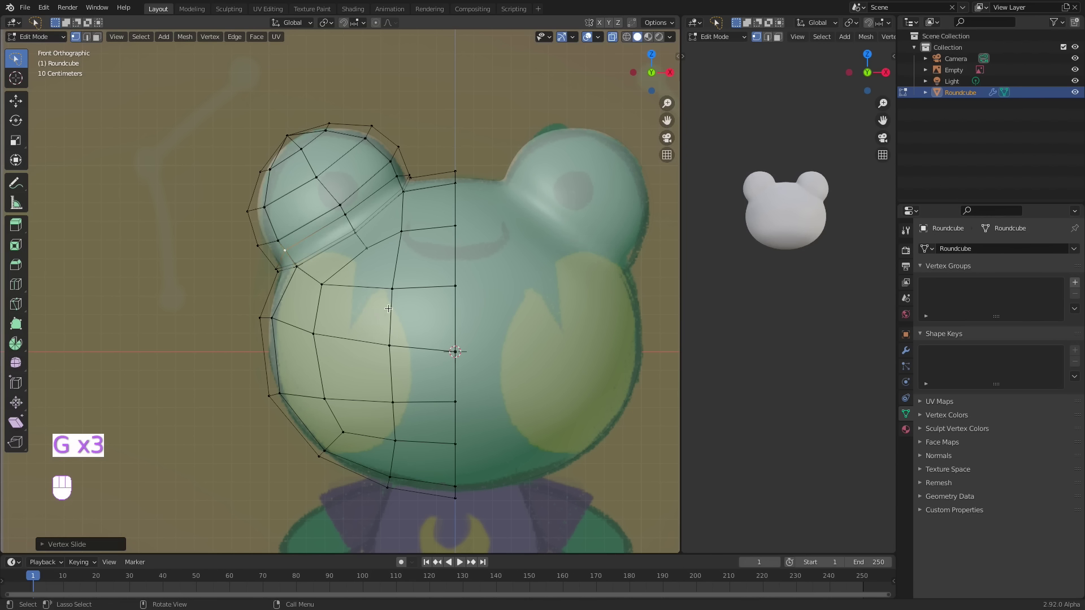
# - In the left side view, adjust the lower front vertex of the eye's base loop
pyautogui.moveTo(411, 268); pyautogui.dragTo(646, 300, button='middle')
pyautogui.press('KP_3')
pyautogui.press('ctrl+KP_3')
pyautogui.scroll(2, 487, 286)
pyautogui.click(454, 270)
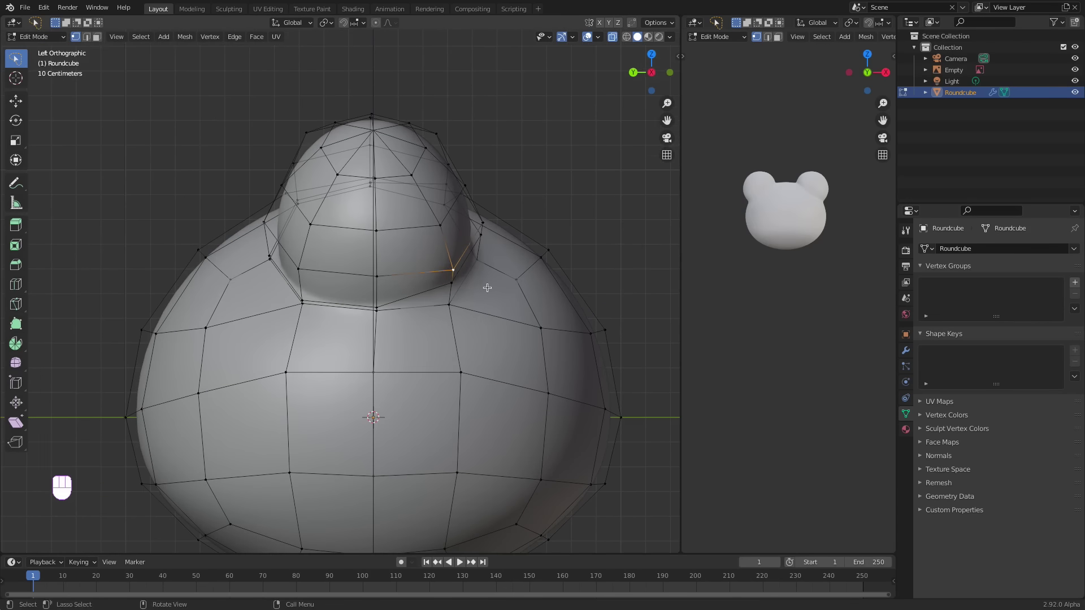
pyautogui.press('g')
pyautogui.click(452, 284)
pyautogui.press('g')
pyautogui.press('g')
pyautogui.press('g')
pyautogui.click(508, 262)
# - Move and slide the upper front vertices of the eye's base loop to smooth its side profile
pyautogui.click(486, 229)
pyautogui.press('g')
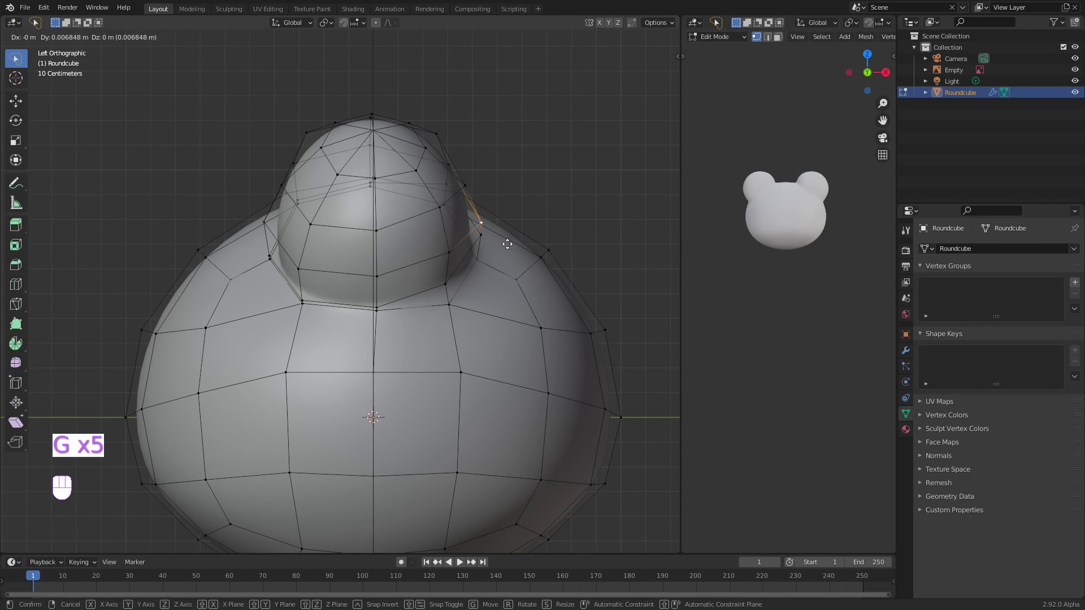
pyautogui.click(506, 243)
pyautogui.press('g')
pyautogui.click(489, 240)
pyautogui.press('g')
pyautogui.press('g')
pyautogui.click(493, 237)
# - Move and slide individual eye bump vertices from angled views to even out the ring spacing
pyautogui.moveTo(501, 227); pyautogui.dragTo(316, 220, button='middle')
pyautogui.click(469, 148)
pyautogui.press('g')
pyautogui.click(467, 146)
pyautogui.press('g')
pyautogui.moveTo(503, 155); pyautogui.dragTo(565, 186, button='middle')
pyautogui.press('g')
pyautogui.press('g')
pyautogui.press('g')
pyautogui.click(402, 238)
# - Reposition the vertices on the inner side of the eye bump, near its junction with the crown, to round it
pyautogui.moveTo(432, 198); pyautogui.dragTo(557, 215, button='middle')
pyautogui.press('g')
pyautogui.click(436, 233)
pyautogui.press('g')
pyautogui.click(421, 252)
pyautogui.moveTo(421, 252); pyautogui.dragTo(500, 229, button='middle')
pyautogui.click(430, 247)
pyautogui.press('g')
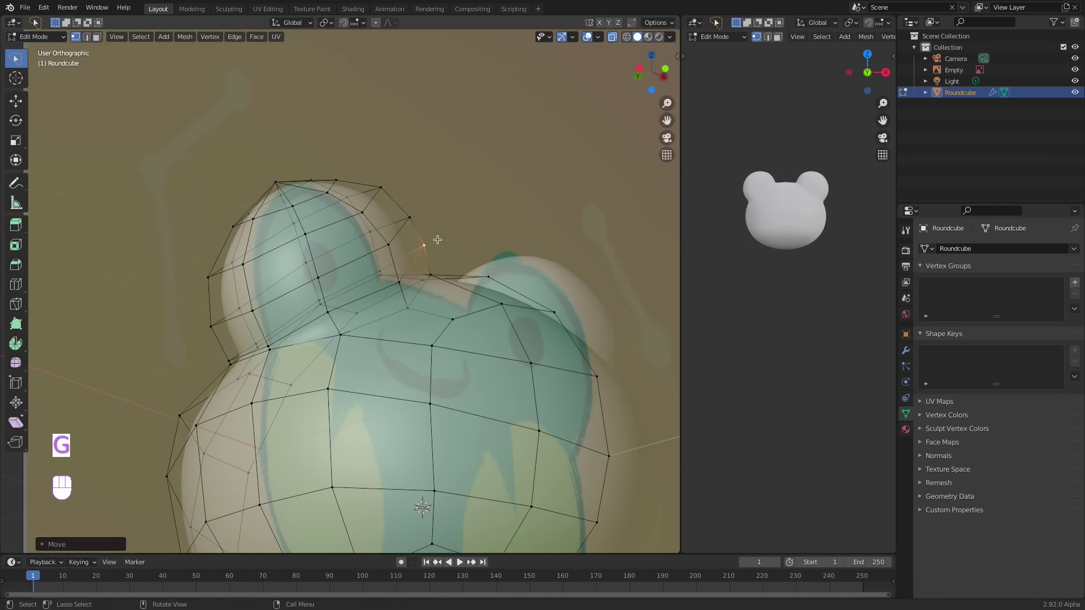
pyautogui.press('g')
pyautogui.press('g')
pyautogui.click(380, 208)
# - Slide the vertex near the eye's tip along its edge and turn on proportional editing
pyautogui.press('g')
pyautogui.press('g')
pyautogui.moveTo(368, 198); pyautogui.dragTo(384, 221, button='middle')
pyautogui.press('o')
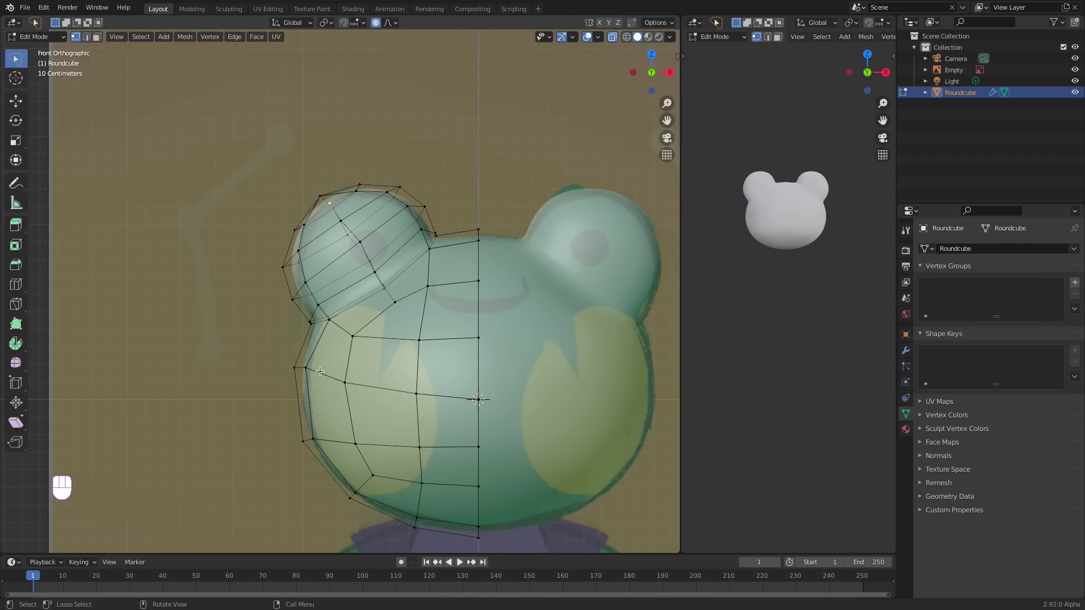
# - Move the cheek's outermost vertices toward the reference outline with proportional editing, shrinking the falloff size to about 0.51
pyautogui.moveTo(321, 370)
pyautogui.mouseDown()
pyautogui.moveTo(281, 373)
pyautogui.moveTo(317, 378)
pyautogui.mouseUp()
pyautogui.press('g')
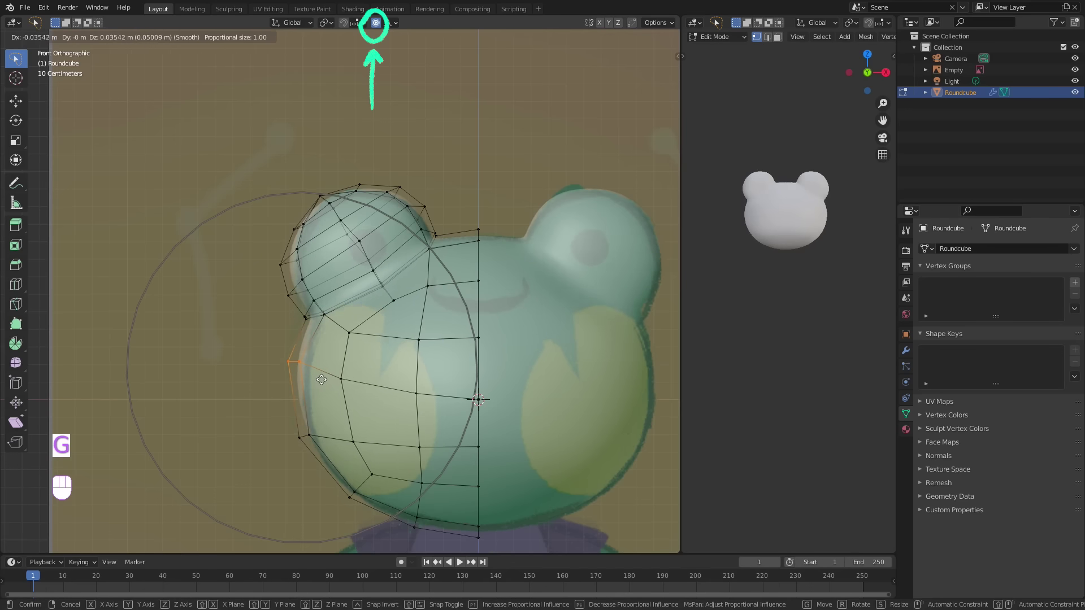
pyautogui.scroll(1, 327, 382)
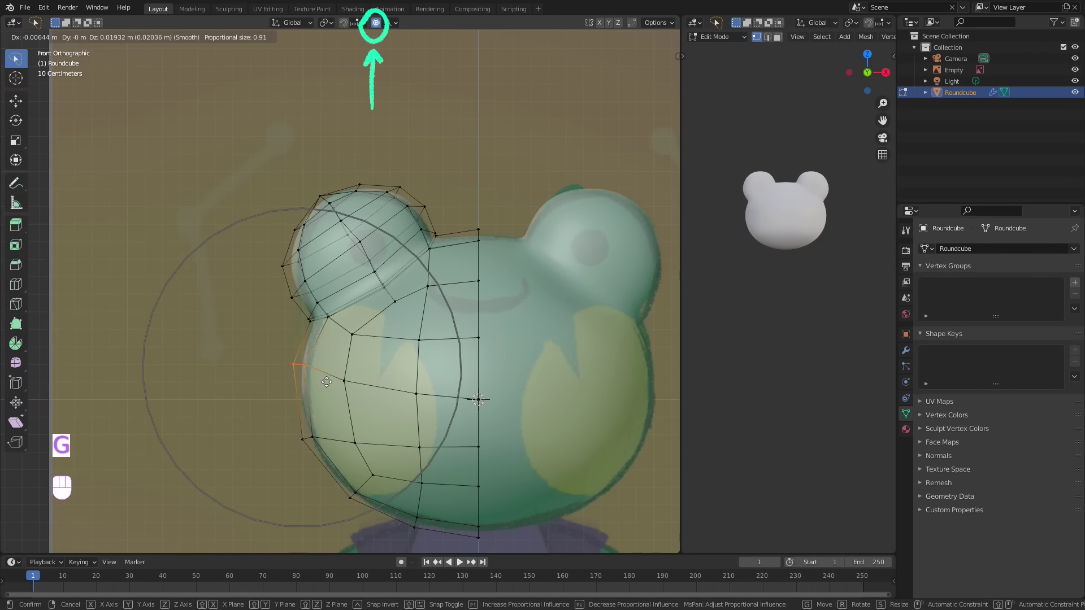
pyautogui.scroll(10, 327, 383)
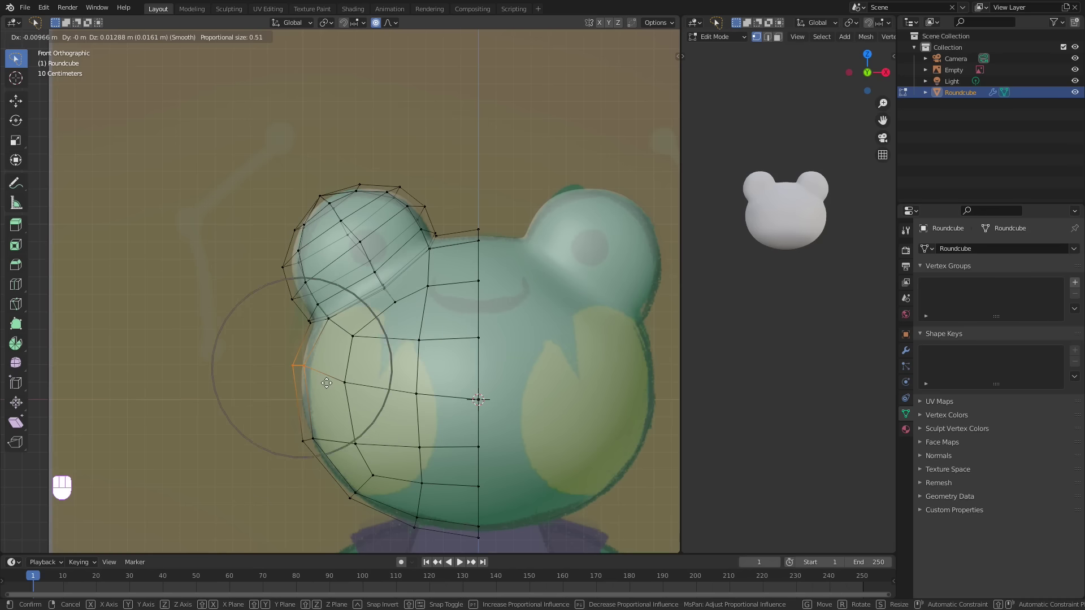
pyautogui.click(330, 387)
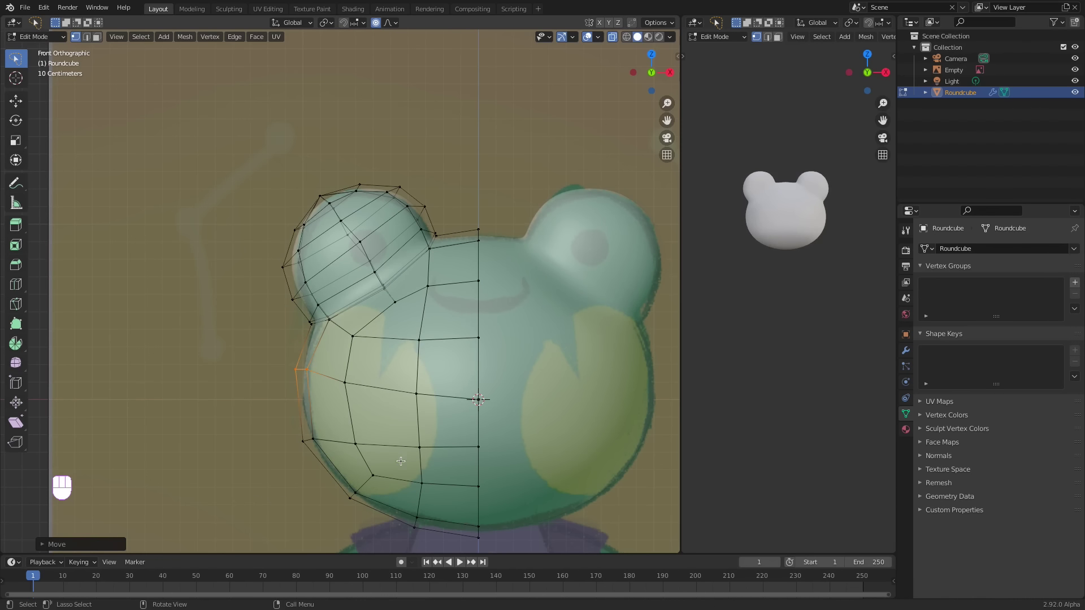
# - Nudge the vertices along the eye bump's outer, upper and inner outline with proportional editing to match the reference
pyautogui.click(293, 268)
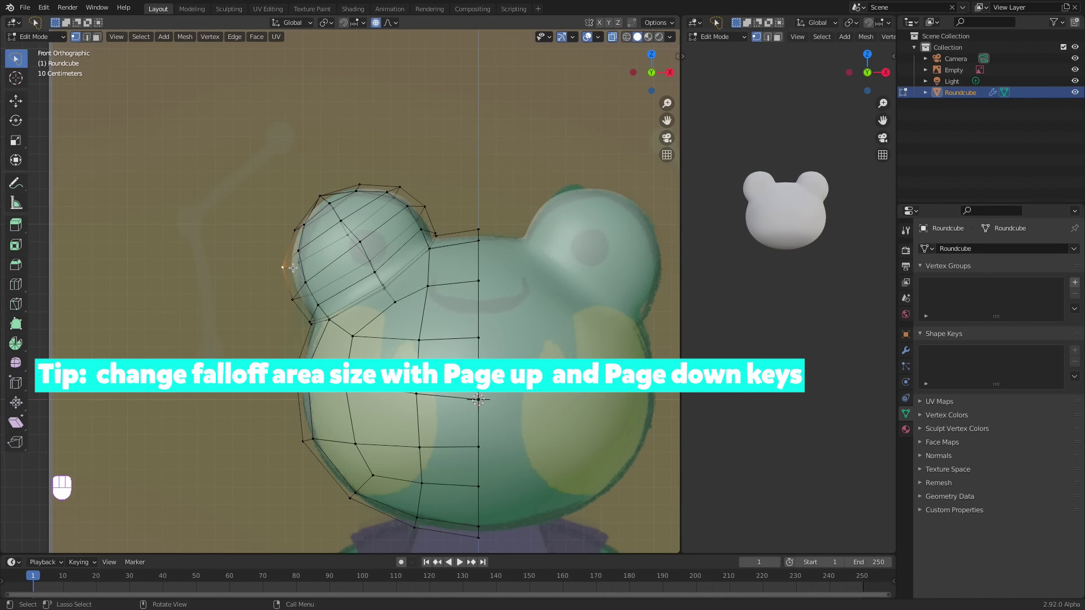
pyautogui.press('g')
pyautogui.click(299, 267)
pyautogui.click(296, 231)
pyautogui.press('g')
pyautogui.click(299, 233)
pyautogui.click(321, 197)
pyautogui.press('g')
pyautogui.click(324, 200)
pyautogui.click(433, 217)
pyautogui.press('g')
pyautogui.click(434, 224)
# - Nudge the vertices on the eye bump's front, top and outer side with proportional editing, then undo the last changes
pyautogui.click(407, 218)
pyautogui.press('g')
pyautogui.click(401, 225)
pyautogui.click(389, 211)
pyautogui.press('g')
pyautogui.click(388, 214)
pyautogui.click(401, 193)
pyautogui.press('g')
pyautogui.click(398, 195)
pyautogui.click(288, 263)
pyautogui.press('g')
pyautogui.click(289, 263)
pyautogui.click(304, 226)
pyautogui.keyDown('shift'); pyautogui.moveTo(615, 446); pyautogui.dragTo(577, 311, button='middle'); pyautogui.keyUp('shift')
pyautogui.press('super+z')
pyautogui.press('super+z')
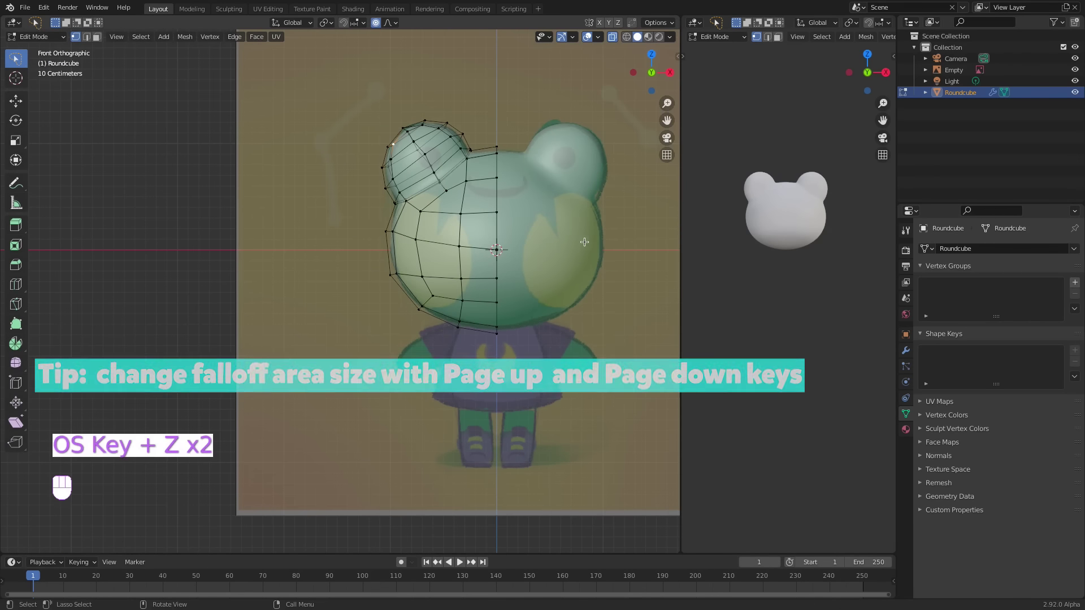
# - Return to Object Mode and add a new Round Cube mesh for the body
pyautogui.press('Tab')
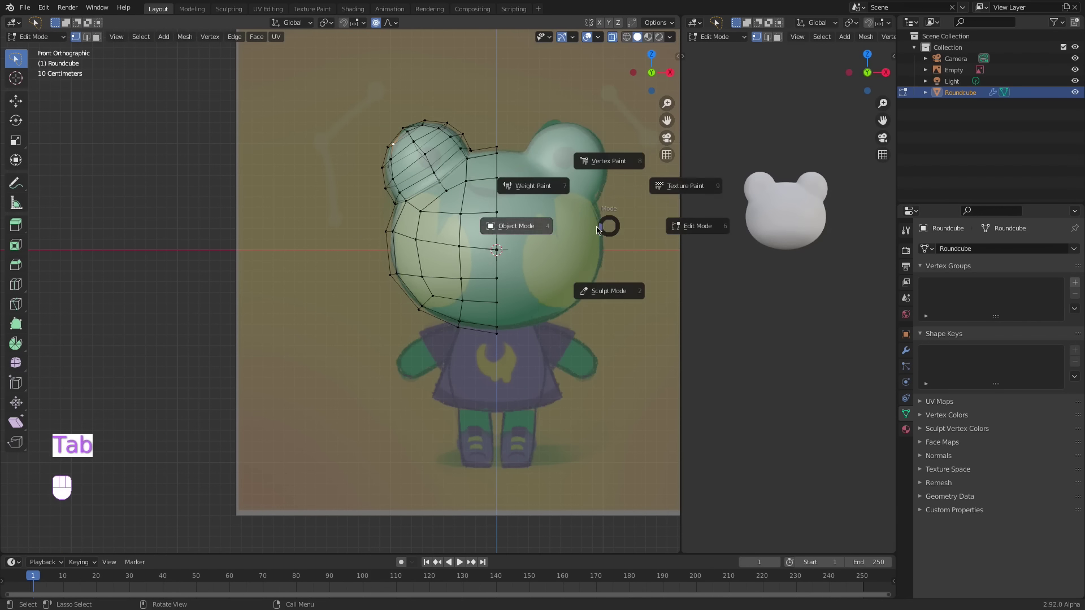
pyautogui.click(536, 227)
pyautogui.hotkey('shift', 'a')
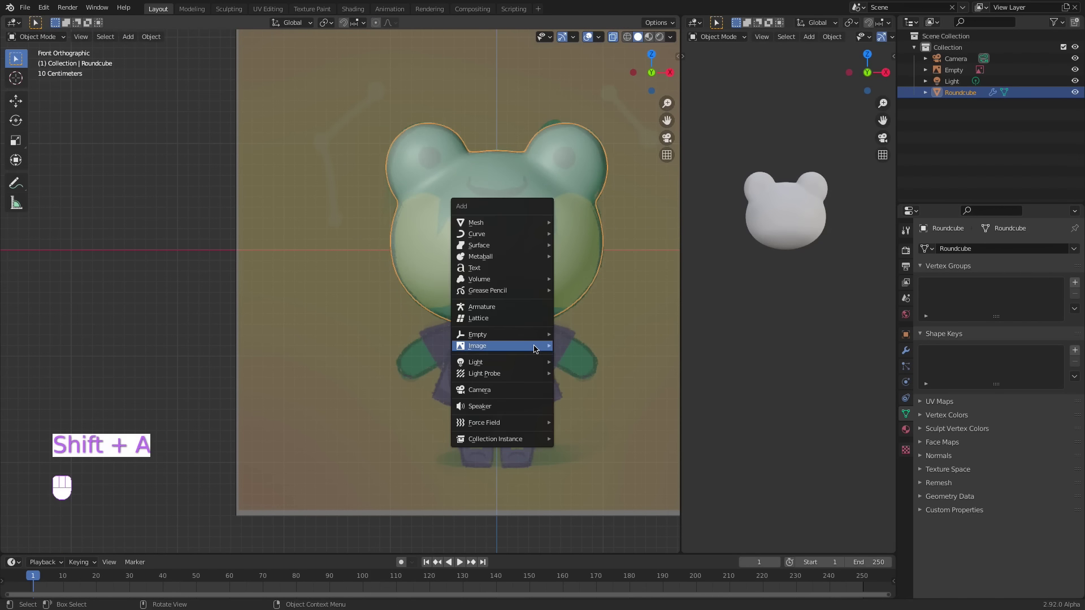
pyautogui.moveTo(532, 220)
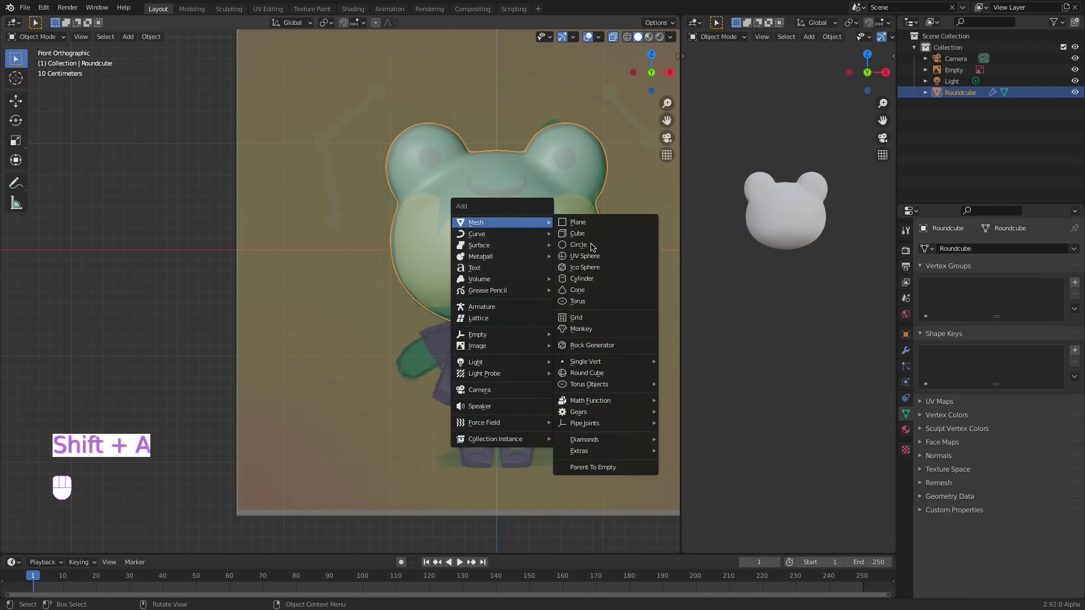
pyautogui.click(594, 373)
# - Lower the new round cube along Z onto the reference torso and scale it to about 0.52
pyautogui.press('g')
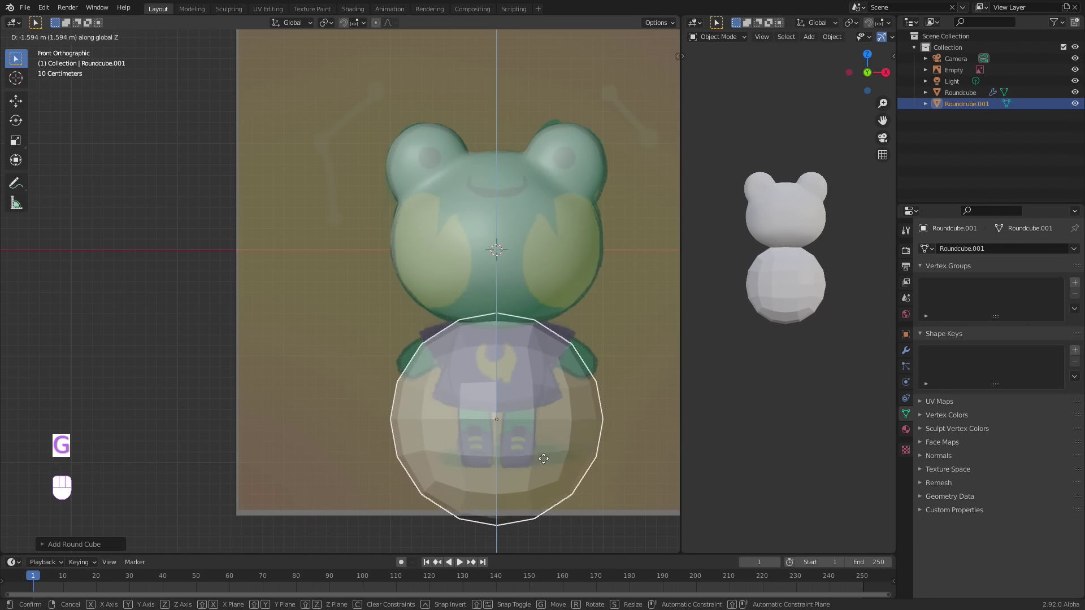
pyautogui.click(543, 398)
pyautogui.press('s')
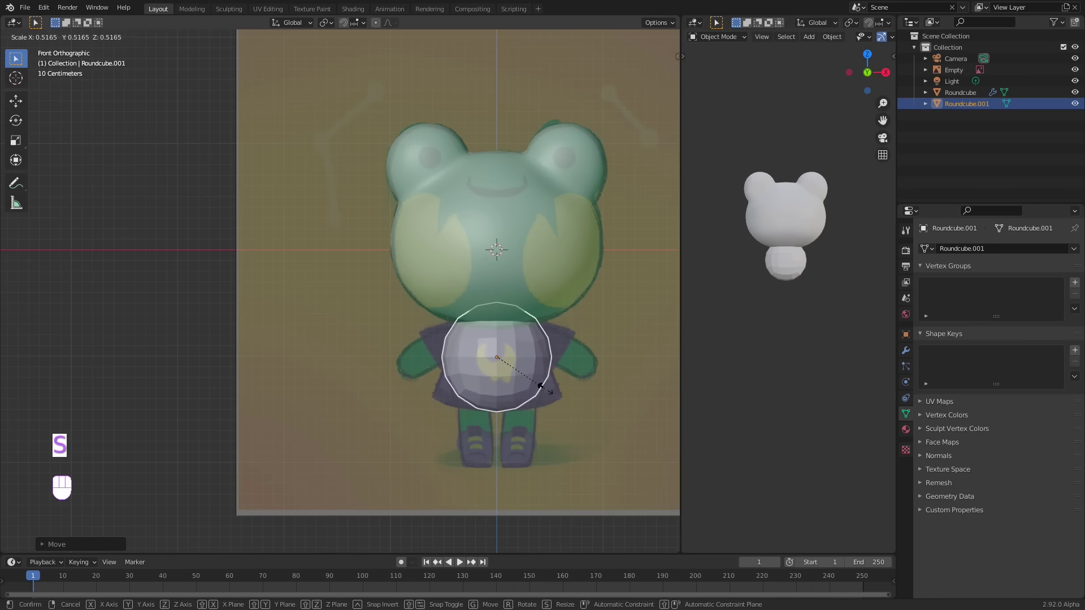
pyautogui.click(546, 390)
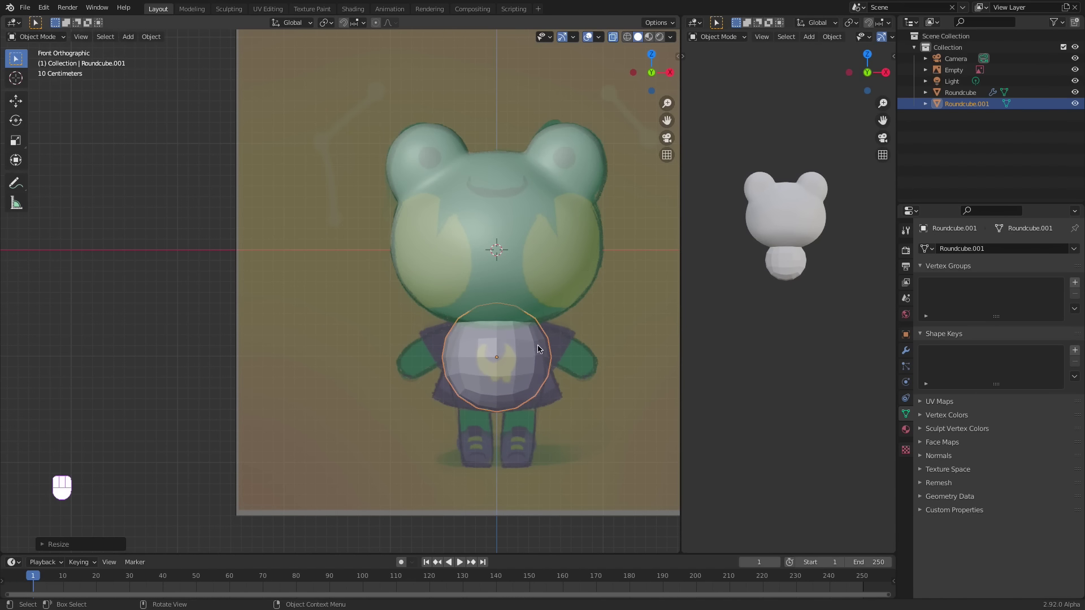
# - Enter Edit Mode on the body sphere and delete the vertices of the half on the positive X side
pyautogui.press('Tab')
pyautogui.click(604, 334)
pyautogui.moveTo(564, 331)
pyautogui.mouseDown()
pyautogui.moveTo(533, 288)
pyautogui.moveTo(533, 432)
pyautogui.moveTo(580, 390)
pyautogui.mouseUp()
pyautogui.click(571, 315)
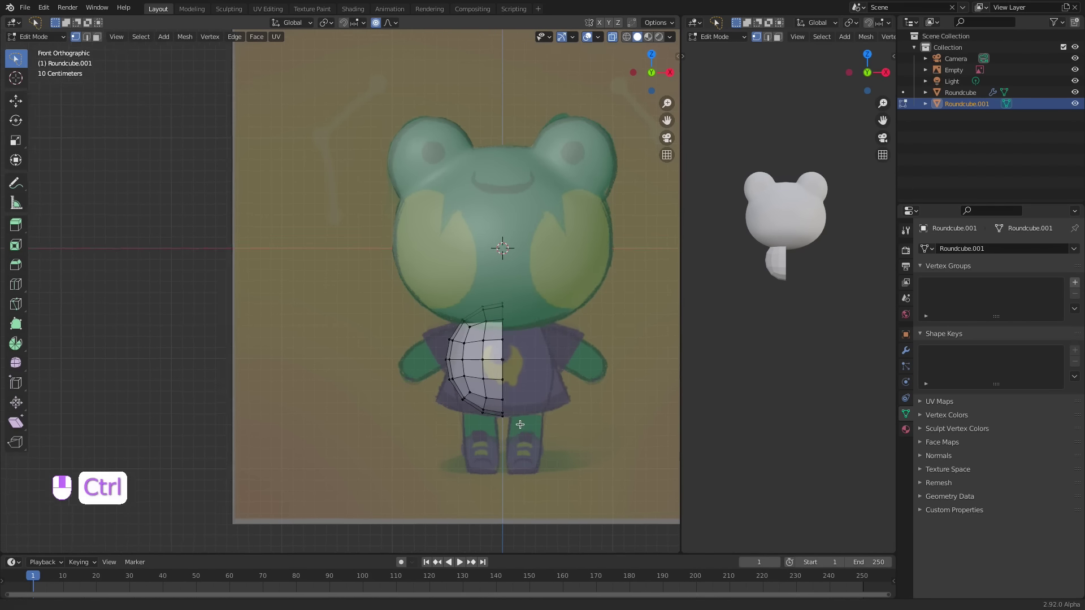
# - Add a Mirror modifier on the X axis to the body and enable Clipping
pyautogui.scroll(2, 629, 334)
pyautogui.click(905, 351)
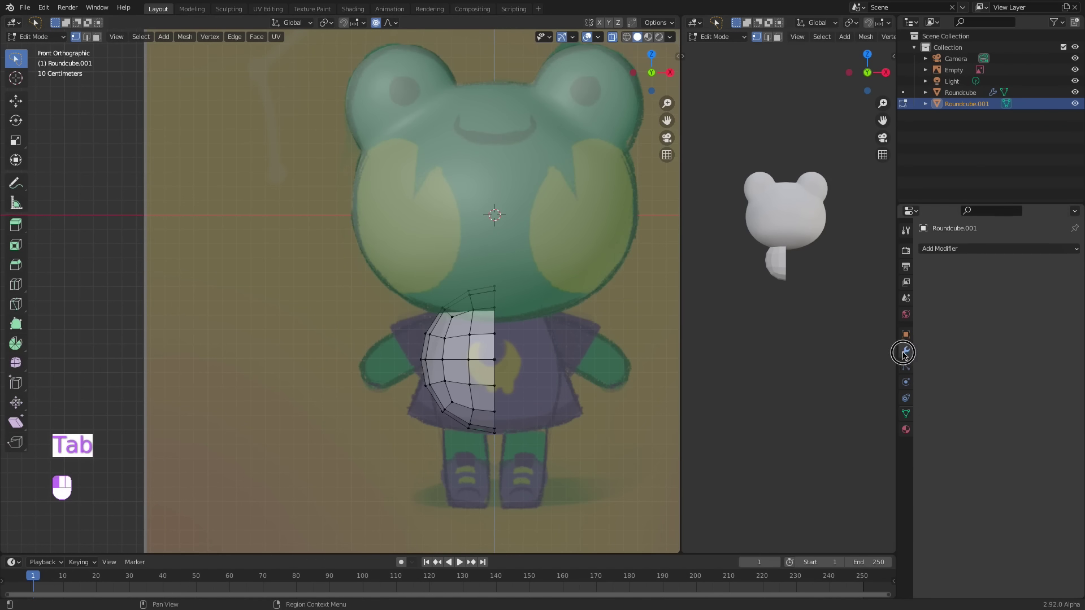
pyautogui.click(980, 251)
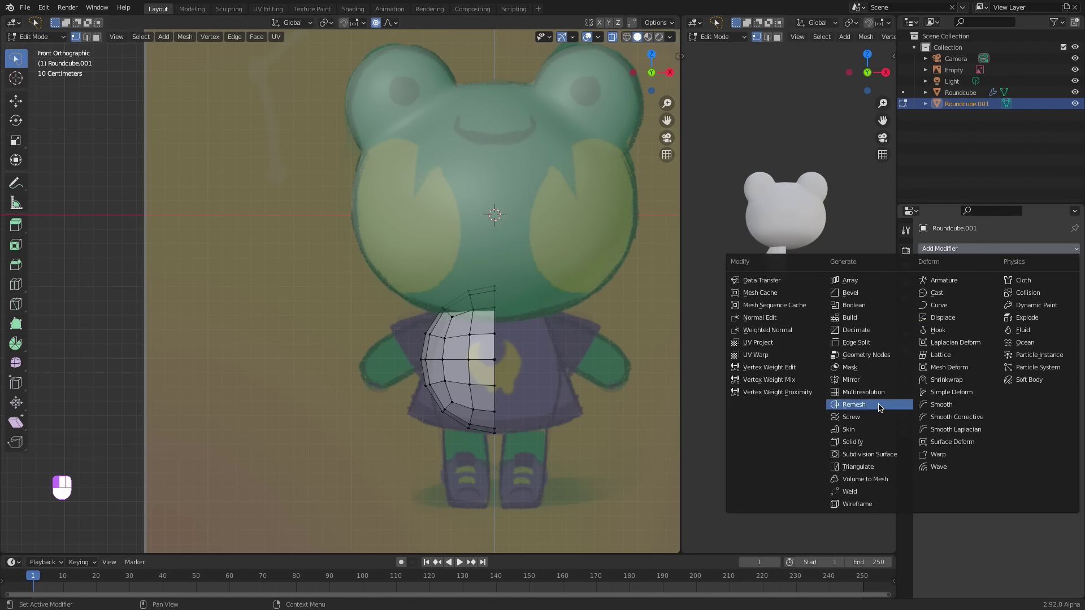
pyautogui.click(875, 383)
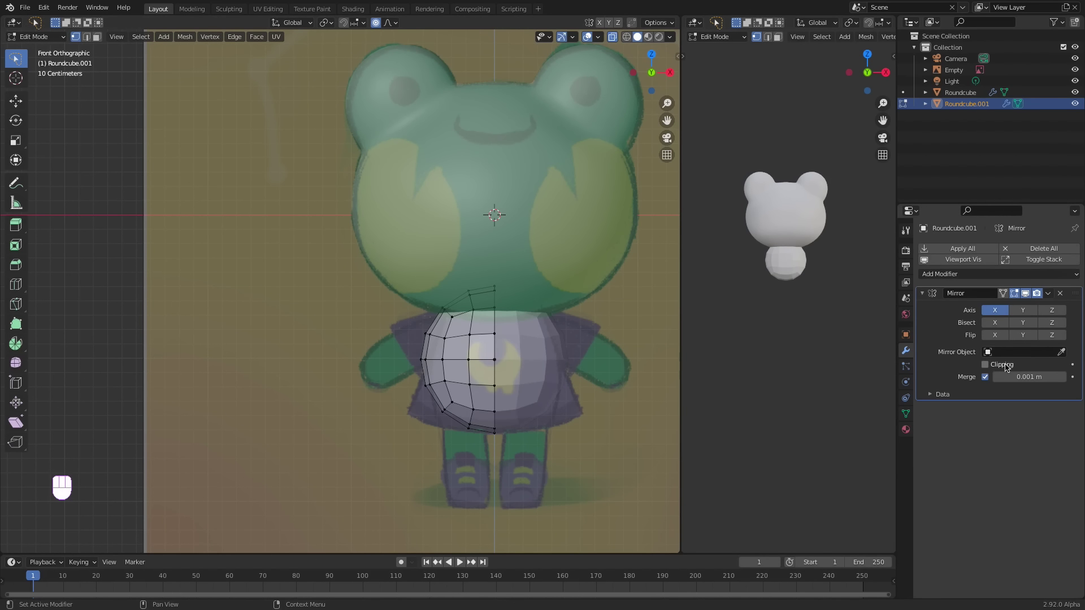
# - Add a Subdivision Surface modifier to the body and set its viewport level to 2
pyautogui.click(1035, 279)
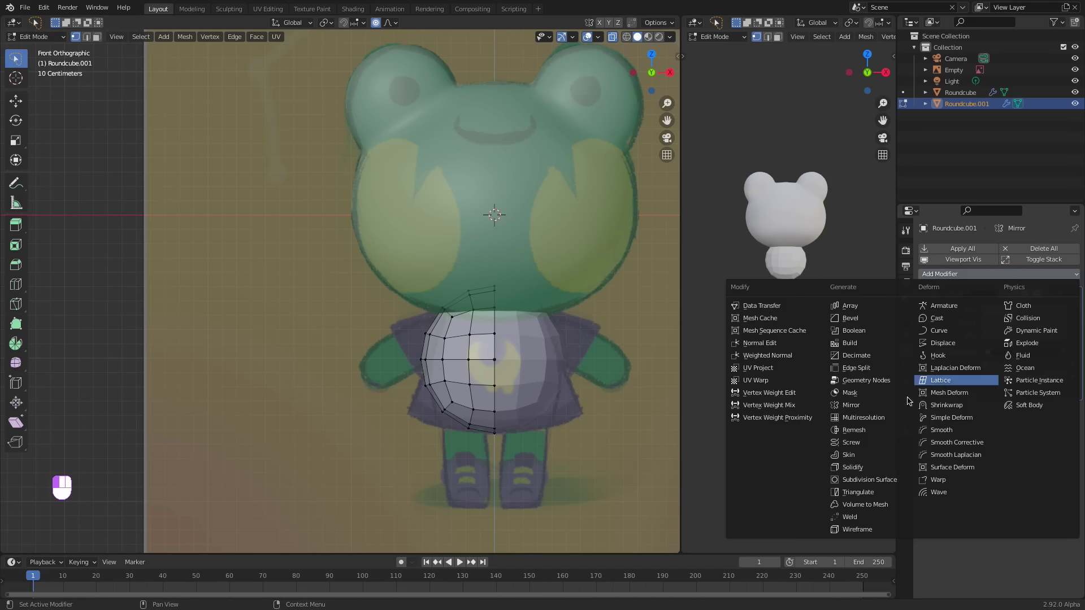
pyautogui.click(826, 481)
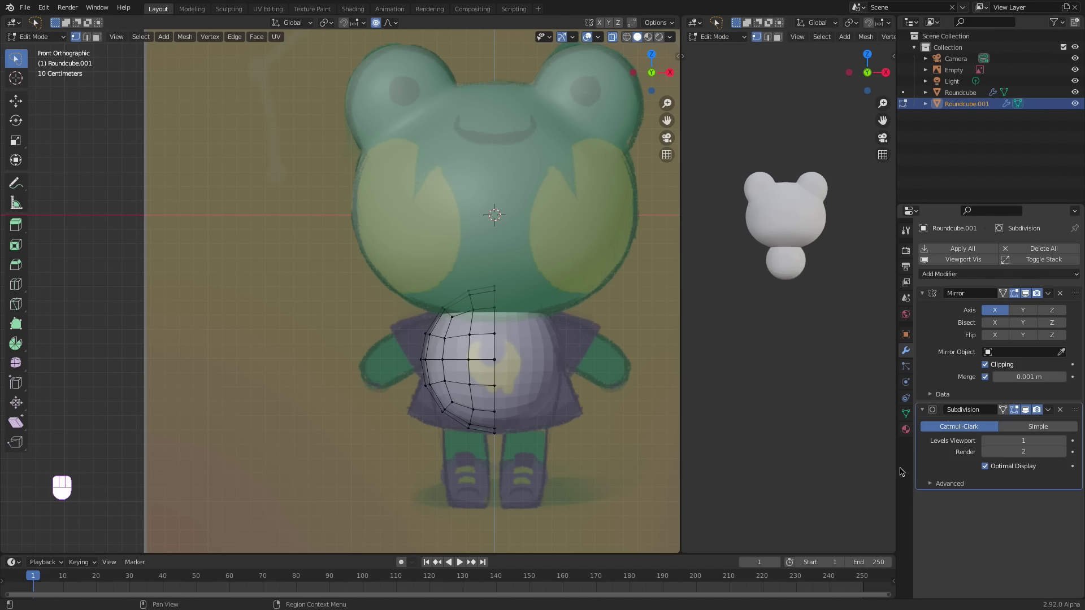
pyautogui.click(1065, 444)
# - Move the body's upper side vertices inward with a proportional size of about 0.47, then turn off proportional editing
pyautogui.scroll(2, 412, 291)
pyautogui.keyDown('shift'); pyautogui.moveTo(448, 304); pyautogui.dragTo(378, 321, button='middle'); pyautogui.keyUp('shift')
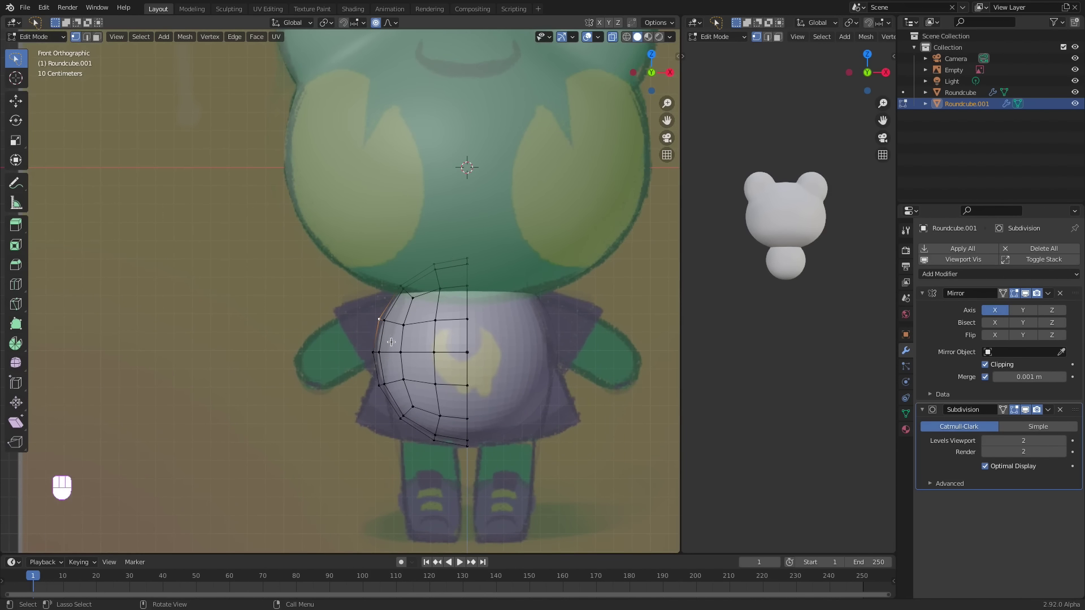
pyautogui.press('g')
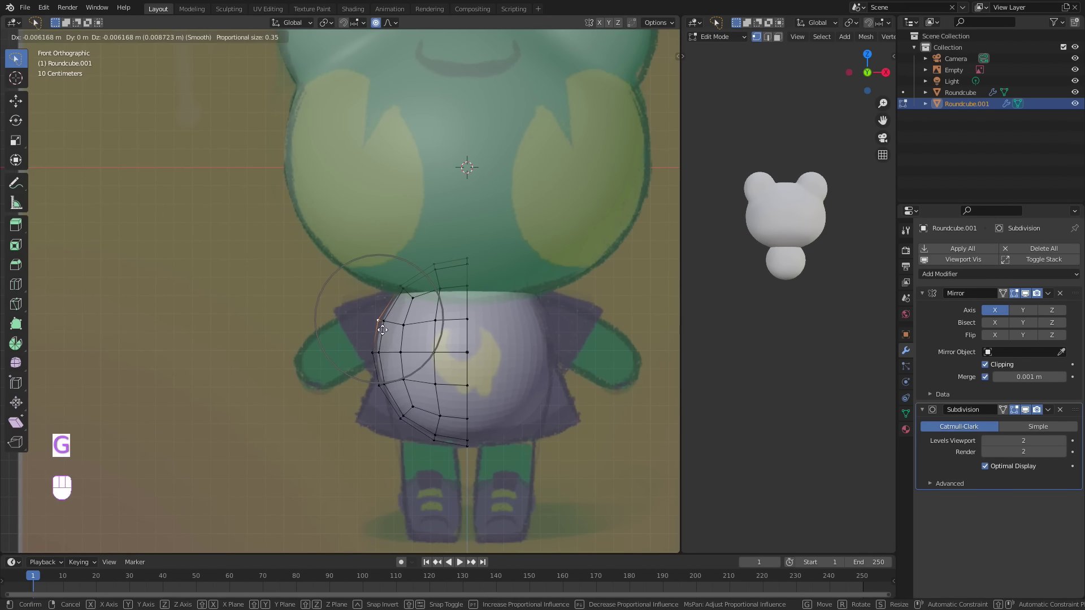
pyautogui.scroll(-3, 387, 329)
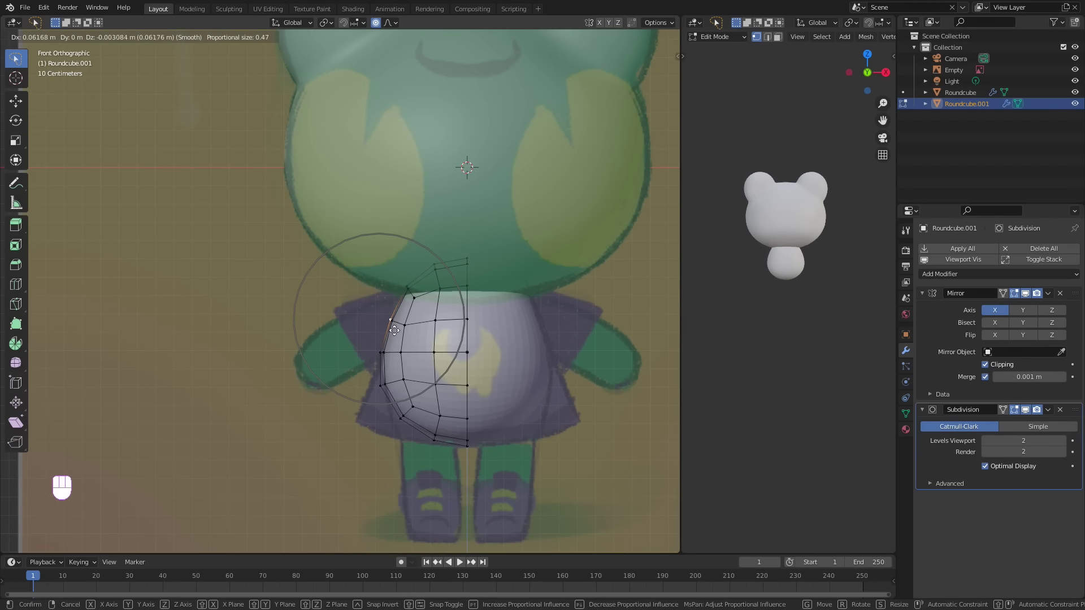
pyautogui.click(396, 332)
pyautogui.press('o')
# - Rotate the body's lower outer vertices and move them down toward the hem of the reference shirt
pyautogui.moveTo(444, 445)
pyautogui.mouseDown()
pyautogui.moveTo(402, 361)
pyautogui.moveTo(401, 488)
pyautogui.moveTo(455, 435)
pyautogui.mouseUp()
pyautogui.press('r')
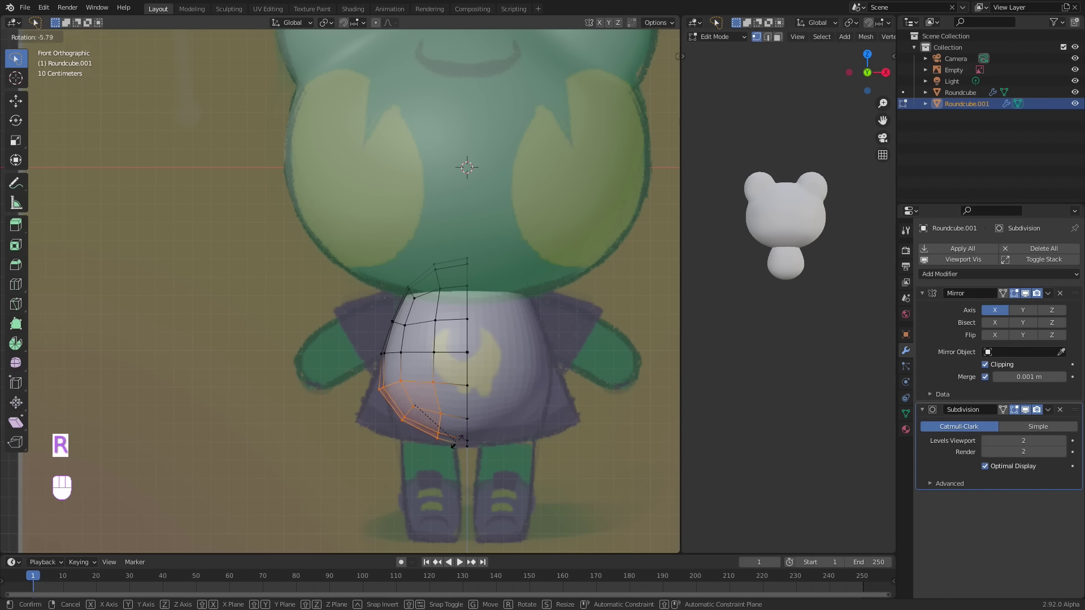
pyautogui.click(461, 419)
pyautogui.press('g')
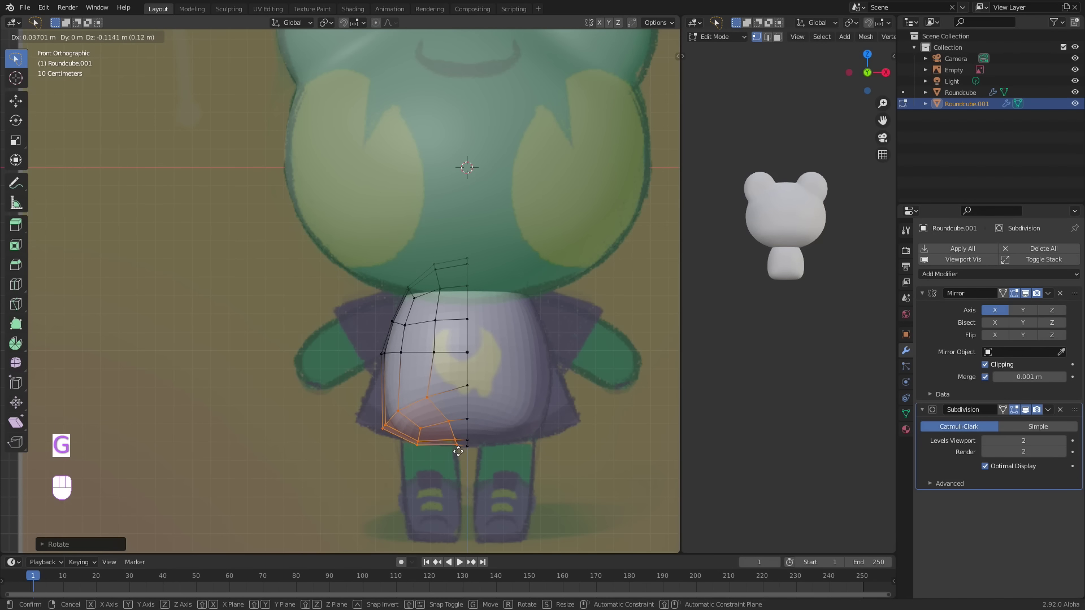
pyautogui.click(452, 445)
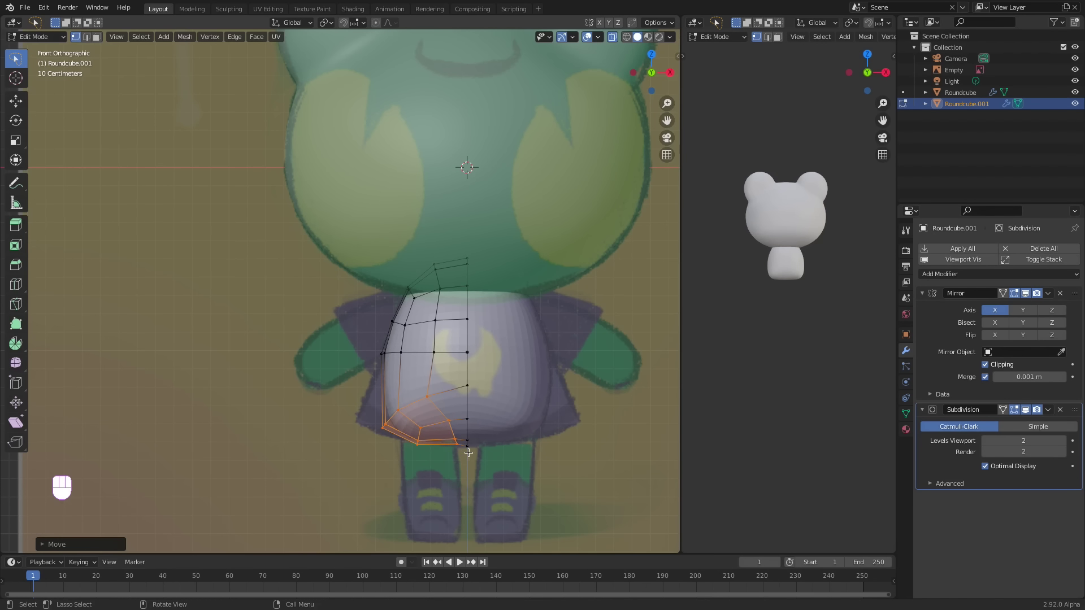
# - Move the vertices at the body's lower outer corner up and slightly inward
pyautogui.moveTo(403, 447)
pyautogui.mouseDown()
pyautogui.moveTo(387, 434)
pyautogui.moveTo(414, 425)
pyautogui.mouseUp()
pyautogui.press('g')
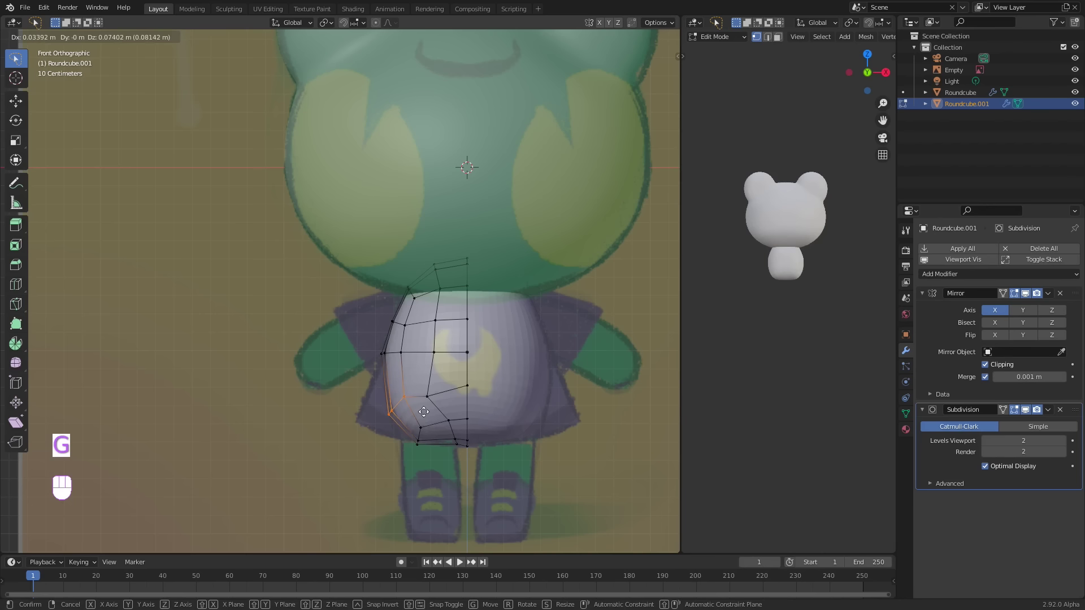
pyautogui.press('g')
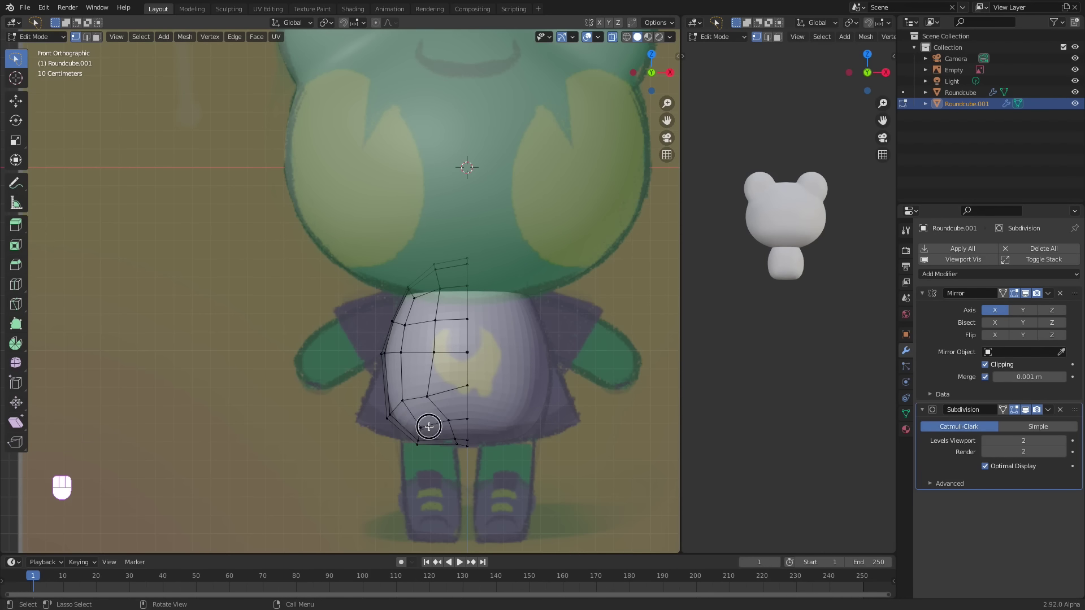
# - Reposition the two lower front vertices of the body to even out the row above the hem
pyautogui.click(429, 426)
pyautogui.click(431, 390)
pyautogui.press('g')
pyautogui.click(442, 387)
pyautogui.click(404, 402)
pyautogui.press('g')
pyautogui.click(406, 402)
# - Reposition the vertices near the body's lower edge, adjust the bottom ones with a rotation and a move, and undo the last change
pyautogui.click(419, 424)
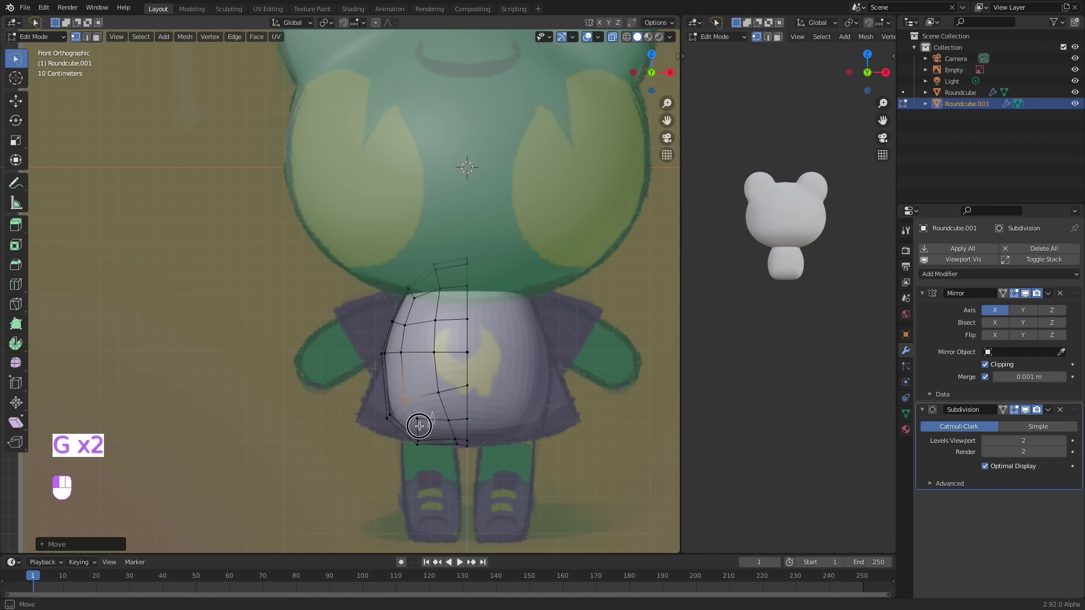
pyautogui.press('g')
pyautogui.click(477, 420)
pyautogui.press('g')
pyautogui.click(478, 428)
pyautogui.click(478, 436)
pyautogui.press('r')
pyautogui.press('g')
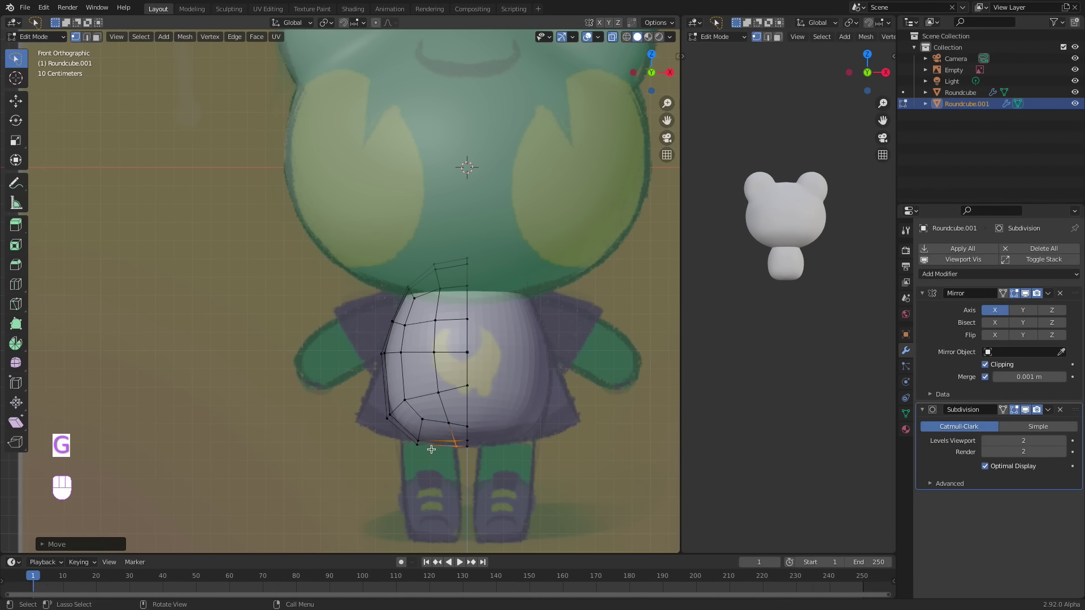
pyautogui.press('super+z')
# - Delete the geometry on the body's underside to open a leg hole and round its edge loop with LoopTools Circle
pyautogui.moveTo(431, 449); pyautogui.dragTo(487, 391, button='middle')
pyautogui.press('x')
pyautogui.click(494, 374)
pyautogui.doubleClick(457, 403)
pyautogui.rightClick(470, 403)
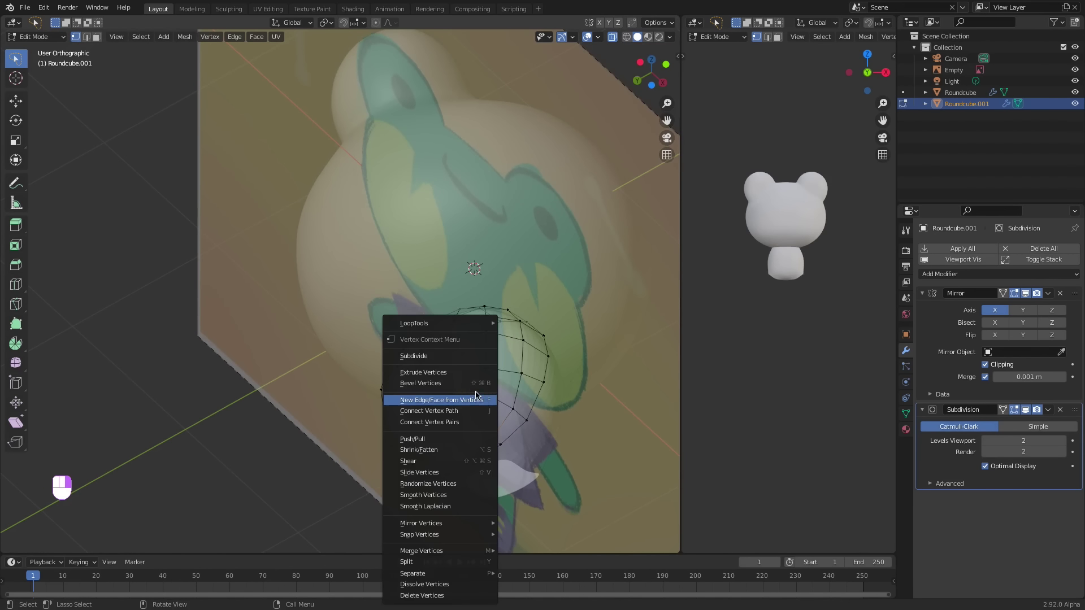
pyautogui.moveTo(430, 323)
pyautogui.click(520, 335)
# - In front view, adjust the position of the leg opening and of the body's lower outer corner vertices
pyautogui.press('KP_1')
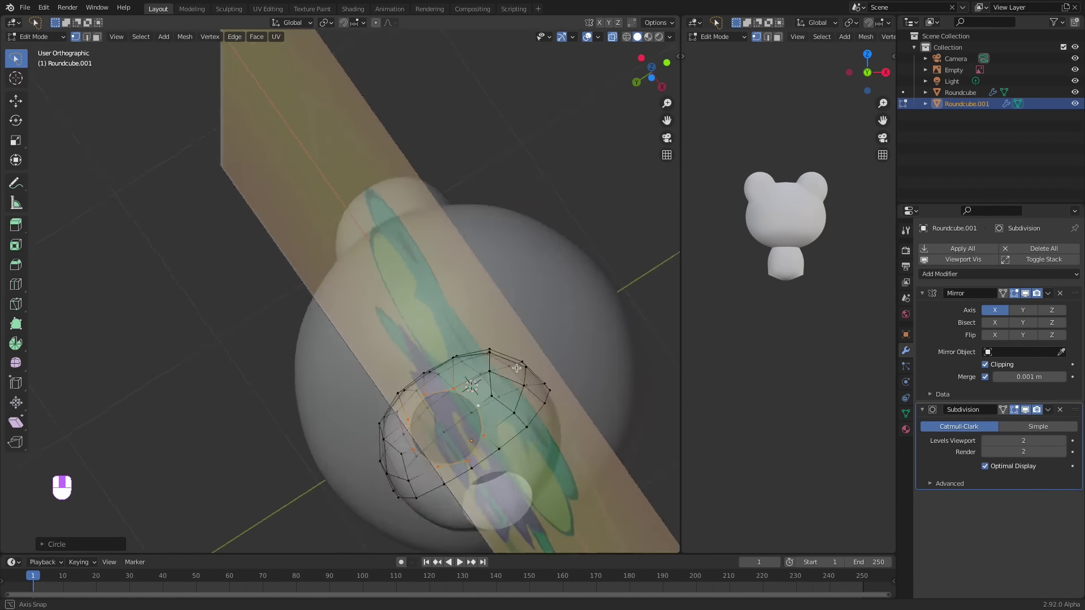
pyautogui.press('g')
pyautogui.click(499, 455)
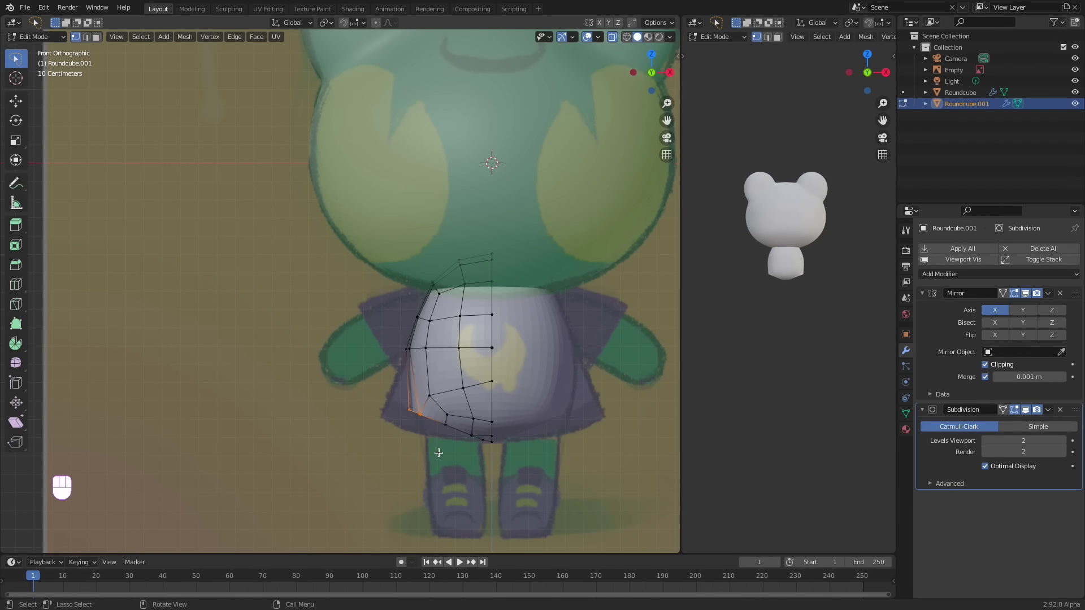
pyautogui.press('g')
pyautogui.click(452, 431)
# - Extrude the leg opening's edge loop slightly downward and reposition its outer vertices
pyautogui.press('e')
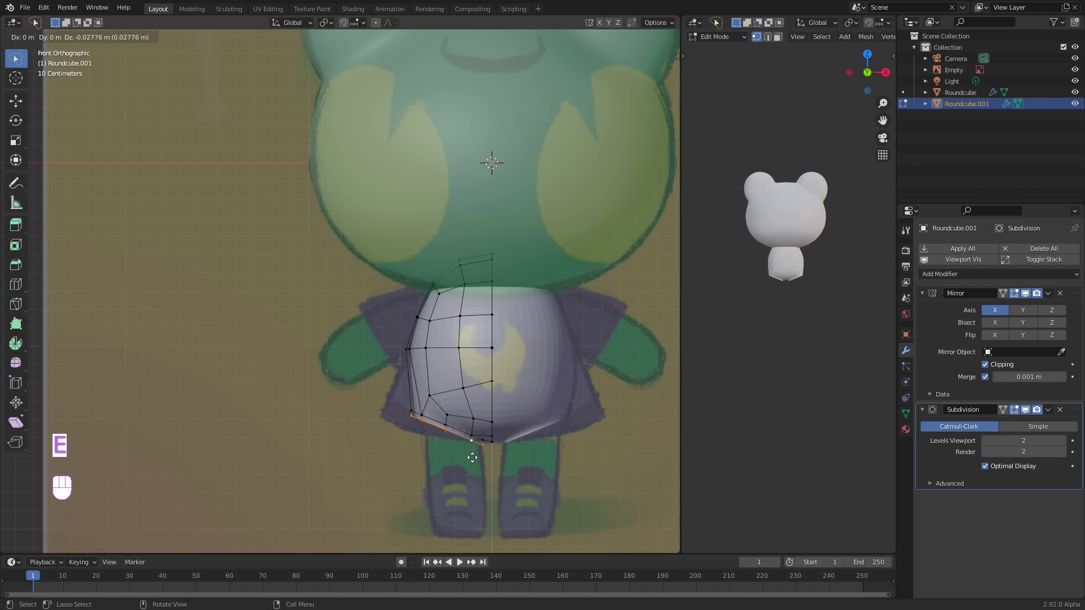
pyautogui.click(472, 459)
pyautogui.press('g')
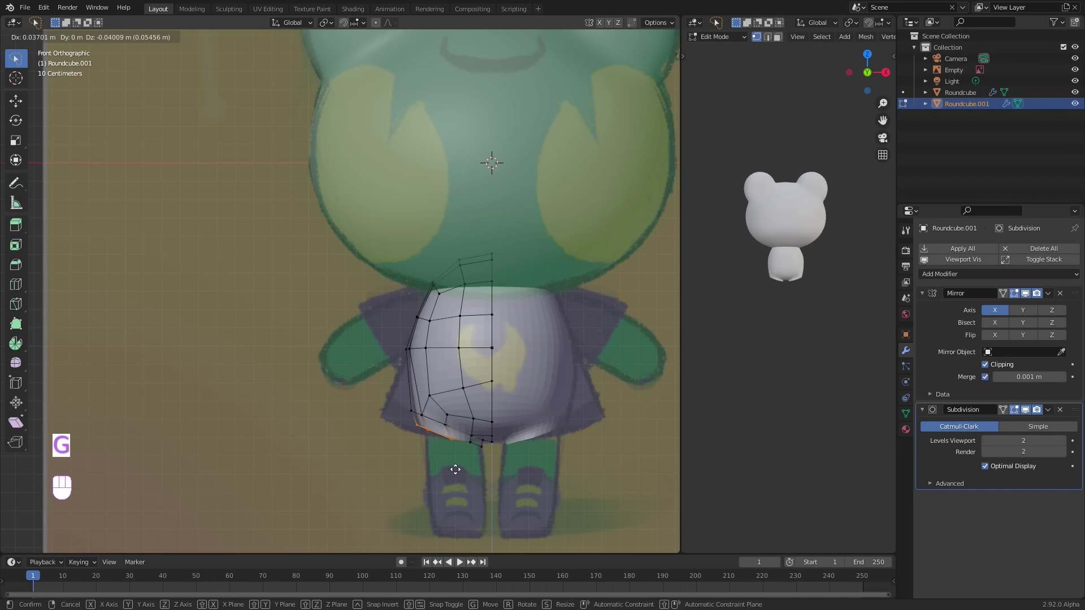
pyautogui.click(457, 469)
# - Rotate, scale and move the outer part of the extruded leg rim to shape the start of the leg
pyautogui.press('r')
pyautogui.click(472, 453)
pyautogui.press('s')
pyautogui.click(468, 448)
pyautogui.press('g')
pyautogui.click(467, 452)
# - Slide the selected leg rim vertices along their edges and check the opening from below
pyautogui.moveTo(464, 444); pyautogui.dragTo(466, 440)
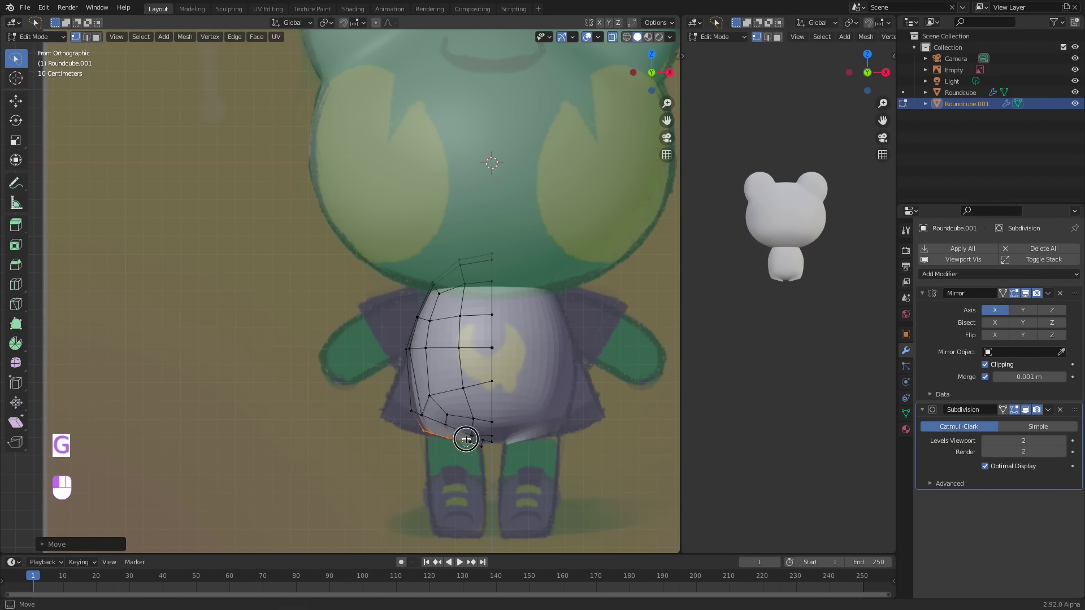
pyautogui.press('g')
pyautogui.press('g')
pyautogui.moveTo(466, 440); pyautogui.dragTo(465, 414, button='middle')
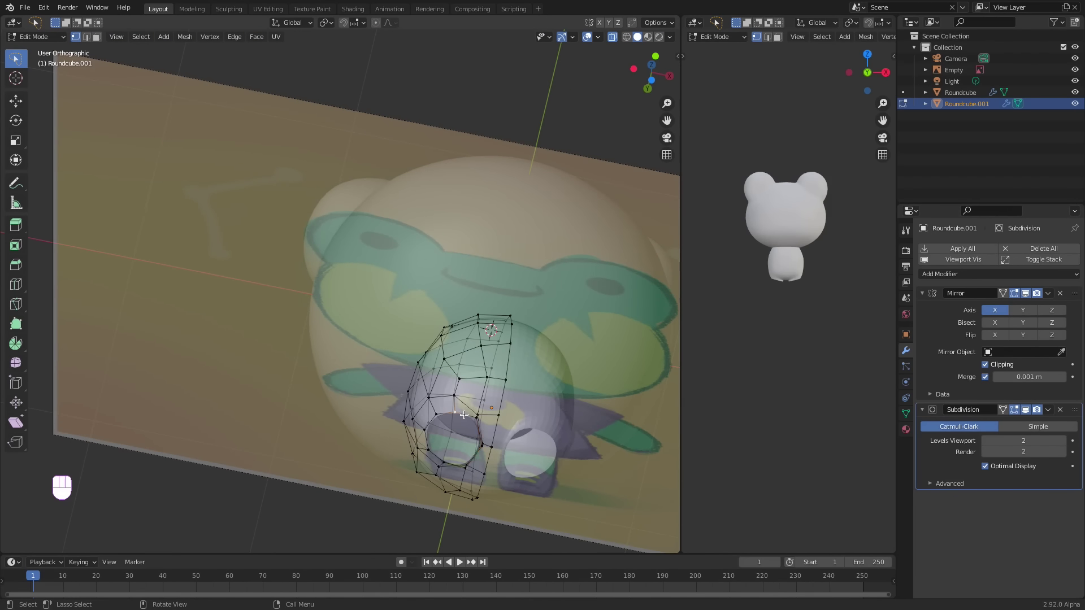
# - Make the leg opening's edge loop circular with LoopTools Circle and return to the front view
pyautogui.rightClick(468, 415)
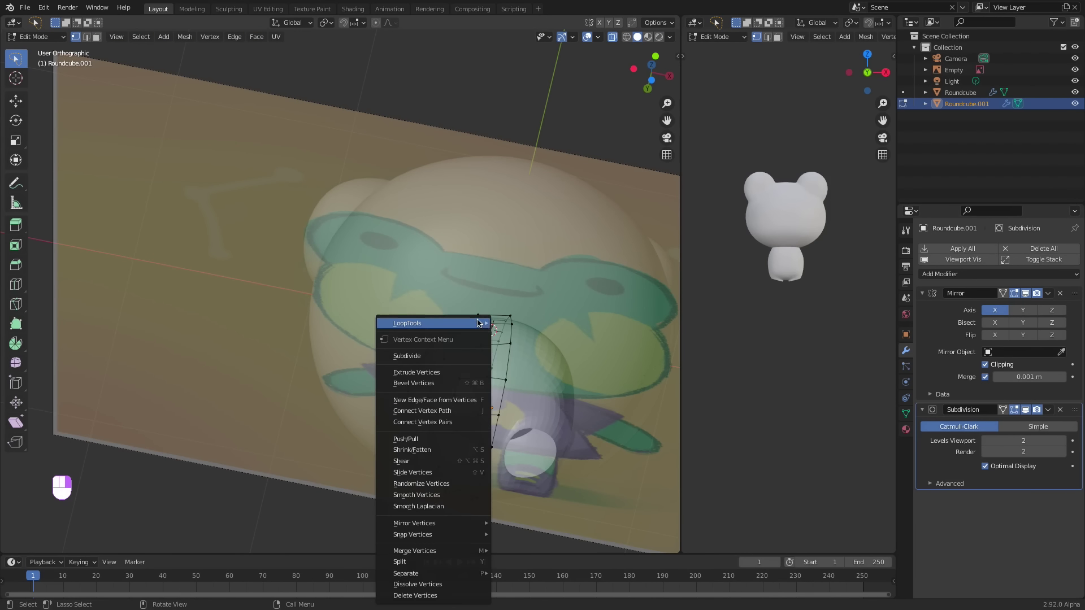
pyautogui.moveTo(480, 324)
pyautogui.click(534, 335)
pyautogui.moveTo(550, 334); pyautogui.dragTo(519, 443, button='middle')
pyautogui.press('KP_1')
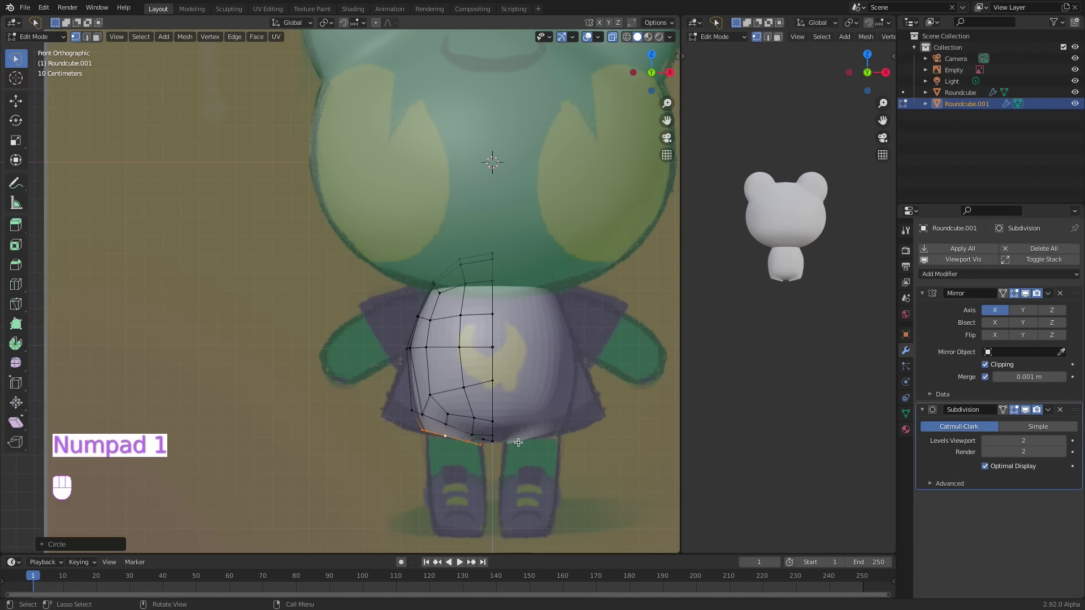
# - Extrude the leg opening down to the top of the reference shoe and scale its rim flat and level
pyautogui.press('e')
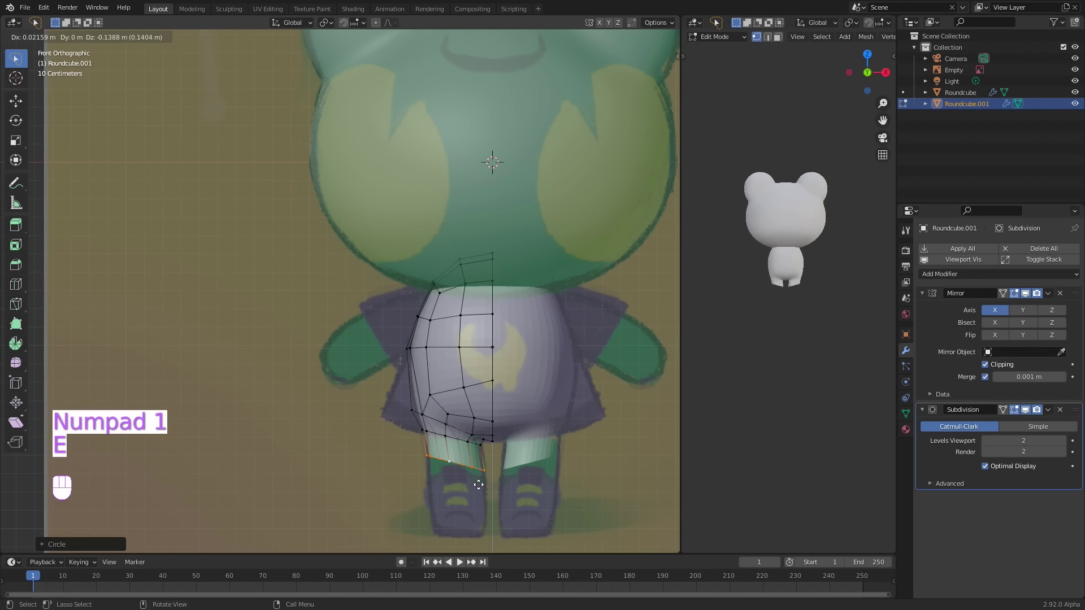
pyautogui.click(480, 503)
pyautogui.press('s')
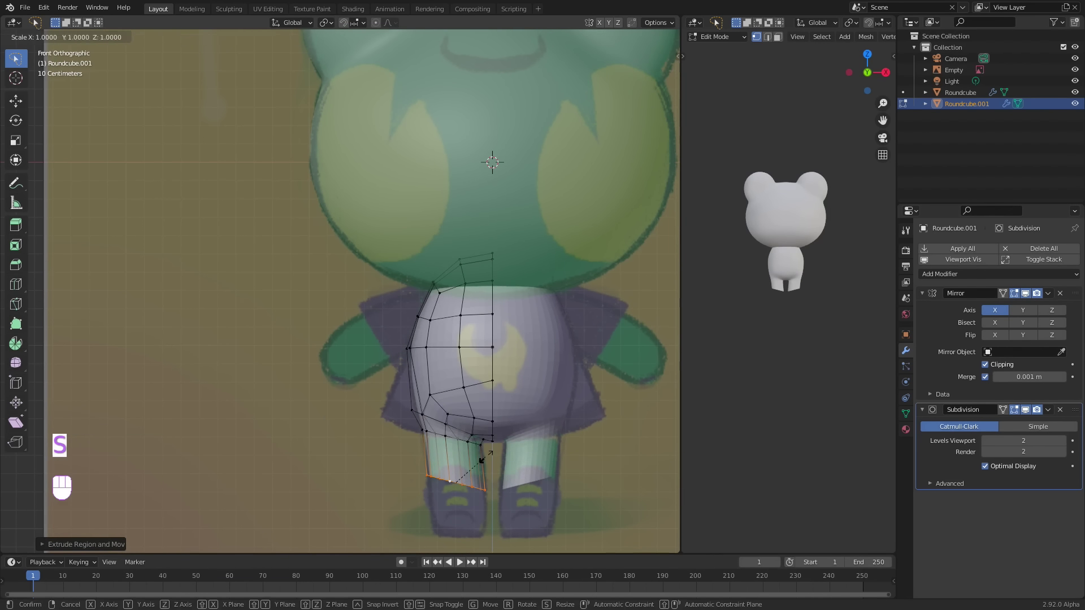
pyautogui.click(487, 457)
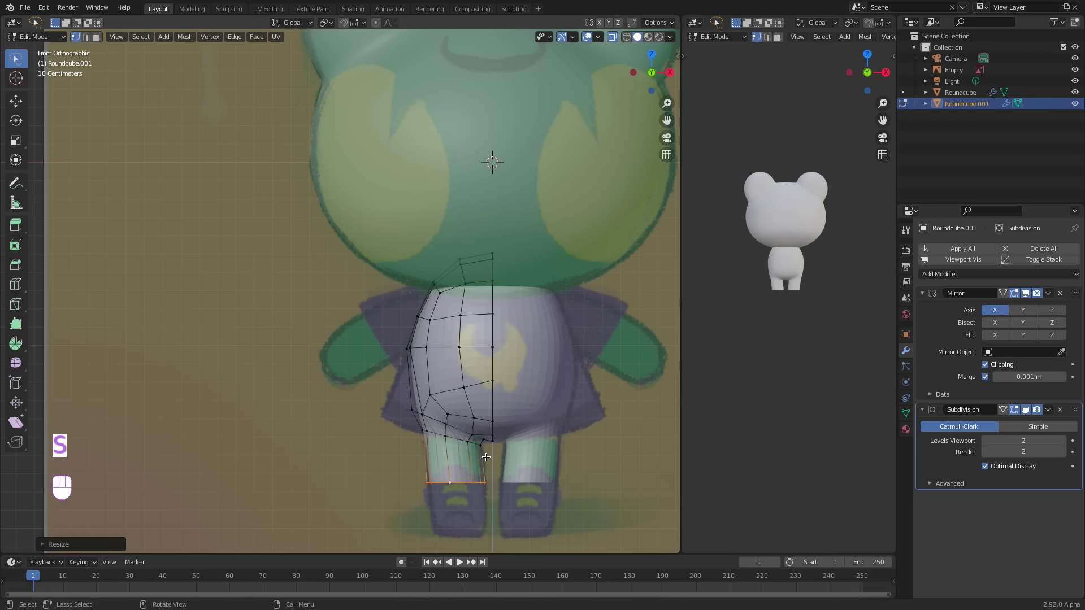
pyautogui.press('s')
pyautogui.click(500, 492)
# - Extrude the leg rim down along the shoe nearly to the sole, and once more to its bottom
pyautogui.press('e')
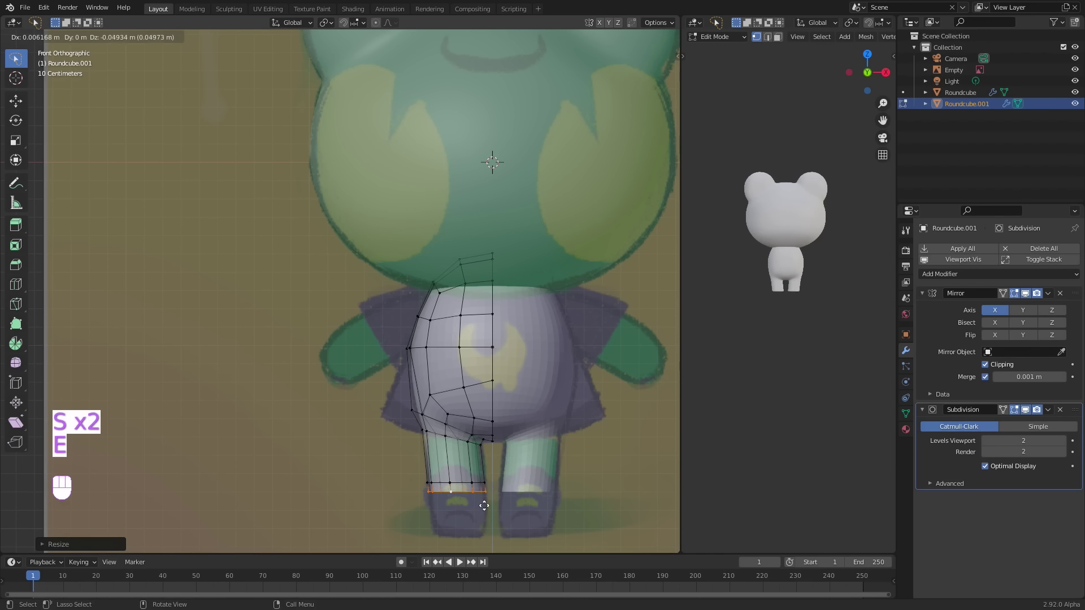
pyautogui.click(486, 522)
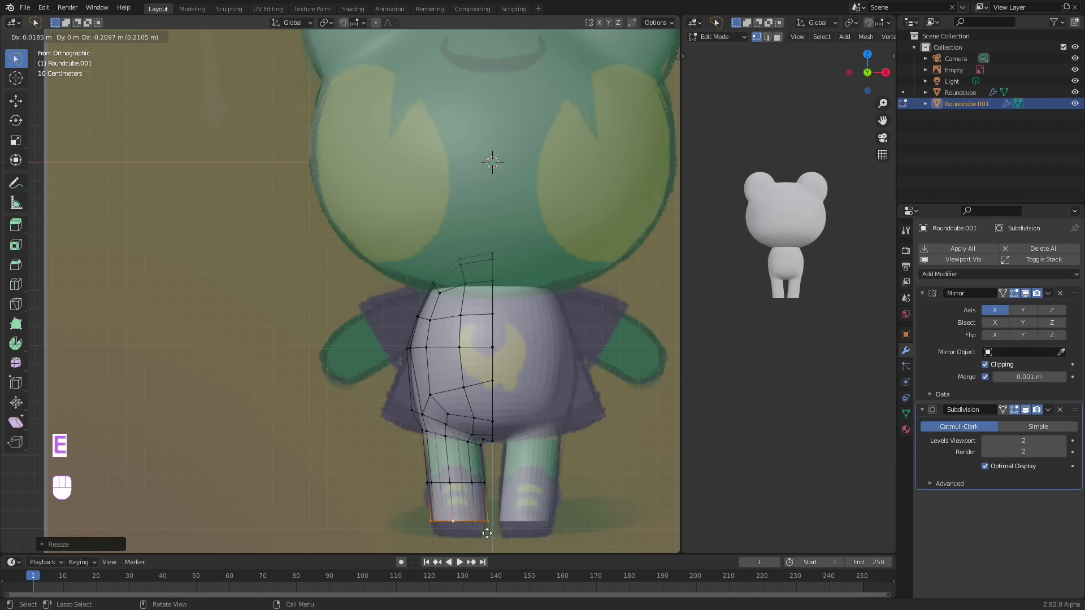
pyautogui.click(487, 534)
pyautogui.press('e')
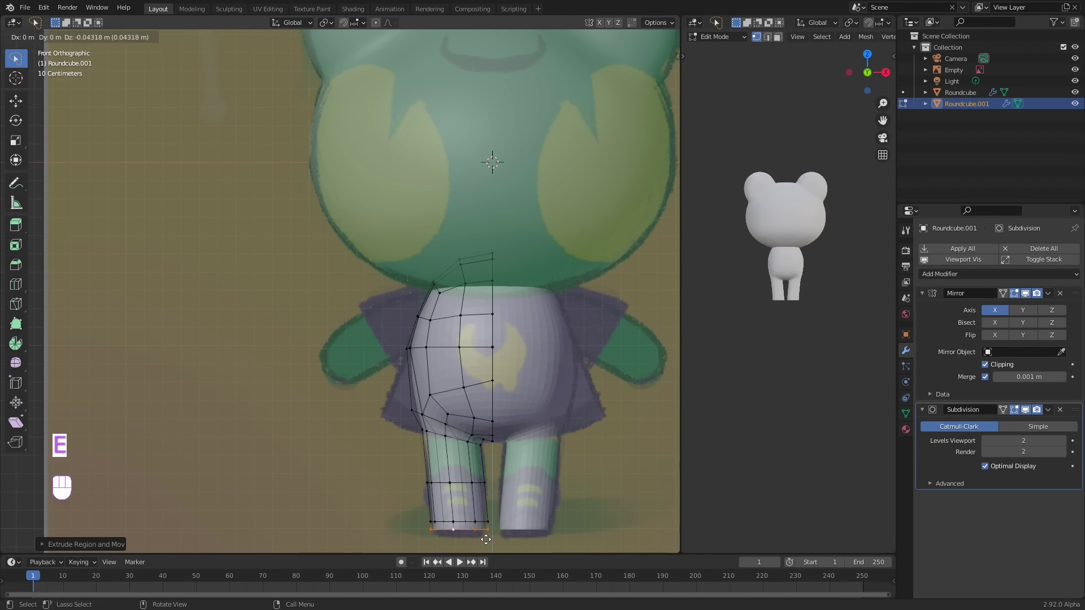
pyautogui.click(486, 544)
# - Scale the bottom rim of the foot inward and adjust the loop above it along Z
pyautogui.press('s')
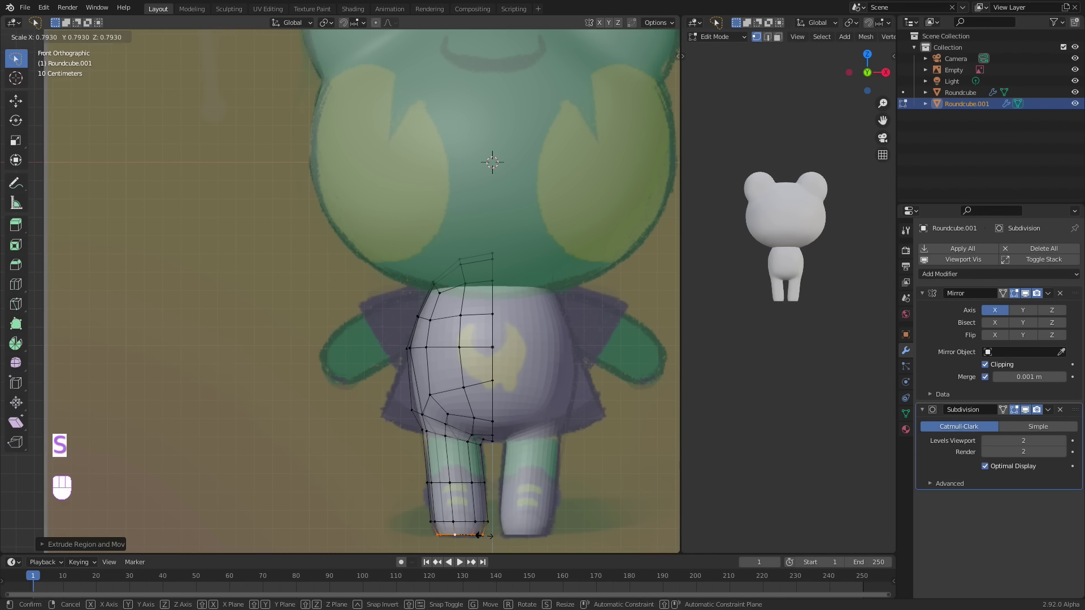
pyautogui.click(482, 533)
pyautogui.press('g')
pyautogui.press('z')
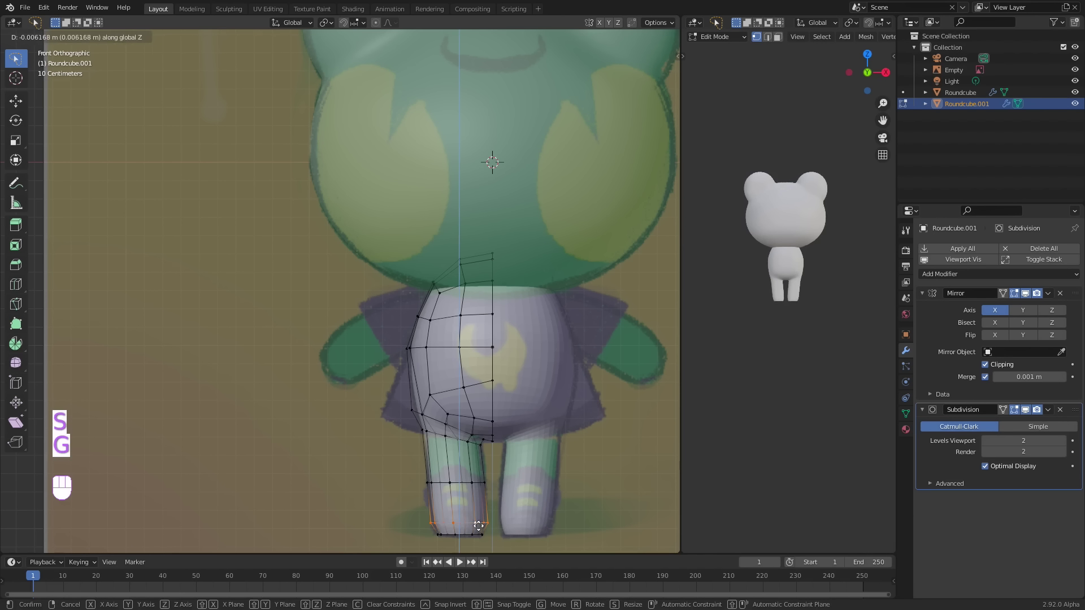
pyautogui.click(478, 529)
# - Delete the vertex on the upper side of the body to open an arm hole and make its rim circular with LoopTools Circle
pyautogui.keyDown('shift'); pyautogui.moveTo(538, 457); pyautogui.dragTo(545, 414, button='middle'); pyautogui.keyUp('shift')
pyautogui.moveTo(537, 487); pyautogui.dragTo(497, 362, button='middle')
pyautogui.press('KP_1')
pyautogui.keyDown('shift'); pyautogui.moveTo(476, 291); pyautogui.dragTo(549, 294, button='middle'); pyautogui.keyUp('shift')
pyautogui.click(448, 316)
pyautogui.press('x')
pyautogui.click(511, 287)
pyautogui.keyDown('alt'); pyautogui.click(477, 304); pyautogui.keyUp('alt')
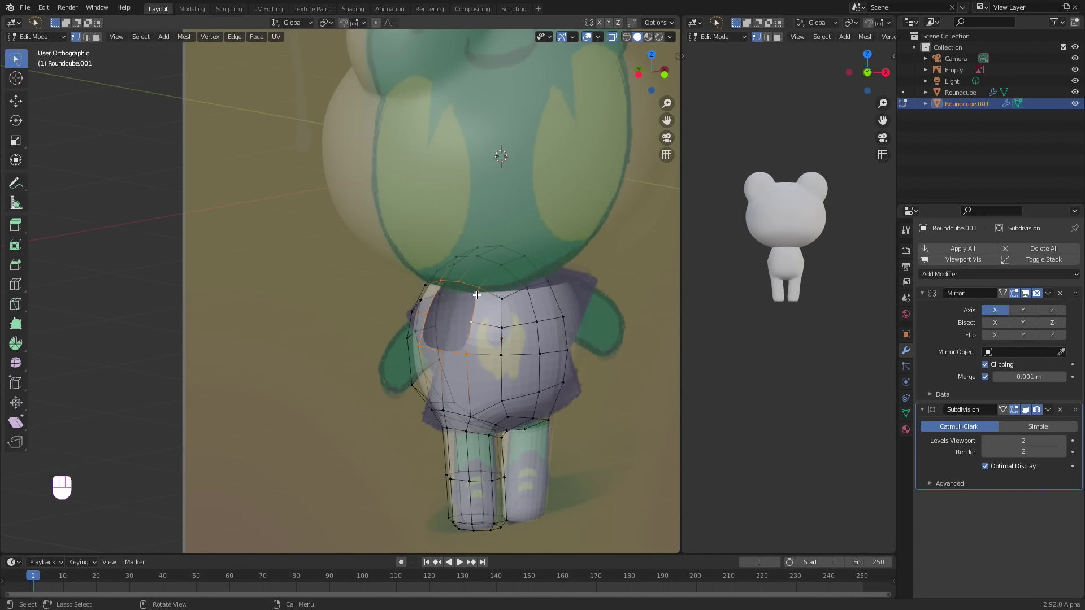
pyautogui.rightClick(484, 305)
pyautogui.moveTo(496, 307)
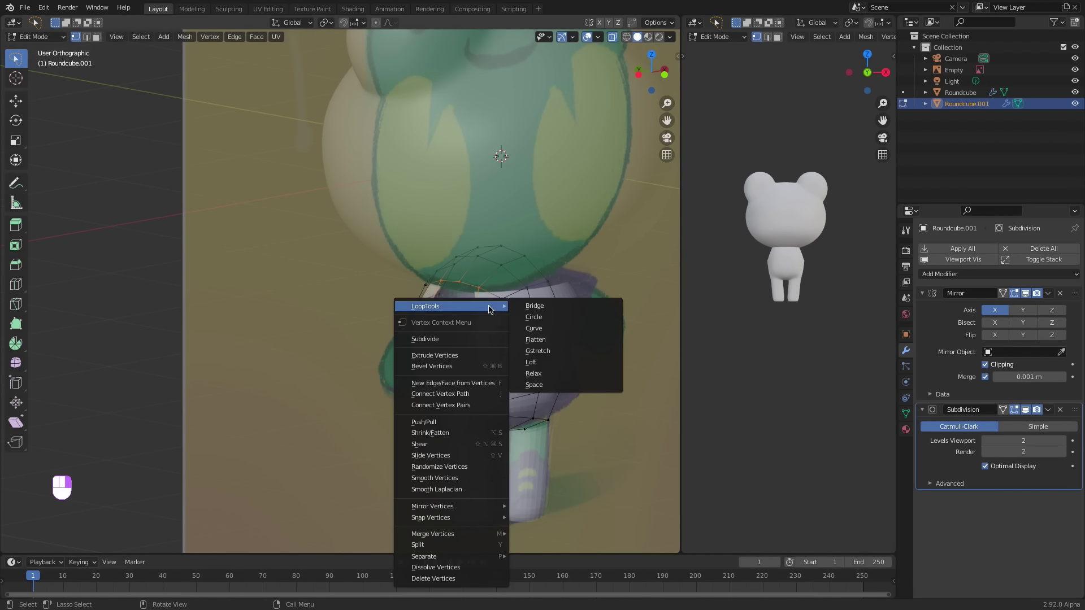
pyautogui.click(564, 319)
# - In front view, scale, move and rotate the arm hole's rim to fit the reference shoulder
pyautogui.moveTo(564, 319); pyautogui.dragTo(460, 288, button='middle')
pyautogui.press('KP_1')
pyautogui.press('s')
pyautogui.click(462, 343)
pyautogui.press('g')
pyautogui.click(460, 349)
pyautogui.press('r')
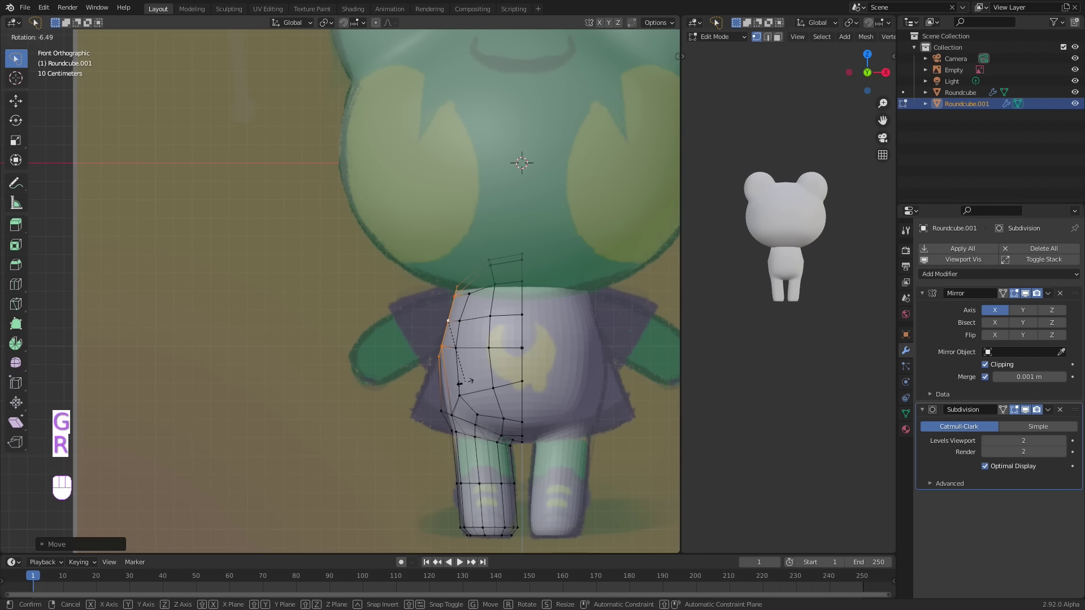
pyautogui.click(459, 379)
# - Extrude the arm hole outward into the sleeve, then rotate and scale its end loop to follow the arm's angle
pyautogui.press('e')
pyautogui.click(419, 368)
pyautogui.press('r')
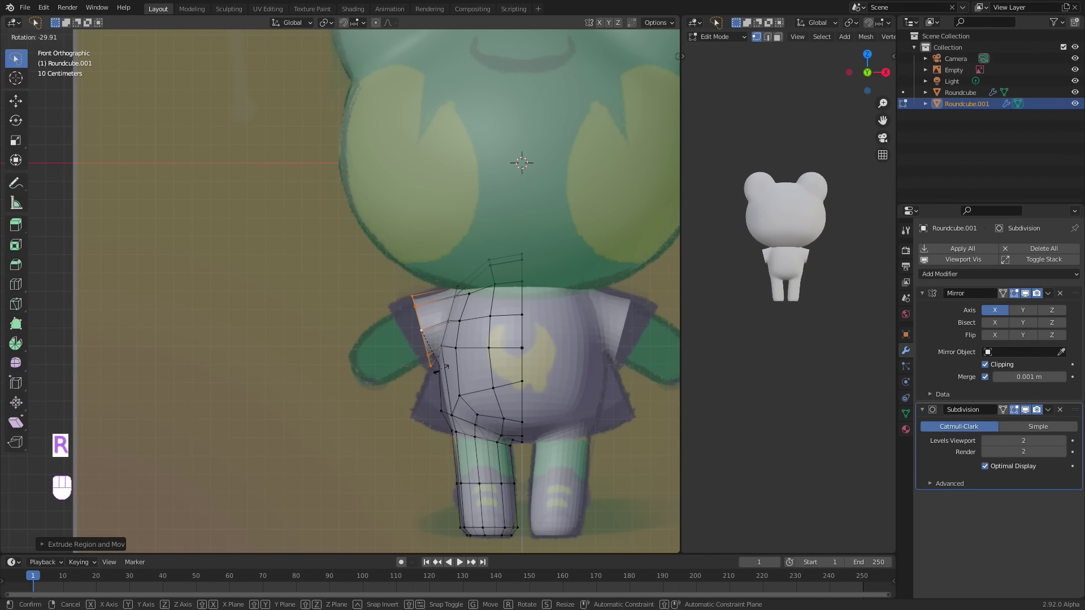
pyautogui.click(433, 358)
pyautogui.press('s')
pyautogui.click(442, 363)
# - Extrude the arm further toward the hand and place its end loop across the reference arm
pyautogui.press('e')
pyautogui.click(409, 381)
pyautogui.press('r')
pyautogui.press('super+z')
pyautogui.press('super+z')
pyautogui.press('super+z')
pyautogui.press('super+z')
pyautogui.press('g')
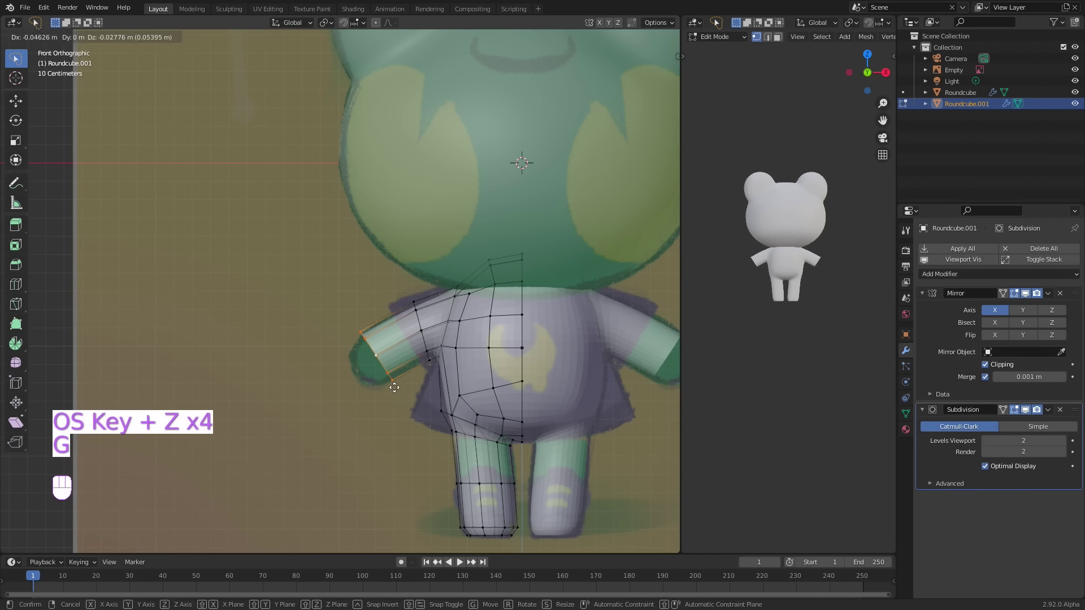
pyautogui.click(399, 385)
# - Extrude and narrow the hand's tip to round it, and merge the end vertices at center to close it
pyautogui.press('e')
pyautogui.press('s')
pyautogui.click(388, 395)
pyautogui.press('e')
pyautogui.click(381, 396)
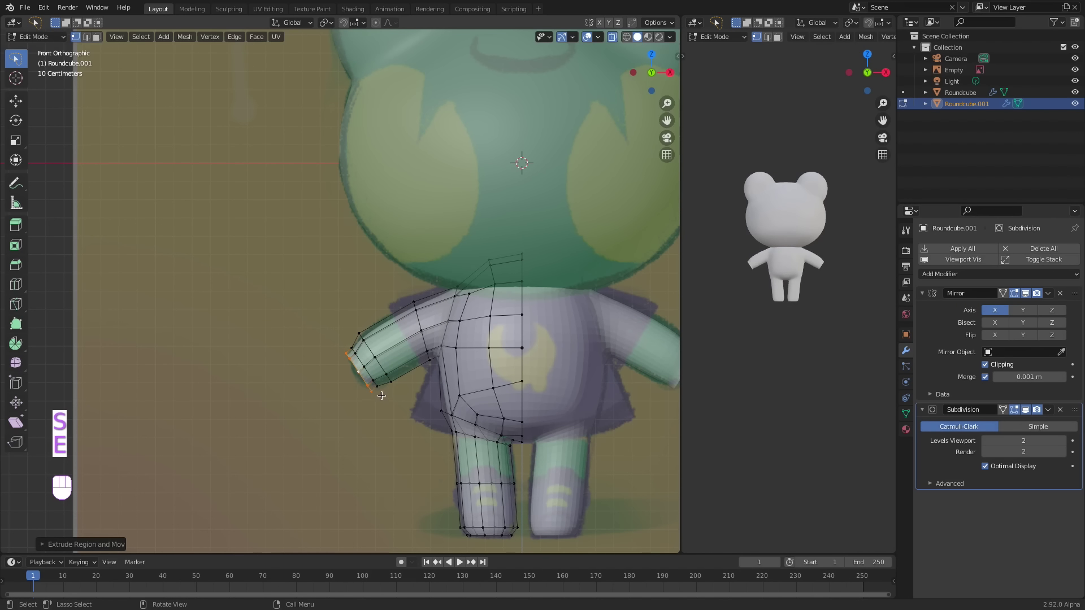
pyautogui.press('m')
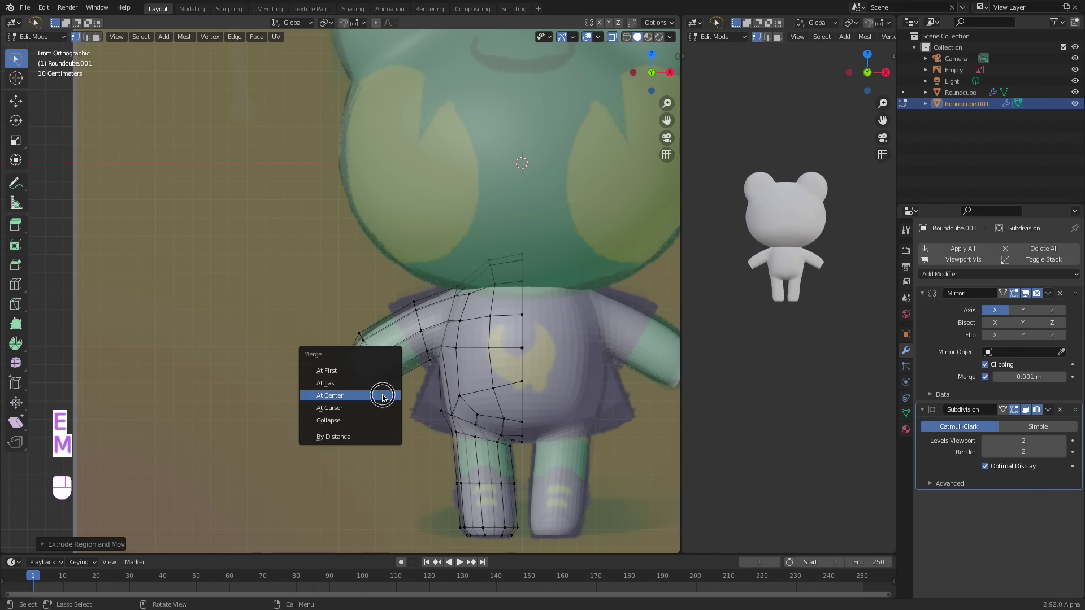
pyautogui.click(383, 396)
# - Add an edge loop midway along the arm and adjust the arm loops to the reference
pyautogui.keyDown('shift'); pyautogui.moveTo(405, 379); pyautogui.dragTo(378, 335, button='middle'); pyautogui.keyUp('shift')
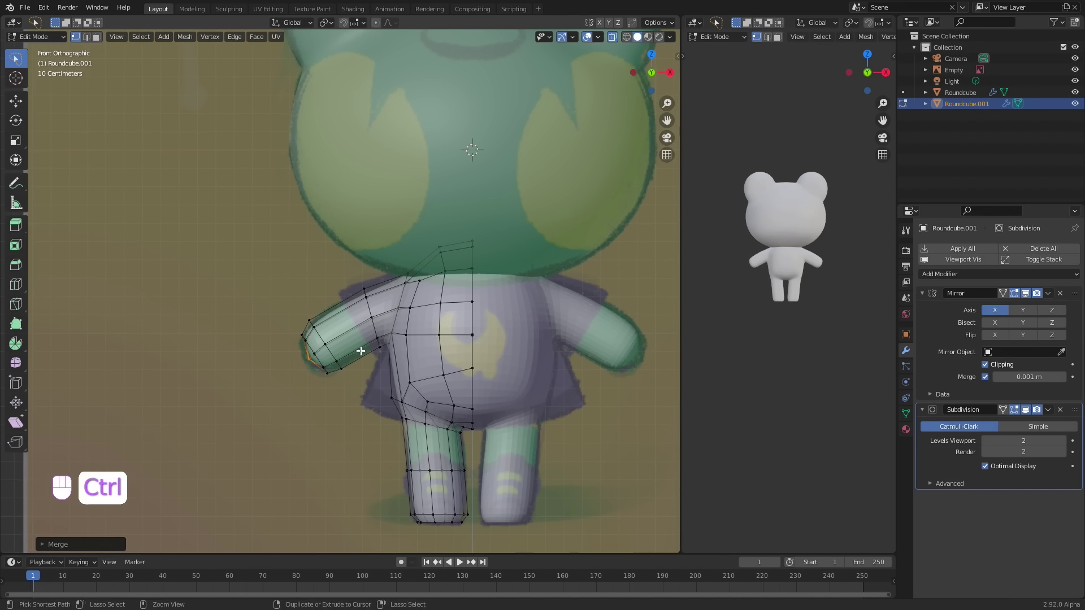
pyautogui.hotkey('ctrl', 'r')
pyautogui.click(370, 348)
pyautogui.click(379, 374)
pyautogui.press('g')
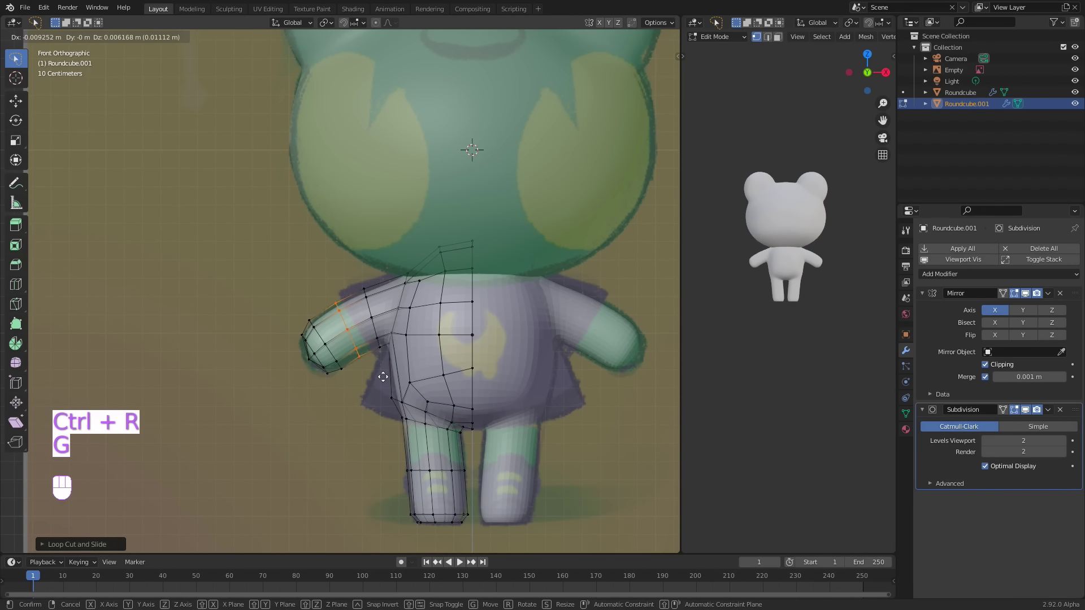
pyautogui.click(391, 360)
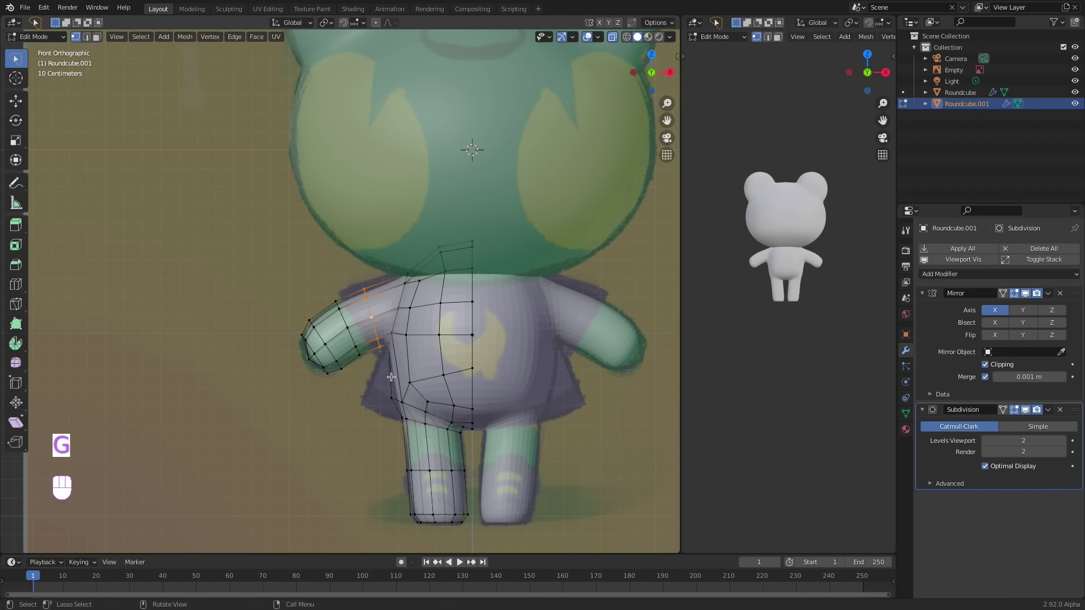
# - Add an edge loop at the arm's base close to the shoulder and check the shape in the preview viewport
pyautogui.hotkey('ctrl', 'r')
pyautogui.click(394, 302)
pyautogui.click(404, 286)
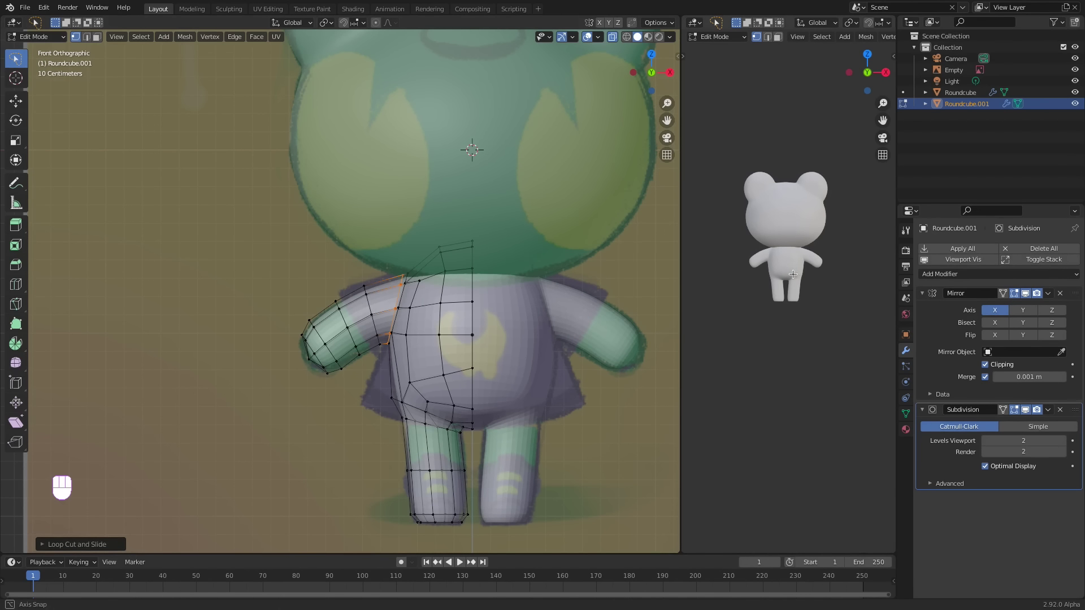
pyautogui.moveTo(825, 271); pyautogui.dragTo(858, 259, button='middle')
pyautogui.press('KP_1')
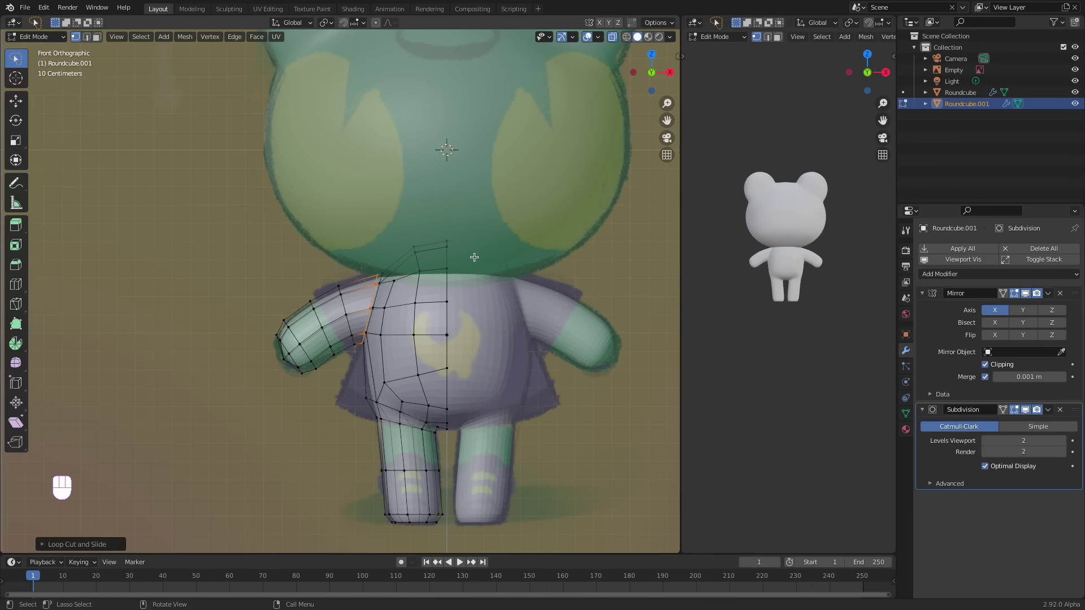
# - Lower the body's upper center vertices along Z and shift the middle row of torso vertices downward
pyautogui.moveTo(474, 258)
pyautogui.mouseDown()
pyautogui.moveTo(418, 226)
pyautogui.moveTo(413, 305)
pyautogui.moveTo(463, 286)
pyautogui.mouseUp()
pyautogui.press('g')
pyautogui.press('z')
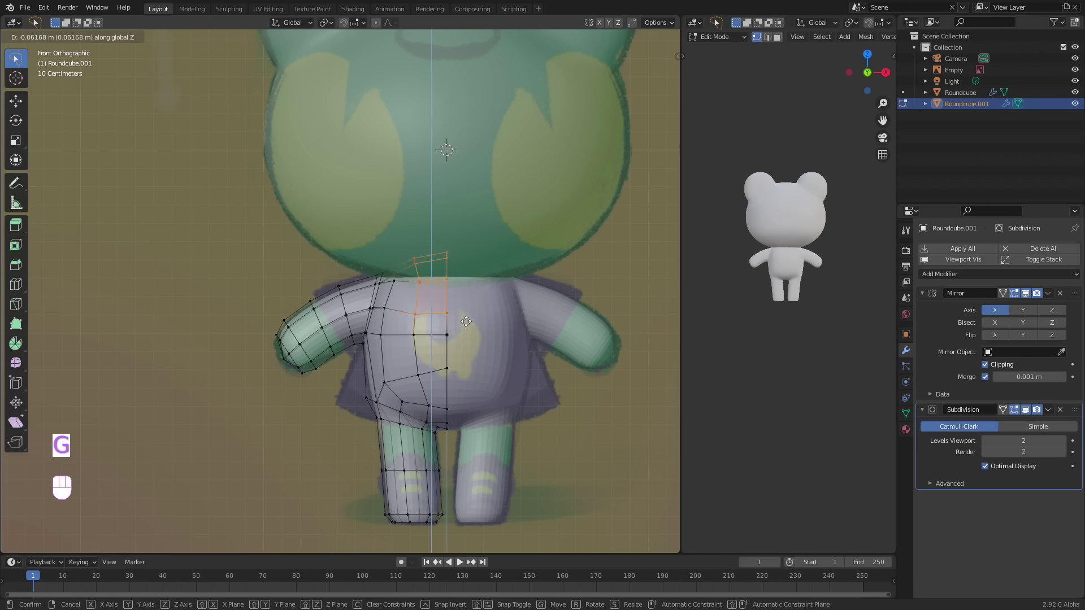
pyautogui.click(467, 321)
pyautogui.moveTo(469, 342)
pyautogui.mouseDown()
pyautogui.moveTo(400, 334)
pyautogui.moveTo(454, 342)
pyautogui.mouseUp()
pyautogui.press('g')
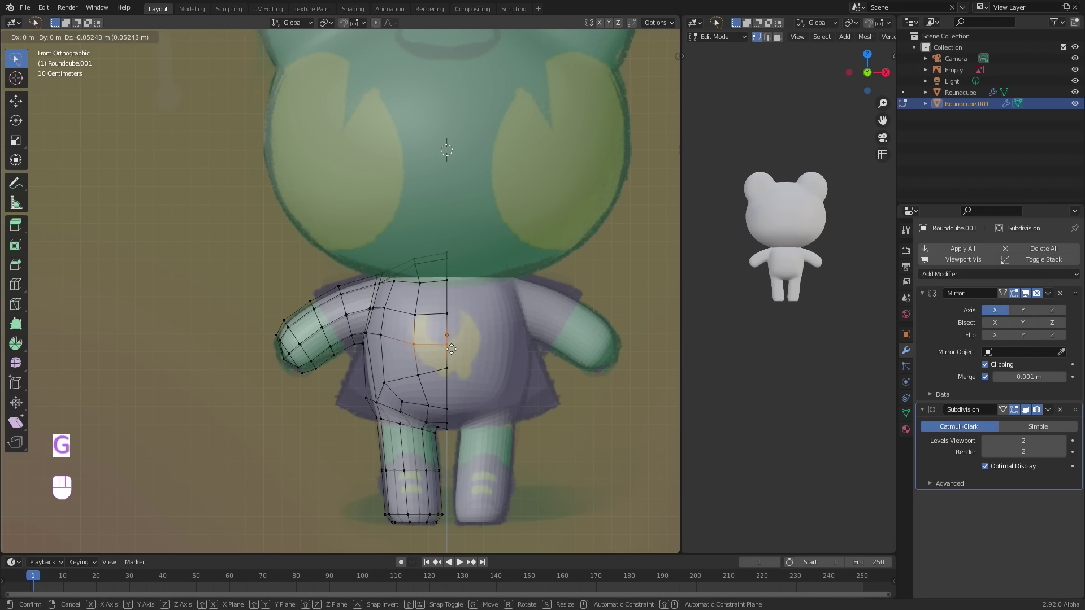
pyautogui.click(452, 351)
pyautogui.click(399, 335)
pyautogui.press('g')
pyautogui.click(410, 358)
# - Move the lower belly vertices from the center line outward down into an even row
pyautogui.click(444, 377)
pyautogui.press('g')
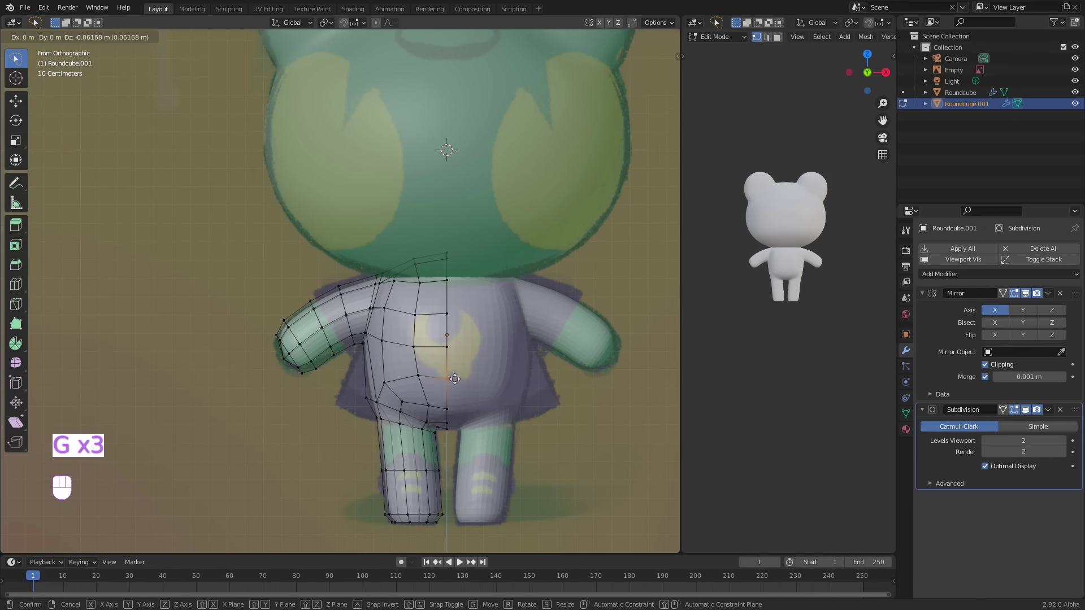
pyautogui.click(459, 388)
pyautogui.moveTo(431, 378); pyautogui.dragTo(421, 383)
pyautogui.click(421, 382)
pyautogui.press('g')
pyautogui.click(437, 385)
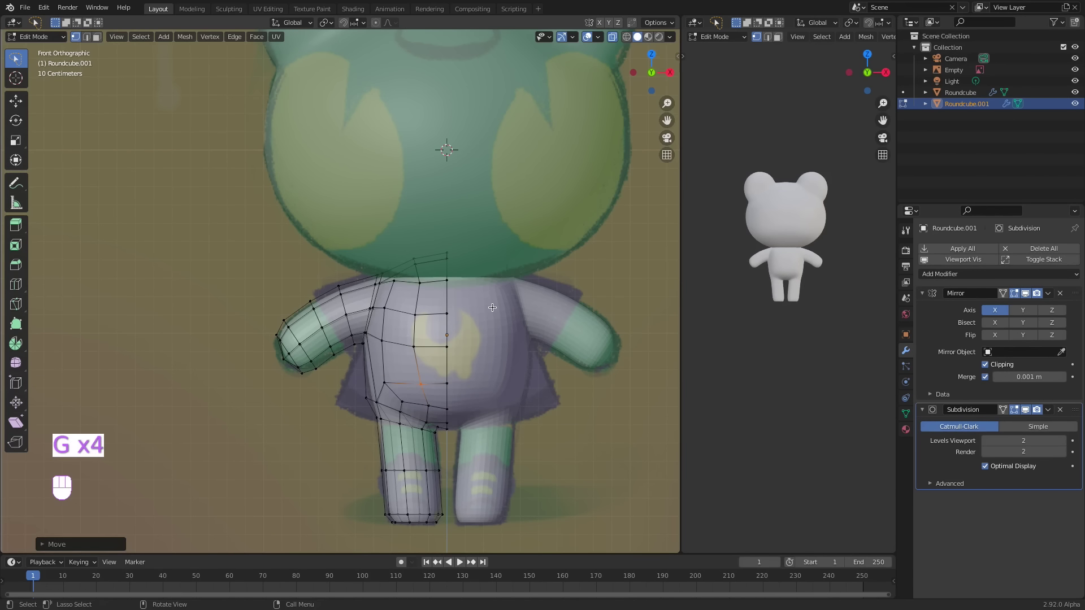
pyautogui.click(388, 382)
pyautogui.press('g')
pyautogui.click(390, 386)
# - In the right side view, move the upper front vertices of the torso inward to refine the chest profile
pyautogui.press('KP_3')
pyautogui.click(347, 383)
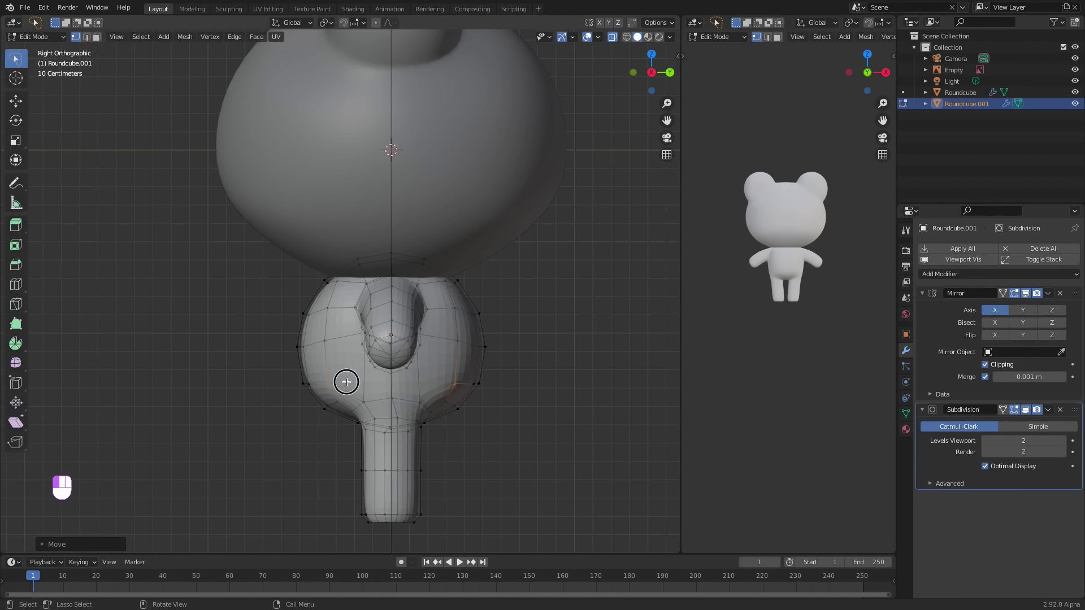
pyautogui.moveTo(346, 382); pyautogui.dragTo(336, 273)
pyautogui.press('g')
pyautogui.click(341, 278)
pyautogui.press('g')
pyautogui.click(342, 274)
# - Move the lower, middle and upper back vertices of the torso inward to slim the back profile
pyautogui.moveTo(488, 377); pyautogui.dragTo(480, 386)
pyautogui.press('g')
pyautogui.click(475, 385)
pyautogui.moveTo(496, 347); pyautogui.dragTo(505, 305)
pyautogui.press('g')
pyautogui.click(495, 334)
pyautogui.press('g')
pyautogui.click(499, 299)
# - Move the lower, middle and upper front vertices of the torso to slim the belly profile
pyautogui.moveTo(325, 368); pyautogui.dragTo(344, 379)
pyautogui.press('g')
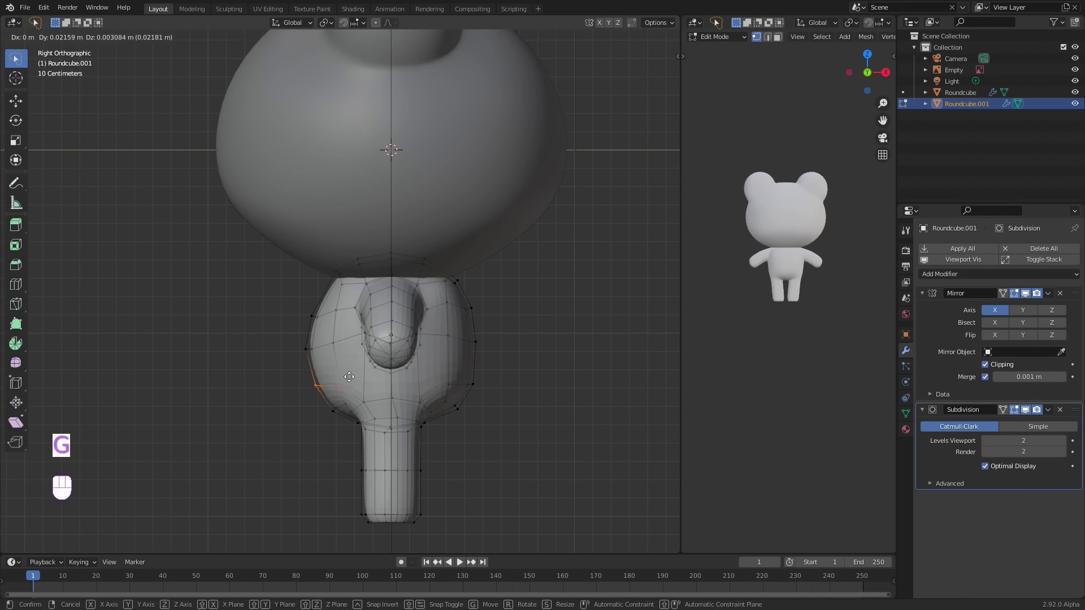
pyautogui.click(349, 378)
pyautogui.moveTo(322, 333); pyautogui.dragTo(335, 347)
pyautogui.press('g')
pyautogui.click(342, 344)
pyautogui.moveTo(323, 302); pyautogui.dragTo(329, 317)
pyautogui.press('g')
pyautogui.click(337, 311)
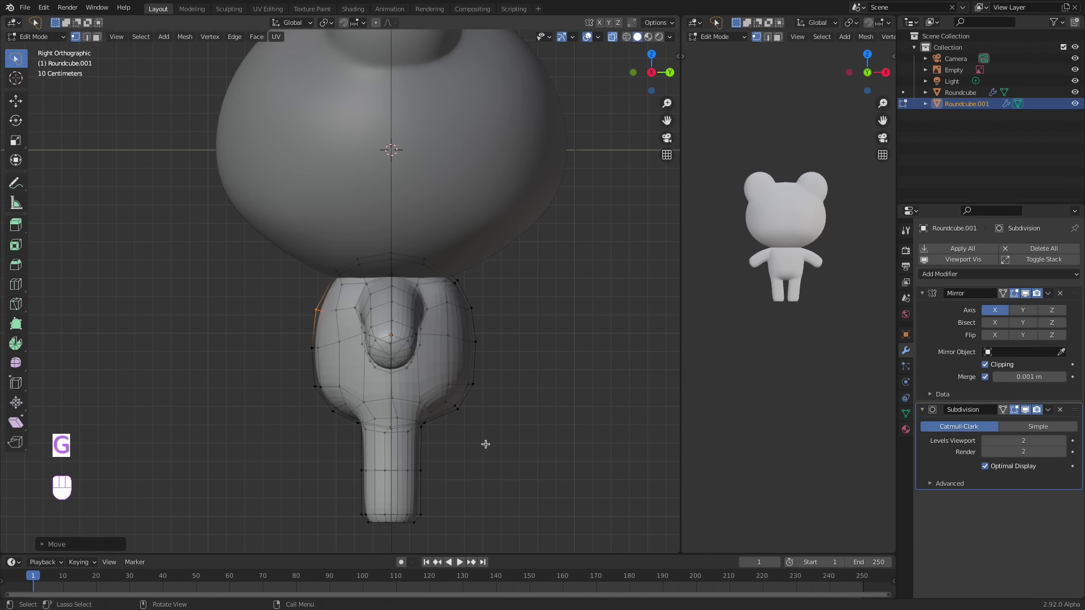
# - In side view, raise the lower belly vertices slightly and reposition the upper back vertices near the neck
pyautogui.press('KP_3')
pyautogui.moveTo(308, 378); pyautogui.dragTo(327, 395)
pyautogui.press('g')
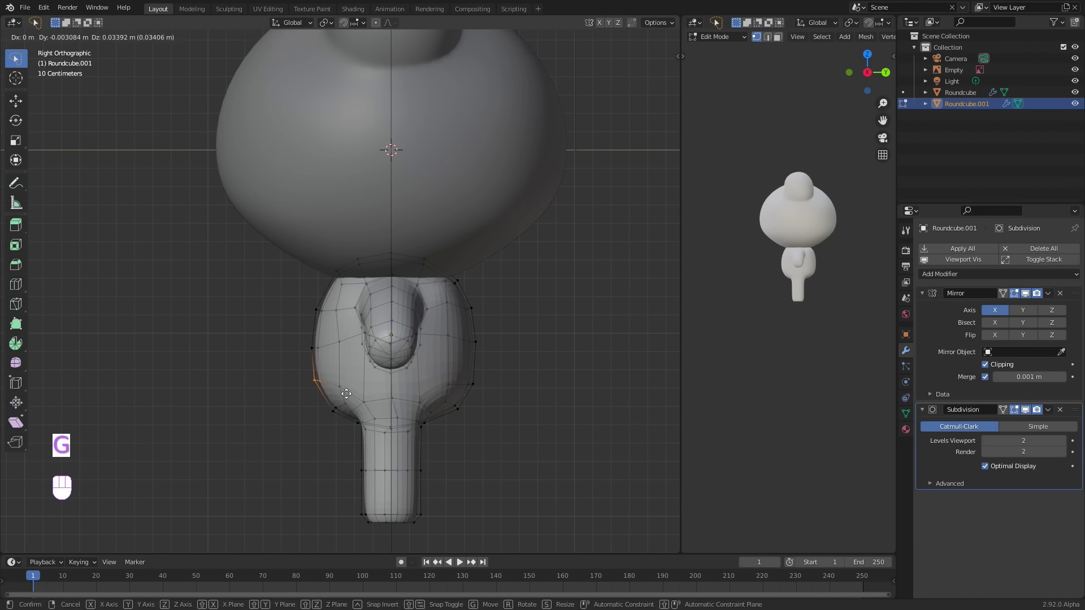
pyautogui.click(326, 387)
pyautogui.moveTo(483, 276)
pyautogui.mouseDown()
pyautogui.moveTo(454, 286)
pyautogui.moveTo(484, 283)
pyautogui.moveTo(461, 314)
pyautogui.mouseUp()
pyautogui.press('g')
pyautogui.click(455, 295)
pyautogui.press('g')
pyautogui.click(480, 282)
pyautogui.press('g')
pyautogui.click(457, 315)
# - Fine-tune the middle and upper front vertices of the torso and the vertices beside the neck
pyautogui.moveTo(308, 339); pyautogui.dragTo(334, 361)
pyautogui.press('g')
pyautogui.click(335, 353)
pyautogui.moveTo(308, 304); pyautogui.dragTo(330, 323)
pyautogui.press('g')
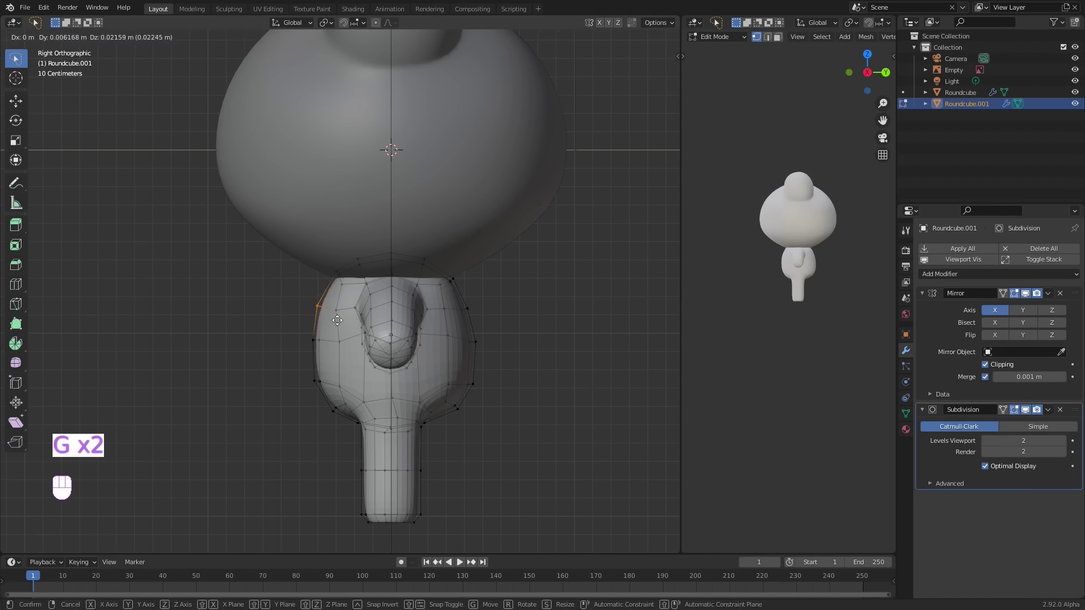
pyautogui.click(336, 318)
pyautogui.press('g')
pyautogui.click(355, 289)
pyautogui.press('g')
pyautogui.click(366, 287)
# - Duplicate the torso and upper-sleeve vertices of the body in place in front view, and separate the copy into its own object
pyautogui.press('KP_1')
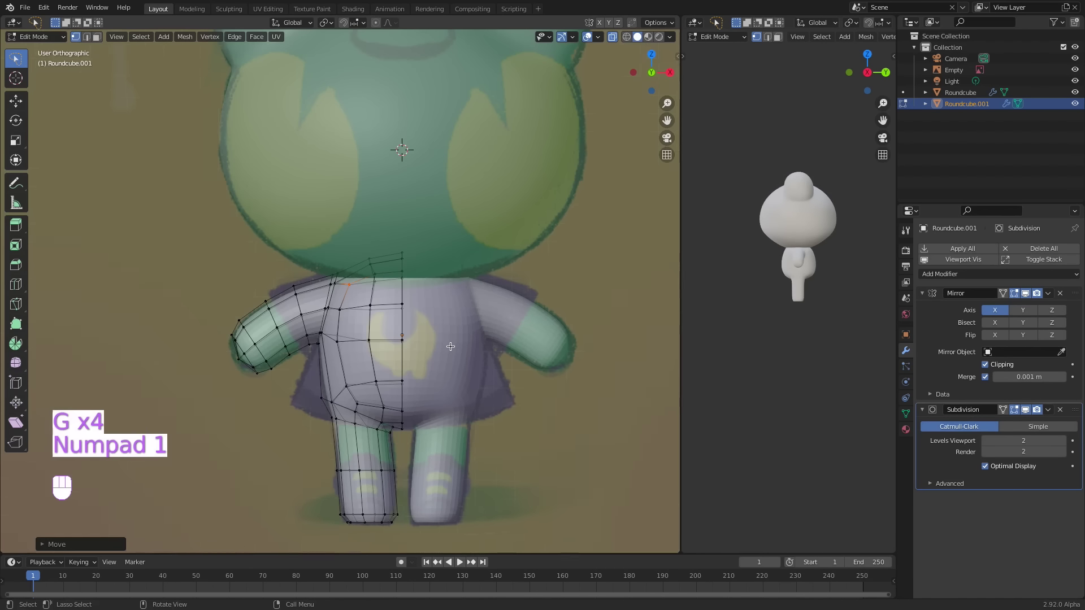
pyautogui.press('Tab')
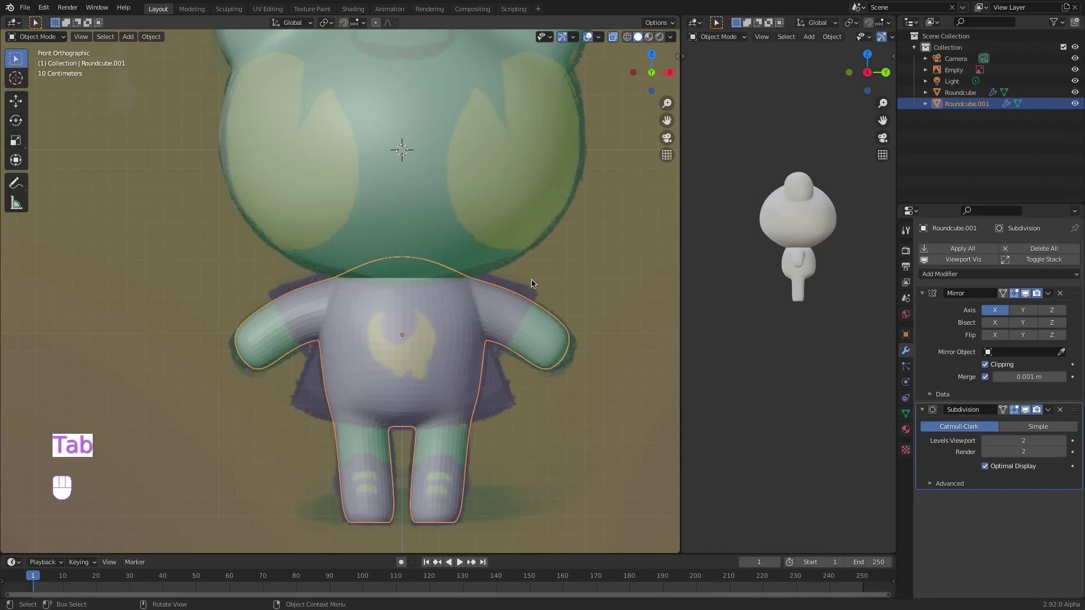
pyautogui.rightClick(469, 329)
pyautogui.press('Tab')
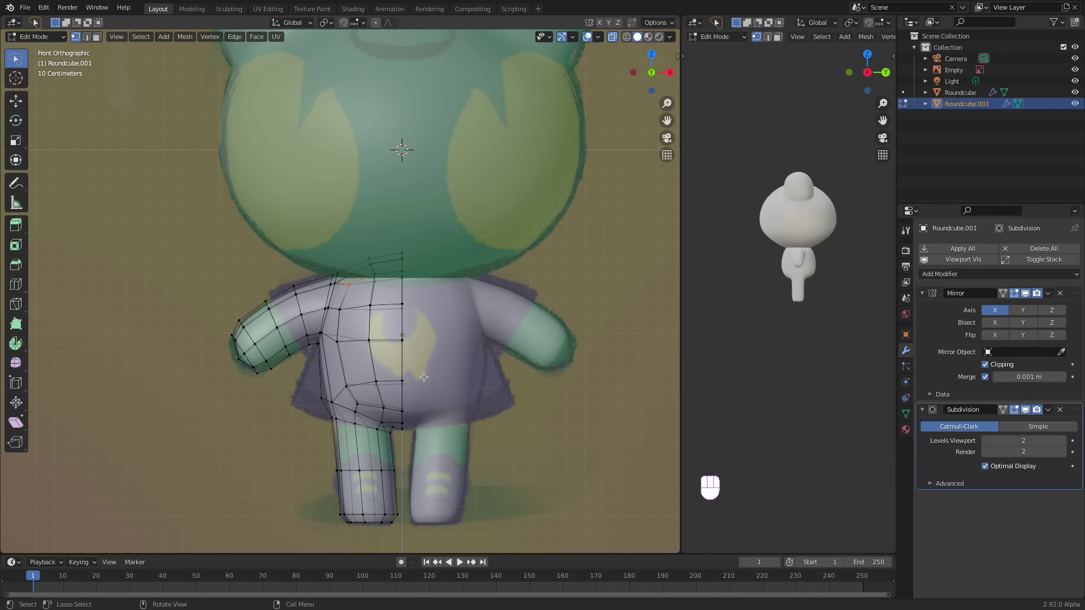
pyautogui.moveTo(419, 370)
pyautogui.mouseDown()
pyautogui.moveTo(419, 235)
pyautogui.moveTo(339, 247)
pyautogui.moveTo(295, 311)
pyautogui.moveTo(310, 402)
pyautogui.moveTo(353, 399)
pyautogui.mouseUp()
pyautogui.moveTo(418, 388); pyautogui.dragTo(418, 387)
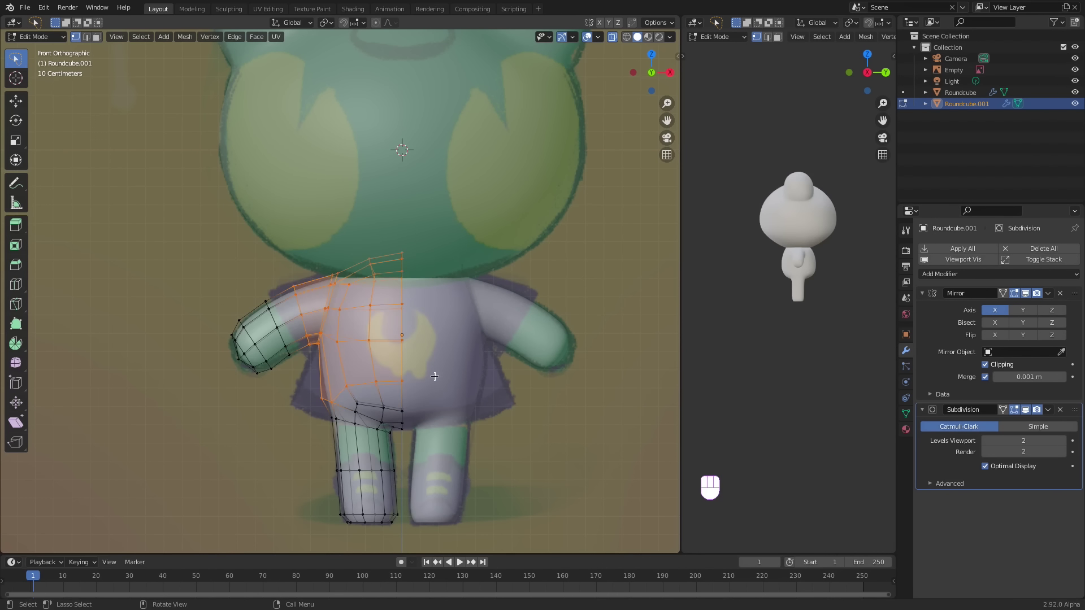
pyautogui.hotkey('shift', 'd')
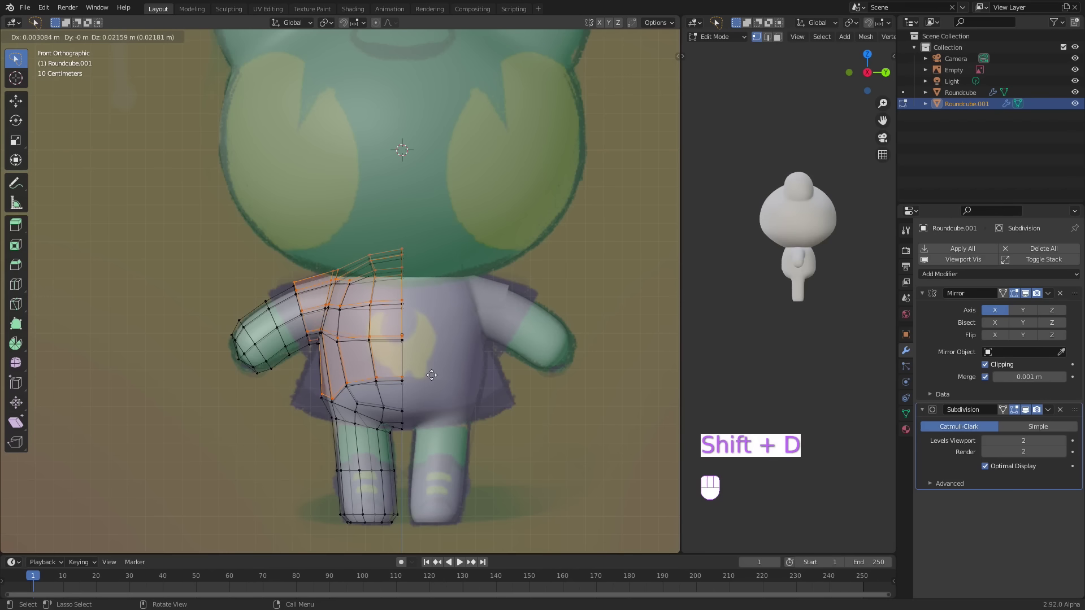
pyautogui.rightClick(432, 375)
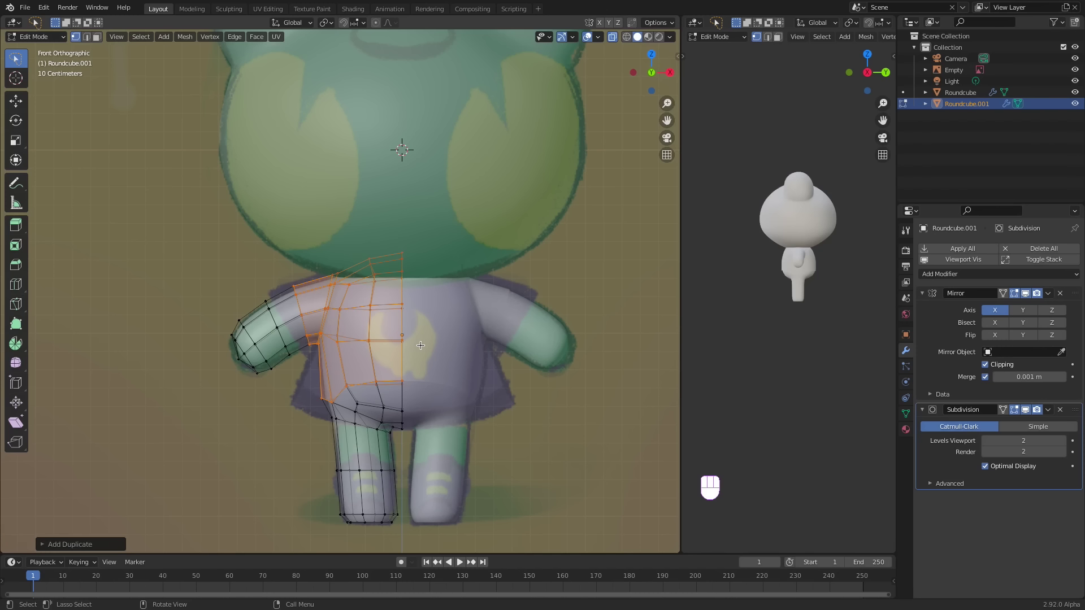
pyautogui.press('p')
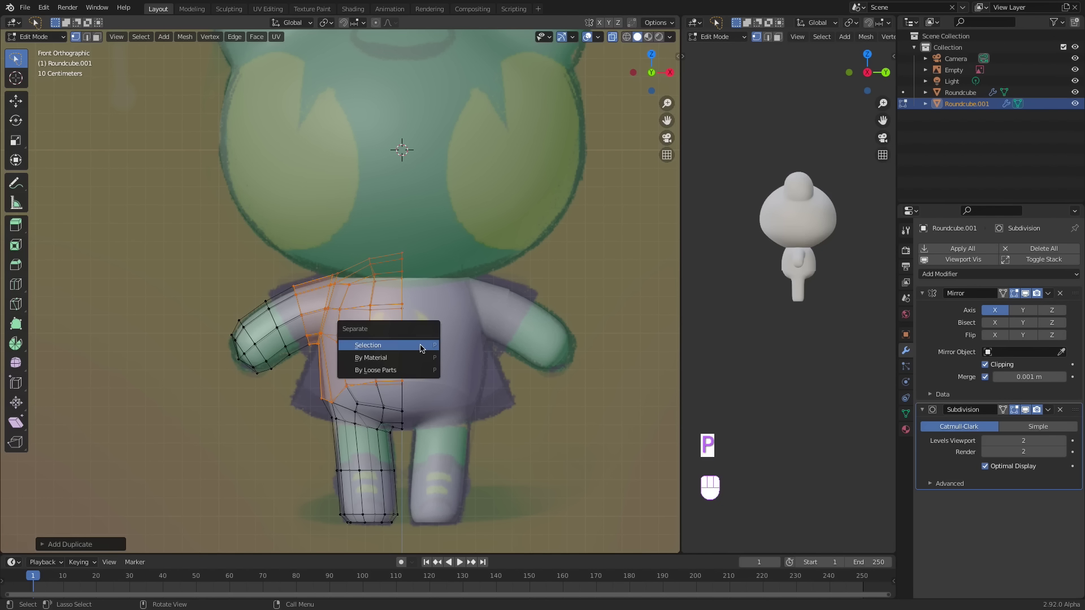
pyautogui.click(421, 346)
pyautogui.press('Tab')
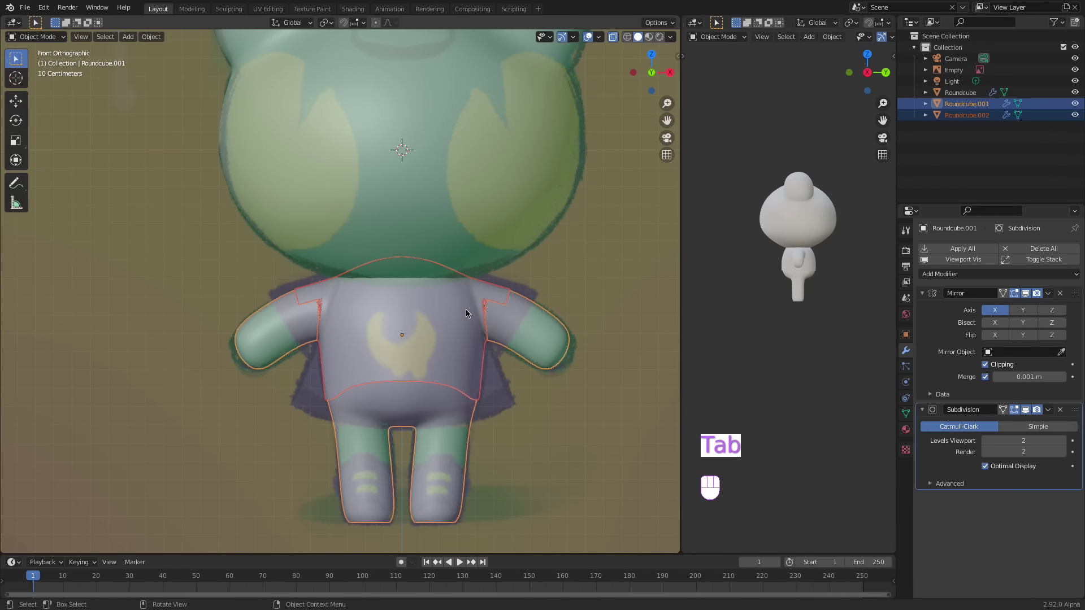
# - Set the viewport display colour of the separated shirt object to cyan
pyautogui.click(472, 315)
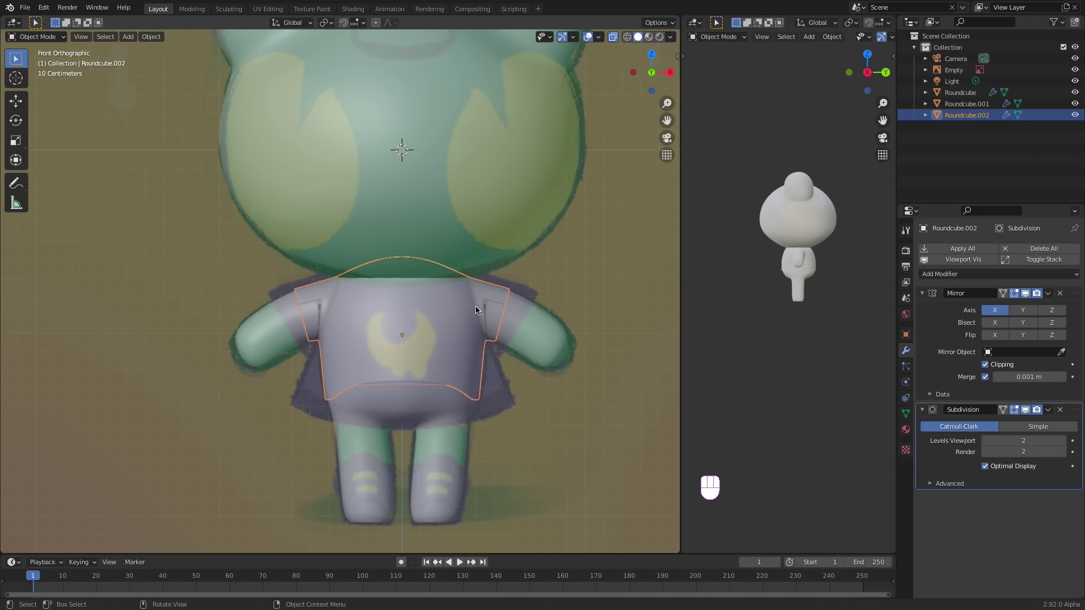
pyautogui.click(907, 335)
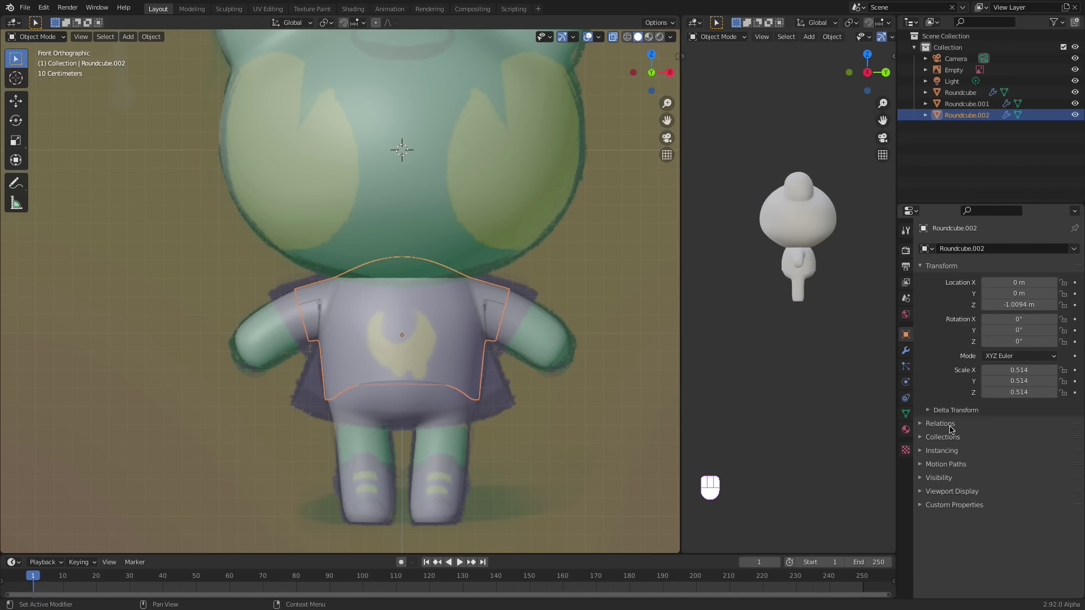
pyautogui.click(918, 495)
pyautogui.scroll(-2, 989, 497)
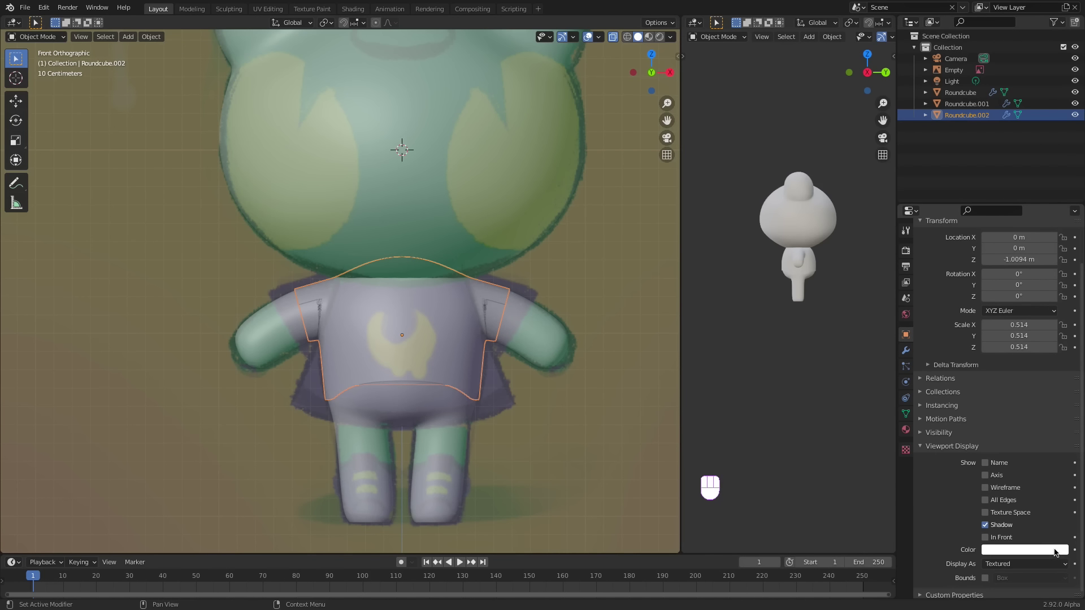
pyautogui.click(1025, 550)
pyautogui.keyDown('shift'); pyautogui.scroll(-5, 885, 40); pyautogui.keyUp('shift')
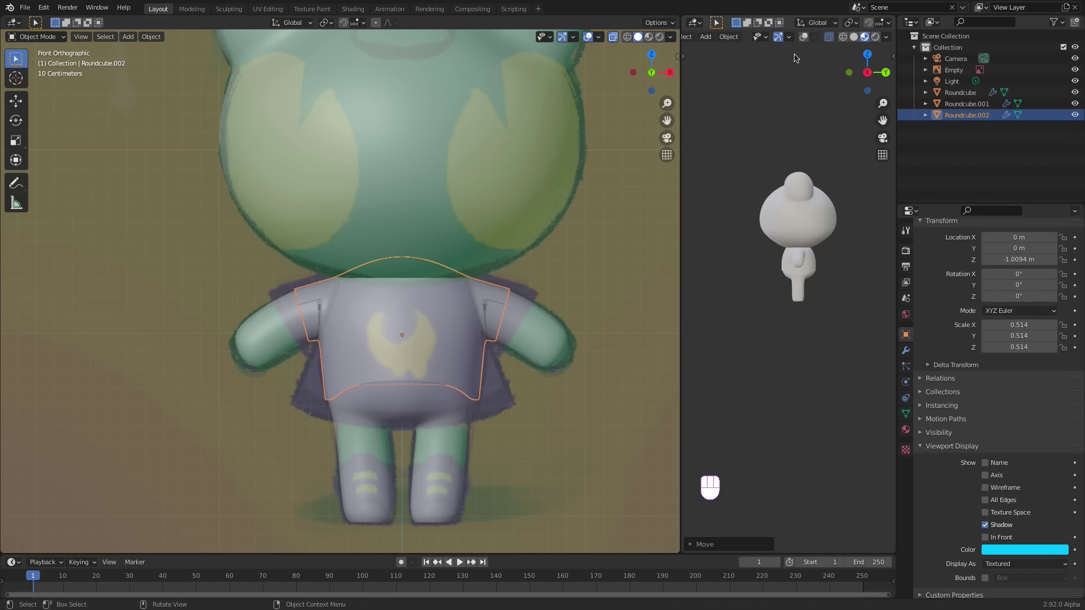
# - Switch the preview viewport to solid shading coloured by Object and view the character from the front
pyautogui.click(854, 38)
pyautogui.click(885, 38)
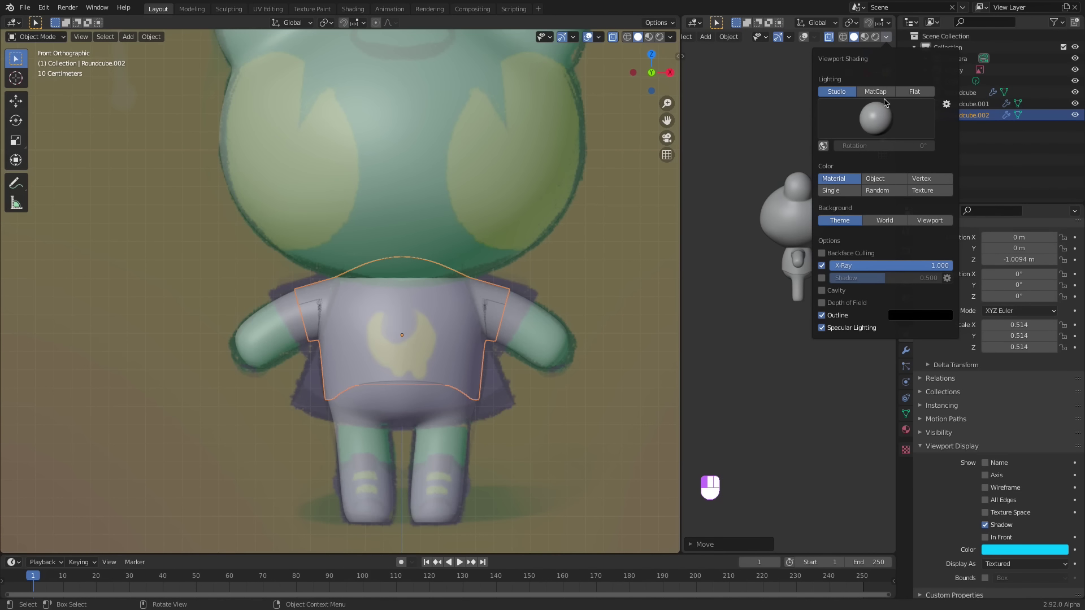
pyautogui.click(890, 180)
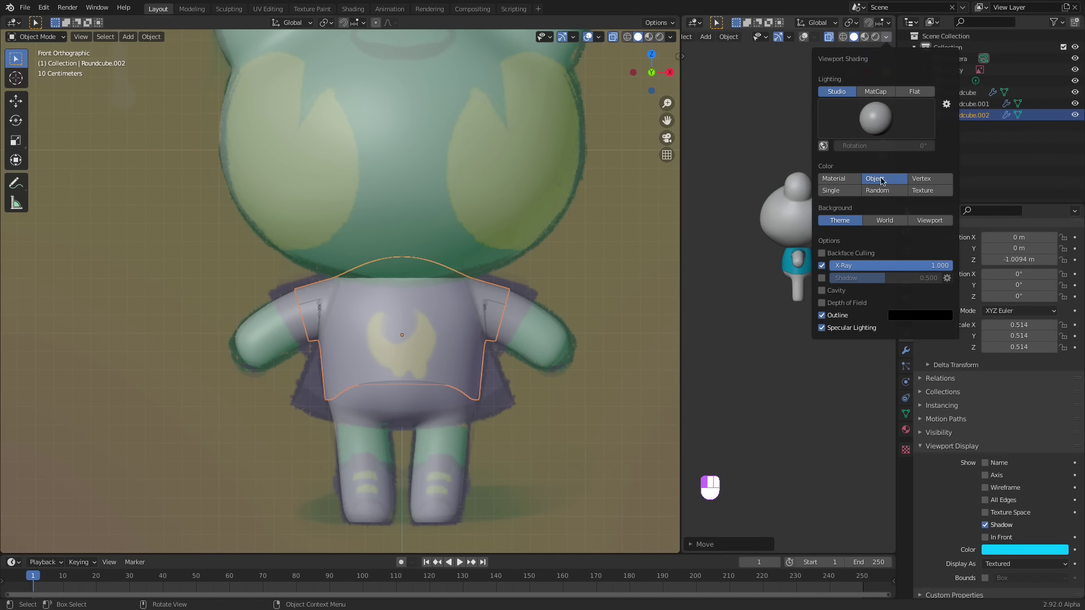
pyautogui.moveTo(795, 170); pyautogui.dragTo(833, 231, button='middle')
# - In Edit Mode, flatten the shirt's lower edge into a level line and move it up and outward
pyautogui.press('Tab')
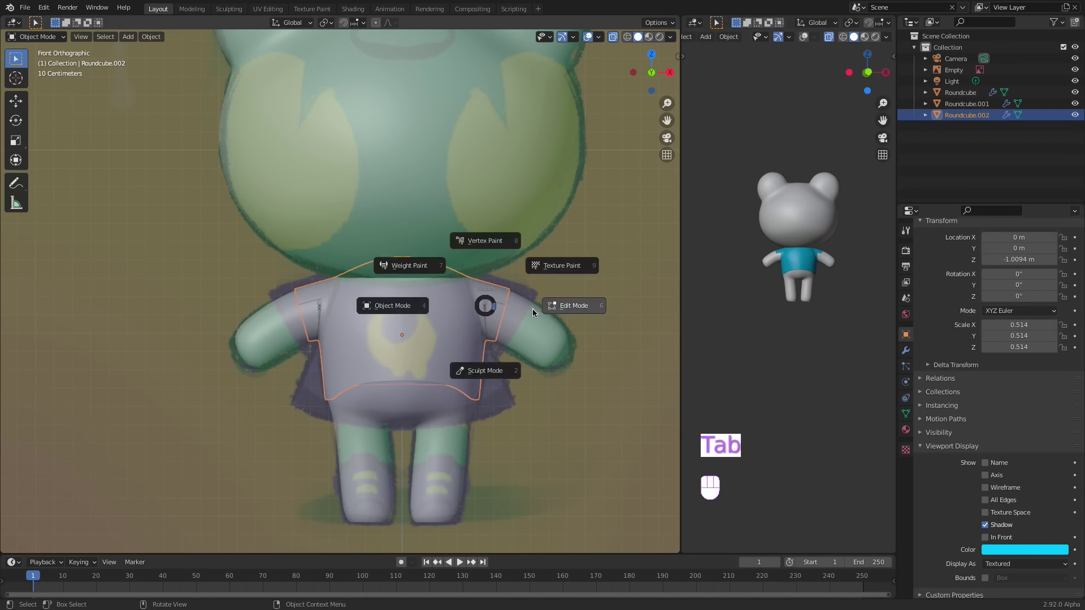
pyautogui.click(532, 309)
pyautogui.keyDown('shift'); pyautogui.moveTo(385, 358); pyautogui.dragTo(427, 351, button='middle'); pyautogui.keyUp('shift')
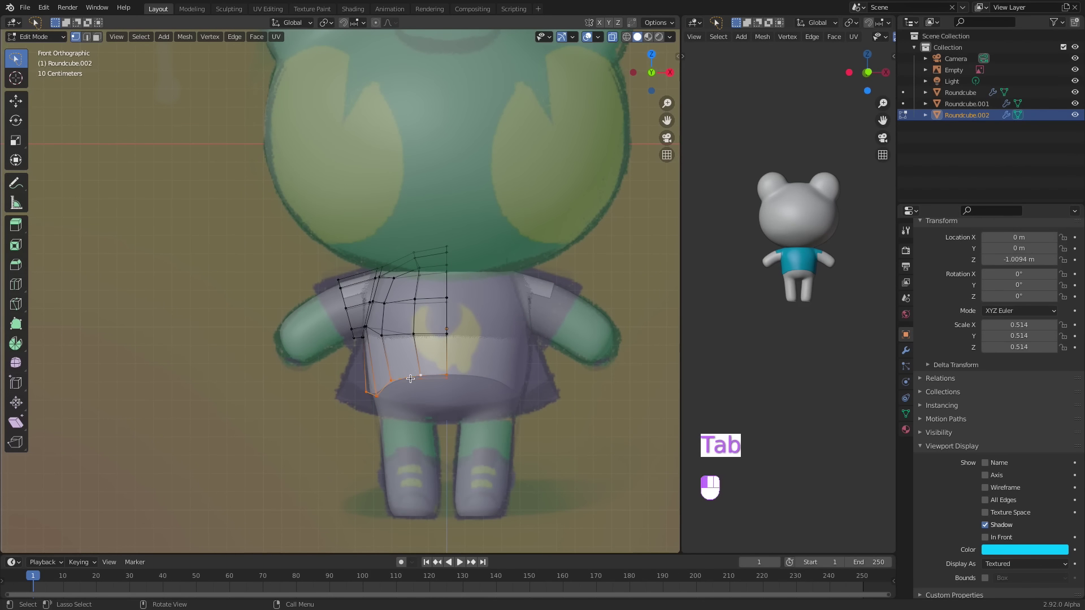
pyautogui.press('s')
pyautogui.click(425, 367)
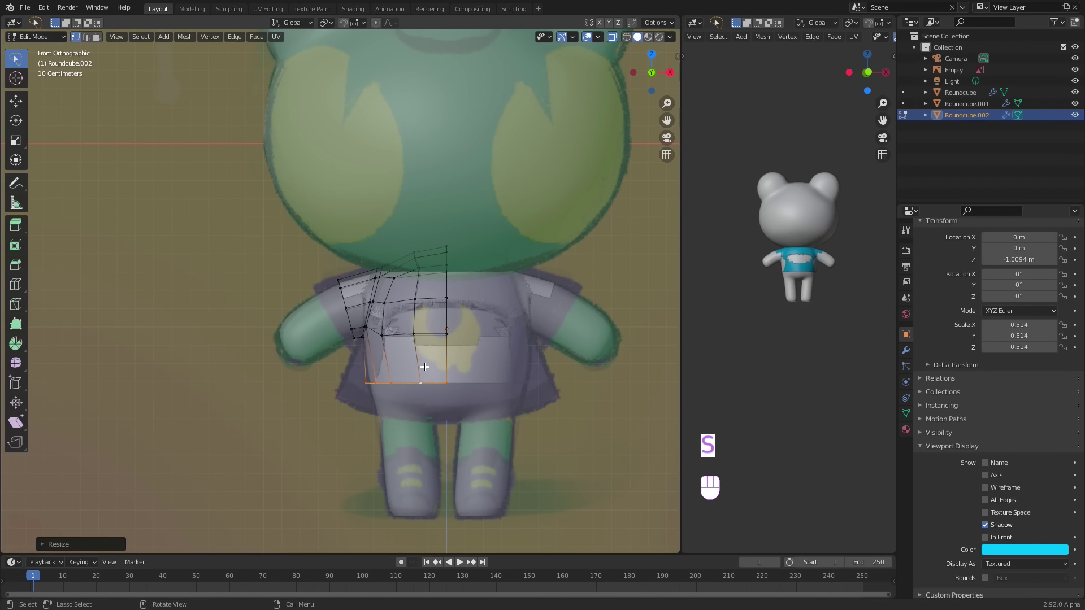
pyautogui.press('g')
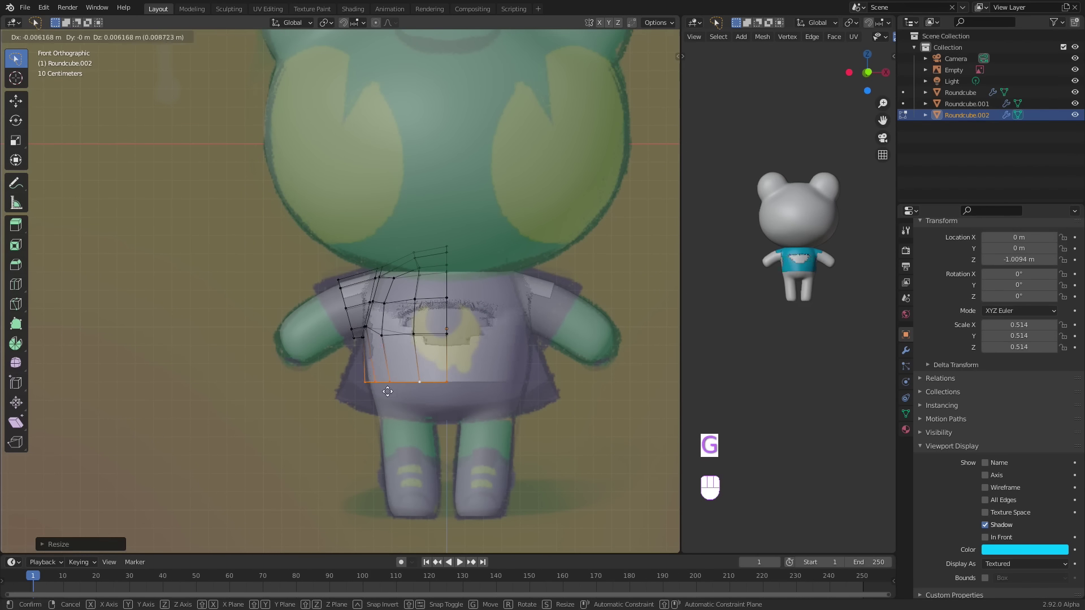
pyautogui.click(395, 380)
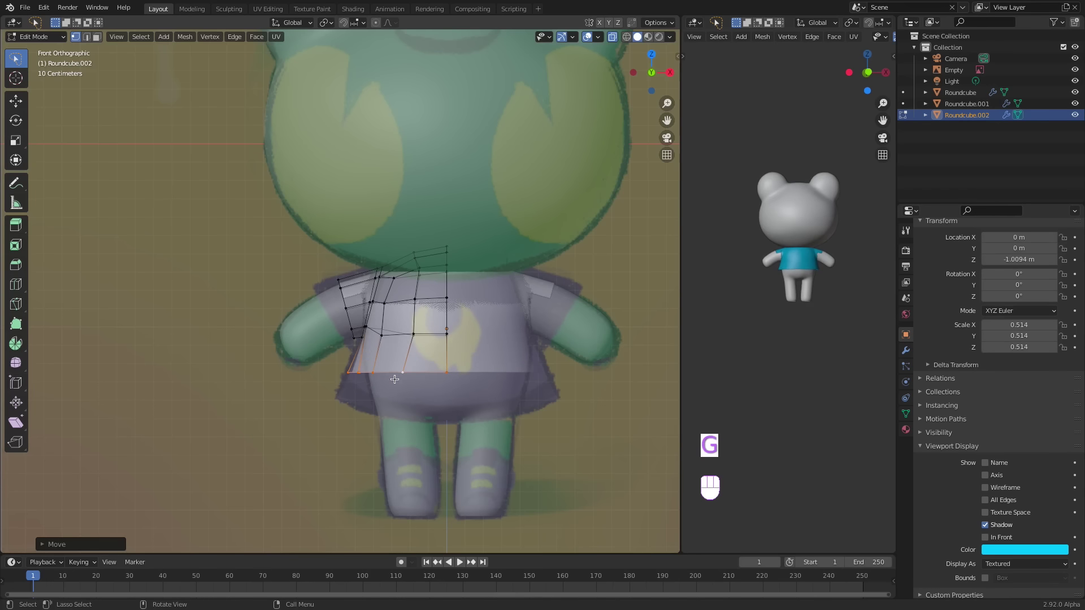
# - Move and rotate the outer vertices of the shirt's lower edge, then shift the neighbouring vertices to form a smooth curve
pyautogui.press('g')
pyautogui.click(370, 378)
pyautogui.press('r')
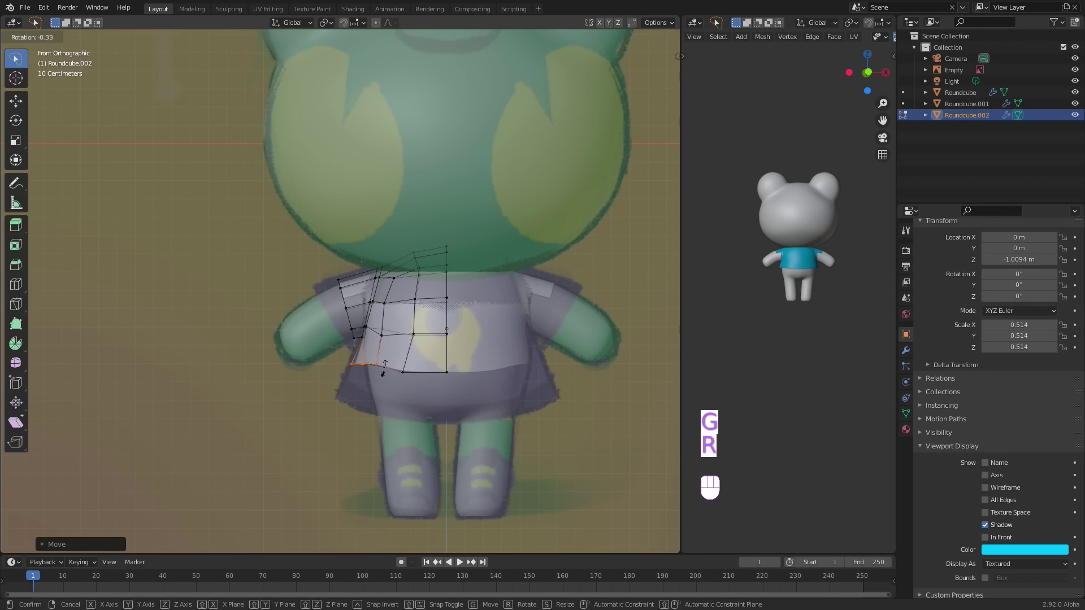
pyautogui.click(385, 374)
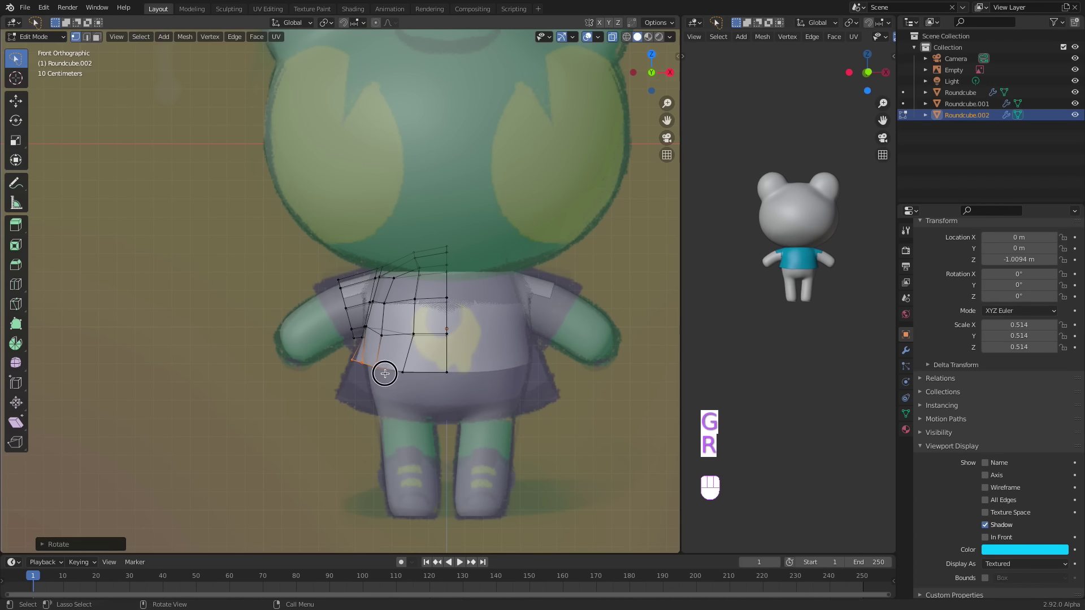
pyautogui.press('g')
pyautogui.click(433, 373)
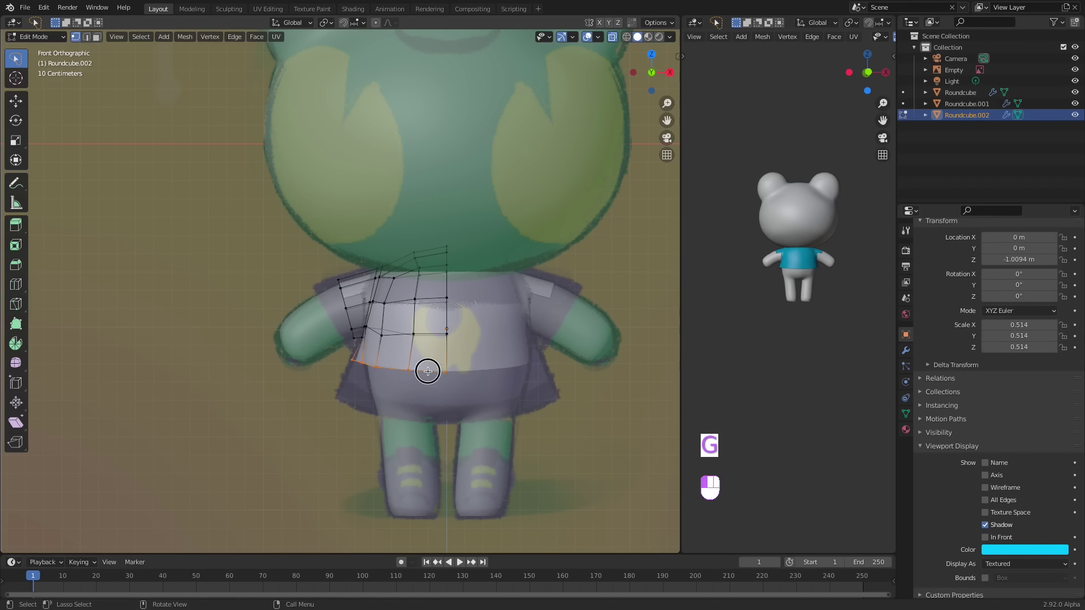
# - Extrude the shirt's lower edge downward and outward twice to the reference hem, and lower the vertices near its centre
pyautogui.press('e')
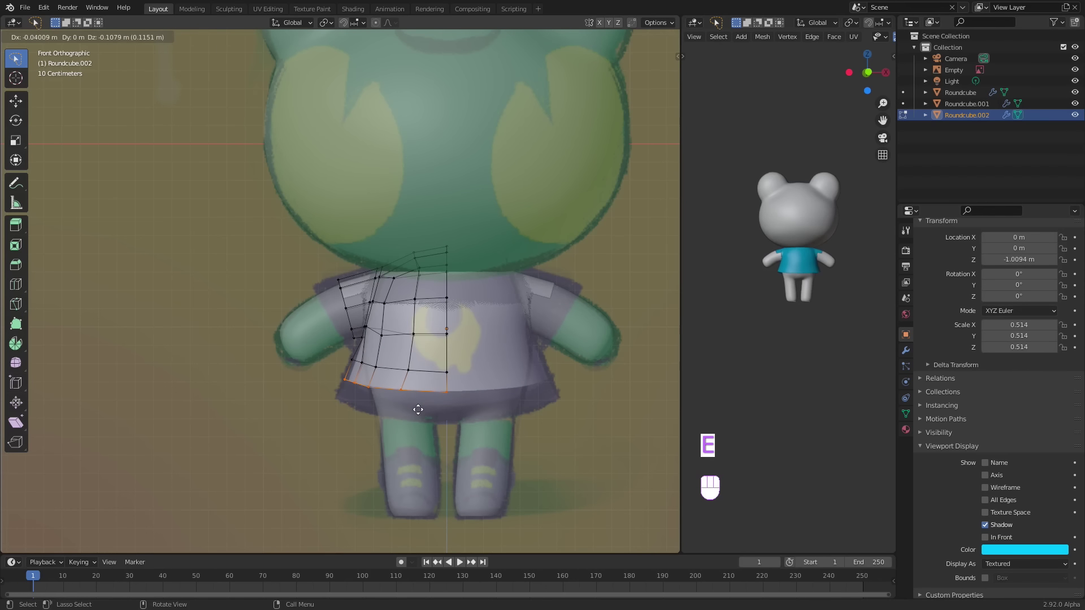
pyautogui.click(416, 414)
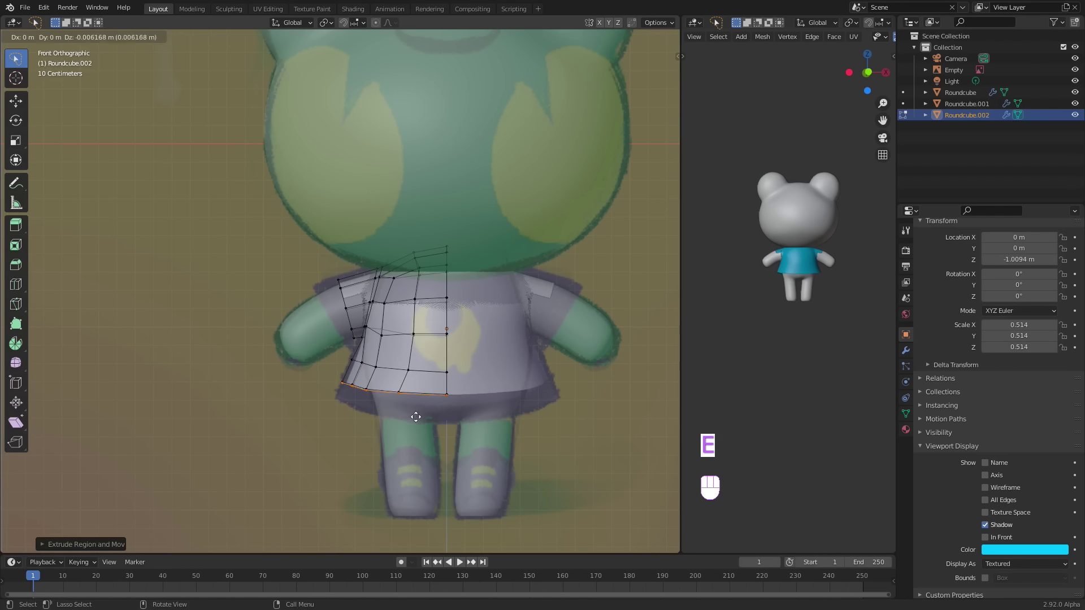
pyautogui.press('e')
pyautogui.click(410, 432)
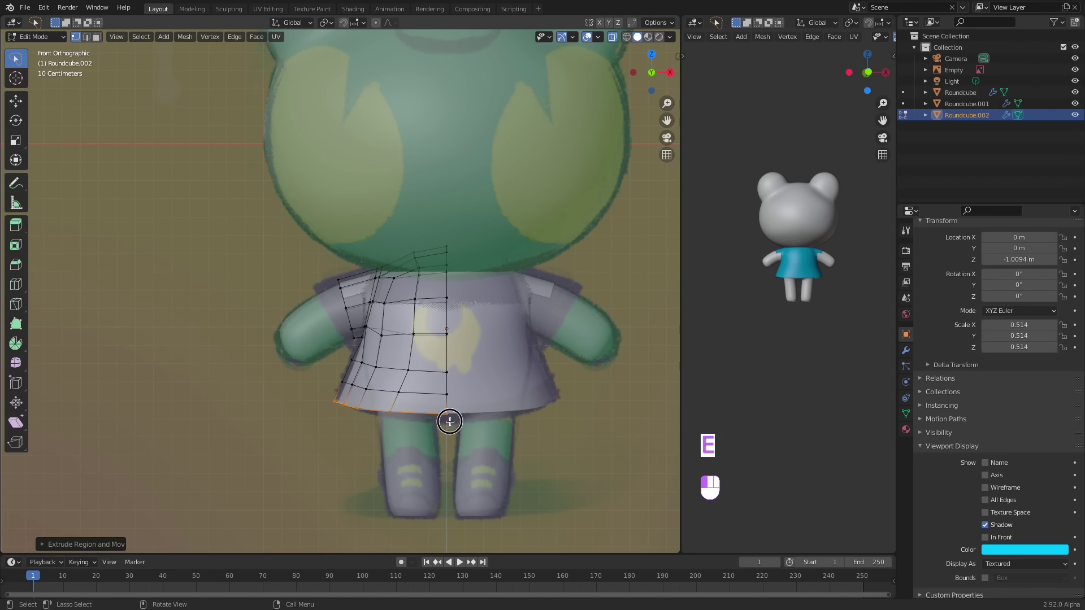
pyautogui.press('g')
pyautogui.press('g')
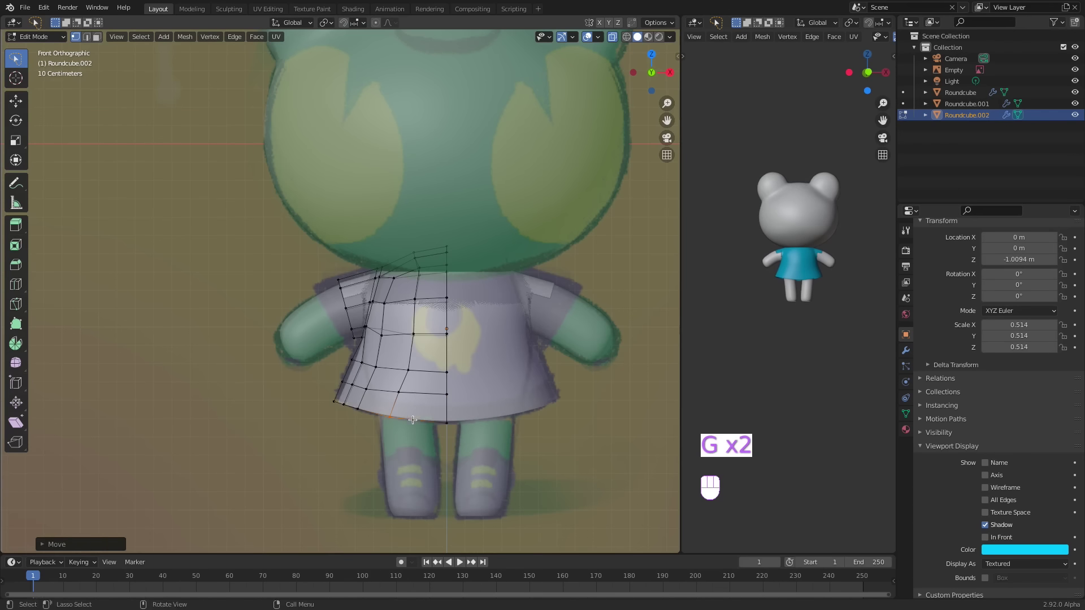
# - Move the front vertex above the skirt flare and the outer vertex at chest level to even the shirt's mesh
pyautogui.click(407, 360)
pyautogui.press('g')
pyautogui.click(403, 358)
pyautogui.click(381, 330)
pyautogui.press('g')
pyautogui.click(407, 340)
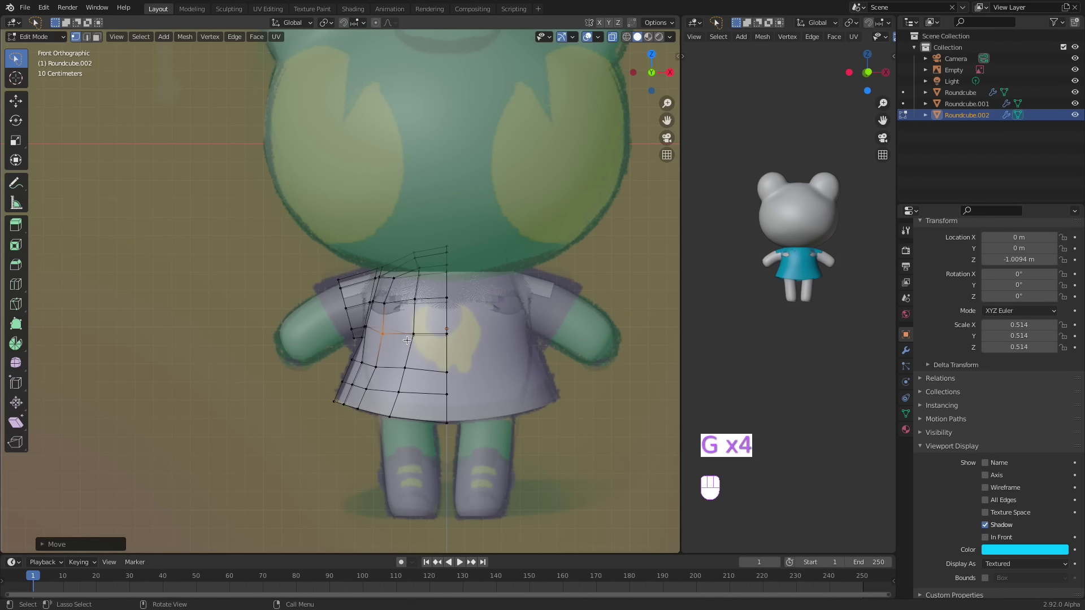
# - Undo the last vertex move and reposition the shirt's outer chest-level vertex in small moves
pyautogui.press('super+z')
pyautogui.press('g')
pyautogui.click(406, 336)
pyautogui.press('g')
pyautogui.click(405, 332)
pyautogui.press('g')
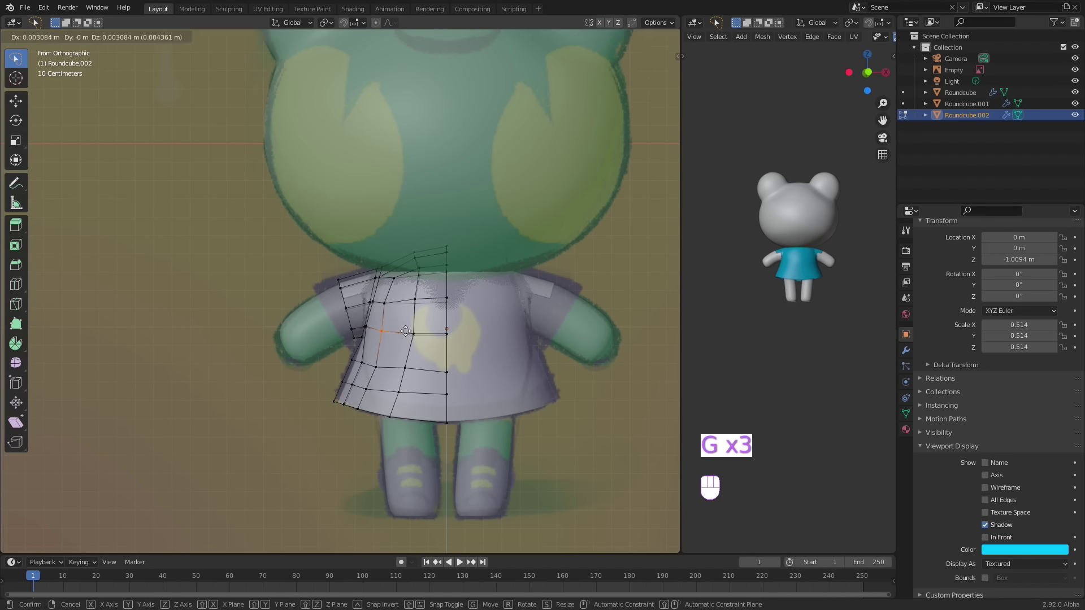
pyautogui.click(408, 332)
# - Adjust the upper outer chest vertex and the vertex beside the shirt's centre line at chest level
pyautogui.click(385, 304)
pyautogui.press('g')
pyautogui.click(388, 303)
pyautogui.click(414, 333)
pyautogui.press('g')
pyautogui.click(412, 333)
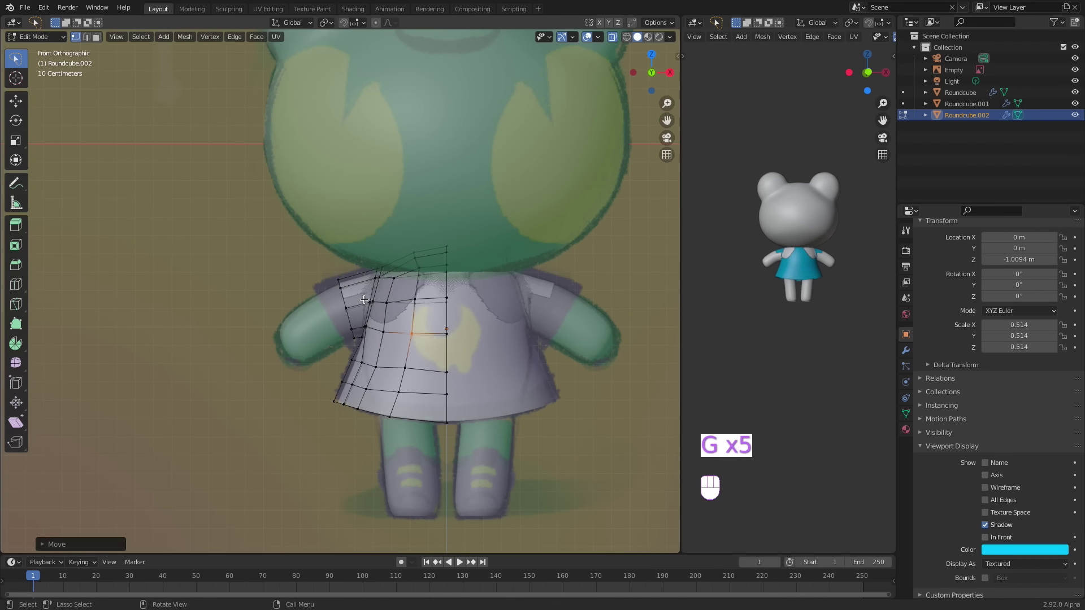
# - Enlarge the sleeve's open edge and reposition the shirt's shoulder and underarm vertices to fit around the arm
pyautogui.press('s')
pyautogui.click(364, 347)
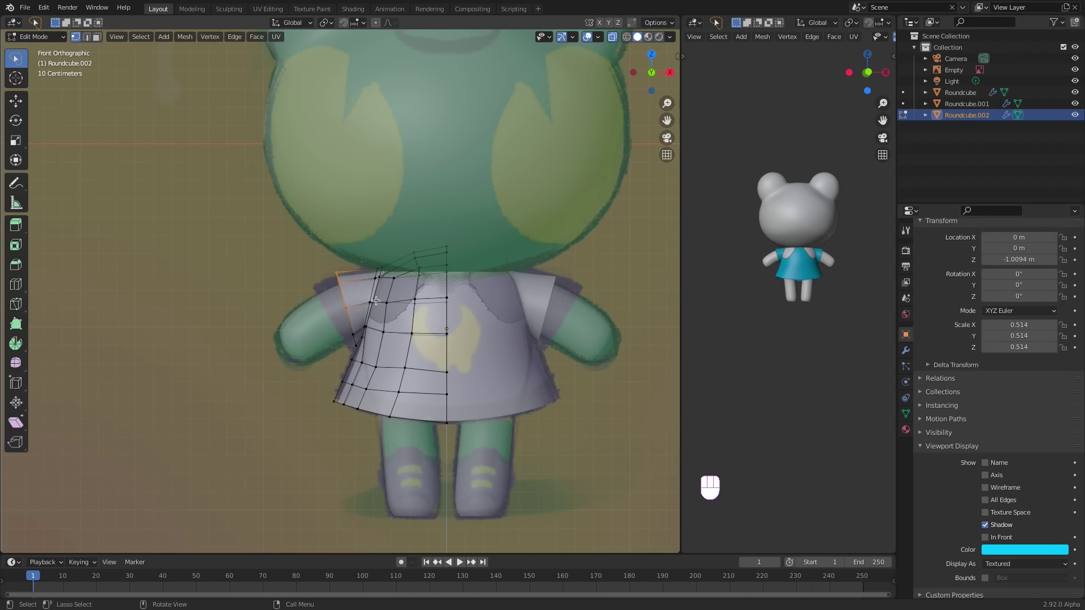
pyautogui.press('g')
pyautogui.click(383, 261)
pyautogui.press('g')
pyautogui.click(382, 299)
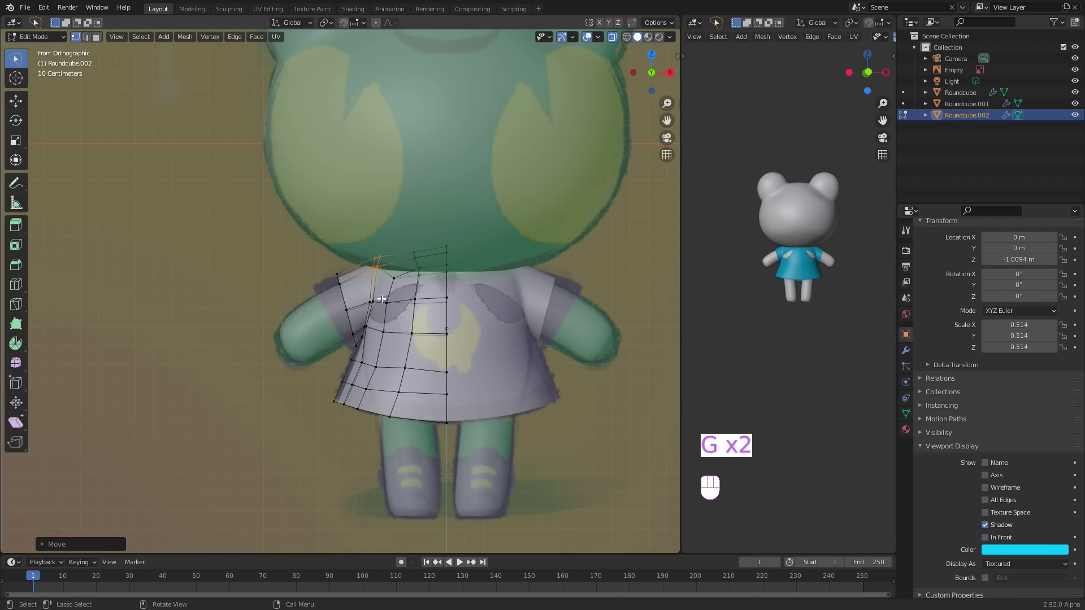
pyautogui.press('g')
pyautogui.click(380, 346)
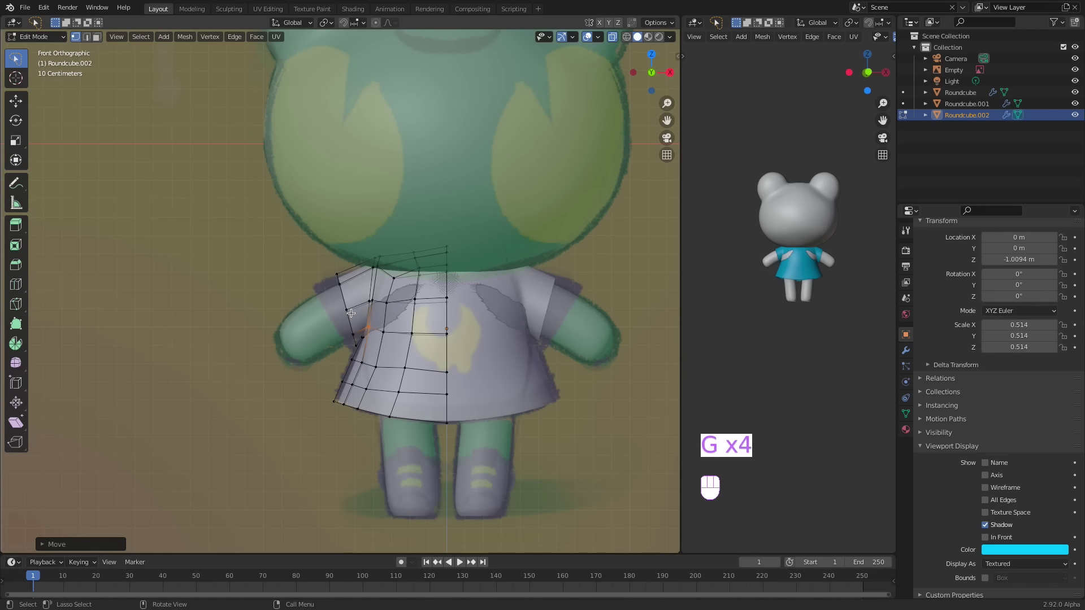
# - Extend the sleeve to the reference cuff by extruding its open edge, then rotate, move and scale the new edge
pyautogui.press('r')
pyautogui.click(359, 342)
pyautogui.press('g')
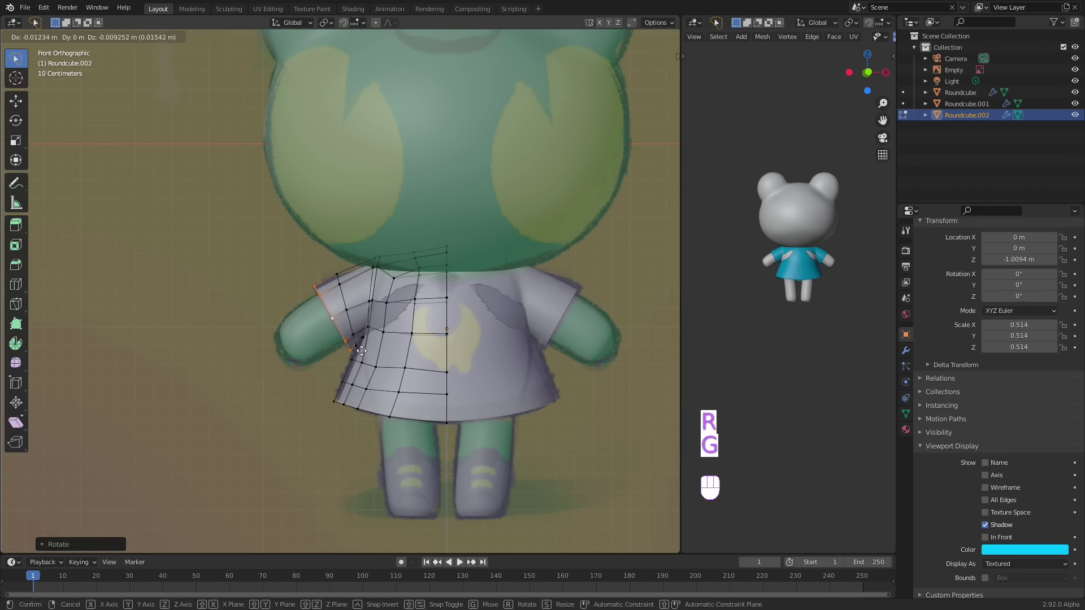
pyautogui.click(362, 350)
pyautogui.press('s')
pyautogui.click(362, 341)
# - Scale up the edge loop in the middle of the sleeve by about 1.15 and return to Object Mode
pyautogui.keyDown('alt'); pyautogui.click(357, 332); pyautogui.keyUp('alt')
pyautogui.press('s')
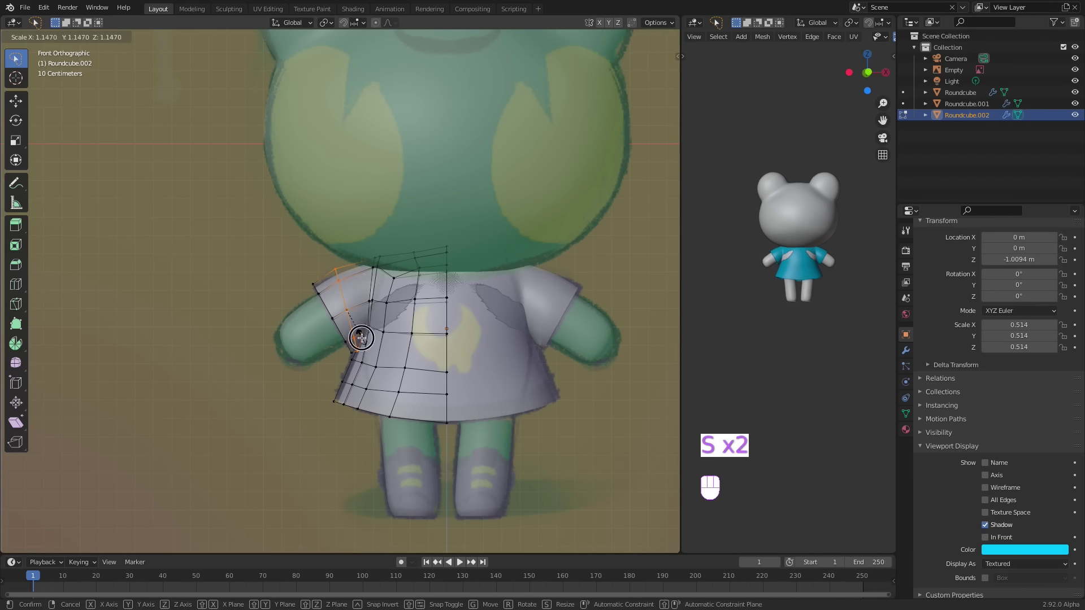
pyautogui.click(362, 338)
pyautogui.press('Tab')
pyautogui.click(374, 260)
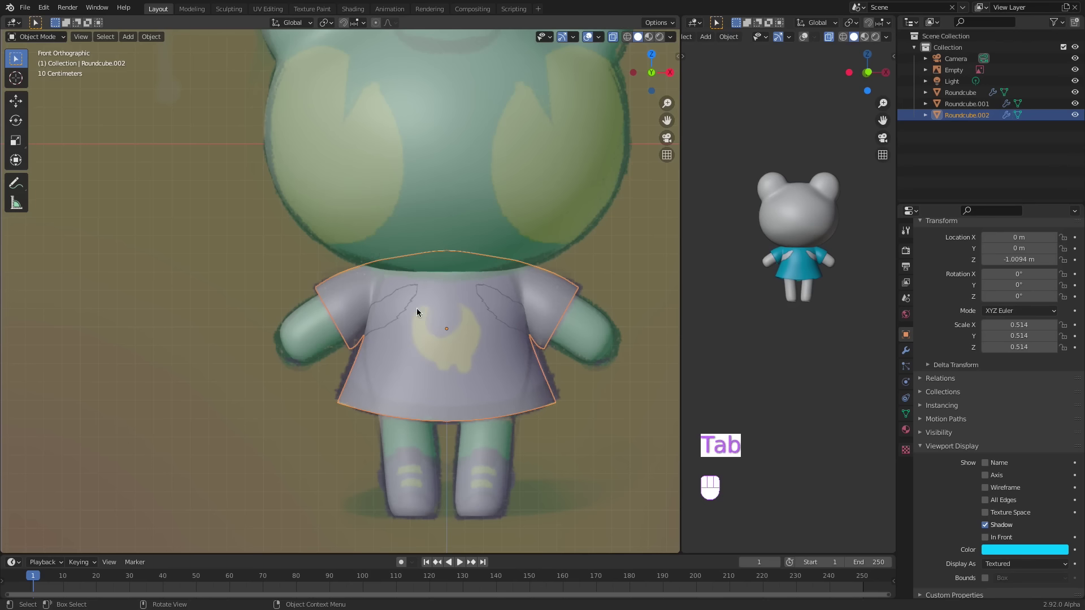
# - Scale the whole shirt object up slightly by about 1.007
pyautogui.press('s')
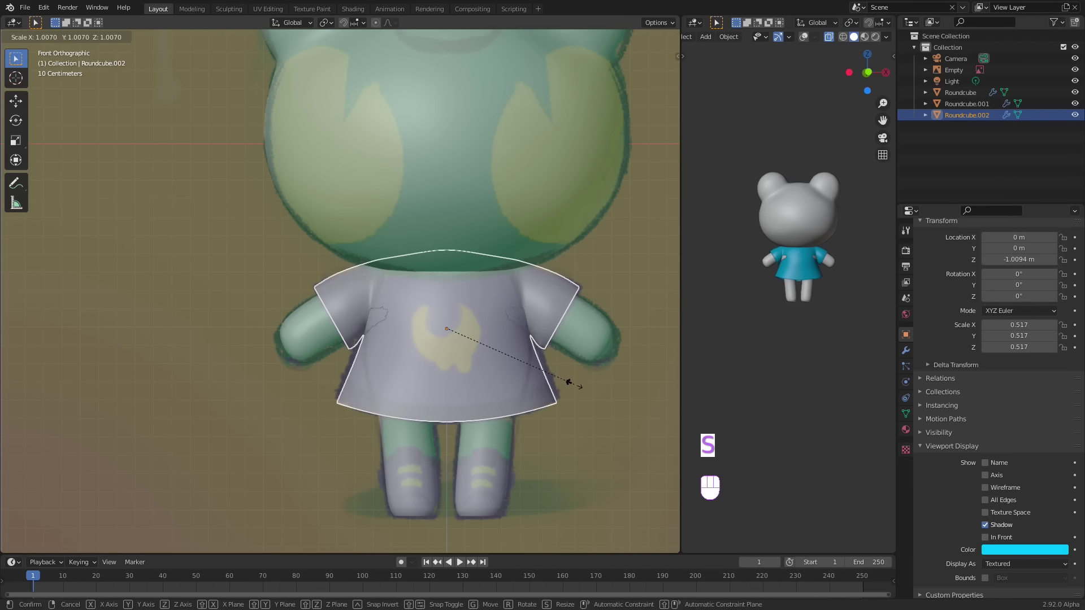
pyautogui.click(574, 385)
pyautogui.keyDown('shift'); pyautogui.moveTo(573, 387); pyautogui.dragTo(584, 337, button='middle'); pyautogui.keyUp('shift')
# - Add an edge loop around the body's lower leg, slid down slightly to mark the top of the foot
pyautogui.click(506, 412)
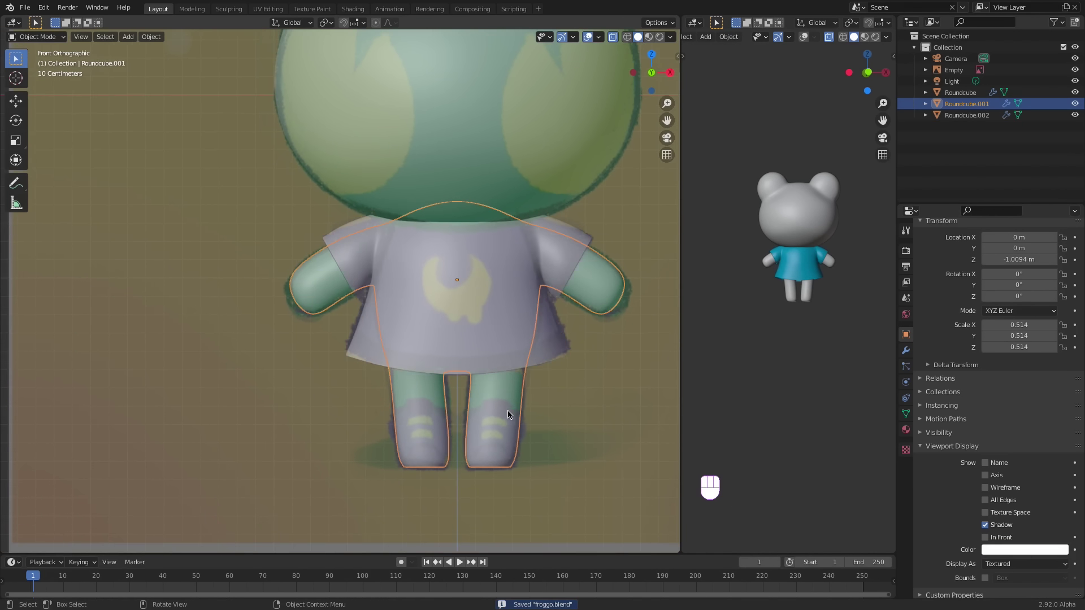
pyautogui.press('Tab')
pyautogui.click(516, 375)
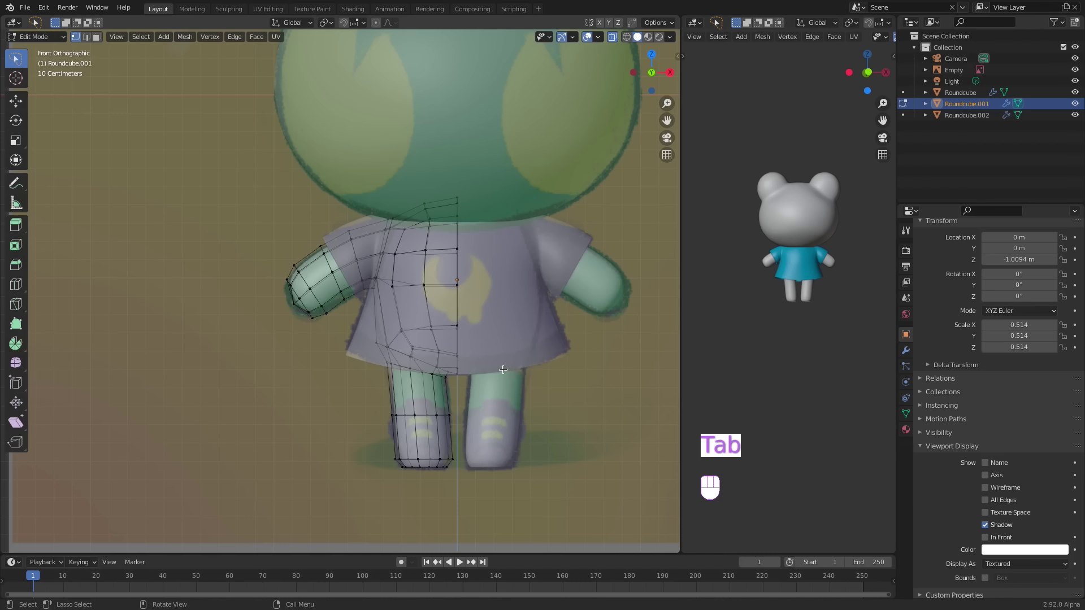
pyautogui.hotkey('ctrl', 'r')
pyautogui.click(452, 434)
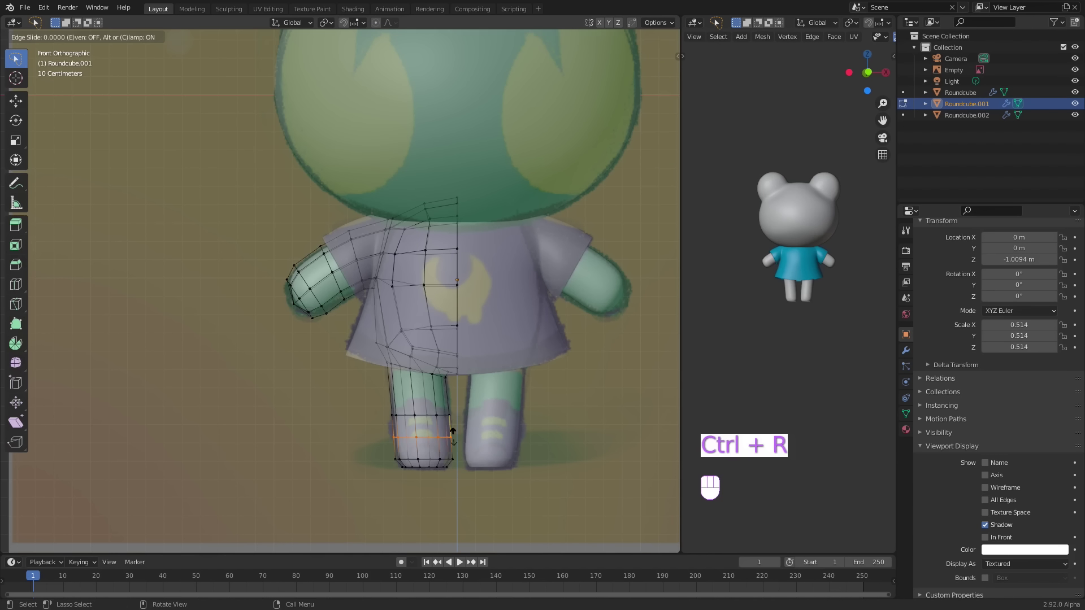
pyautogui.click(456, 444)
# - Select the front faces at the bottom of the leg and extrude them about 0.11 m forward along Y
pyautogui.moveTo(454, 443)
pyautogui.keyDown('ctrl'); pyautogui.mouseDown(button='middle')
pyautogui.moveTo(446, 403)
pyautogui.moveTo(427, 424)
pyautogui.moveTo(450, 440)
pyautogui.moveTo(448, 496)
pyautogui.moveTo(429, 444)
pyautogui.moveTo(437, 362)
pyautogui.moveTo(424, 524)
pyautogui.moveTo(452, 432)
pyautogui.mouseUp(button='middle'); pyautogui.keyUp('ctrl')
pyautogui.press('3')
pyautogui.keyDown('shift'); pyautogui.click(401, 458); pyautogui.keyUp('shift')
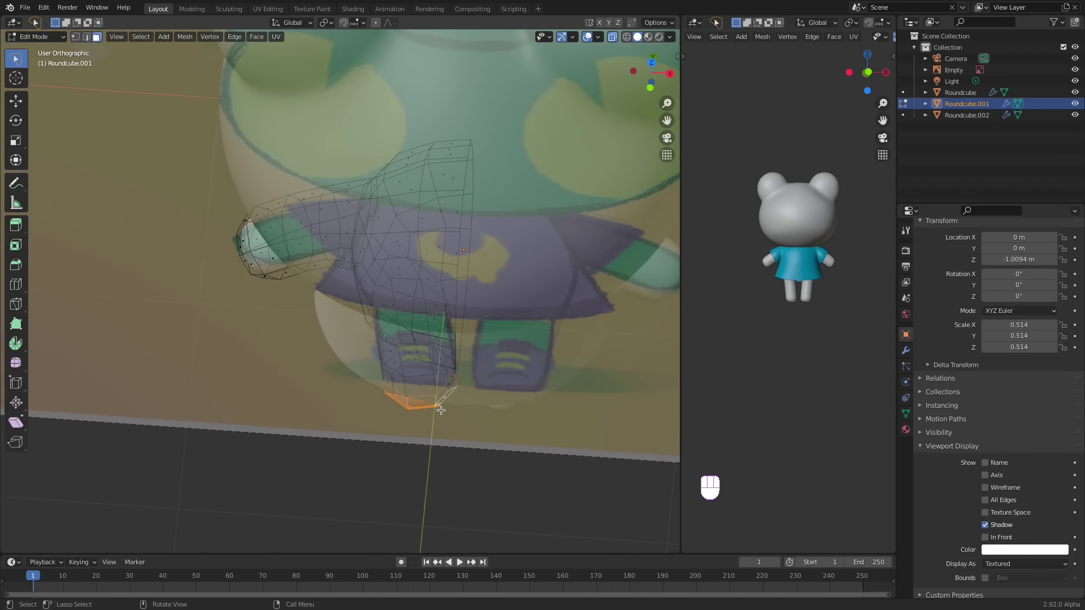
pyautogui.press('e')
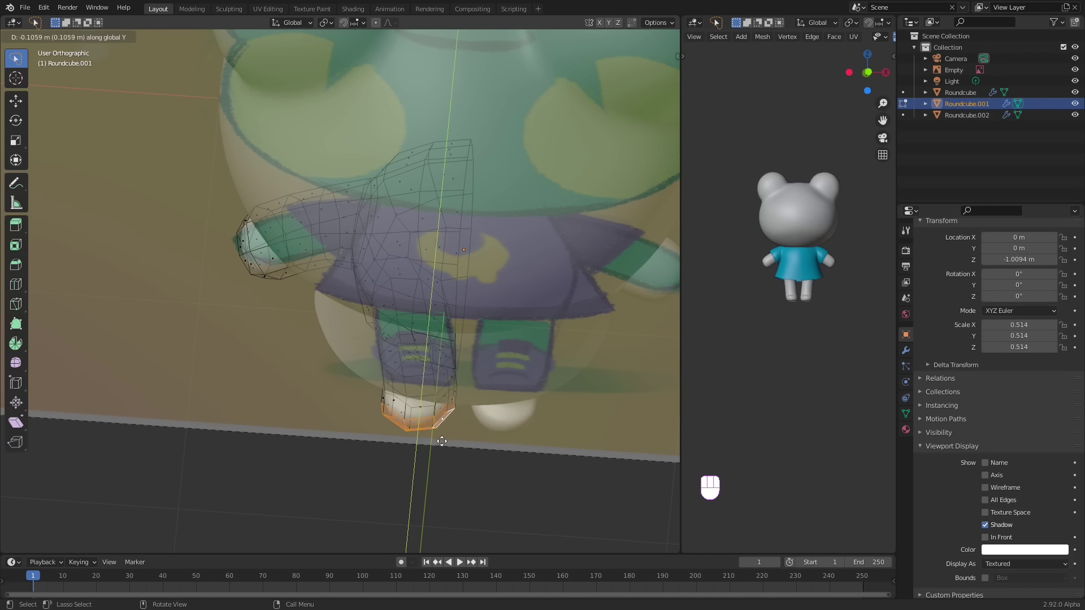
pyautogui.click(443, 442)
# - Reposition the extruded toe faces in top view and narrow them along X by about 0.89
pyautogui.press('KP_7')
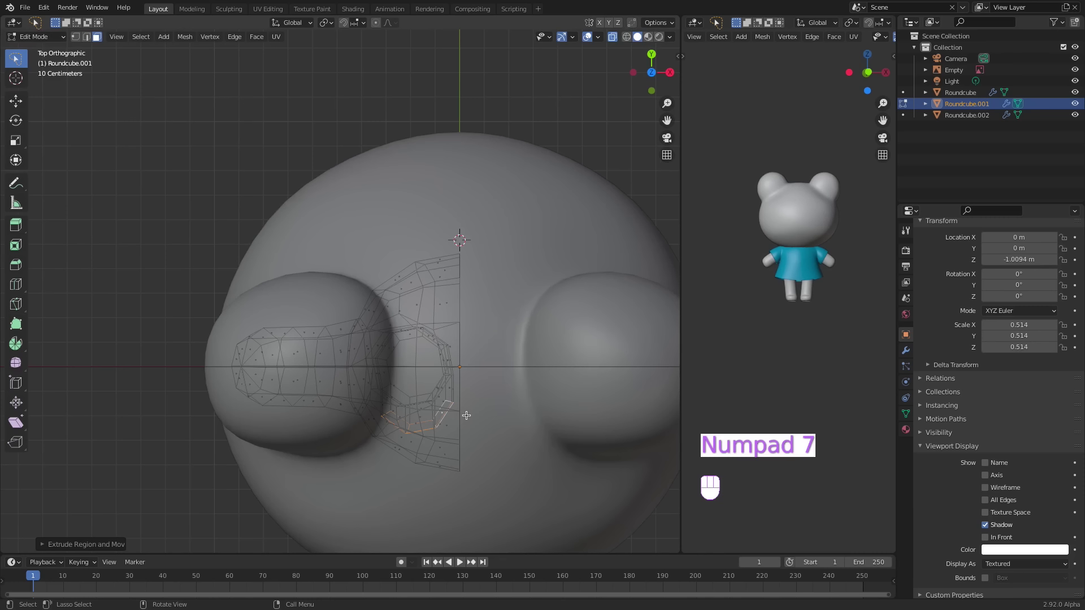
pyautogui.press('g')
pyautogui.click(486, 447)
pyautogui.press('s')
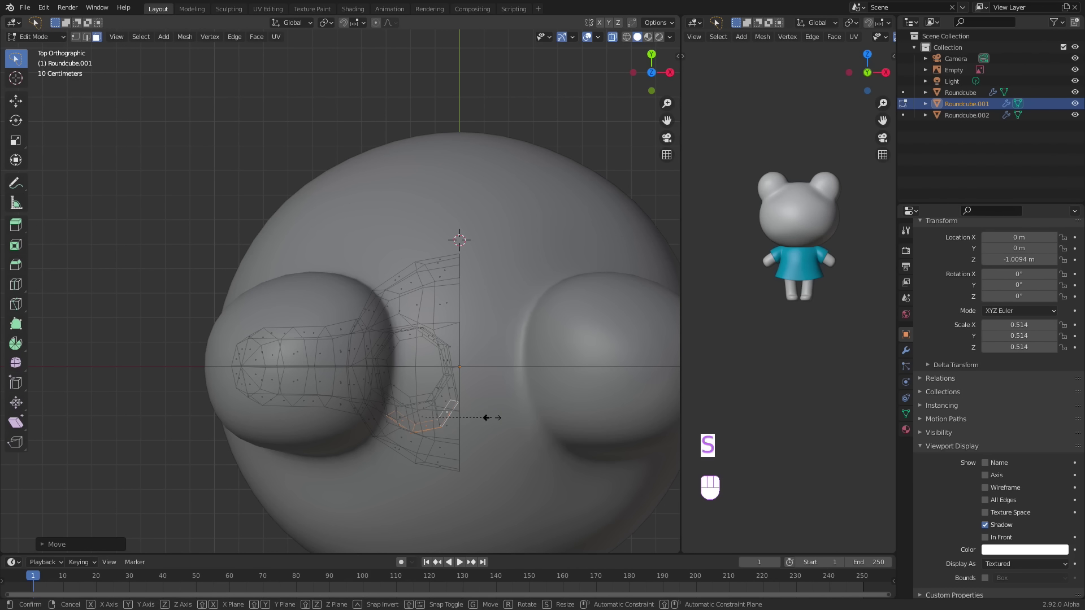
pyautogui.press('x')
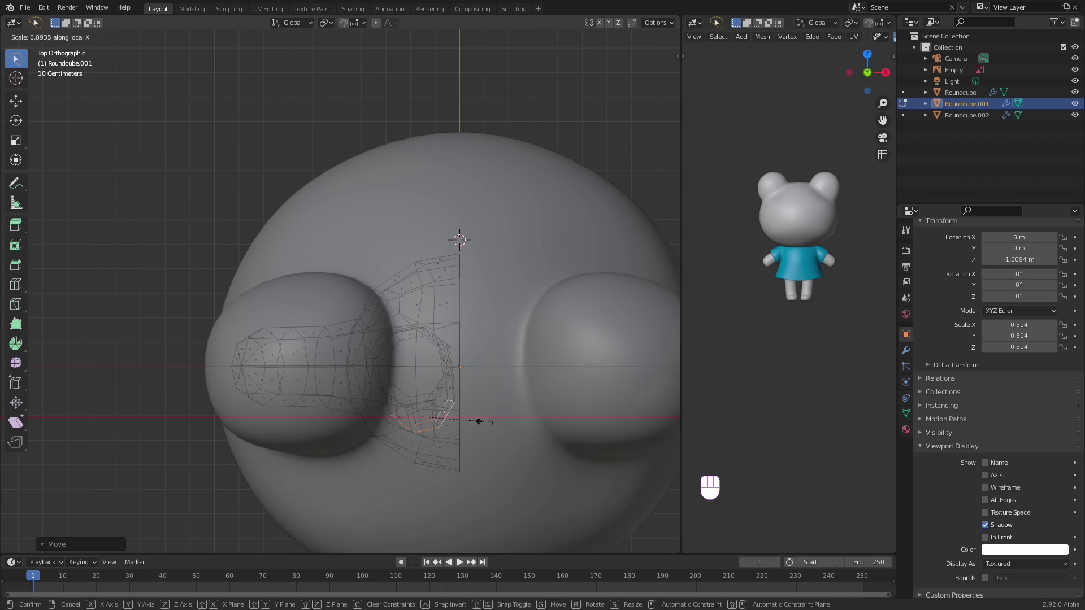
pyautogui.click(479, 421)
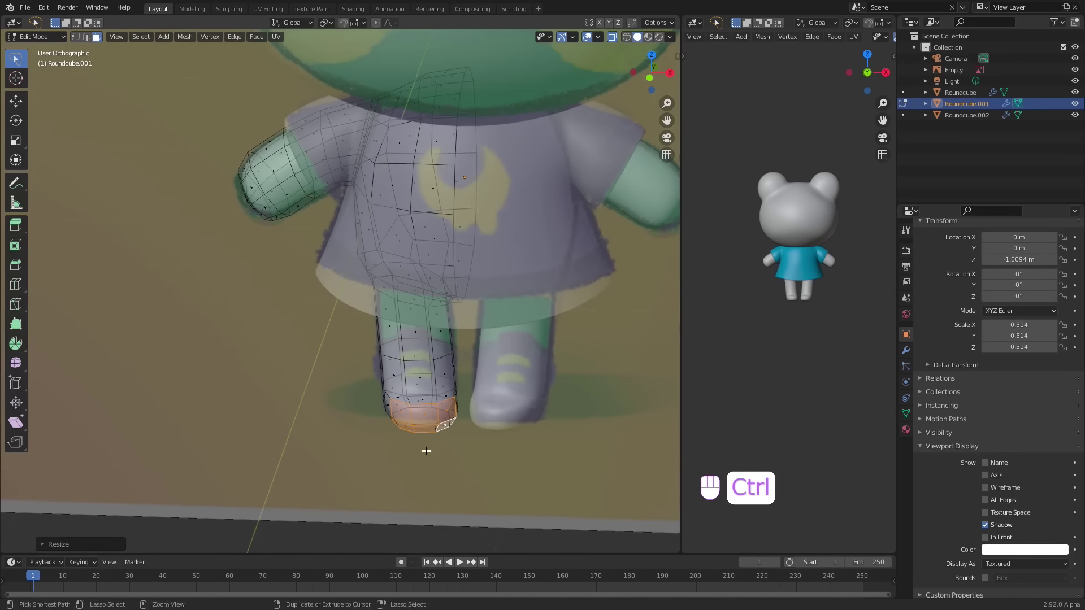
# - Lower the upper corner vertices on both sides of the toe to slope its top
pyautogui.keyDown('ctrl'); pyautogui.moveTo(427, 451); pyautogui.dragTo(561, 381, button='middle'); pyautogui.keyUp('ctrl')
pyautogui.press('1')
pyautogui.click(559, 398)
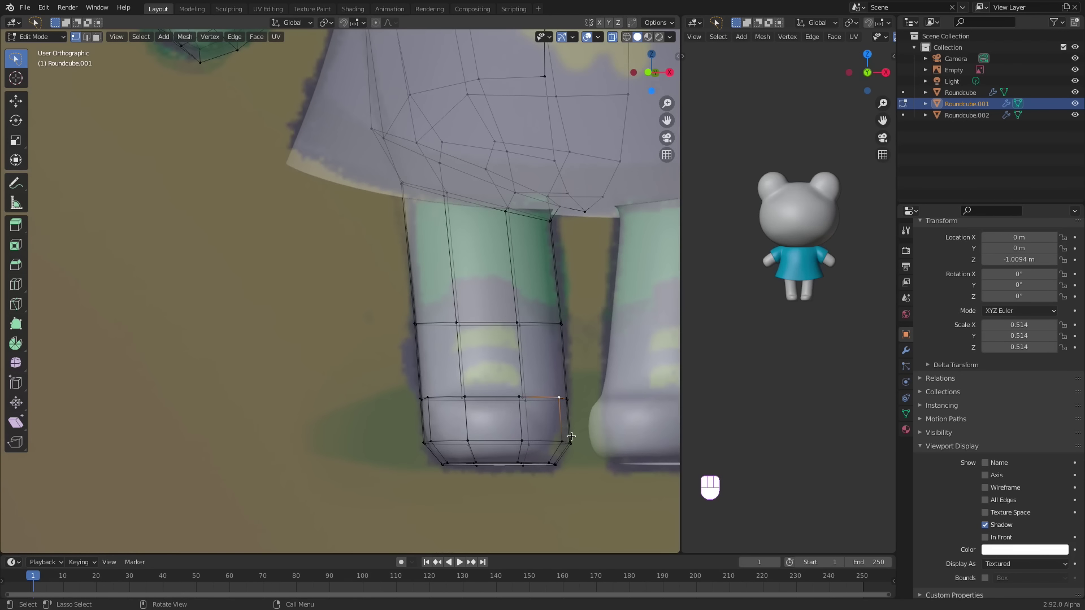
pyautogui.press('g')
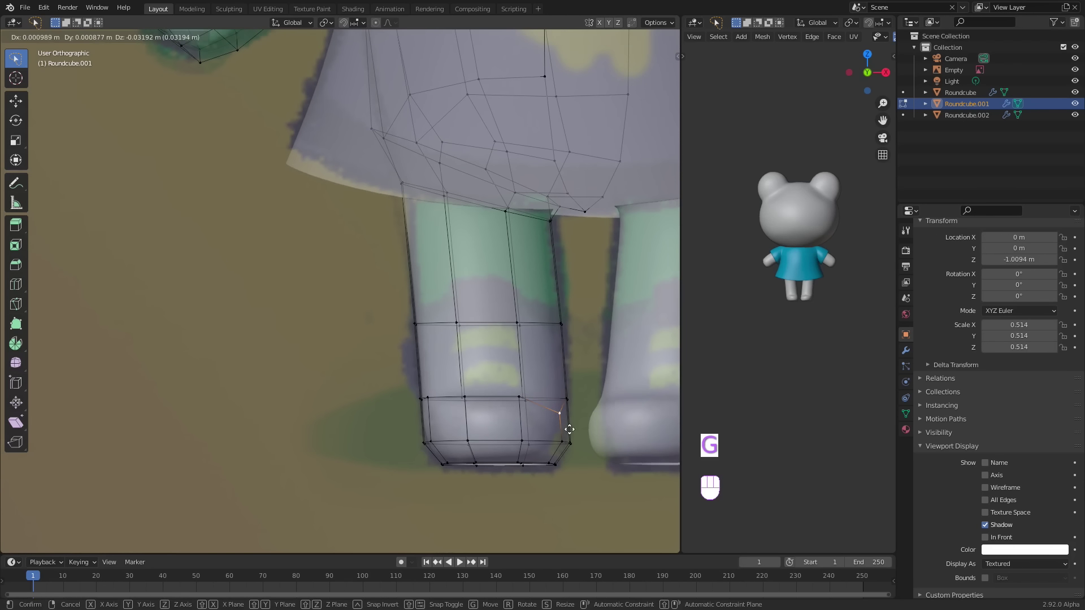
pyautogui.click(556, 415)
pyautogui.moveTo(437, 395)
pyautogui.mouseDown(button='middle')
pyautogui.moveTo(448, 439)
pyautogui.moveTo(637, 439)
pyautogui.moveTo(429, 380)
pyautogui.mouseUp(button='middle')
pyautogui.click(430, 411)
pyautogui.press('g')
pyautogui.click(471, 461)
# - Add an edge loop around the lower leg and slide it down close to the top of the foot
pyautogui.hotkey('ctrl', 'r')
pyautogui.click(430, 380)
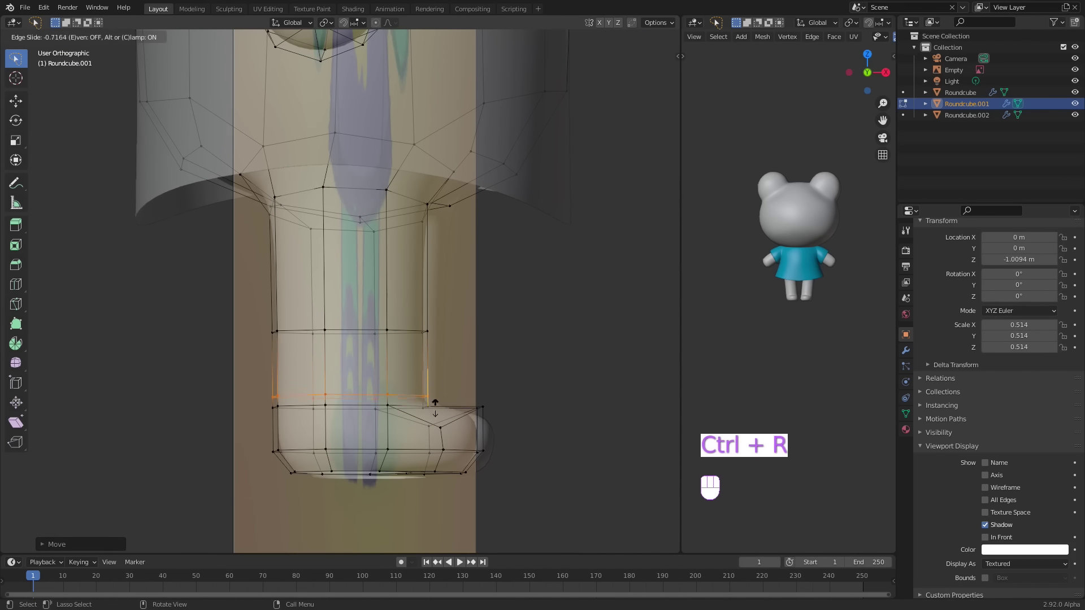
pyautogui.click(435, 416)
# - Move the toe's top front edge and push its frontmost vertices forward in side view
pyautogui.moveTo(517, 408); pyautogui.dragTo(513, 436, button='middle')
pyautogui.press('g')
pyautogui.click(512, 436)
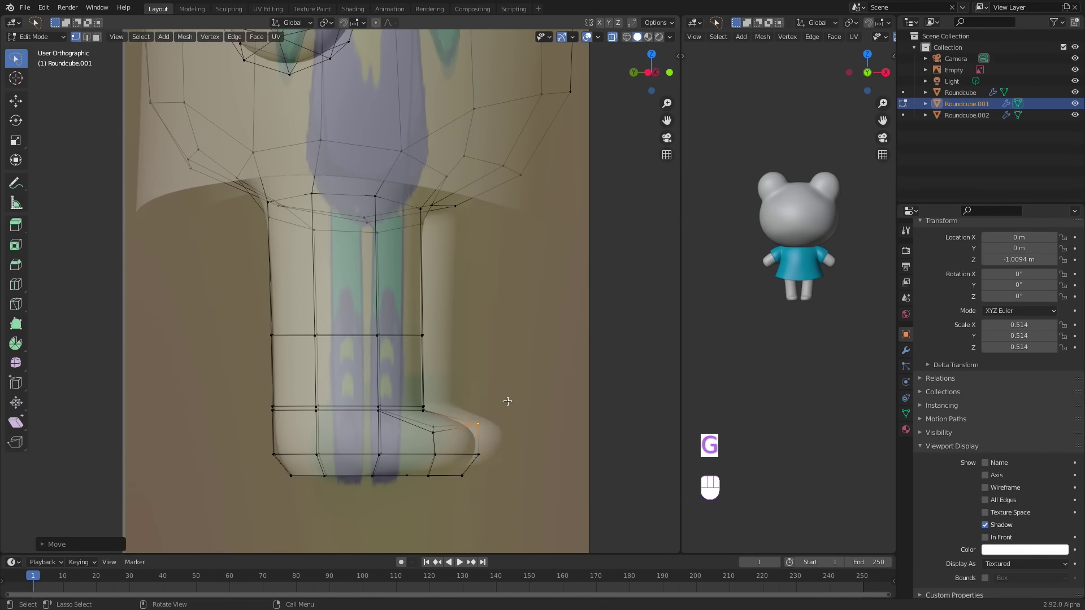
pyautogui.press('ctrl+KP_3')
pyautogui.press('g')
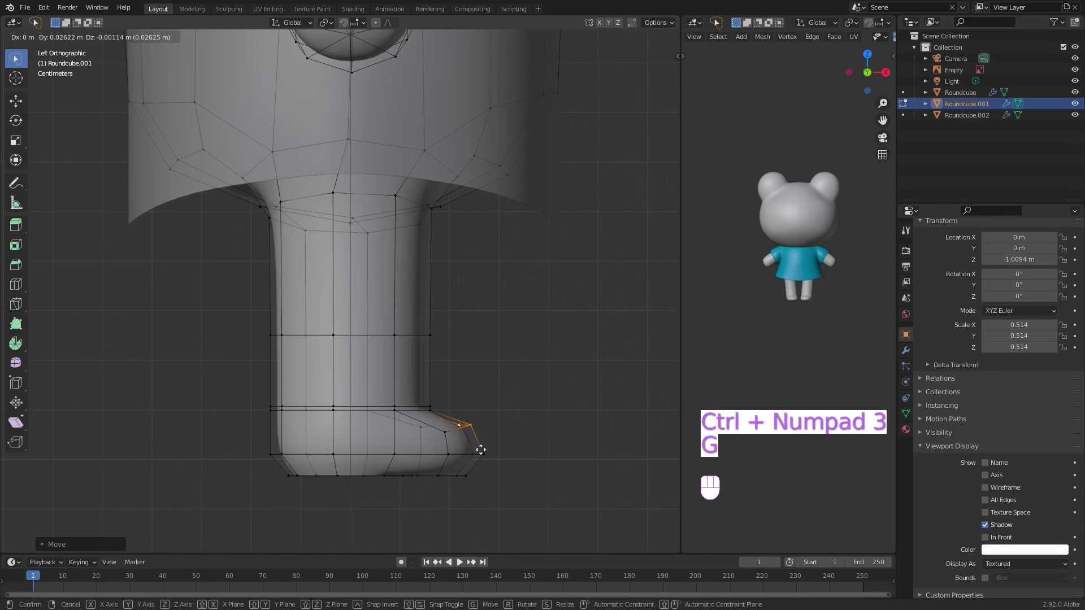
pyautogui.click(482, 433)
pyautogui.moveTo(474, 462); pyautogui.dragTo(499, 449)
pyautogui.press('g')
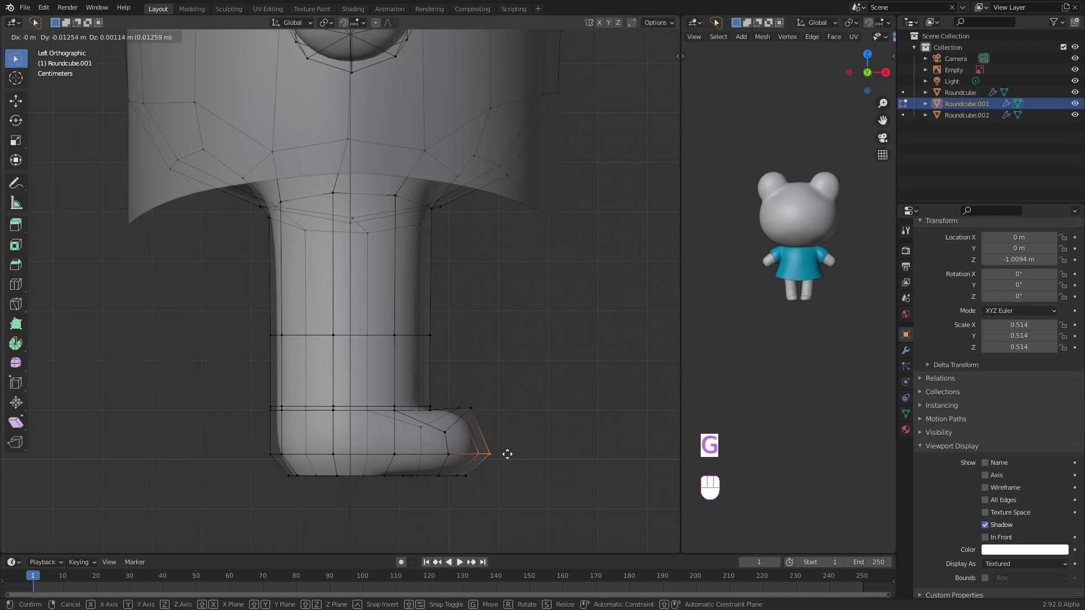
pyautogui.click(506, 453)
# - Try narrowing the toe's top edge along X and raising it along Z, and undo both changes
pyautogui.moveTo(512, 414); pyautogui.dragTo(565, 436, button='middle')
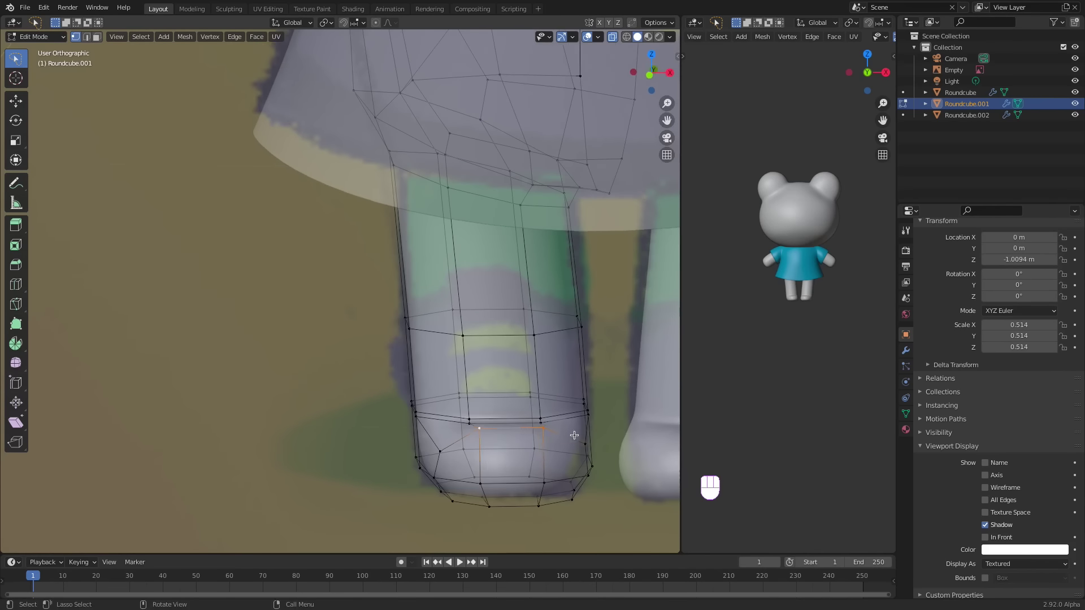
pyautogui.press('s')
pyautogui.press('x')
pyautogui.click(533, 435)
pyautogui.press('g')
pyautogui.press('z')
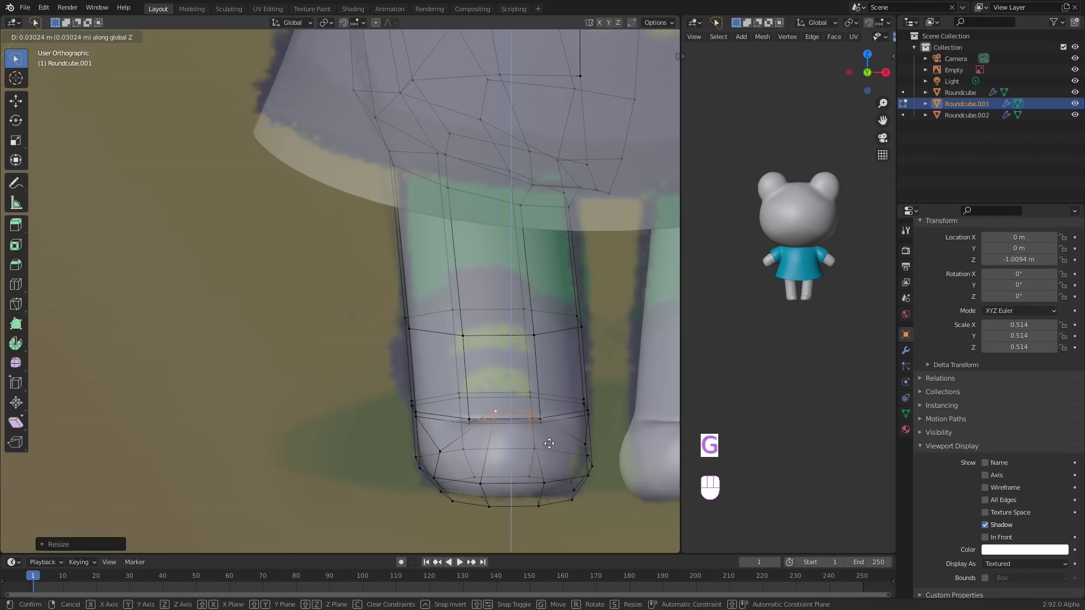
pyautogui.click(549, 457)
pyautogui.keyDown('ctrl'); pyautogui.moveTo(791, 373); pyautogui.dragTo(791, 241, button='middle'); pyautogui.keyUp('ctrl')
pyautogui.keyDown('shift'); pyautogui.moveTo(542, 376); pyautogui.dragTo(540, 378, button='middle'); pyautogui.keyUp('shift')
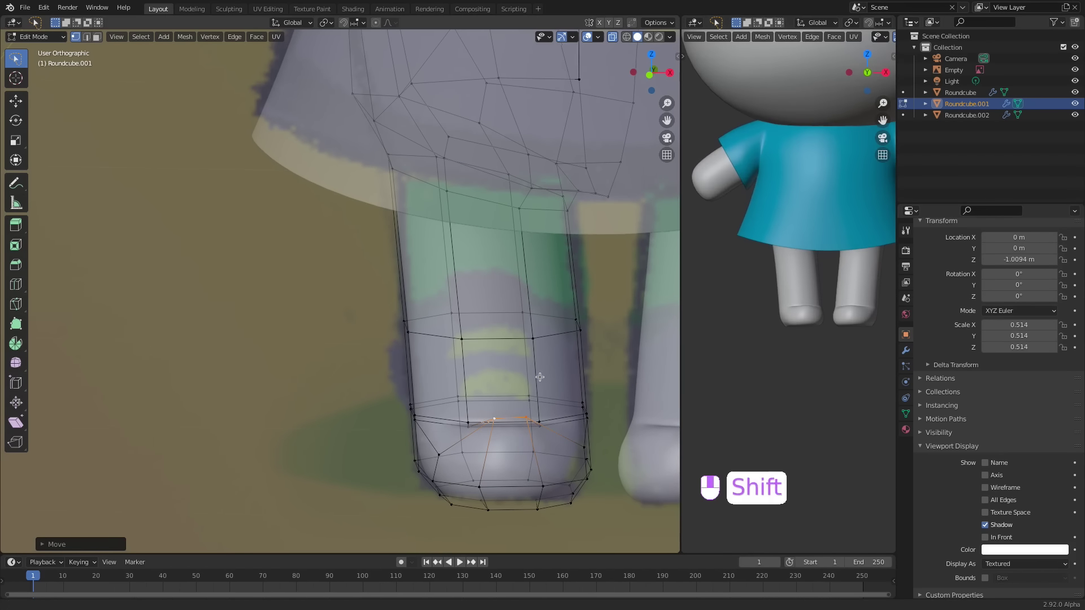
pyautogui.press('super+z')
pyautogui.press('super+z')
# - Lower the toe's top front edge in side view to round the foot's profile
pyautogui.moveTo(543, 448); pyautogui.dragTo(673, 433, button='middle')
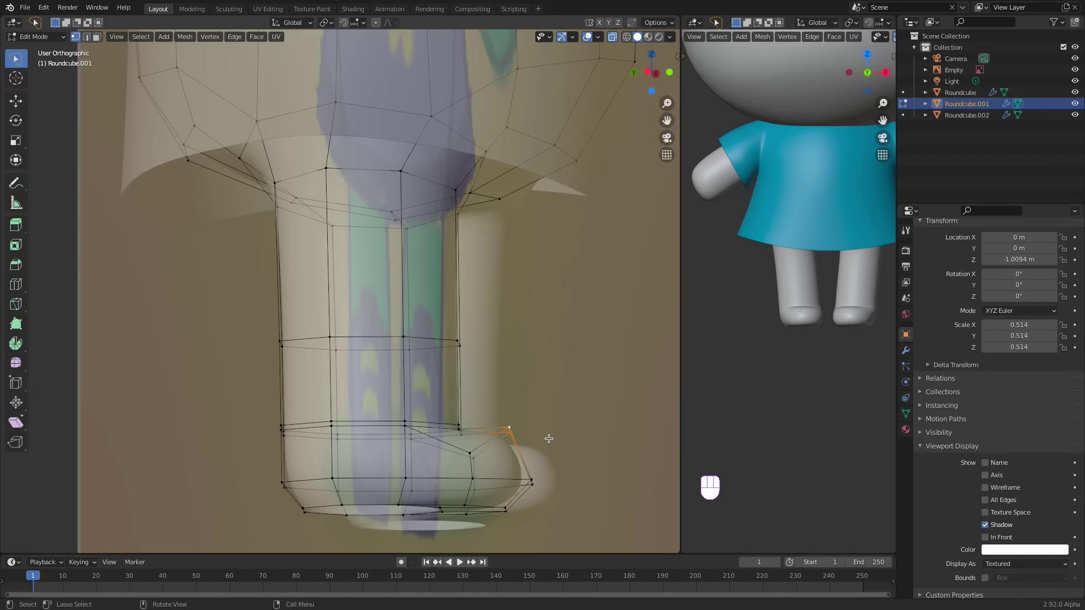
pyautogui.press('KP_3')
pyautogui.press('g')
pyautogui.click(520, 483)
pyautogui.moveTo(521, 483); pyautogui.dragTo(705, 410, button='middle')
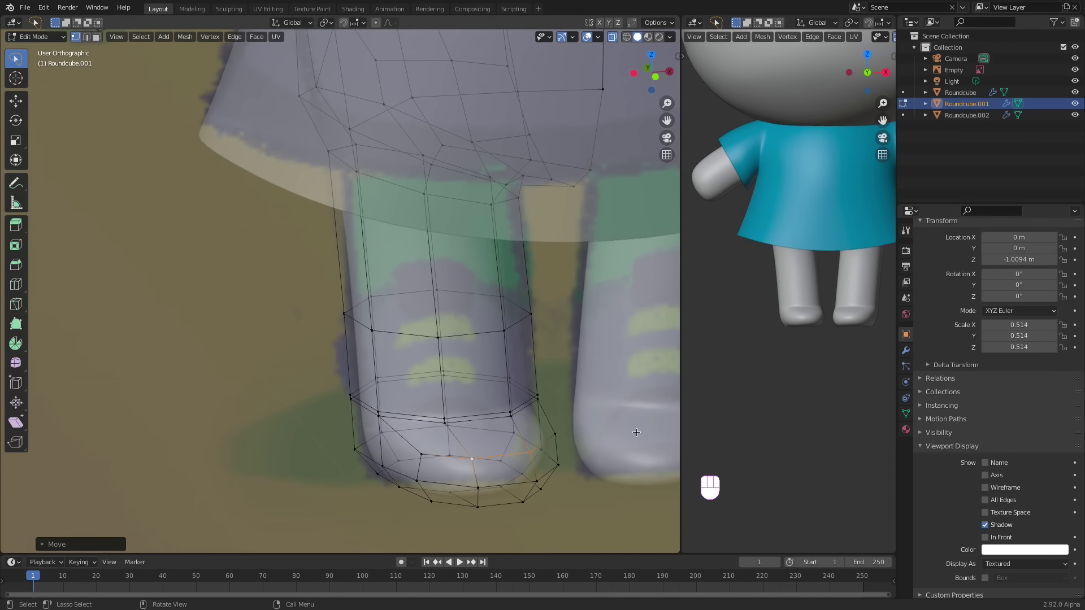
# - Select the side vertices of the loops above the foot and move them down along Z
pyautogui.moveTo(507, 464); pyautogui.dragTo(469, 445, button='middle')
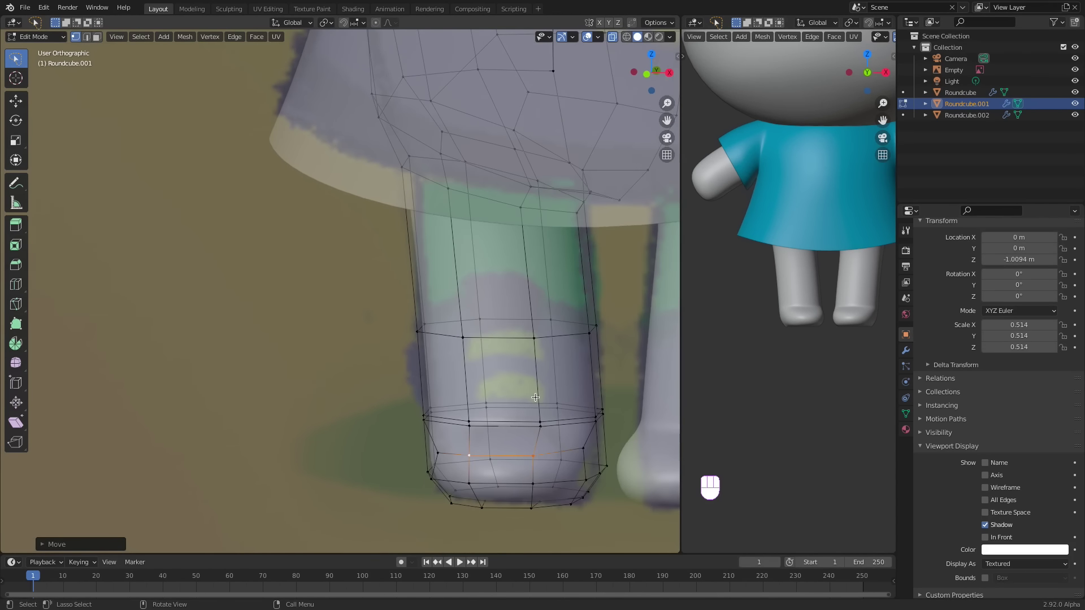
pyautogui.moveTo(598, 405); pyautogui.dragTo(568, 397, button='middle')
pyautogui.click(621, 424)
pyautogui.keyDown('shift'); pyautogui.click(622, 429); pyautogui.keyUp('shift')
pyautogui.moveTo(418, 421); pyautogui.dragTo(468, 428, button='middle')
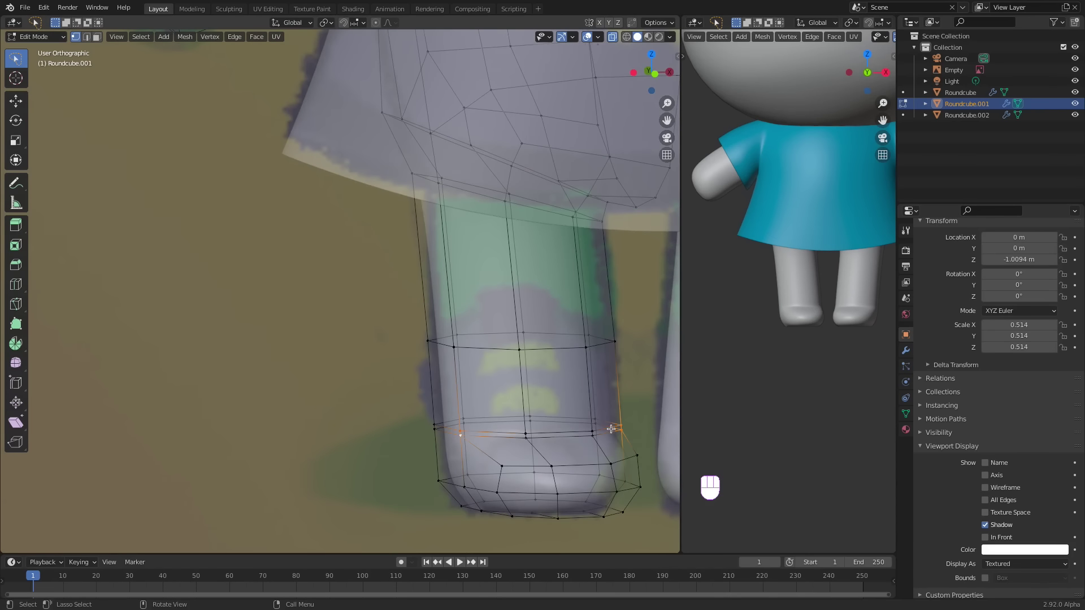
pyautogui.moveTo(611, 429); pyautogui.dragTo(583, 423, button='middle')
pyautogui.press('g')
pyautogui.press('z')
pyautogui.click(628, 476)
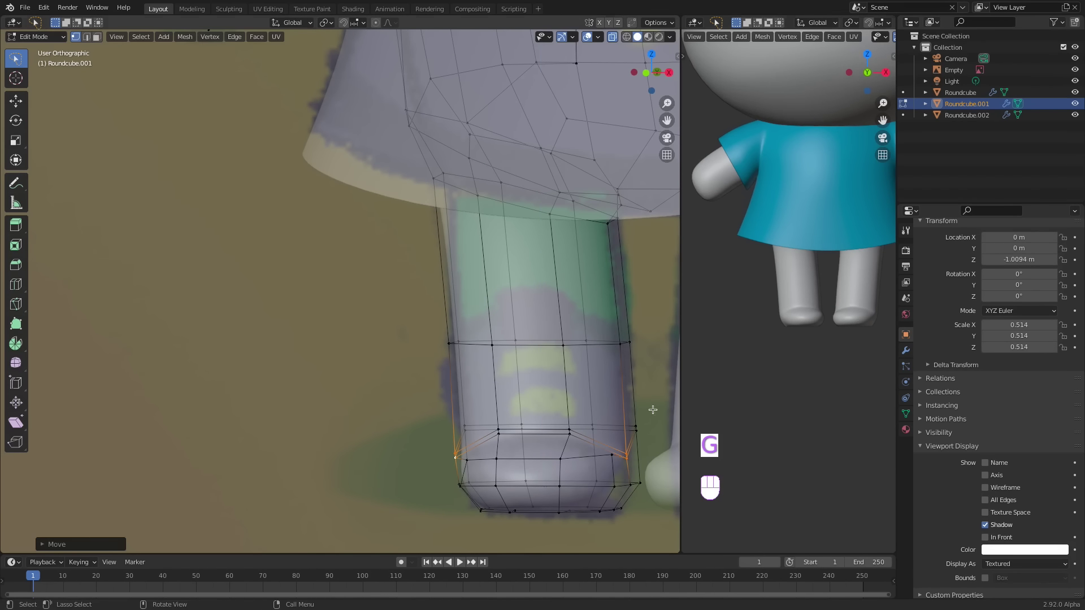
# - Move the inner and outer upper corner vertices of the toe to even out its rounding
pyautogui.press('KP_1')
pyautogui.press('KP_1')
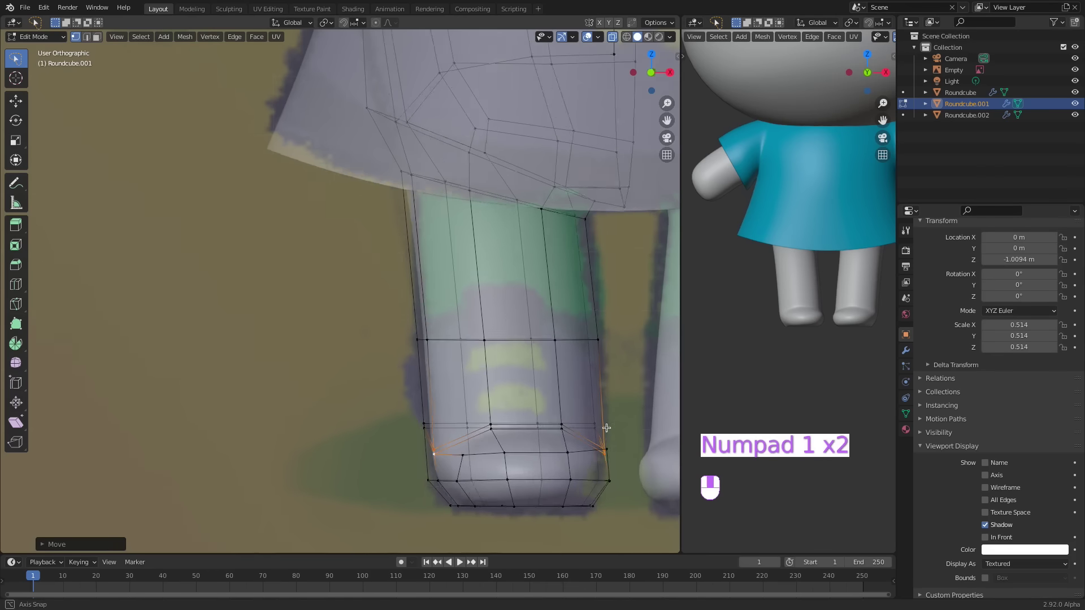
pyautogui.moveTo(607, 428); pyautogui.dragTo(605, 460, button='middle')
pyautogui.press('g')
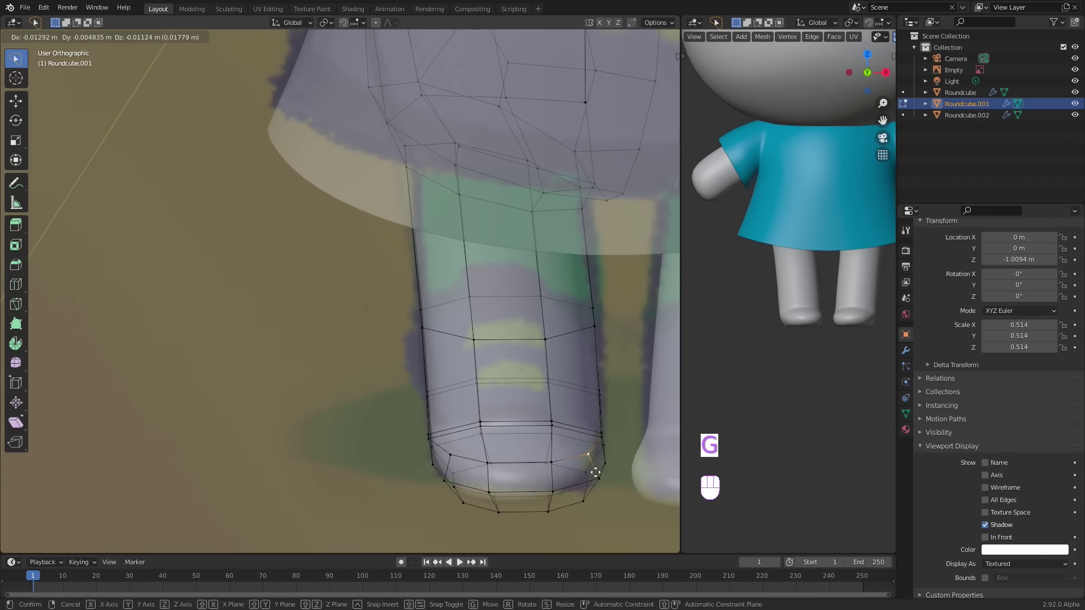
pyautogui.click(595, 472)
pyautogui.click(451, 454)
pyautogui.moveTo(463, 452); pyautogui.dragTo(565, 381, button='middle')
pyautogui.press('g')
pyautogui.click(472, 455)
# - Reposition further vertices along both sides of the toe to smooth the foot's outline
pyautogui.press('g')
pyautogui.click(475, 494)
pyautogui.click(601, 482)
pyautogui.press('g')
pyautogui.click(603, 487)
pyautogui.press('g')
pyautogui.click(592, 356)
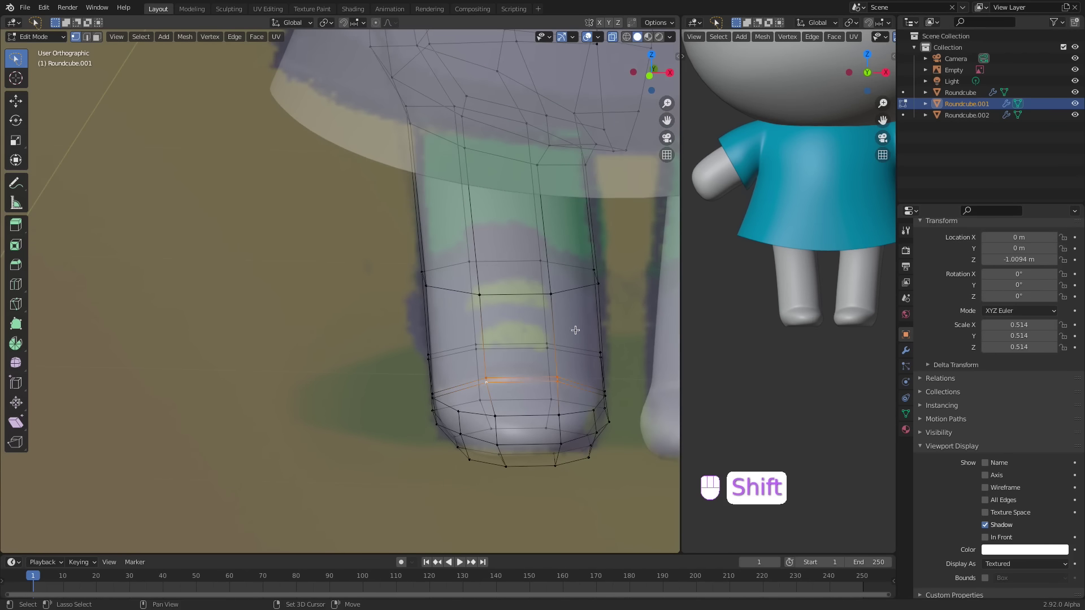
# - Raise the front edges where the leg meets the foot slightly along Z
pyautogui.press('g')
pyautogui.press('z')
pyautogui.click(547, 401)
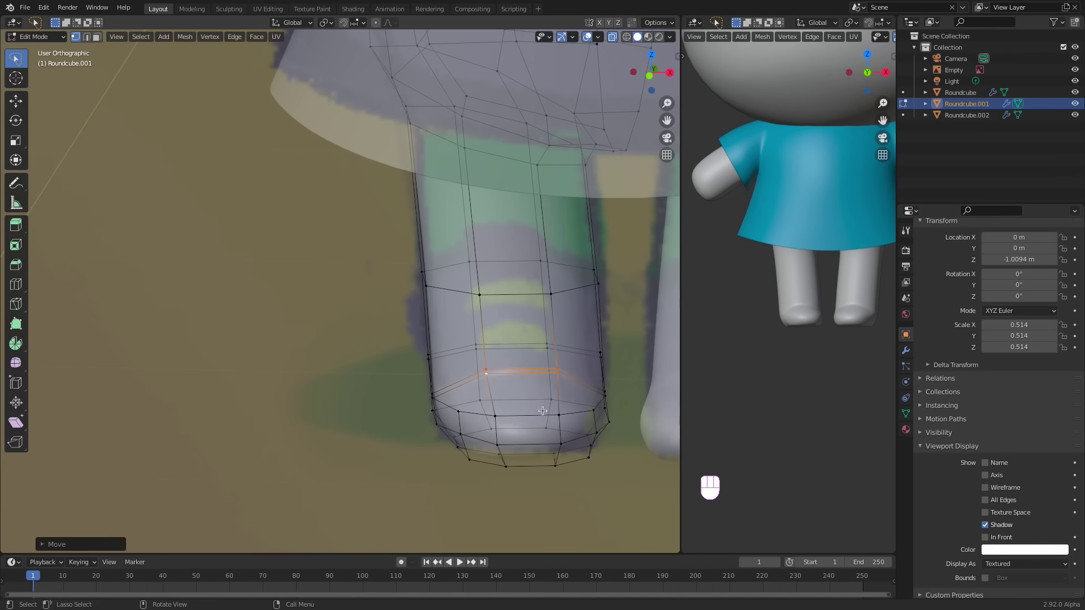
# - Fill between selected vertices on the underside of the foot and return to Object Mode in front view
pyautogui.moveTo(544, 403); pyautogui.dragTo(399, 351, button='middle')
pyautogui.scroll(2, 408, 356)
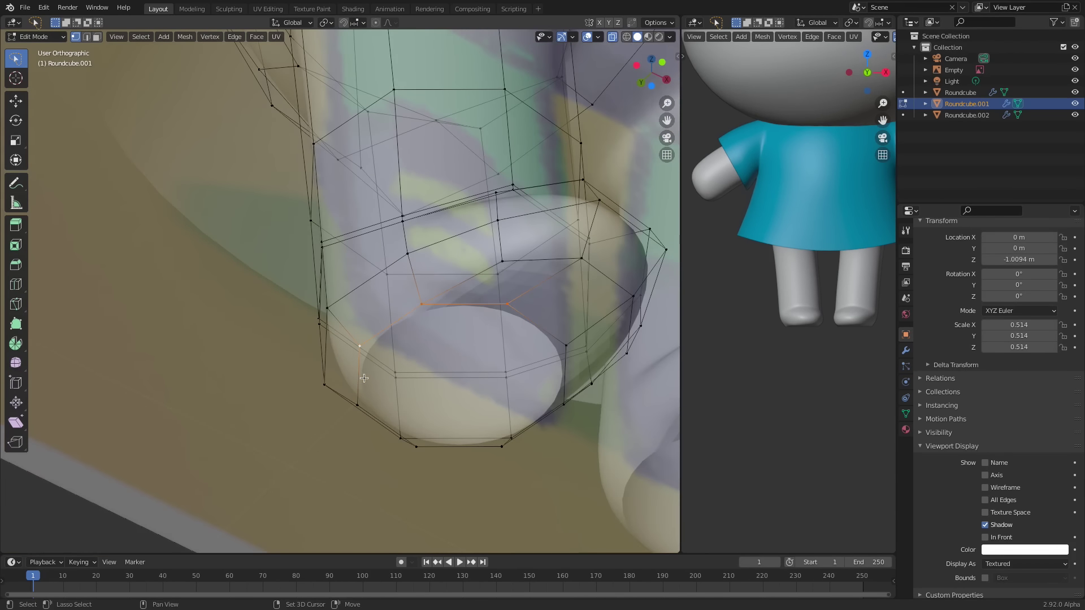
pyautogui.moveTo(440, 406); pyautogui.dragTo(517, 287, button='middle')
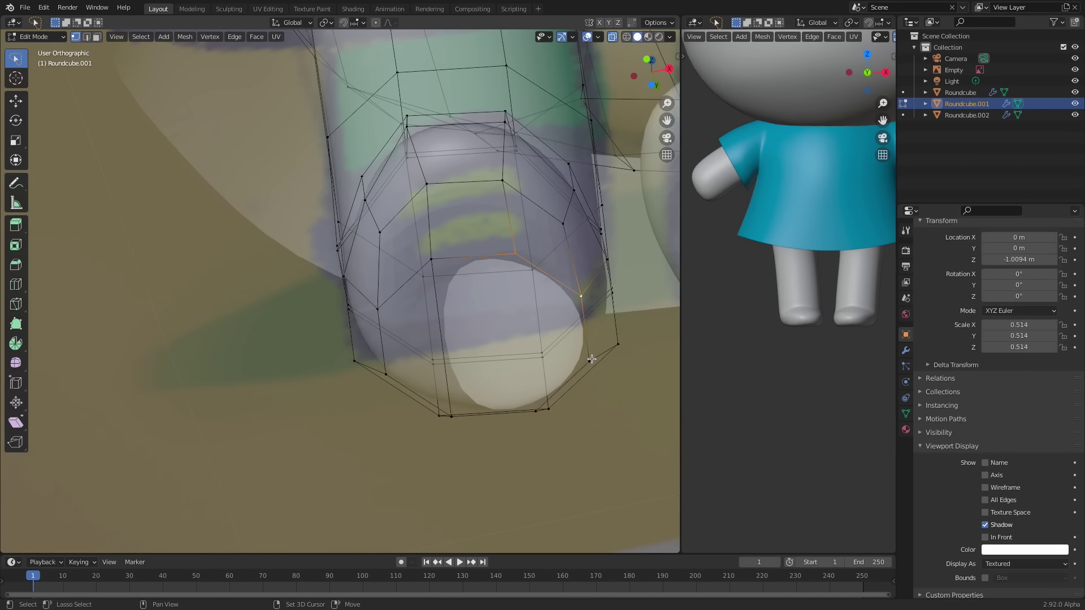
pyautogui.moveTo(592, 359); pyautogui.dragTo(529, 322, button='middle')
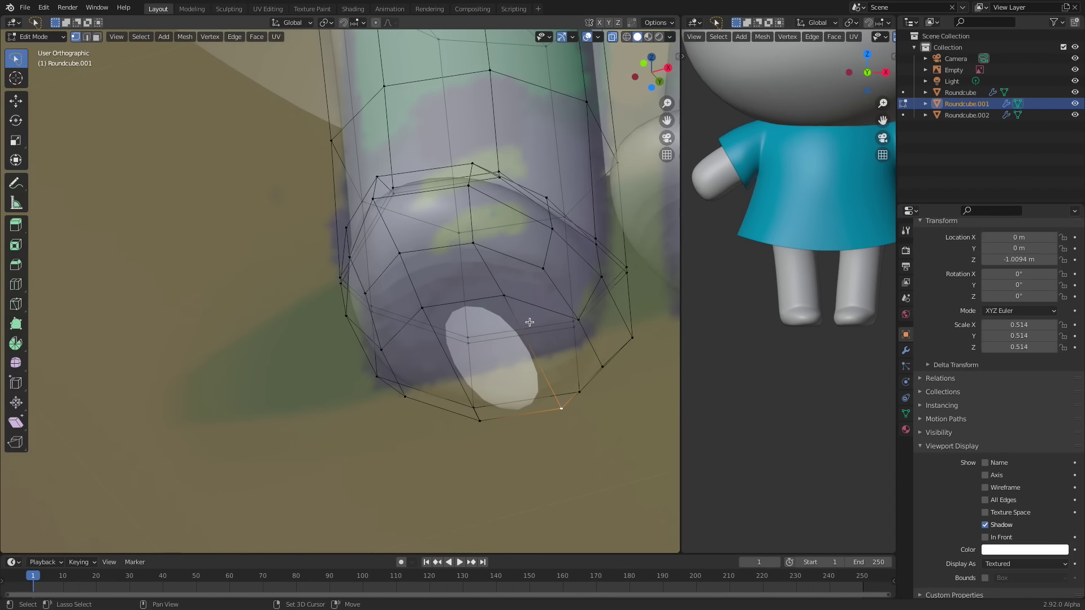
pyautogui.moveTo(447, 315); pyautogui.dragTo(476, 425, button='middle')
pyautogui.keyDown('shift'); pyautogui.click(468, 457); pyautogui.keyUp('shift')
pyautogui.press('f')
pyautogui.press('KP_1')
pyautogui.press('Tab')
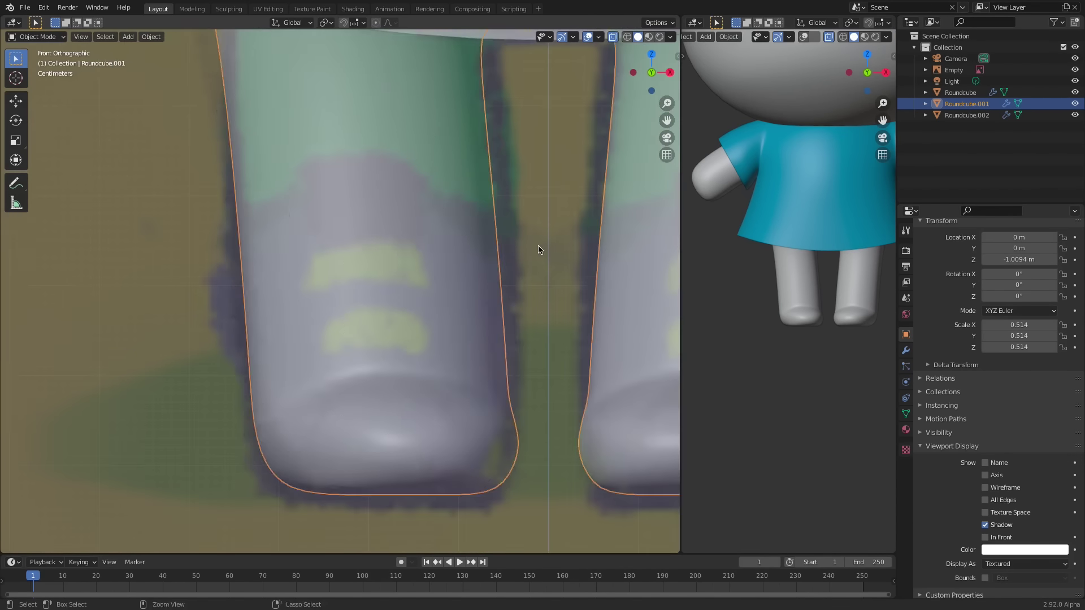
# - Select the reference image empty and hide it
pyautogui.keyDown('shift'); pyautogui.moveTo(540, 249); pyautogui.dragTo(412, 315, button='middle'); pyautogui.keyUp('shift')
pyautogui.keyDown('ctrl'); pyautogui.moveTo(412, 315); pyautogui.dragTo(585, 276, button='middle'); pyautogui.keyUp('ctrl')
pyautogui.click(585, 276)
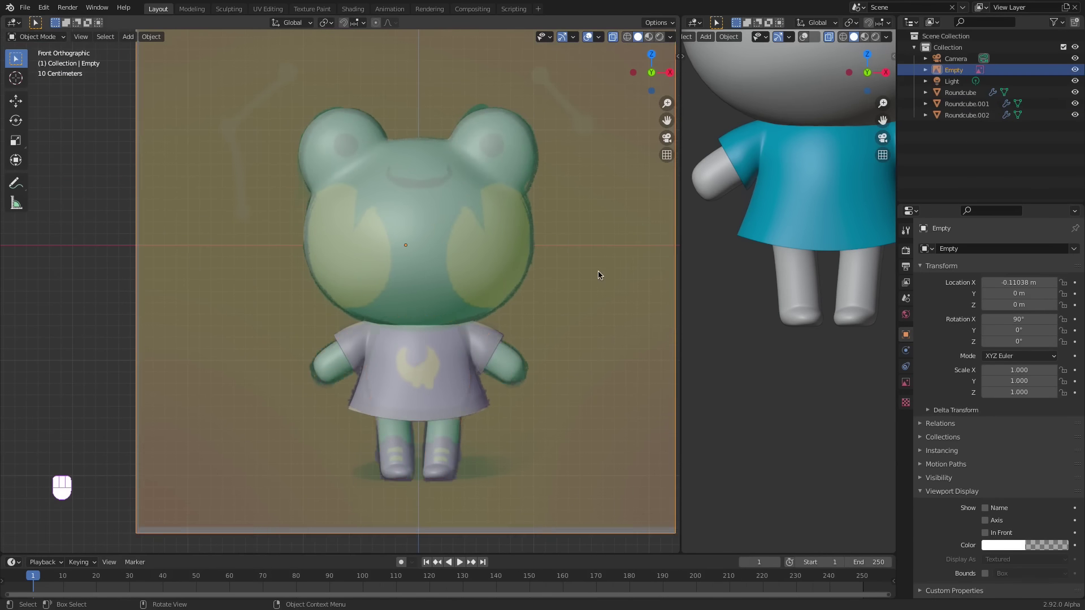
pyautogui.press('h')
# - Rename the head object as Head and the shirt object as Tshirt
pyautogui.click(959, 93)
pyautogui.write('Head')
pyautogui.press('Return')
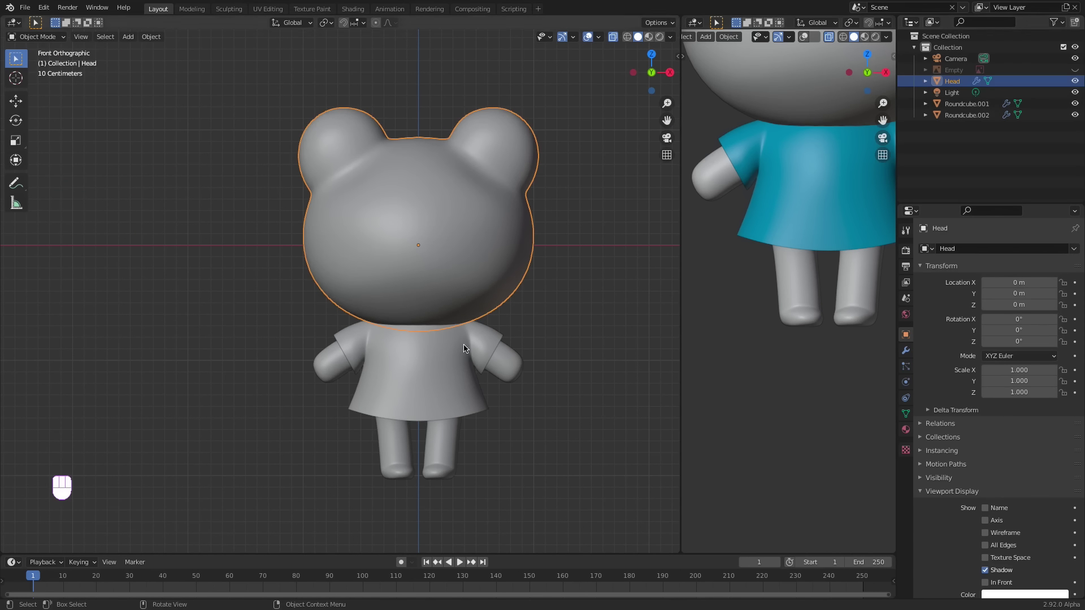
pyautogui.doubleClick(967, 114)
pyautogui.write('Tshirt')
pyautogui.press('Return')
# - Rename the Roundcube.001 object as Body
pyautogui.doubleClick(972, 104)
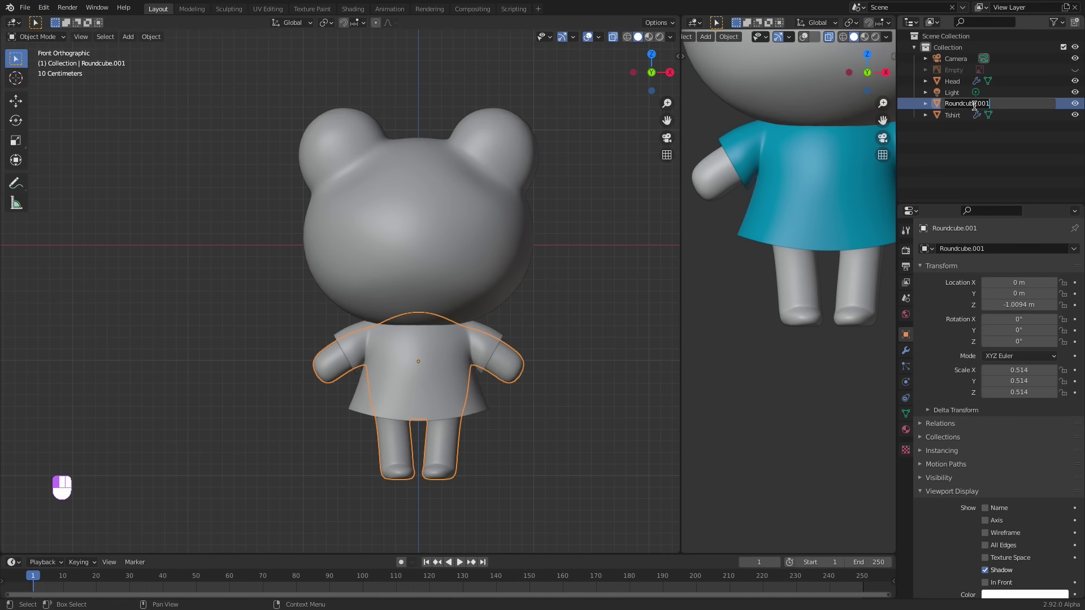
pyautogui.press('Return')
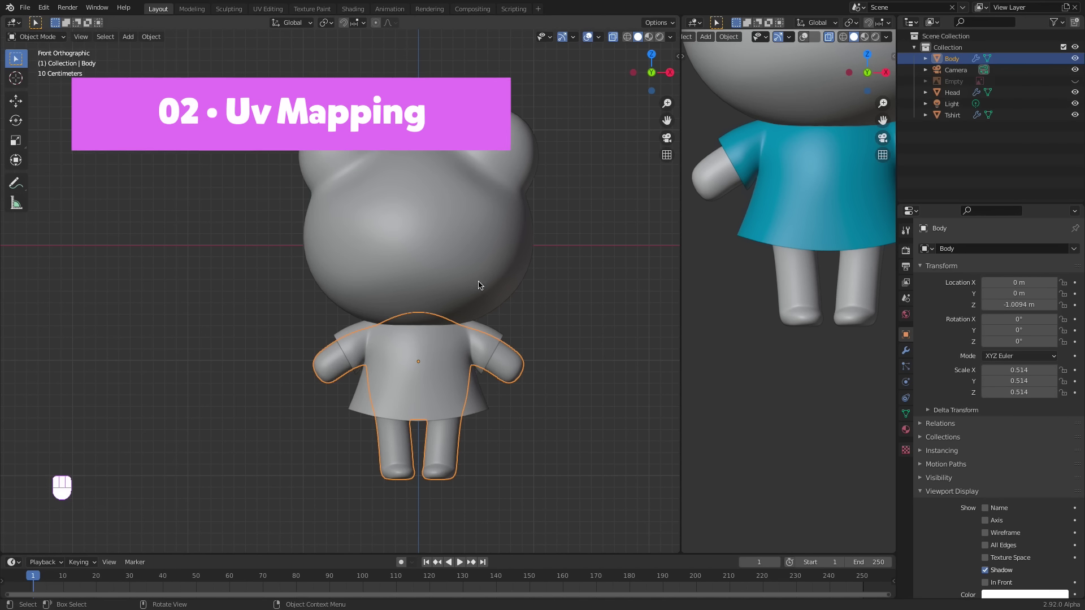
# - Apply the Mirror modifier on the Head, Tshirt and Body objects, keeping their Subdivision modifiers
pyautogui.click(499, 266)
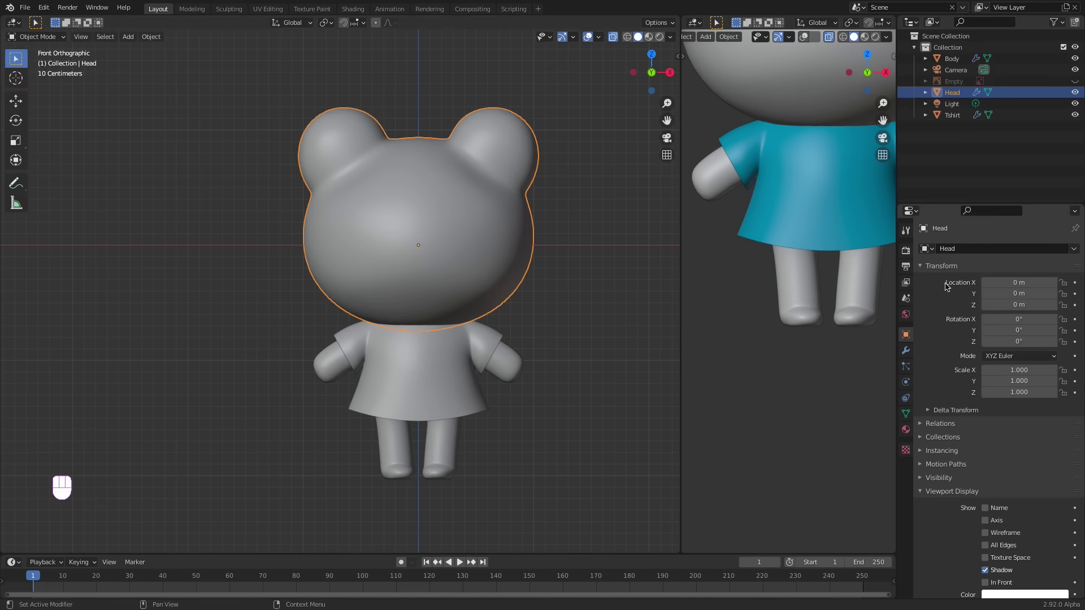
pyautogui.click(907, 350)
pyautogui.click(1049, 295)
pyautogui.click(1041, 309)
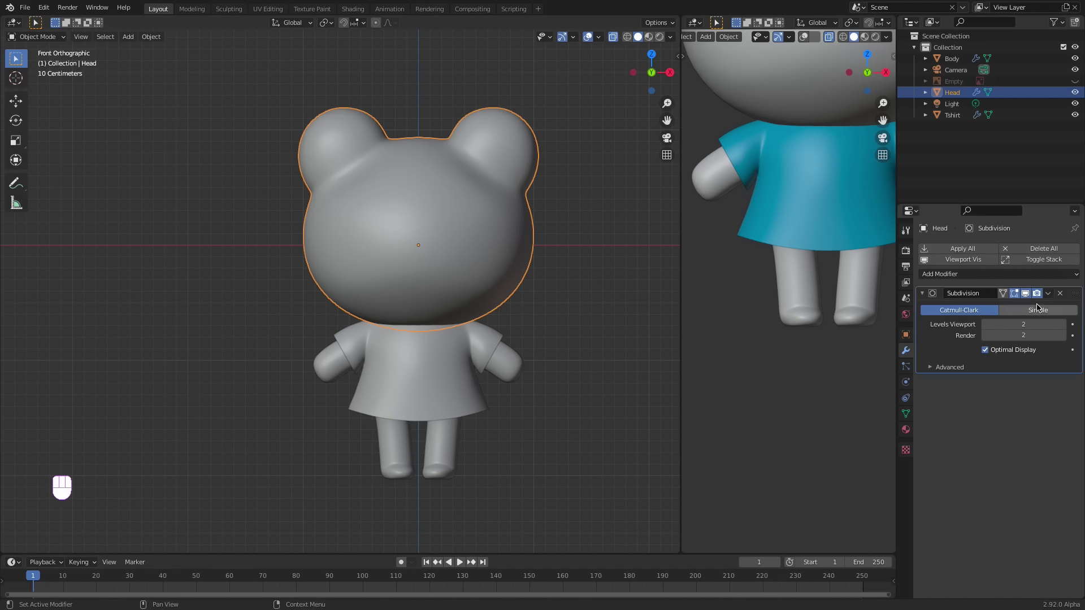
pyautogui.click(479, 346)
pyautogui.click(1049, 294)
pyautogui.click(1041, 308)
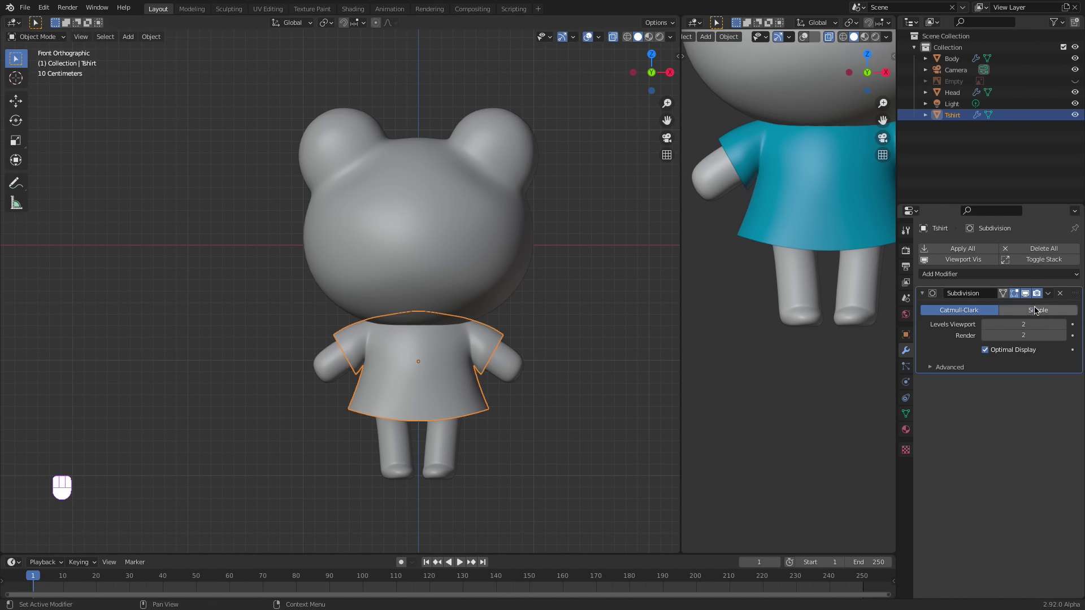
pyautogui.click(511, 355)
pyautogui.click(1048, 295)
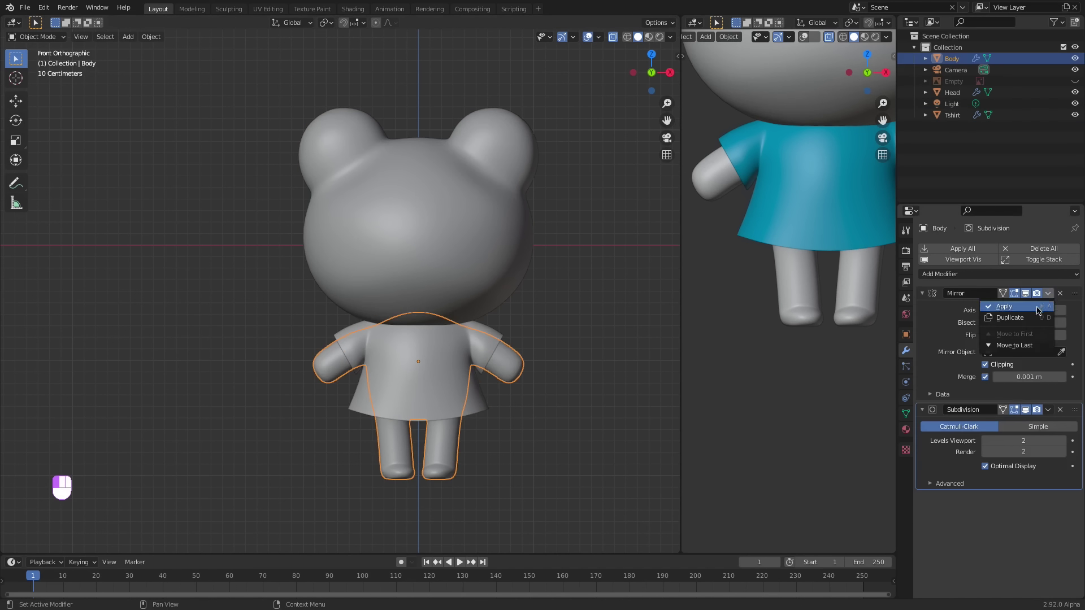
pyautogui.click(1041, 309)
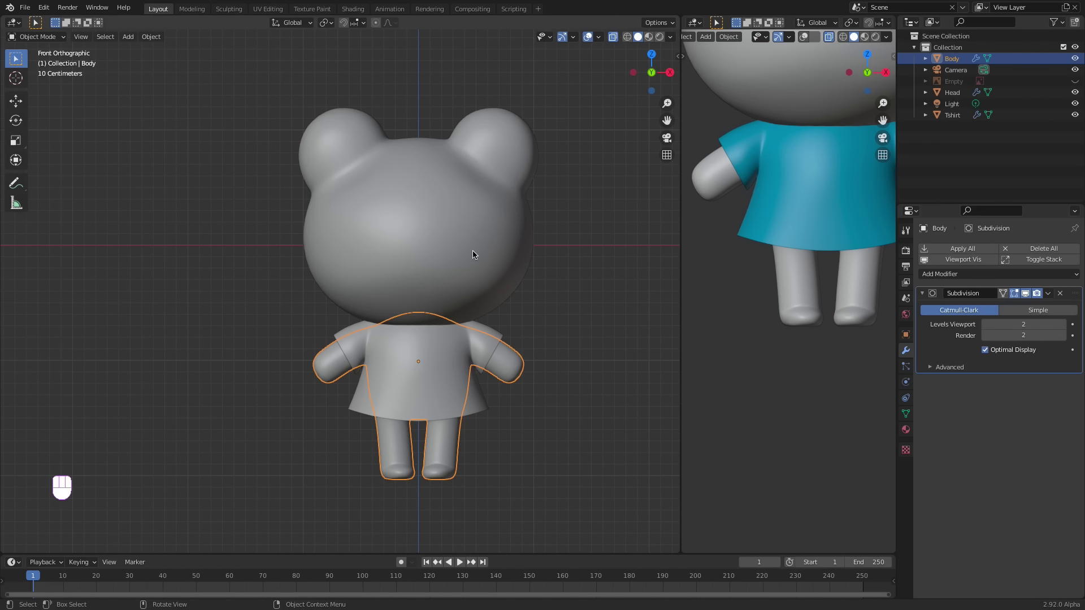
# - Mark a seam on the Head along the edge loop that runs over the ears and divides front from back
pyautogui.click(489, 245)
pyautogui.press('Tab')
pyautogui.moveTo(508, 284); pyautogui.dragTo(574, 249, button='middle')
pyautogui.press('2')
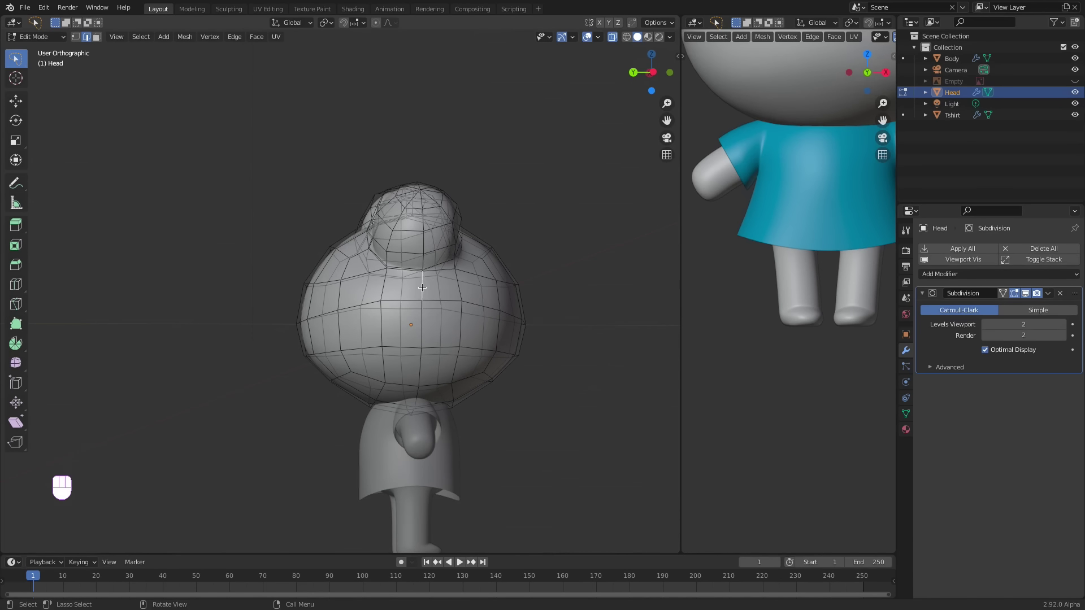
pyautogui.moveTo(562, 318); pyautogui.dragTo(552, 283, button='middle')
pyautogui.hotkey('ctrl', 'e')
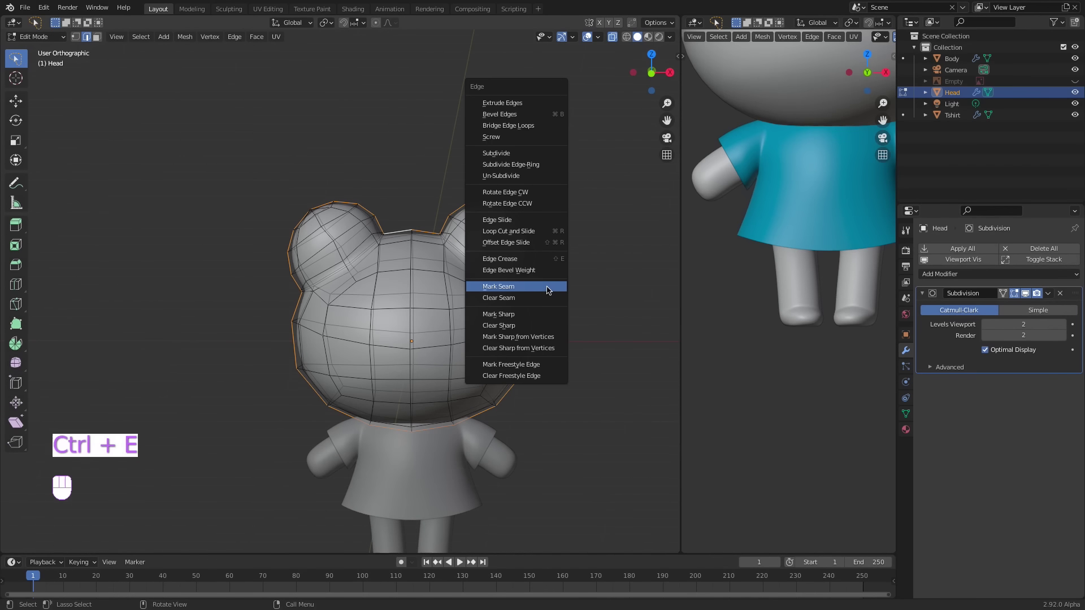
pyautogui.click(548, 288)
pyautogui.moveTo(511, 359); pyautogui.dragTo(553, 295, button='middle')
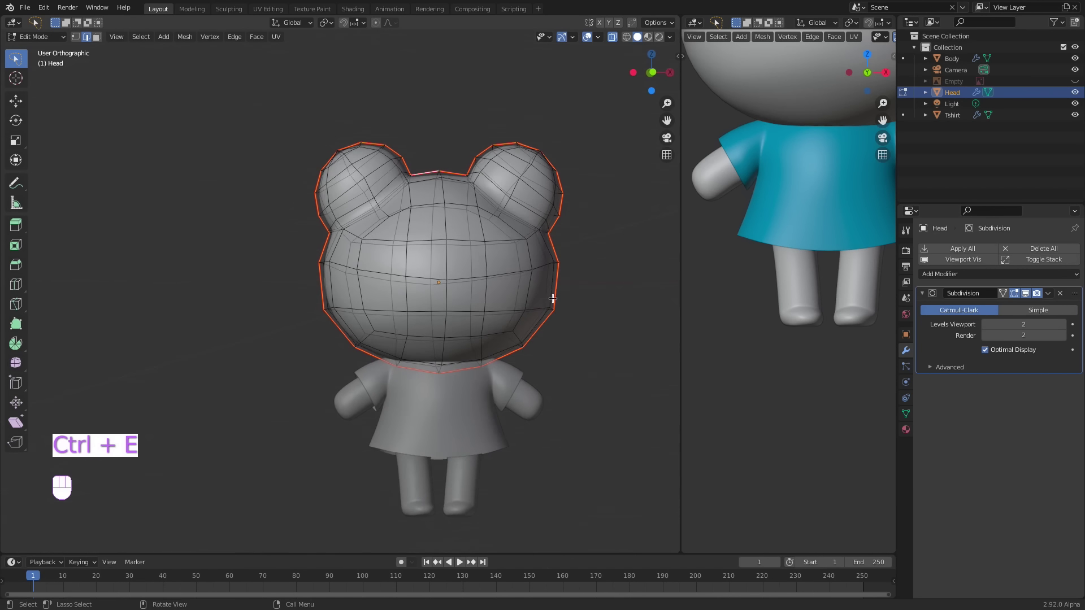
pyautogui.press('Tab')
# - Mark a seam along an edge loop of the Tshirt mesh and return to Object Mode
pyautogui.click(478, 382)
pyautogui.press('Tab')
pyautogui.moveTo(422, 365); pyautogui.dragTo(552, 399, button='middle')
pyautogui.press('2')
pyautogui.keyDown('alt'); pyautogui.click(461, 369); pyautogui.keyUp('alt')
pyautogui.hotkey('ctrl', 'e')
pyautogui.click(436, 388)
pyautogui.press('Tab')
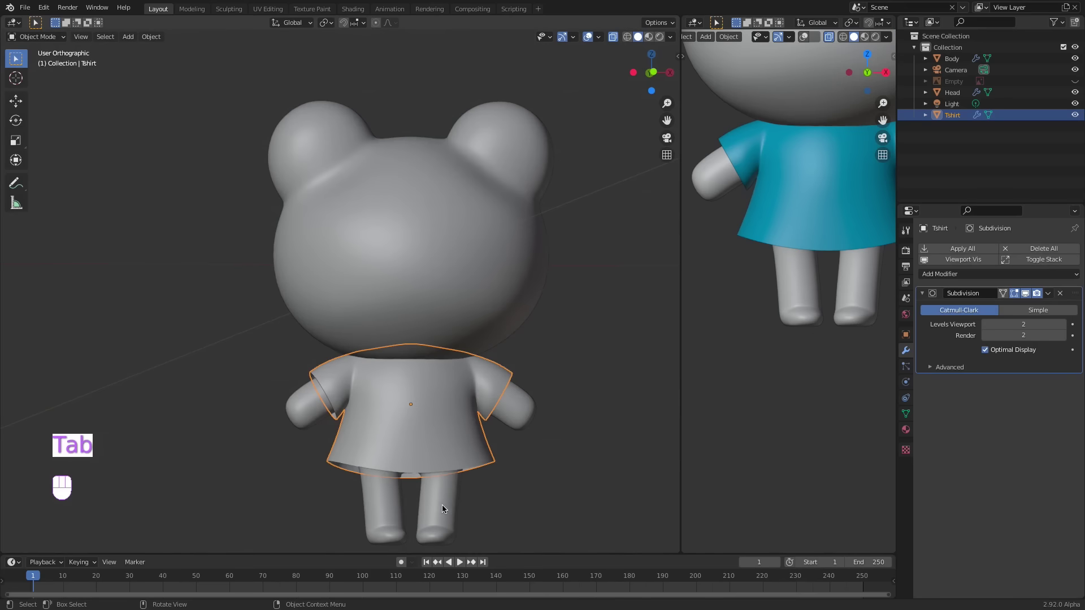
# - Mark a seam on the Body along the side edges of the torso, arms and legs, including the inner edges of both feet
pyautogui.click(442, 504)
pyautogui.press('Tab')
pyautogui.moveTo(506, 339); pyautogui.dragTo(464, 464, button='middle')
pyautogui.moveTo(453, 453); pyautogui.dragTo(476, 354, button='middle')
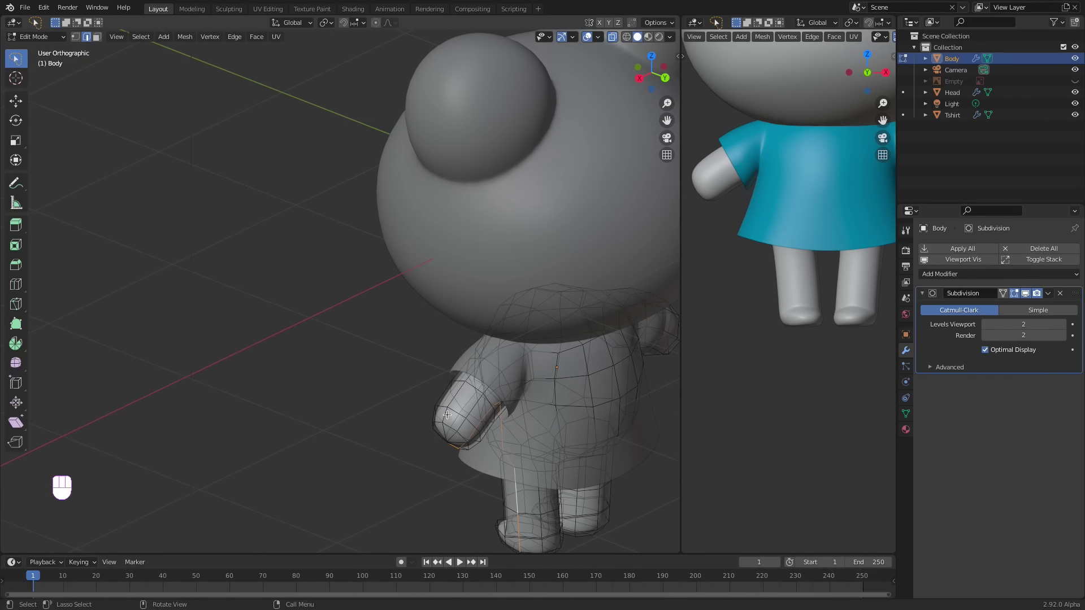
pyautogui.moveTo(620, 395); pyautogui.dragTo(453, 409, button='middle')
pyautogui.keyDown('shift'); pyautogui.moveTo(452, 408); pyautogui.dragTo(436, 260, button='middle'); pyautogui.keyUp('shift')
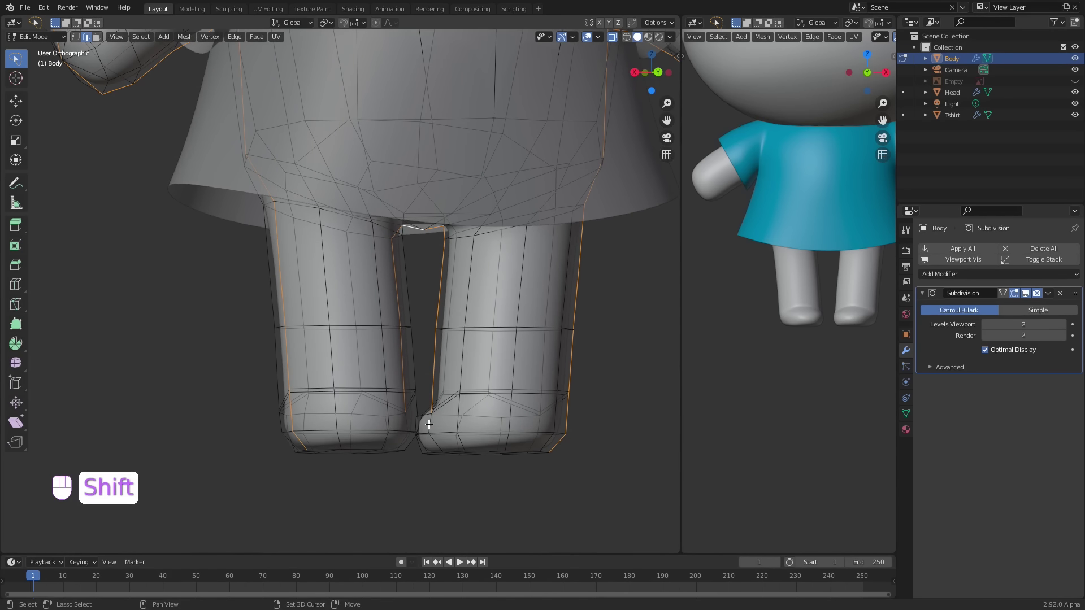
pyautogui.moveTo(587, 351); pyautogui.dragTo(446, 424, button='middle')
pyautogui.hotkey('ctrl', 'e')
pyautogui.click(585, 341)
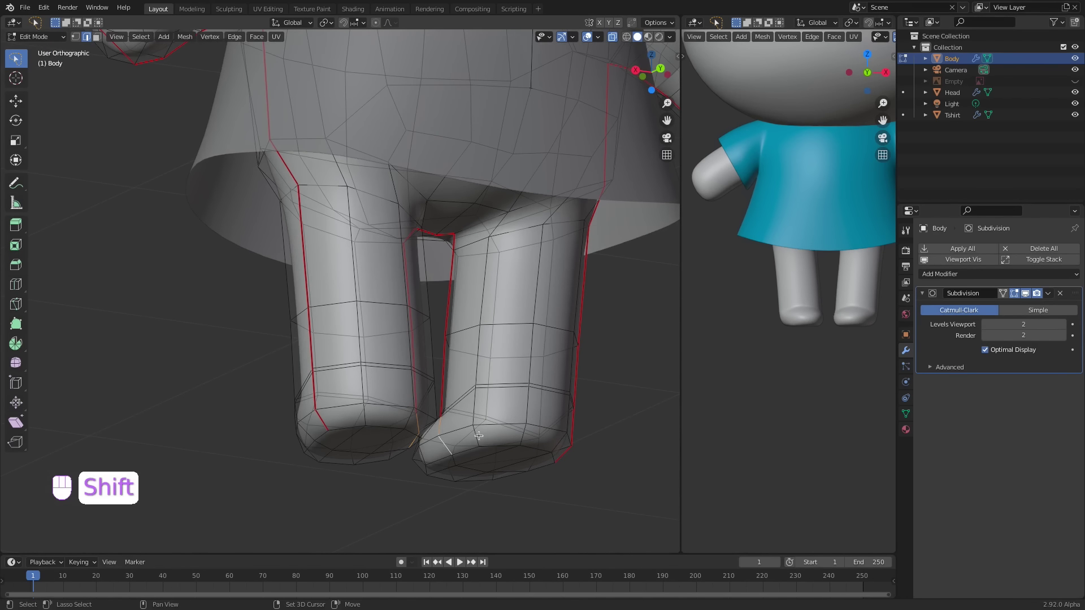
pyautogui.hotkey('ctrl', 'e')
pyautogui.click(466, 437)
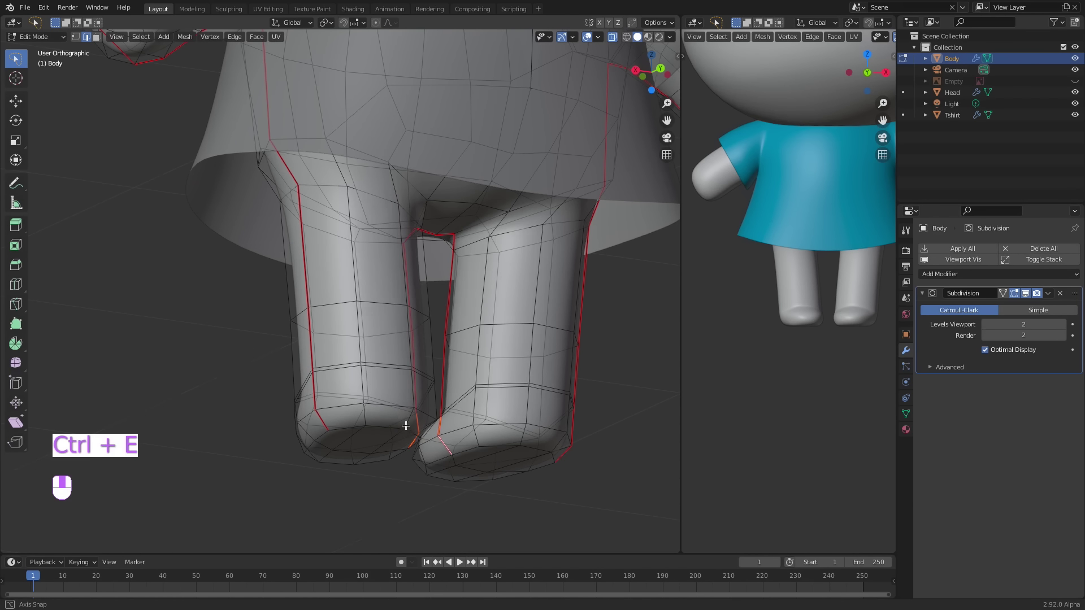
# - Select the edge loops around the soles of both feet and mark them as seams
pyautogui.moveTo(406, 425); pyautogui.dragTo(317, 377, button='middle')
pyautogui.keyDown('alt'); pyautogui.keyDown('shift'); pyautogui.click(293, 450); pyautogui.keyUp('shift'); pyautogui.keyUp('alt')
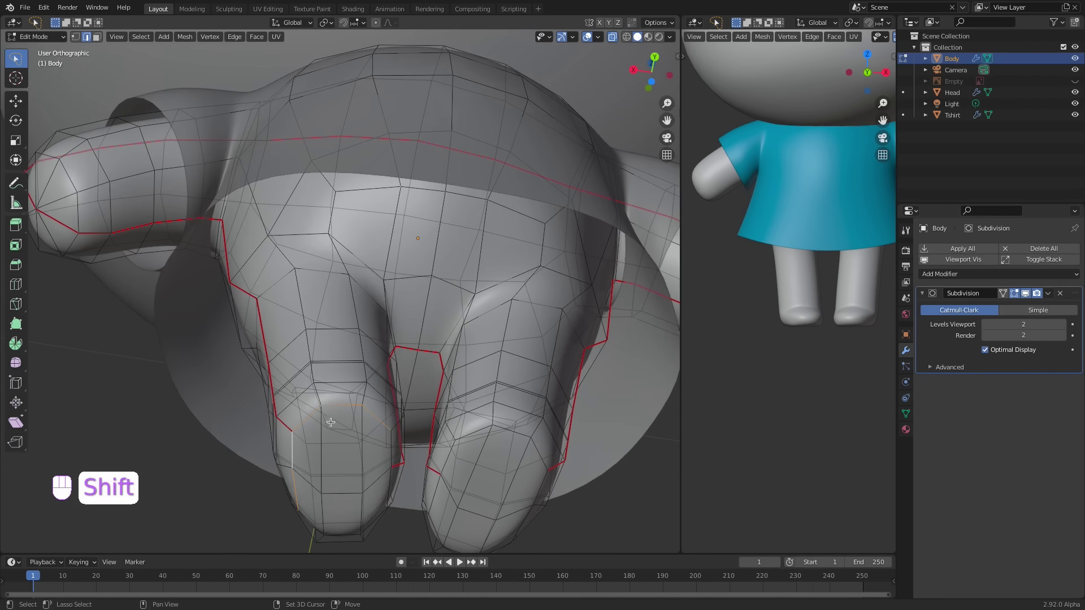
pyautogui.keyDown('shift'); pyautogui.click(392, 451); pyautogui.keyUp('shift')
pyautogui.moveTo(391, 451); pyautogui.dragTo(384, 416, button='middle')
pyautogui.keyDown('shift'); pyautogui.click(398, 438); pyautogui.keyUp('shift')
pyautogui.keyDown('shift'); pyautogui.click(426, 463); pyautogui.keyUp('shift')
pyautogui.keyDown('shift'); pyautogui.doubleClick(173, 445); pyautogui.keyUp('shift')
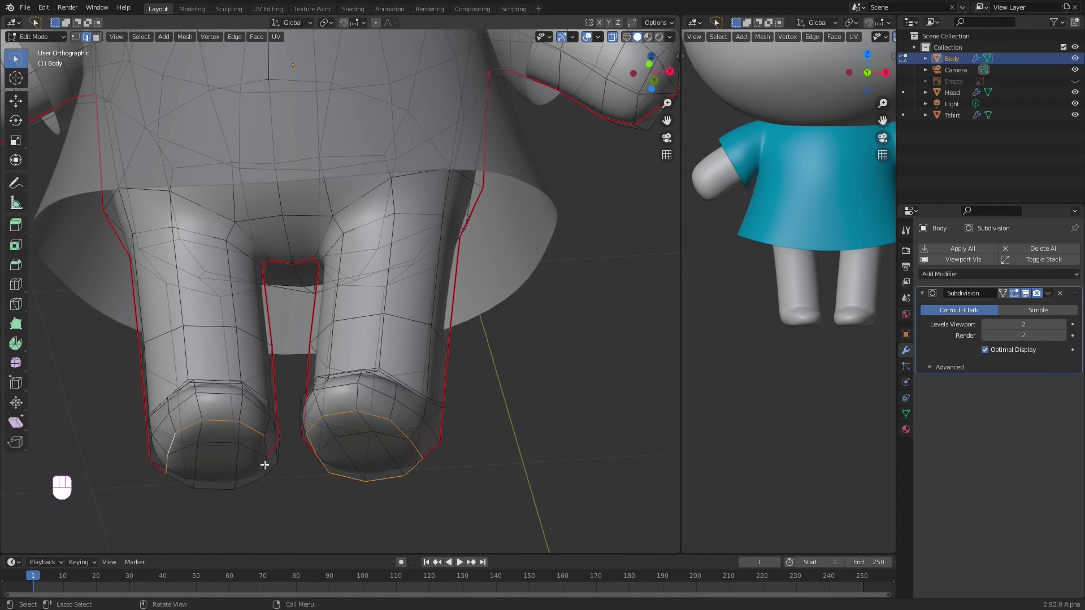
pyautogui.keyDown('shift'); pyautogui.doubleClick(296, 473); pyautogui.keyUp('shift')
pyautogui.moveTo(264, 466); pyautogui.dragTo(317, 448, button='middle')
pyautogui.keyDown('shift'); pyautogui.doubleClick(317, 448); pyautogui.keyUp('shift')
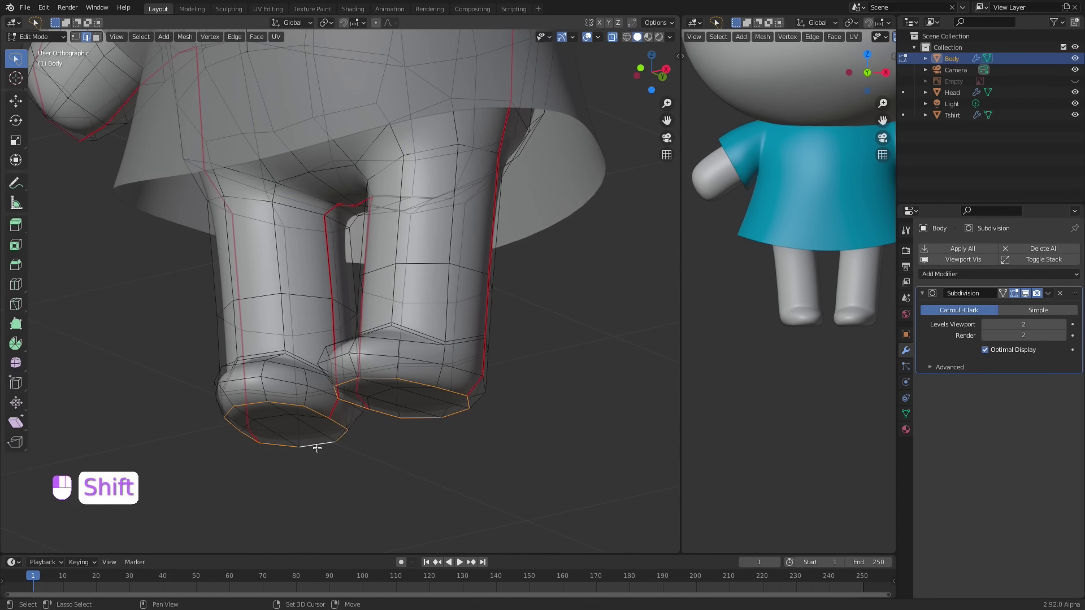
pyautogui.hotkey('ctrl', 'e')
pyautogui.click(422, 416)
# - Return to Object Mode in front view and add the Tshirt to the selection with the Body
pyautogui.moveTo(439, 402); pyautogui.dragTo(492, 398, button='middle')
pyautogui.press('KP_1')
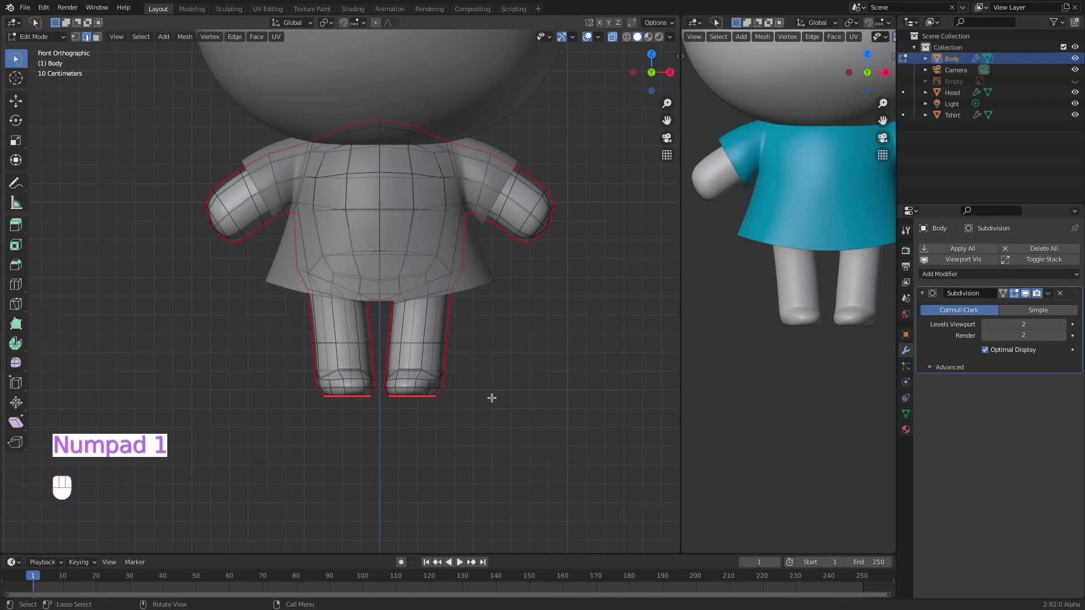
pyautogui.keyDown('ctrl'); pyautogui.moveTo(516, 274); pyautogui.dragTo(498, 339, button='middle'); pyautogui.keyUp('ctrl')
pyautogui.keyDown('shift'); pyautogui.moveTo(477, 316); pyautogui.dragTo(581, 421, button='middle'); pyautogui.keyUp('shift')
pyautogui.press('Tab')
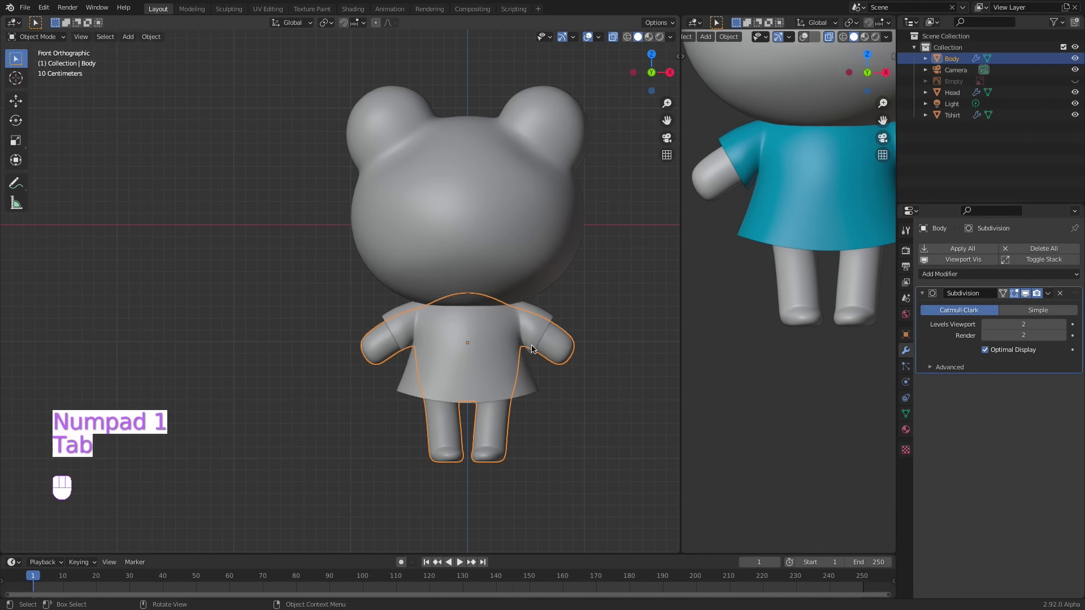
pyautogui.keyDown('shift'); pyautogui.click(527, 376); pyautogui.keyUp('shift')
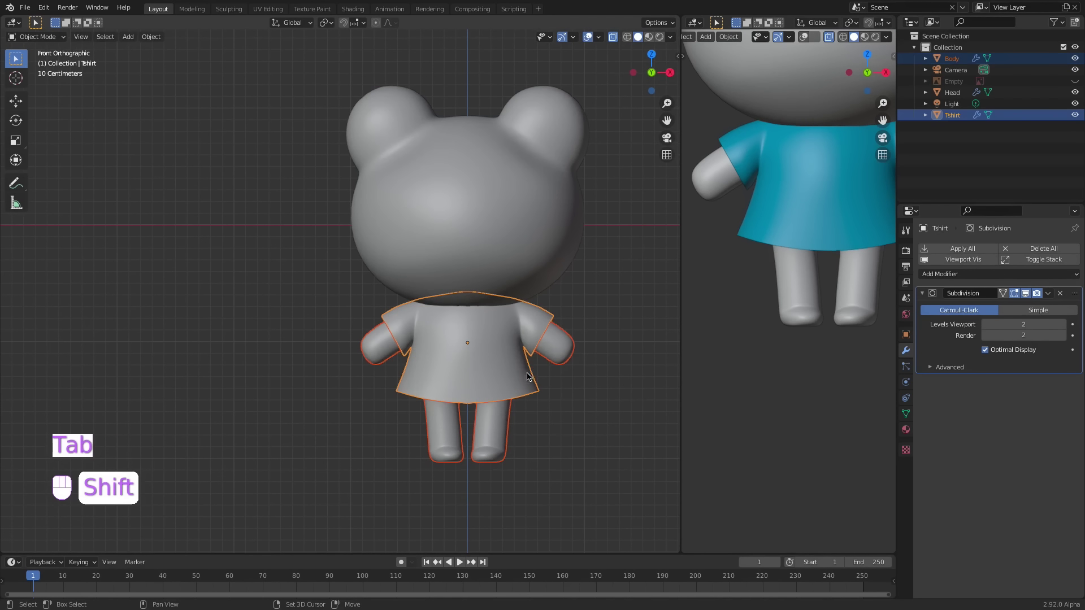
# - Add the head to the selection, enlarge the second viewport and turn it into a UV Editor
pyautogui.keyDown('shift'); pyautogui.click(540, 258); pyautogui.keyUp('shift')
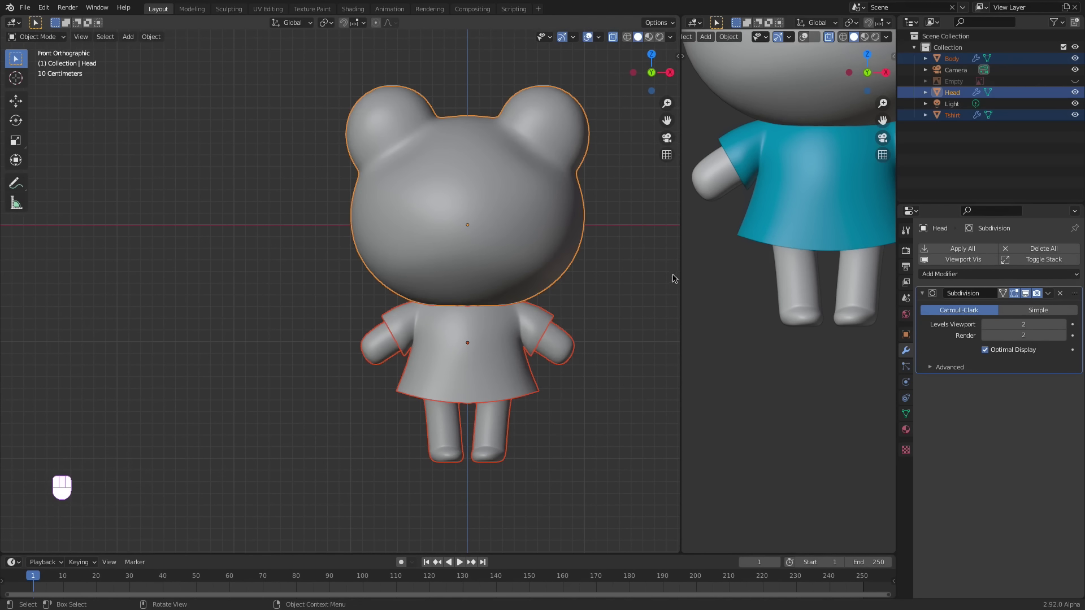
pyautogui.moveTo(680, 273); pyautogui.dragTo(432, 322)
pyautogui.keyDown('shift'); pyautogui.moveTo(649, 220); pyautogui.dragTo(650, 192, button='middle'); pyautogui.keyUp('shift')
pyautogui.moveTo(447, 24); pyautogui.dragTo(481, 80)
pyautogui.keyDown('ctrl'); pyautogui.moveTo(725, 300); pyautogui.dragTo(774, 218, button='middle'); pyautogui.keyUp('ctrl')
# - Enter Edit Mode on the head, body and T-shirt together, select the whole mesh and unwrap it
pyautogui.press('Tab')
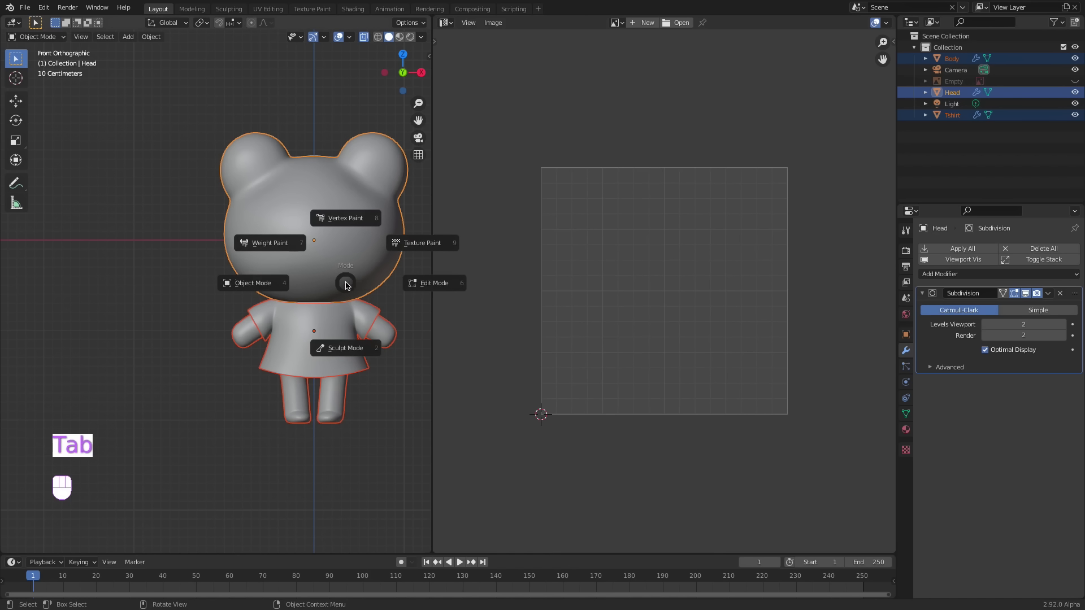
pyautogui.click(451, 284)
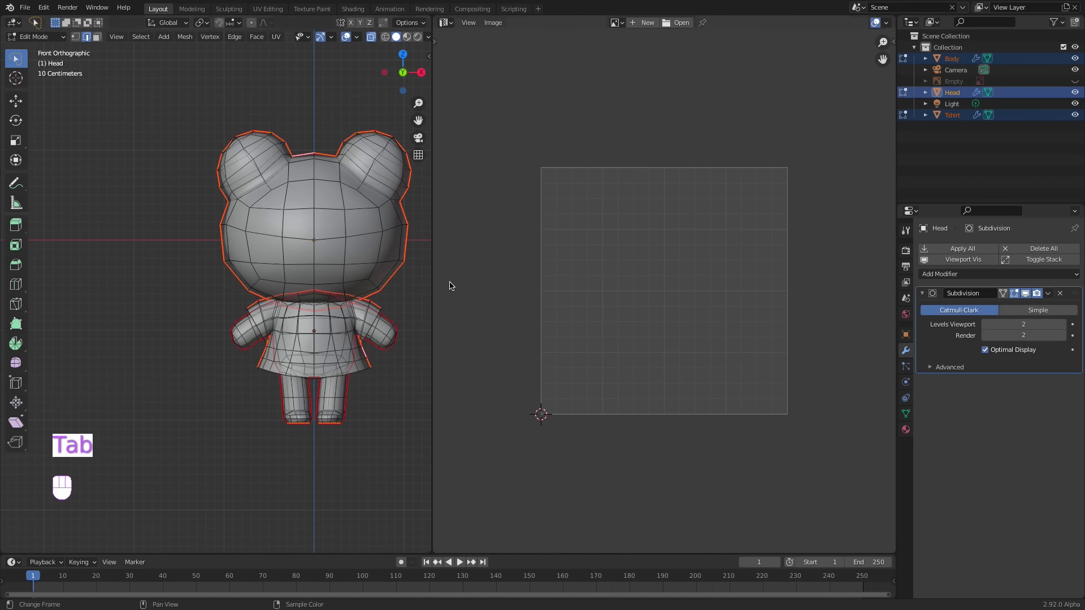
pyautogui.press('a')
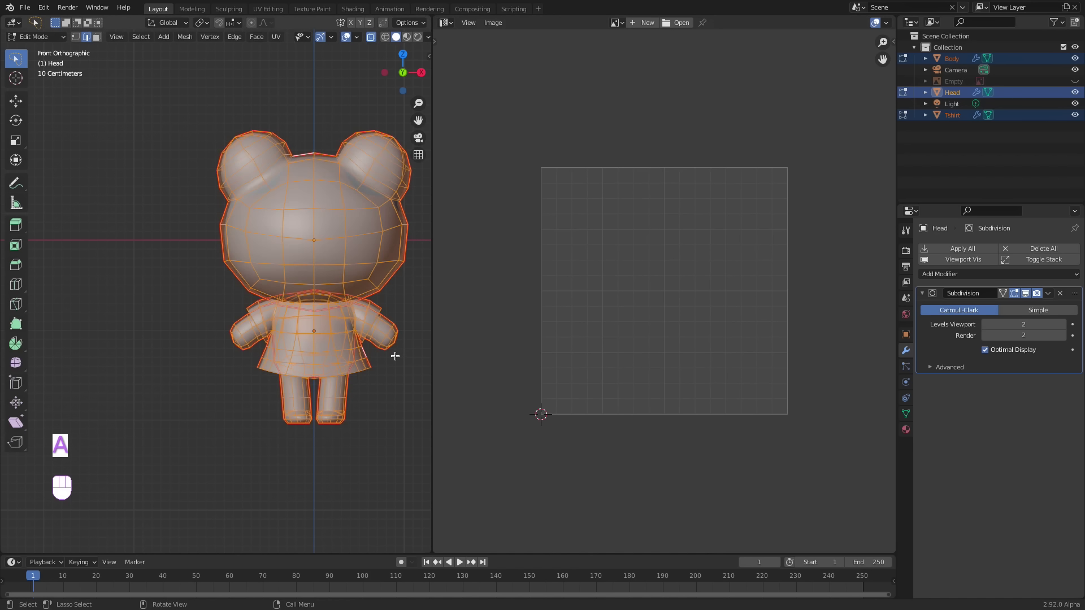
pyautogui.press('u')
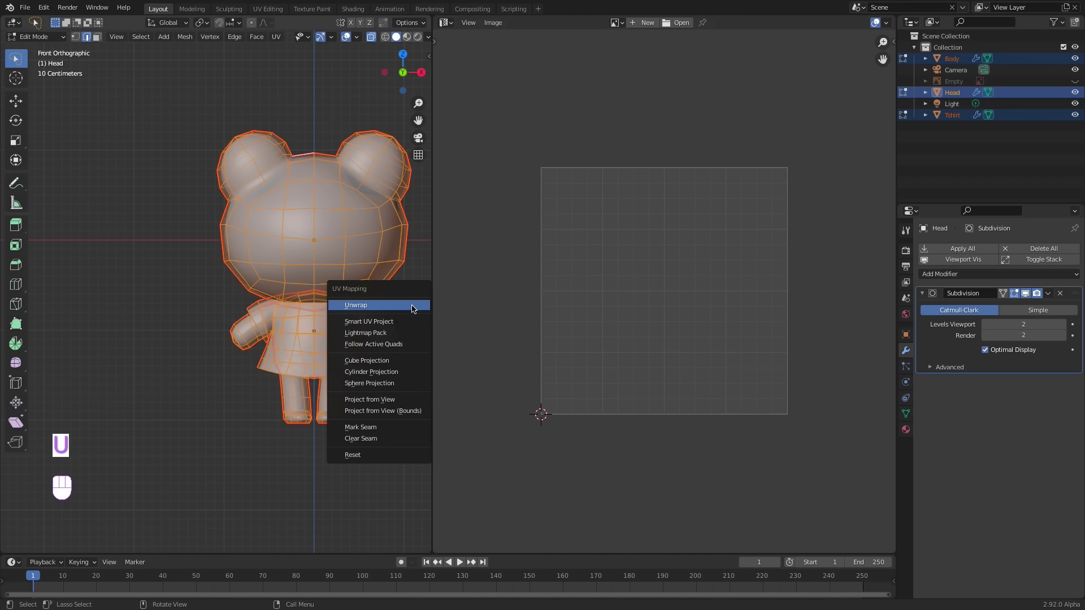
pyautogui.click(411, 306)
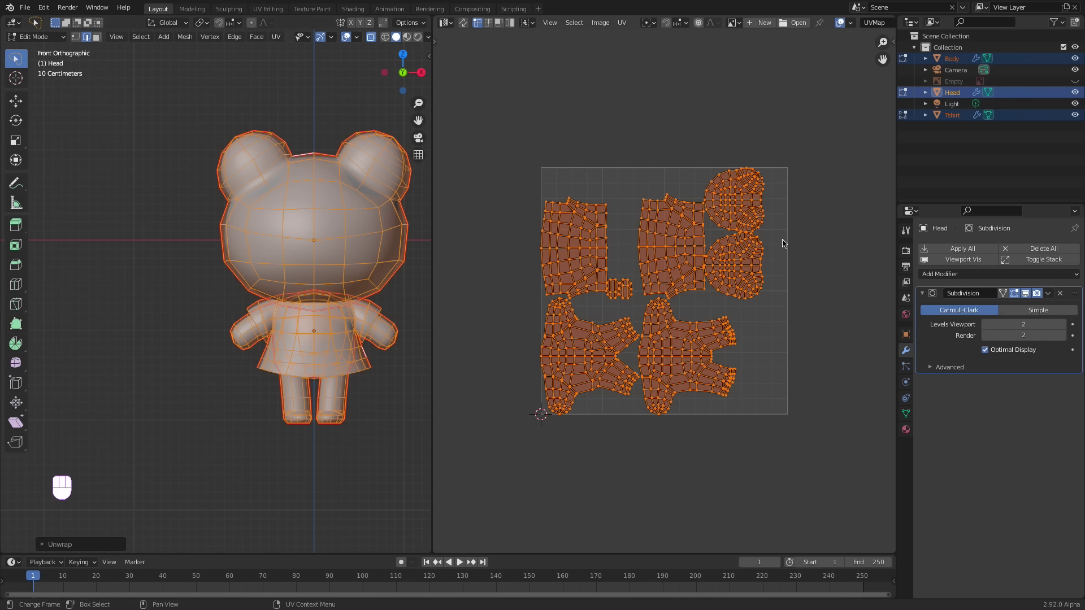
# - Move the linked small UV islands out of the UV square, to its left side
pyautogui.moveTo(636, 270); pyautogui.dragTo(605, 317)
pyautogui.hotkey('ctrl', 'l')
pyautogui.press('g')
pyautogui.click(481, 355)
# - Rotate the two linked head UV islands by 90 degrees and place them over the UV square's top edge
pyautogui.moveTo(785, 199); pyautogui.dragTo(754, 246)
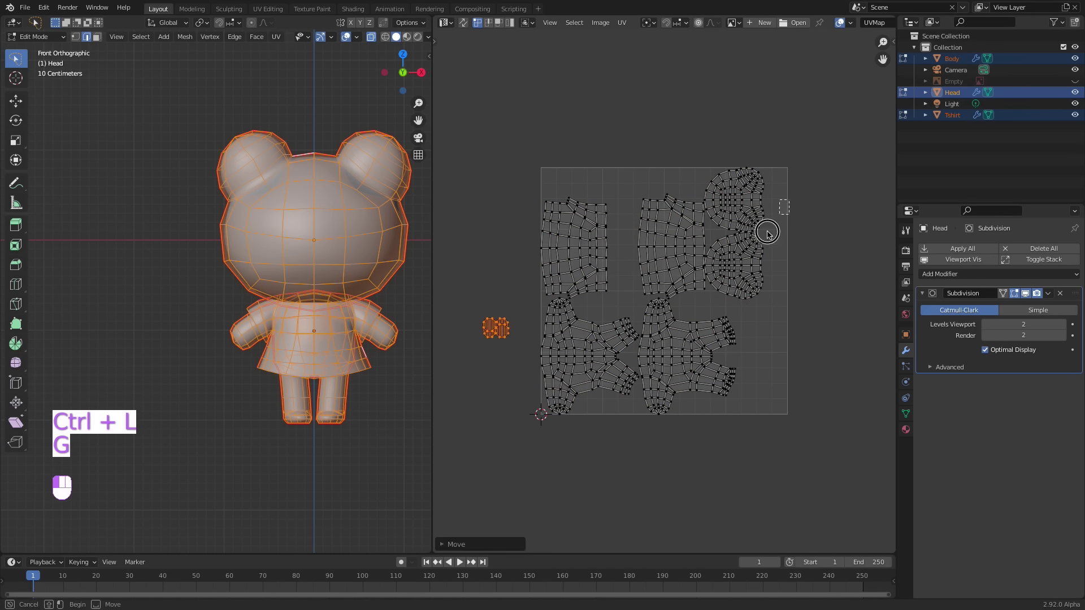
pyautogui.hotkey('ctrl', 'l')
pyautogui.press('r')
pyautogui.press('9')
pyautogui.press('0')
pyautogui.press('Return')
pyautogui.press('g')
pyautogui.click(676, 198)
# - Rotate the two linked body UV islands by 90 degrees and move them to the UV square's right edge
pyautogui.moveTo(656, 336); pyautogui.dragTo(625, 376)
pyautogui.hotkey('ctrl', 'l')
pyautogui.press('r')
pyautogui.press('9')
pyautogui.press('0')
pyautogui.press('Return')
pyautogui.press('g')
pyautogui.click(772, 310)
# - Move the right T-shirt UV island close beside the other T-shirt island
pyautogui.moveTo(687, 263); pyautogui.dragTo(710, 296)
pyautogui.hotkey('ctrl', 'l')
pyautogui.press('g')
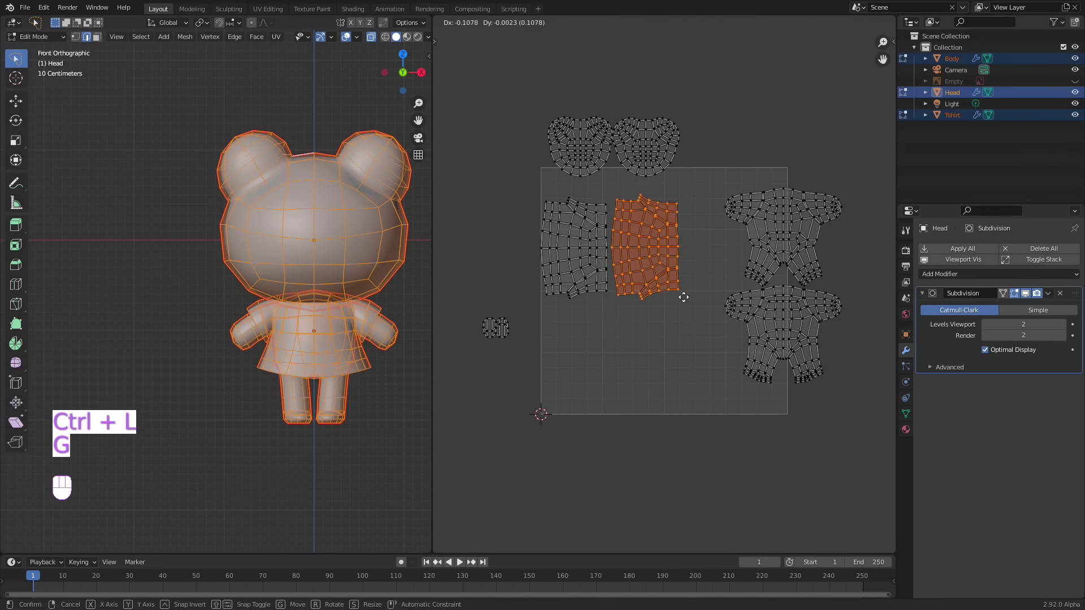
pyautogui.click(684, 298)
# - Scale and arrange the UV islands in the square, with heads at the top, T-shirts stacked lower left and bodies on the right
pyautogui.press('g')
pyautogui.press('s')
pyautogui.click(734, 271)
pyautogui.hotkey('ctrl', 'l')
pyautogui.press('g')
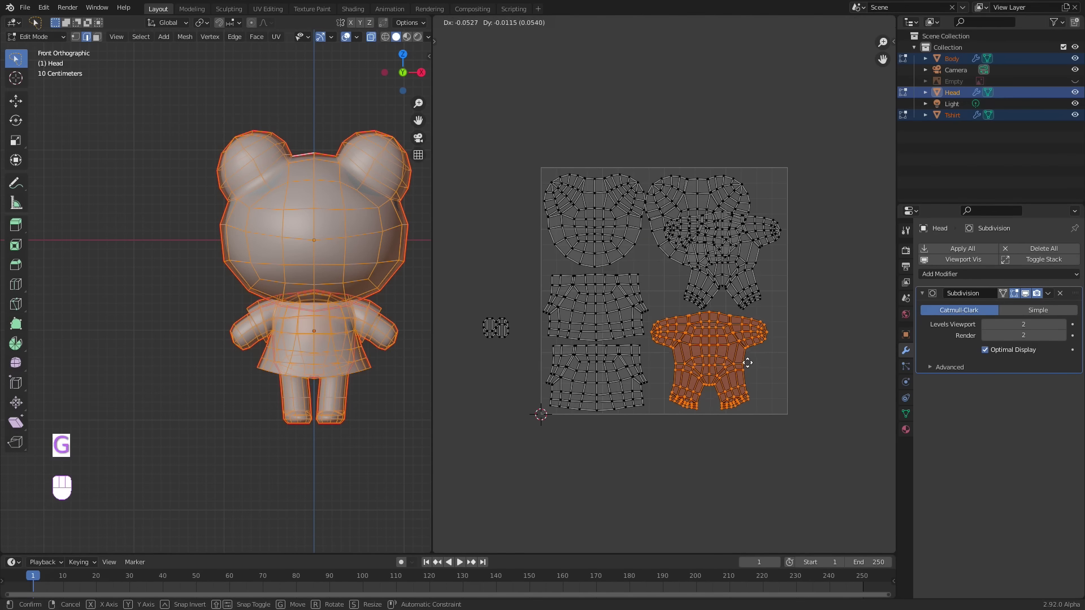
pyautogui.click(748, 364)
# - Scale down the two body UV islands and stack them below the right head island
pyautogui.hotkey('ctrl', 'l')
pyautogui.press('g')
pyautogui.hotkey('ctrl', 'l')
pyautogui.press('s')
pyautogui.click(742, 357)
pyautogui.press('g')
pyautogui.click(763, 364)
# - Select all the UV islands and average their scale
pyautogui.press('a')
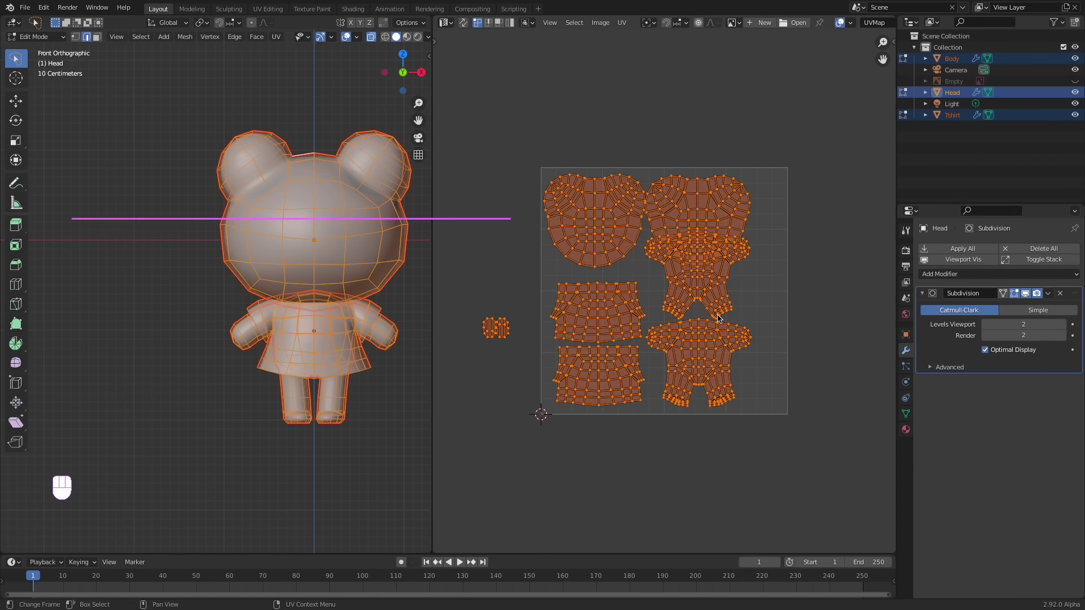
pyautogui.click(622, 22)
pyautogui.click(661, 232)
# - Move the upper body island out to the square's right side and a T-shirt island into the middle row
pyautogui.moveTo(681, 266); pyautogui.dragTo(644, 303)
pyautogui.hotkey('ctrl', 'l')
pyautogui.press('g')
pyautogui.click(767, 390)
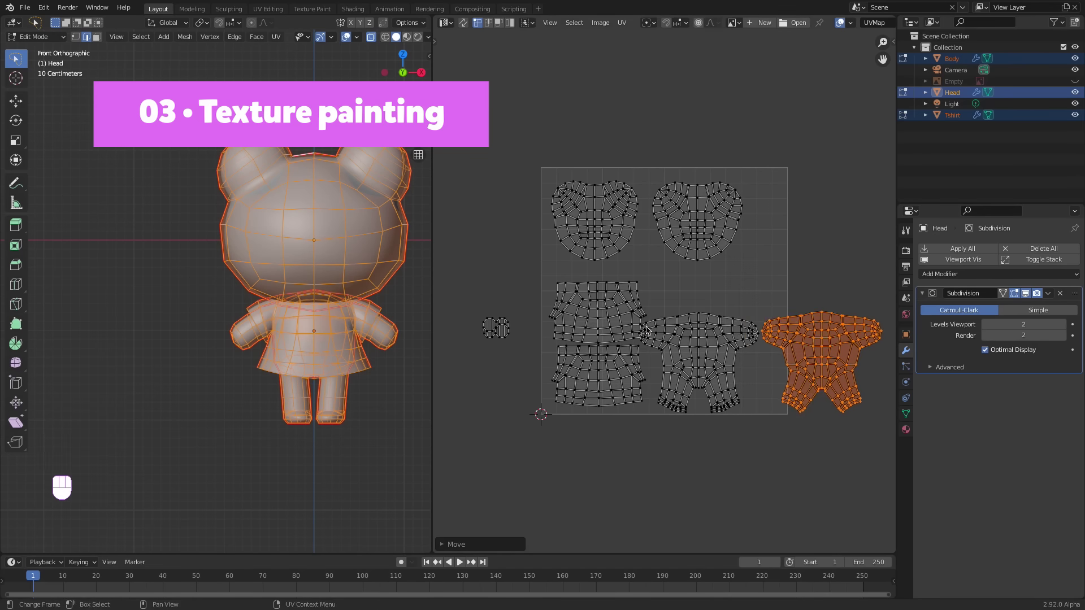
pyautogui.hotkey('ctrl', 'l')
pyautogui.press('g')
pyautogui.click(735, 272)
# - Arrange the UV islands in three rows of heads, T-shirts and bodies within the UV square, and save the file
pyautogui.moveTo(760, 168); pyautogui.dragTo(604, 203)
pyautogui.hotkey('ctrl', 'l')
pyautogui.press('g')
pyautogui.moveTo(875, 160); pyautogui.dragTo(581, 461)
pyautogui.press('g')
pyautogui.click(751, 380)
pyautogui.press('super+s')
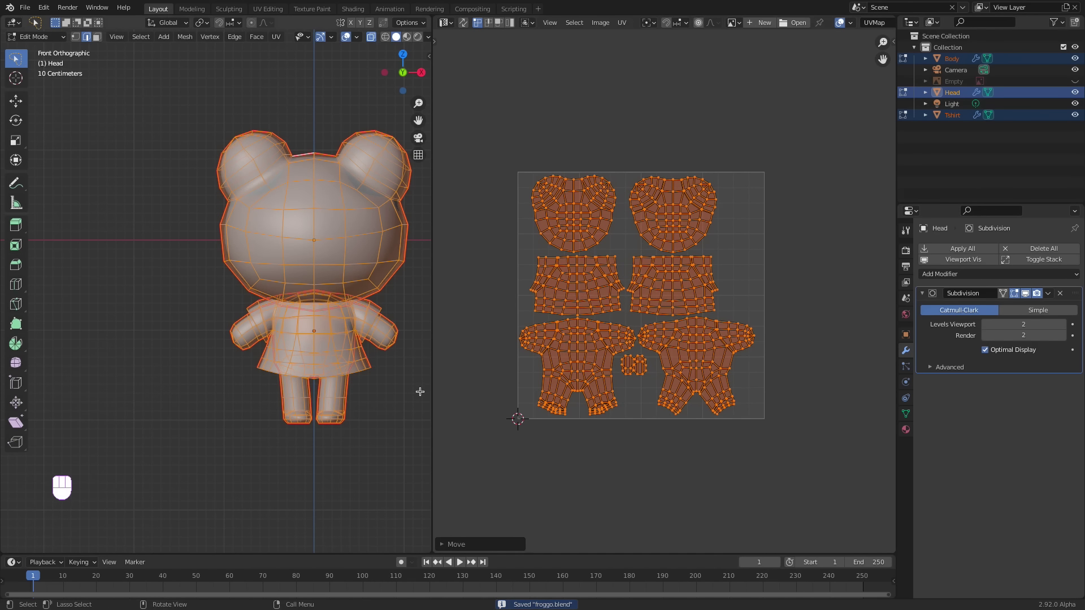
# - Return to Object Mode and create a new material for the head
pyautogui.press('Tab')
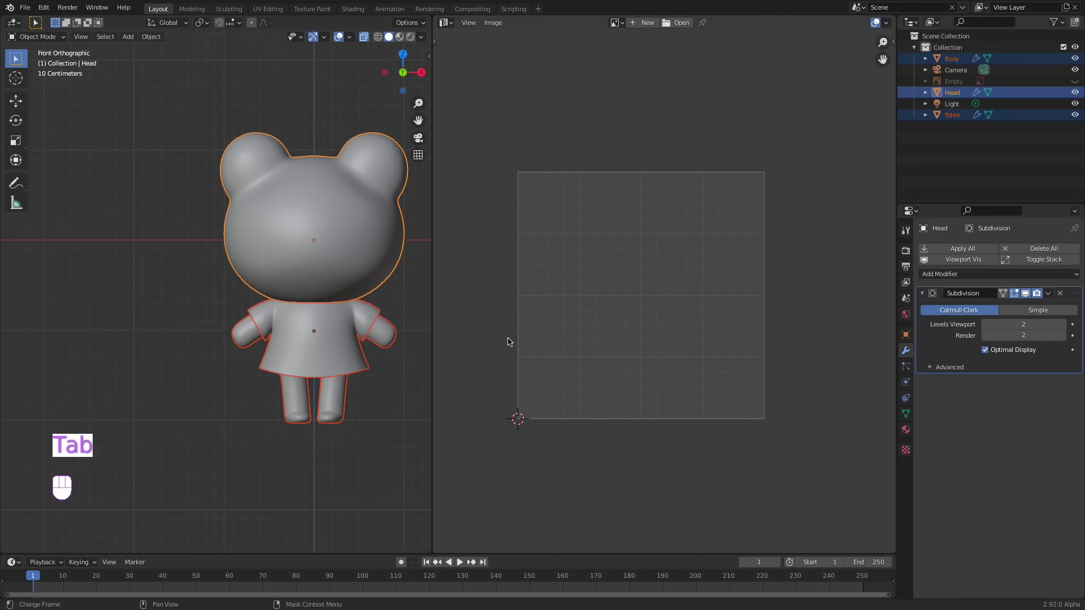
pyautogui.click(906, 430)
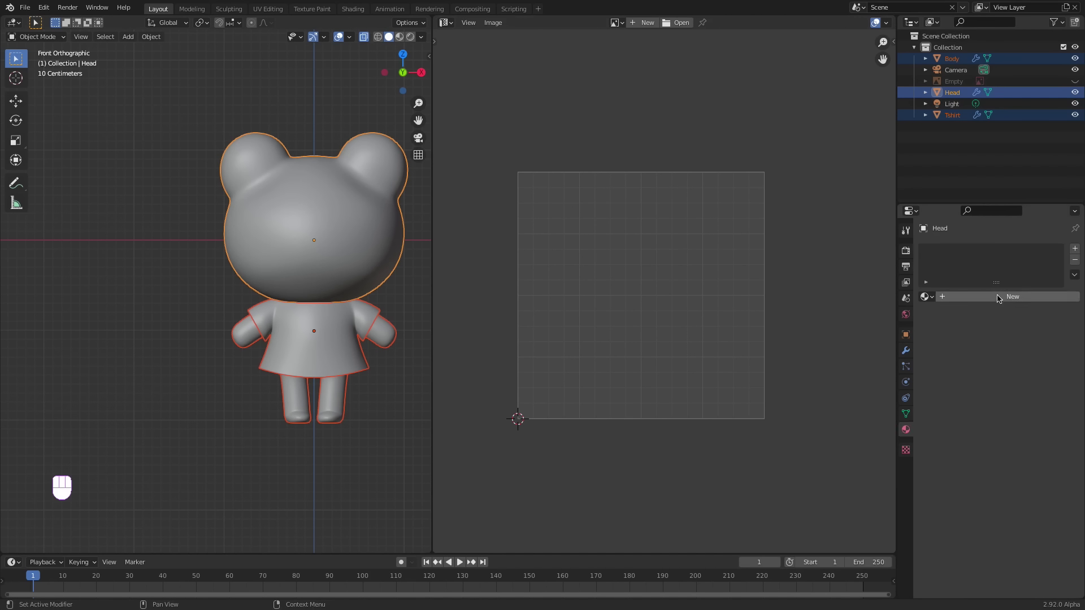
pyautogui.click(1001, 296)
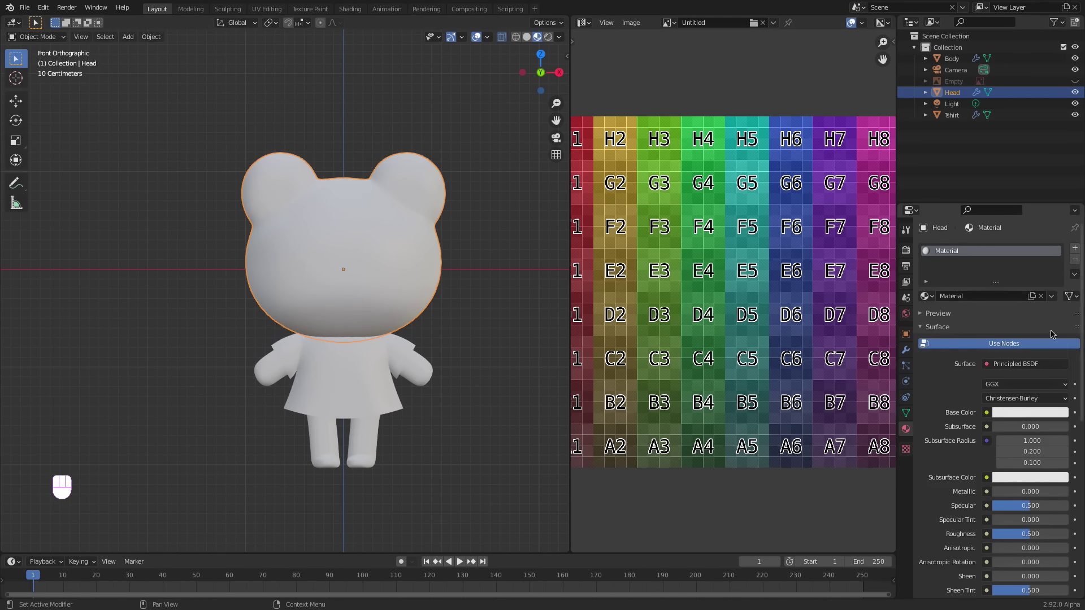
# - Enlarge the timeline area, turn it into a Shader Editor and bring the material's nodes into view
pyautogui.moveTo(574, 553); pyautogui.dragTo(586, 385)
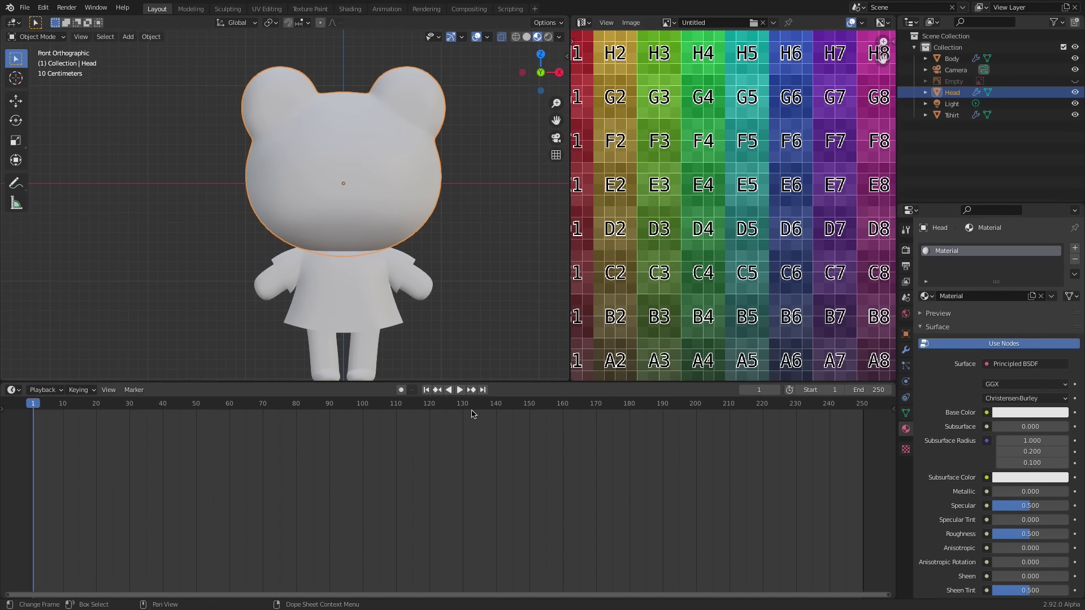
pyautogui.click(14, 390)
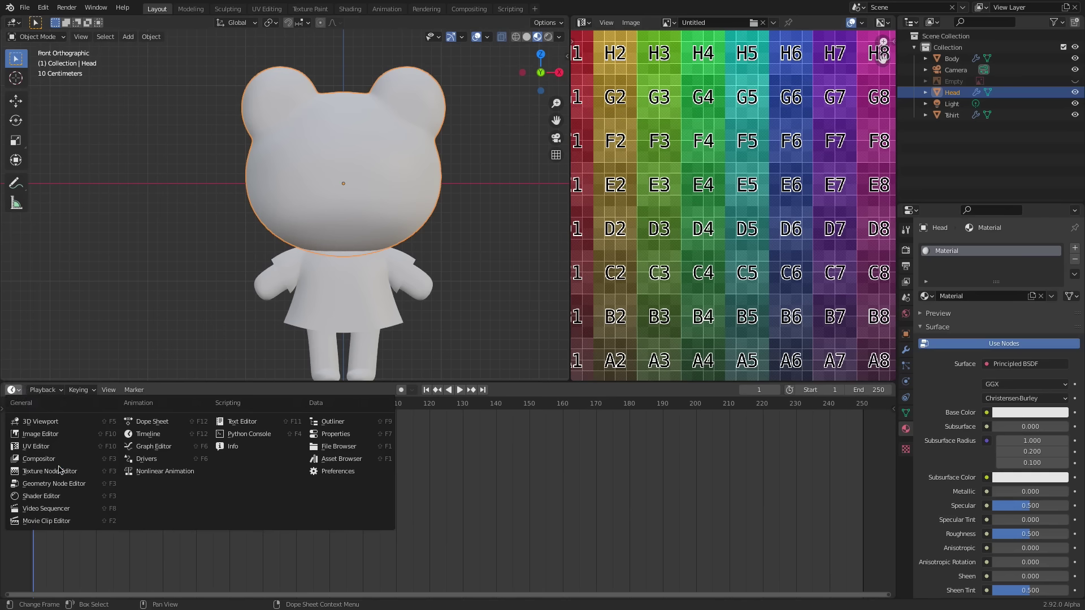
pyautogui.click(65, 497)
pyautogui.moveTo(465, 532); pyautogui.dragTo(570, 486, button='middle')
pyautogui.keyDown('ctrl'); pyautogui.moveTo(402, 493); pyautogui.dragTo(615, 458, button='middle'); pyautogui.keyUp('ctrl')
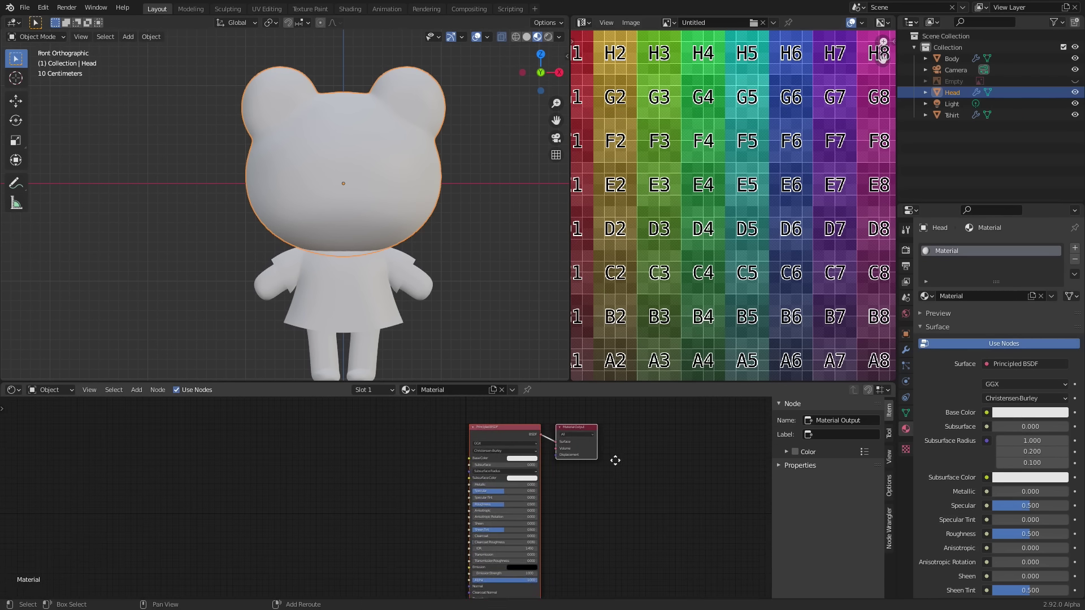
# - Add an Image Texture node and connect its Color output to the Principled BSDF's Base Color
pyautogui.hotkey('shift', 'a')
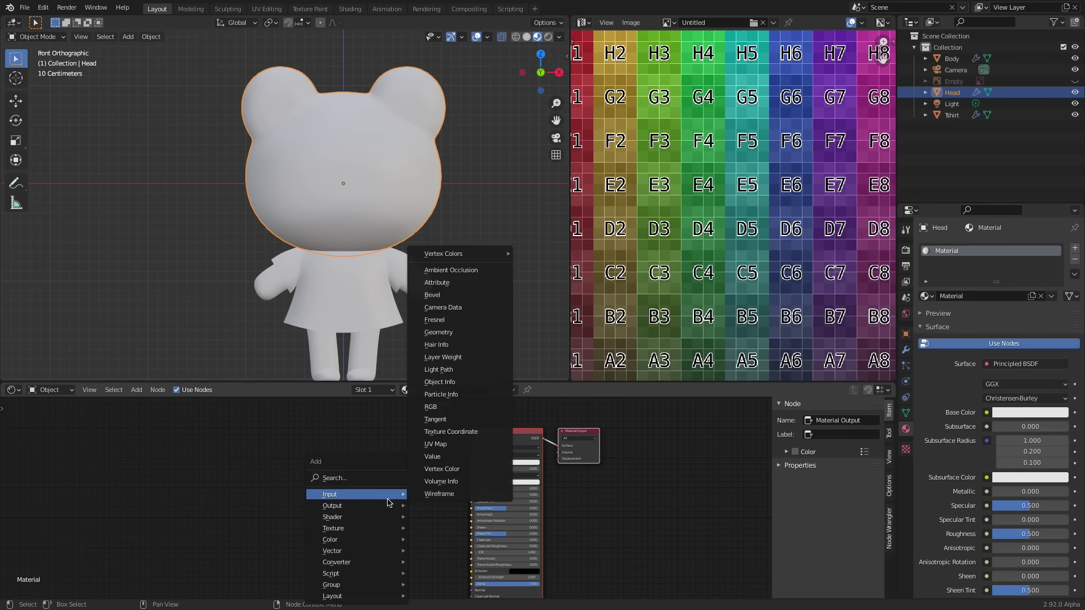
pyautogui.moveTo(382, 533)
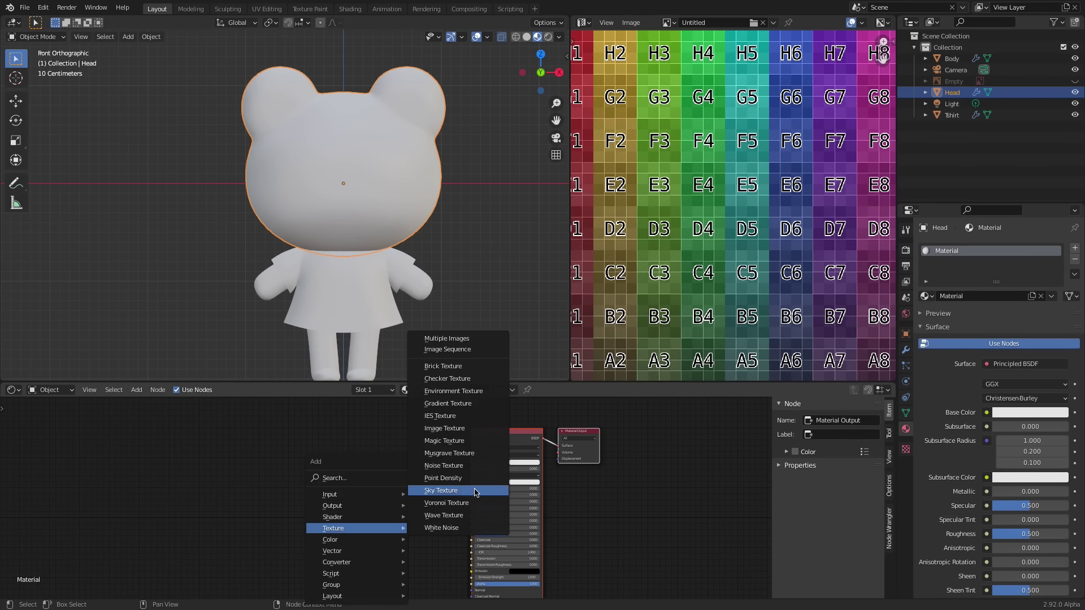
pyautogui.click(444, 428)
pyautogui.click(357, 465)
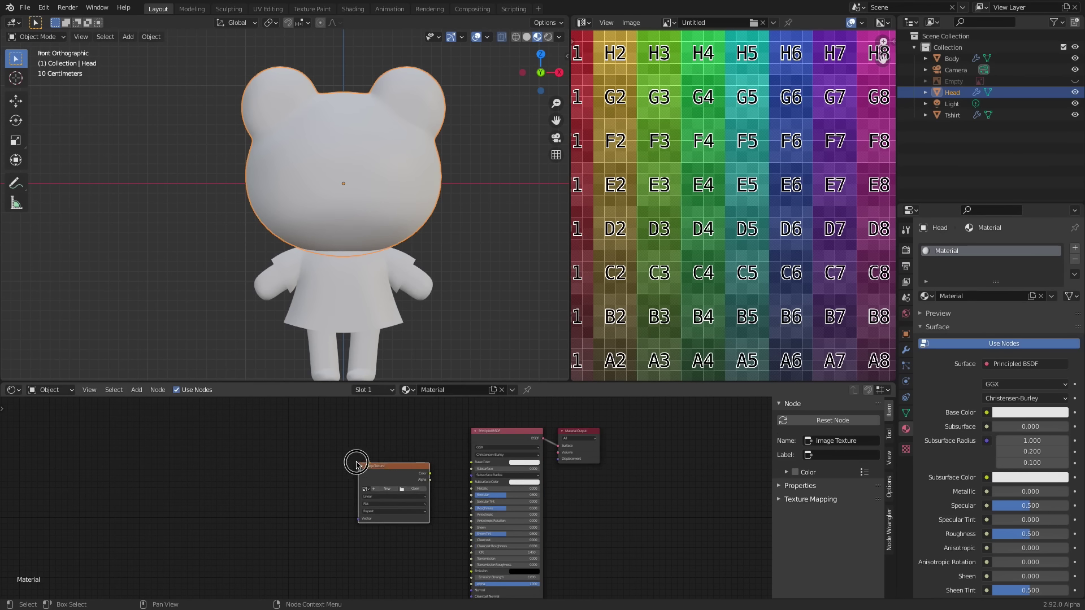
pyautogui.scroll(2, 426, 497)
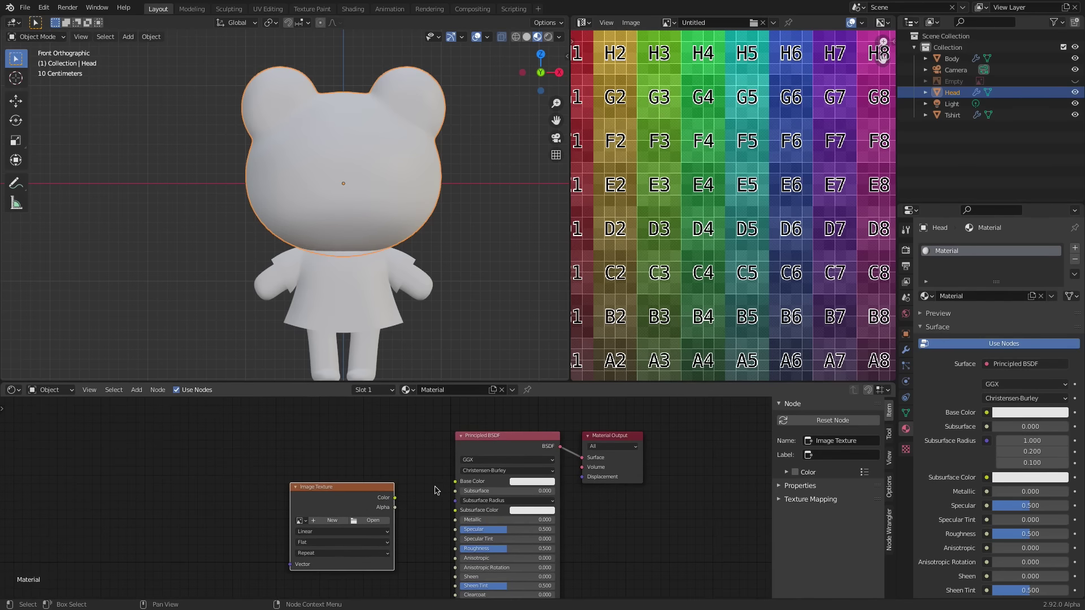
pyautogui.moveTo(396, 502); pyautogui.dragTo(456, 481)
# - Start a new image for the texture node with a width and height of 2048 px
pyautogui.click(330, 520)
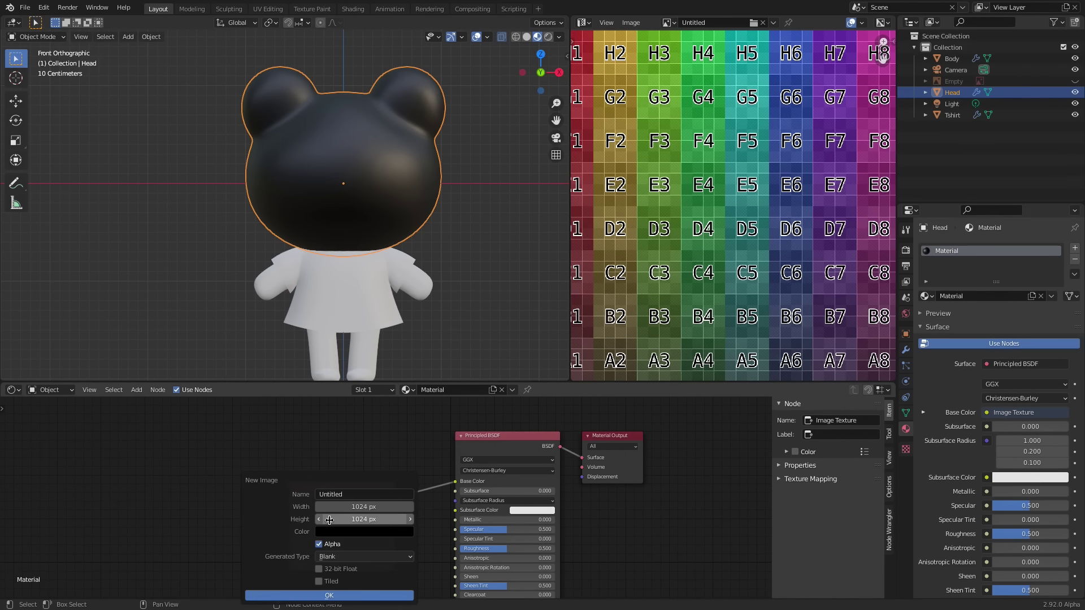
pyautogui.click(383, 507)
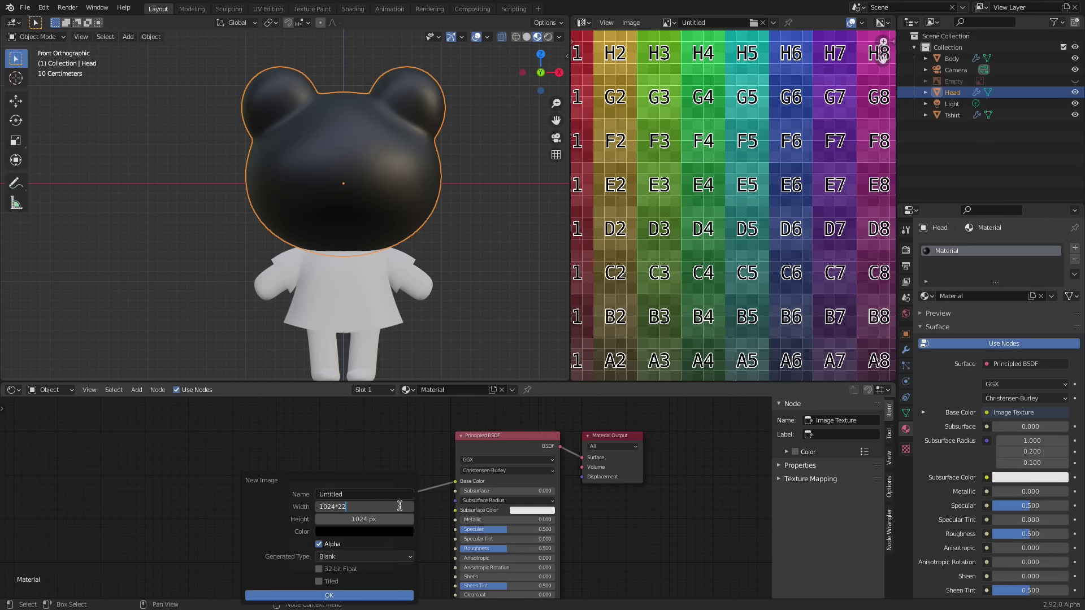
pyautogui.write('*2')
pyautogui.press('Return')
pyautogui.click(391, 518)
pyautogui.write('*')
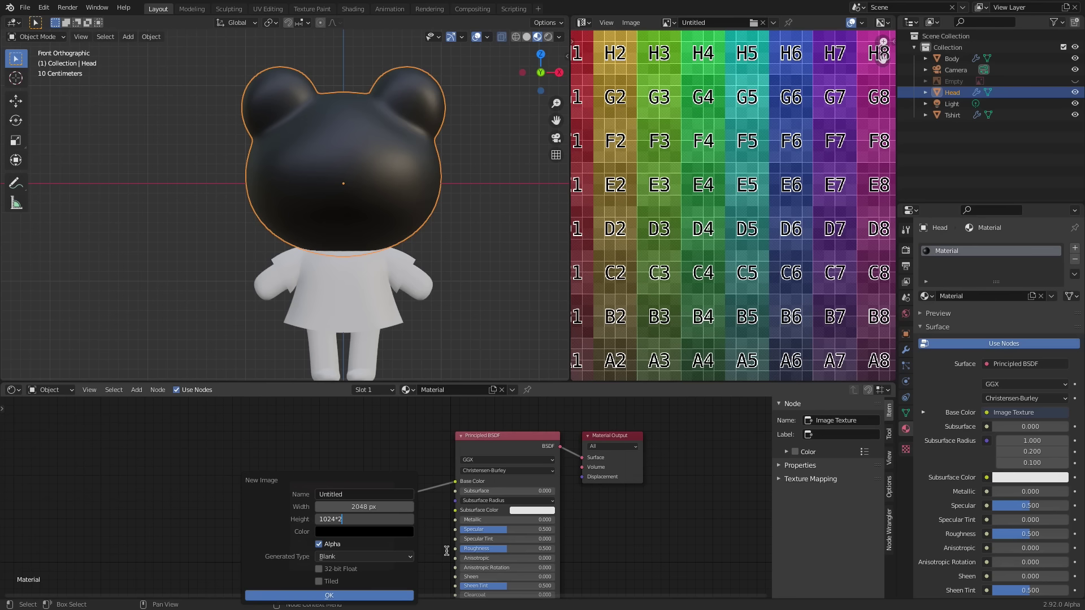
pyautogui.press('Return')
# - Set the new image's color to white, name it Froggo_texture and create it
pyautogui.click(405, 535)
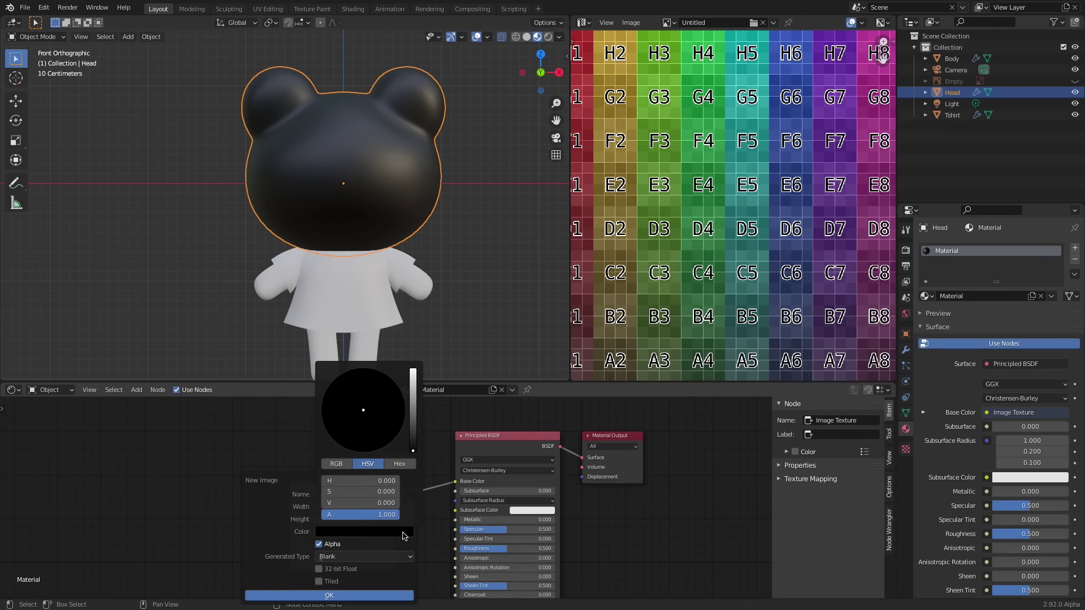
pyautogui.moveTo(416, 391); pyautogui.dragTo(414, 368)
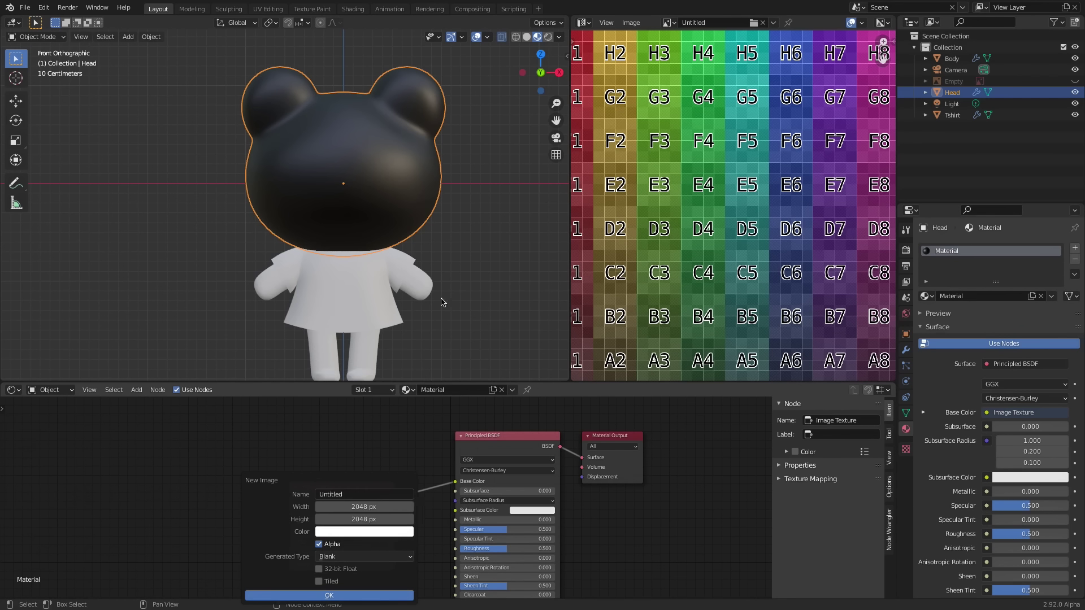
pyautogui.click(378, 495)
pyautogui.write('Froggo_texture')
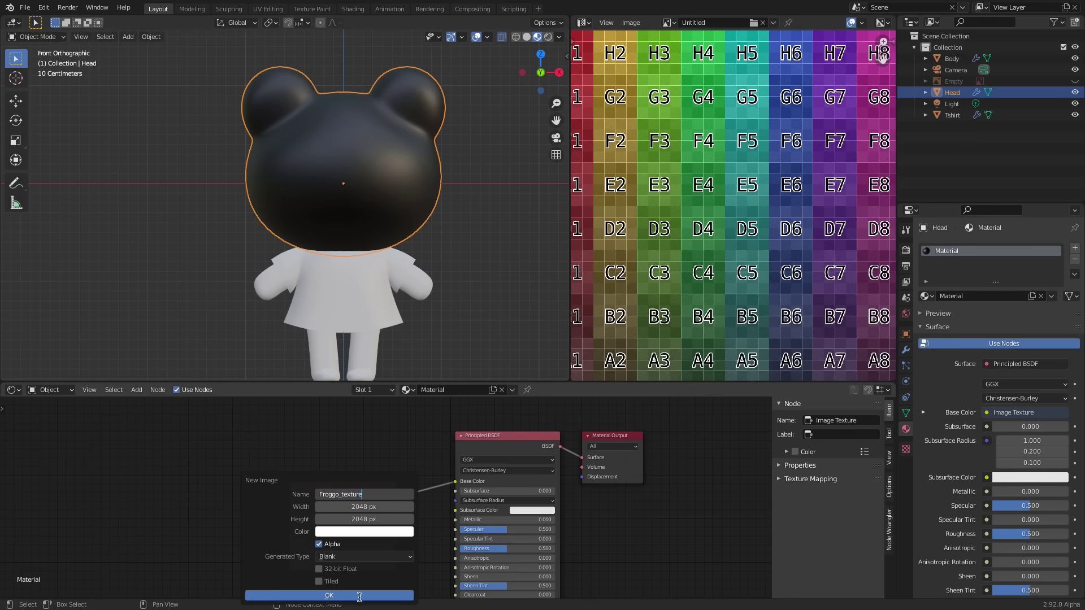
pyautogui.click(359, 596)
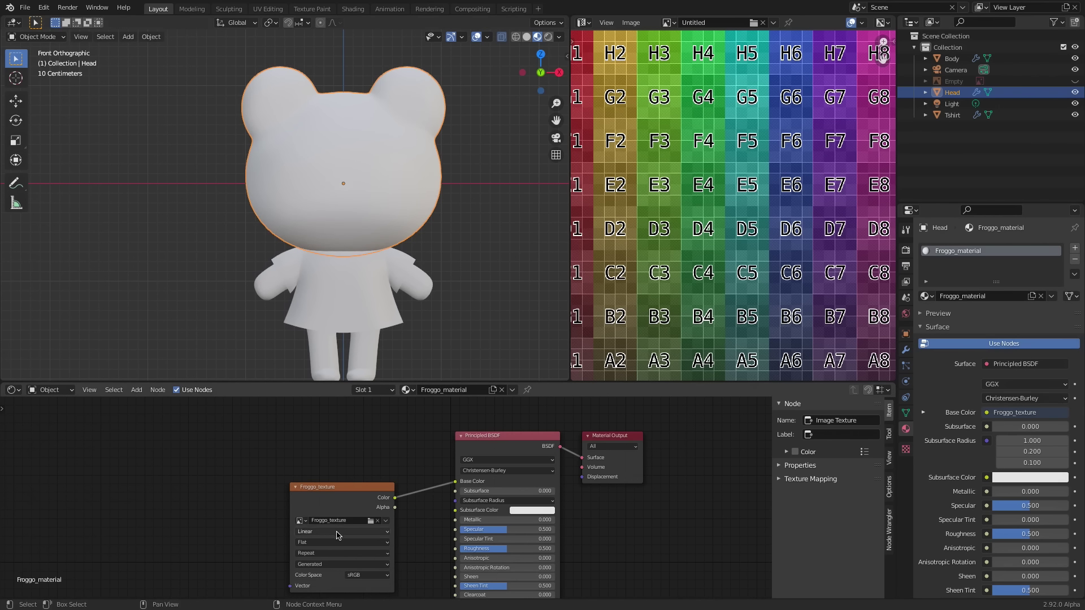
# - Set the image texture's interpolation to Closest and rename the head's material as Froggo_material
pyautogui.click(338, 534)
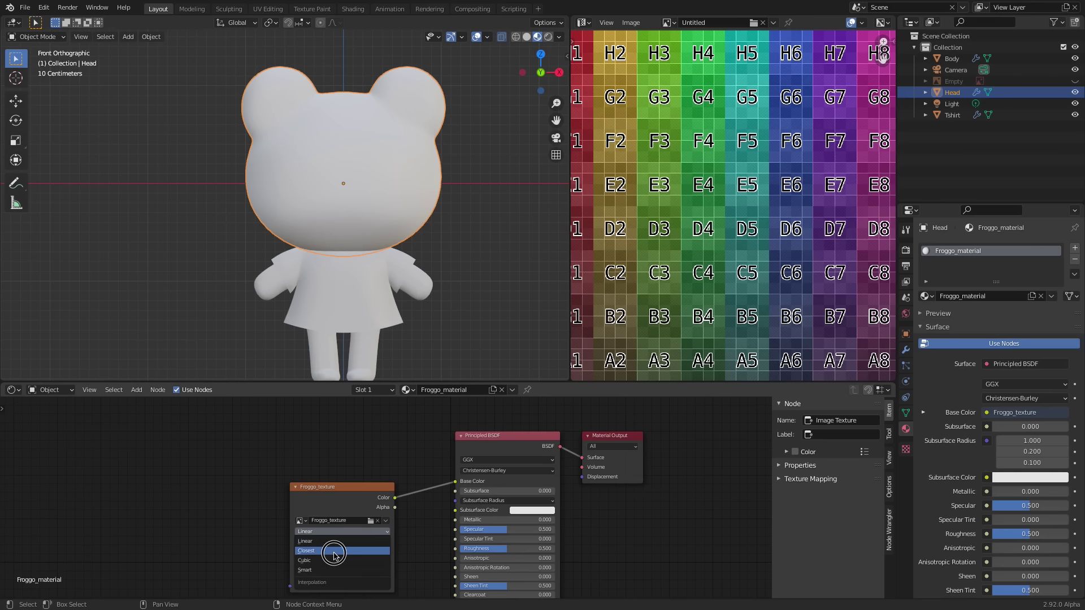
pyautogui.click(336, 552)
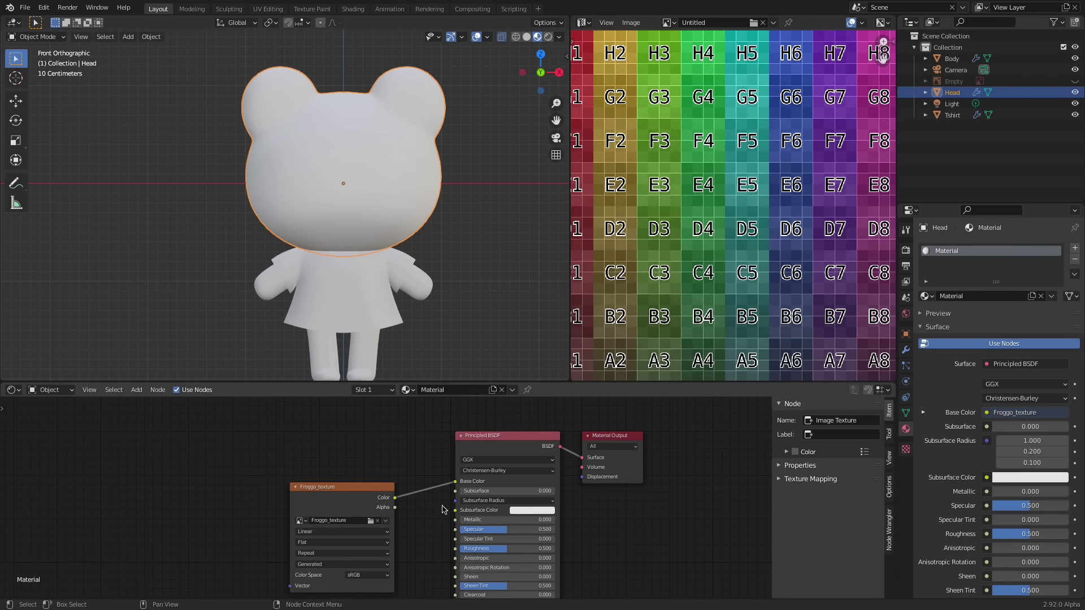
pyautogui.click(935, 301)
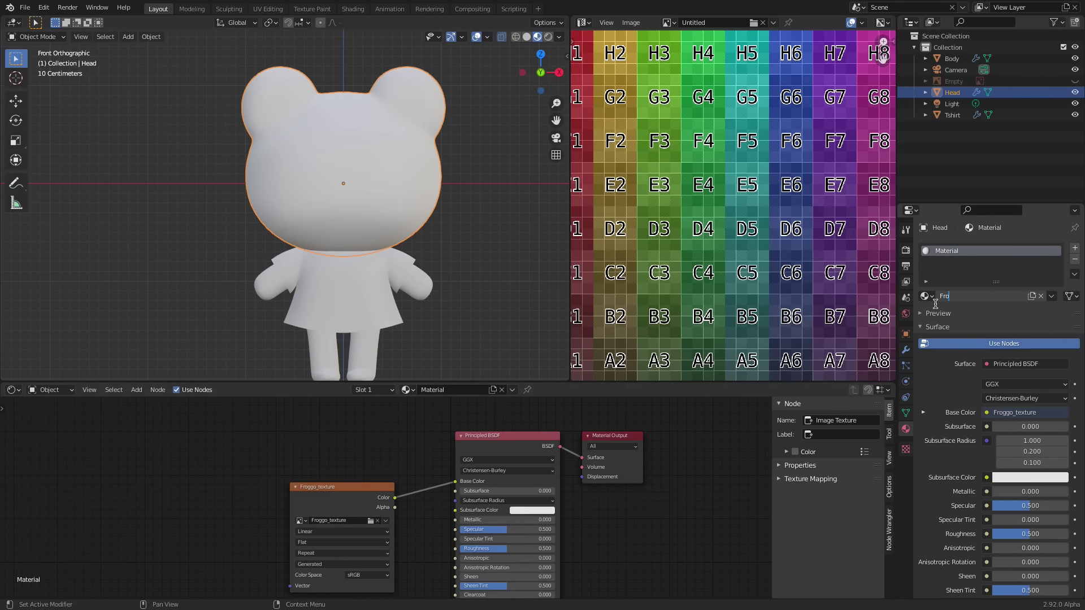
pyautogui.write('Froggo_material')
pyautogui.press('Return')
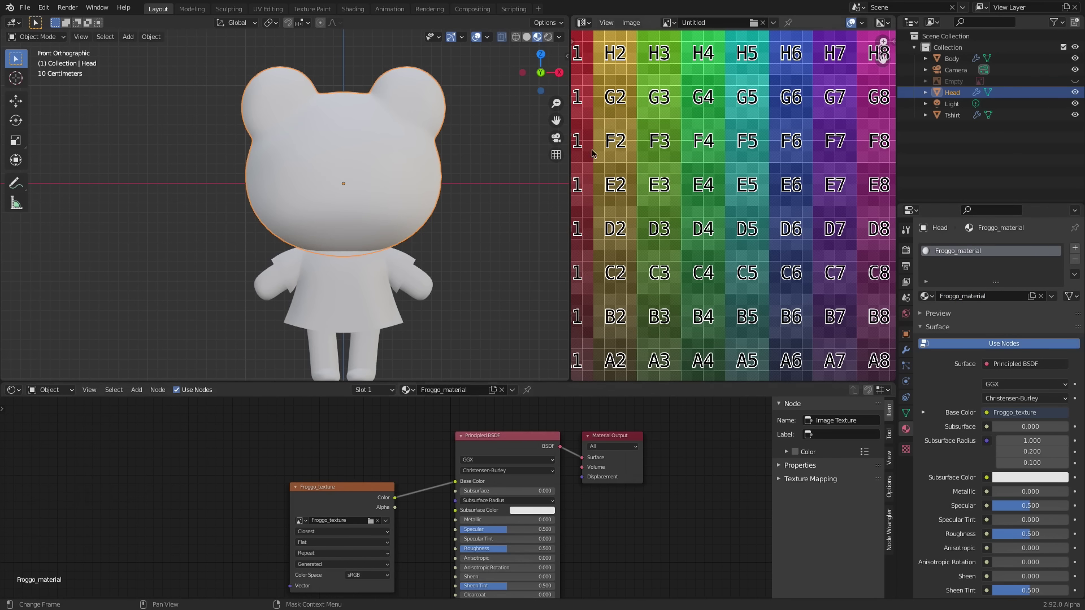
# - Display the Froggo_texture image in the image editor
pyautogui.click(668, 22)
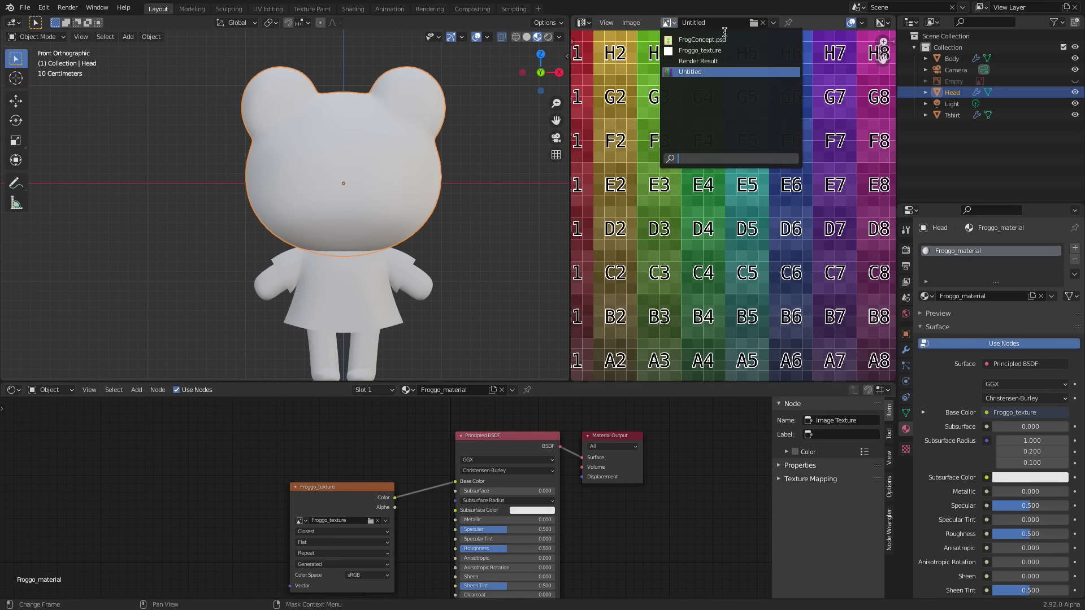
pyautogui.click(719, 52)
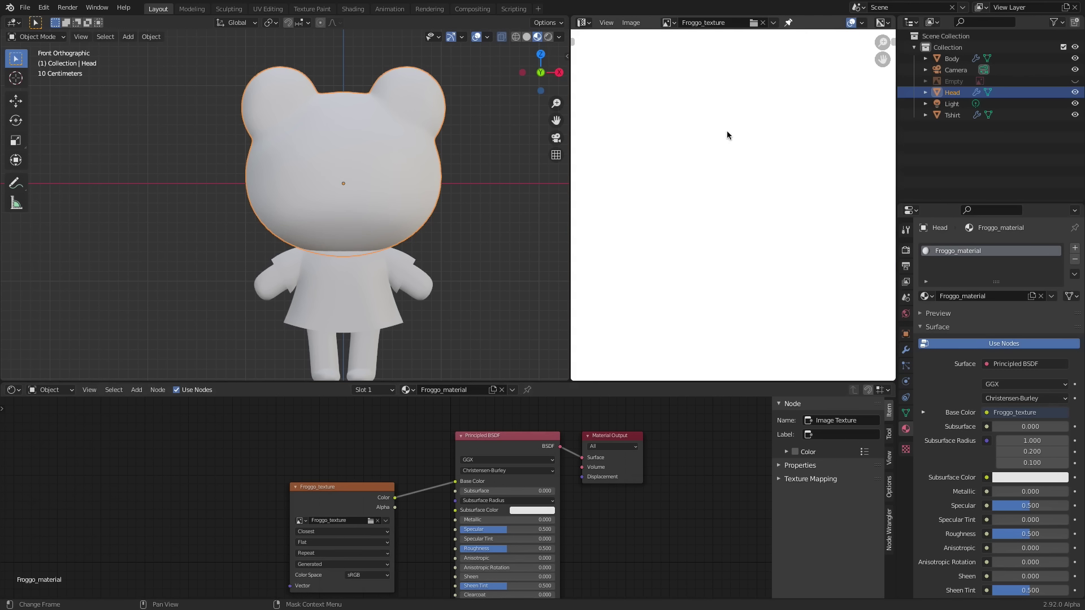
# - Switch the head to Texture Paint mode and unhide the Empty holding the frog concept reference
pyautogui.keyDown('ctrl'); pyautogui.moveTo(734, 139); pyautogui.dragTo(712, 241, button='middle'); pyautogui.keyUp('ctrl')
pyautogui.hotkey('ctrl', 'Tab')
pyautogui.moveTo(474, 213)
pyautogui.keyDown('shift'); pyautogui.mouseDown(button='middle')
pyautogui.moveTo(381, 211)
pyautogui.moveTo(453, 202)
pyautogui.mouseUp(button='middle'); pyautogui.keyUp('shift')
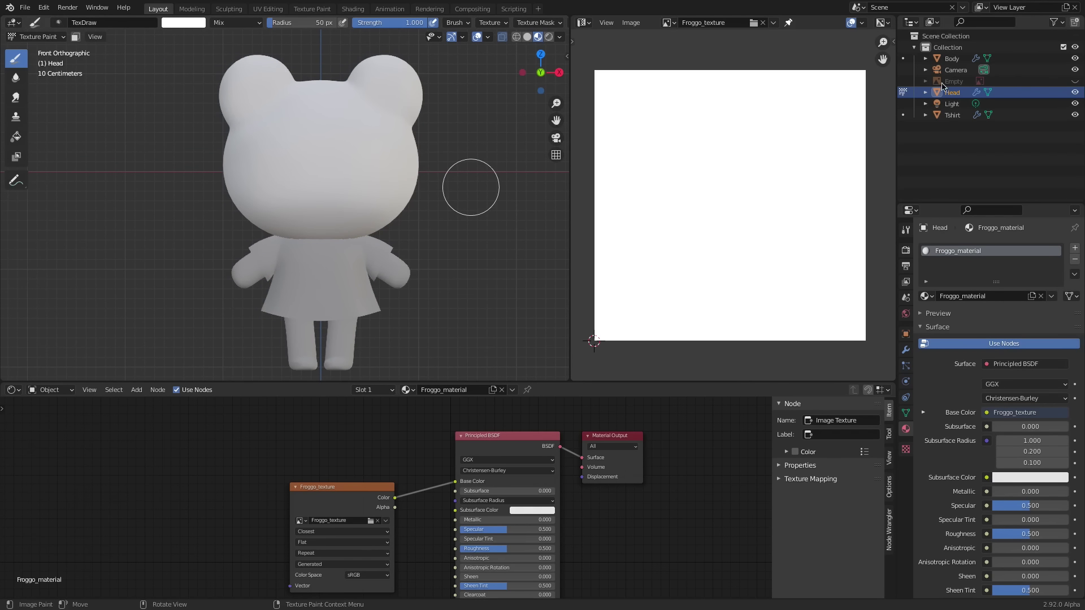
pyautogui.click(1075, 81)
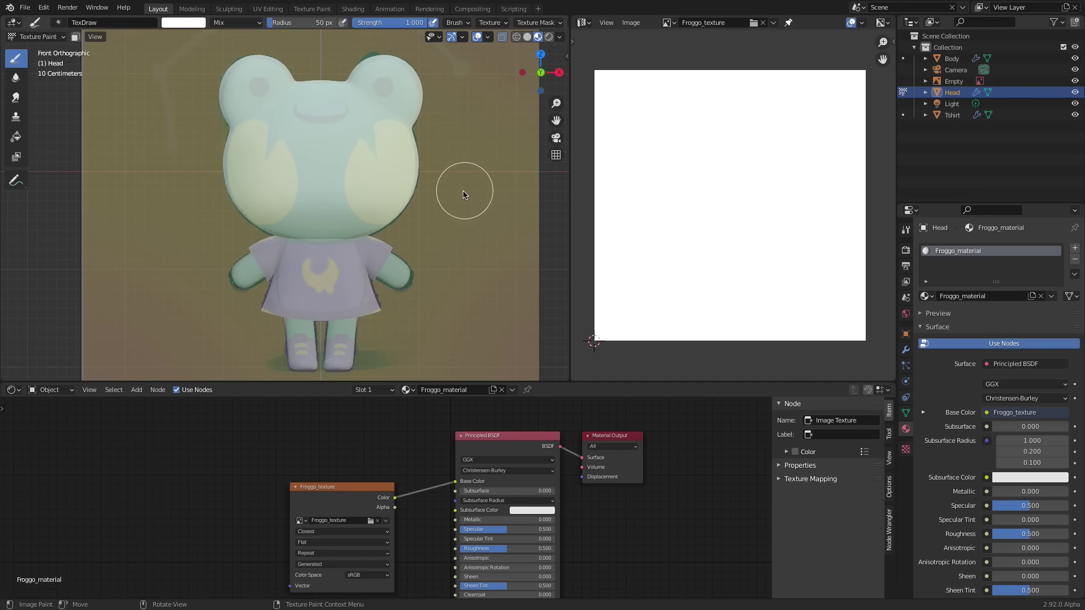
# - In Object Mode, duplicate the reference image about 3.66 m along X and set the copy's transparency to 1.000
pyautogui.scroll(-3, 469, 183)
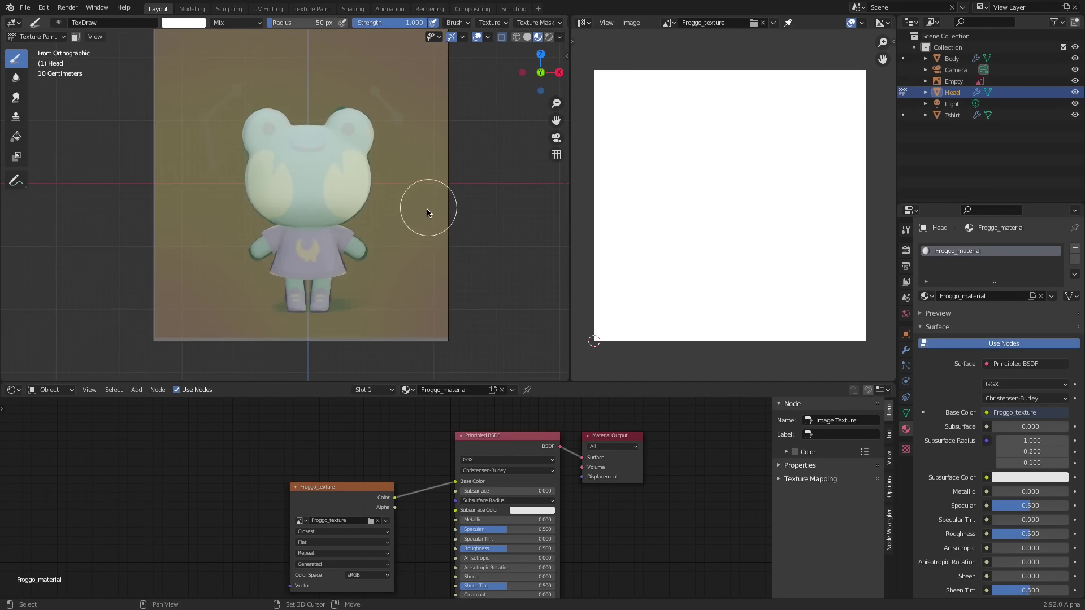
pyautogui.keyDown('shift'); pyautogui.moveTo(429, 206); pyautogui.dragTo(405, 227, button='middle'); pyautogui.keyUp('shift')
pyautogui.hotkey('ctrl', 'Tab')
pyautogui.click(348, 213)
pyautogui.click(368, 237)
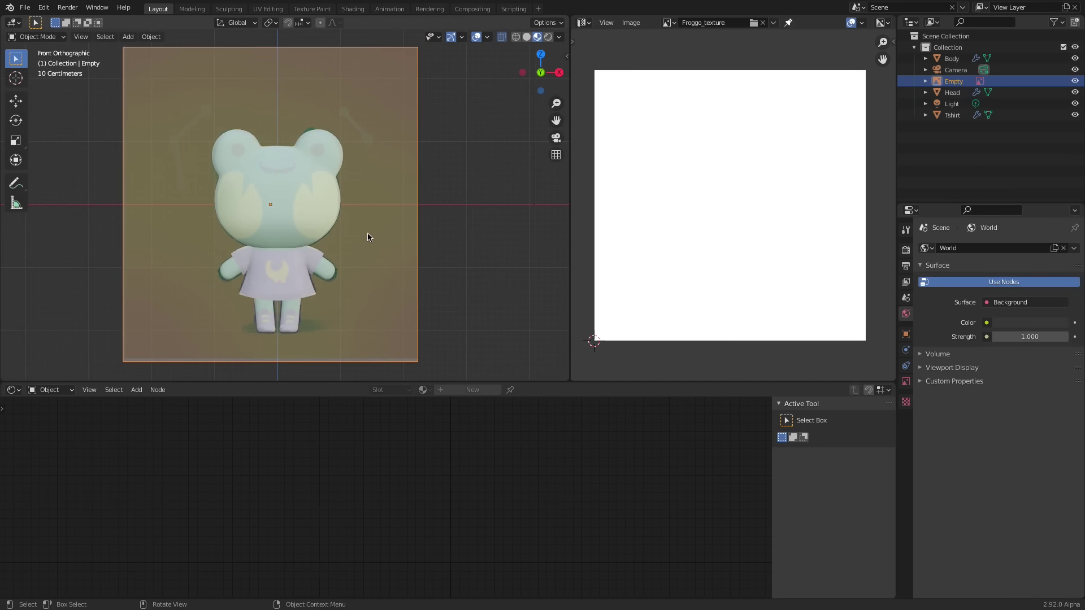
pyautogui.hotkey('shift', 'd')
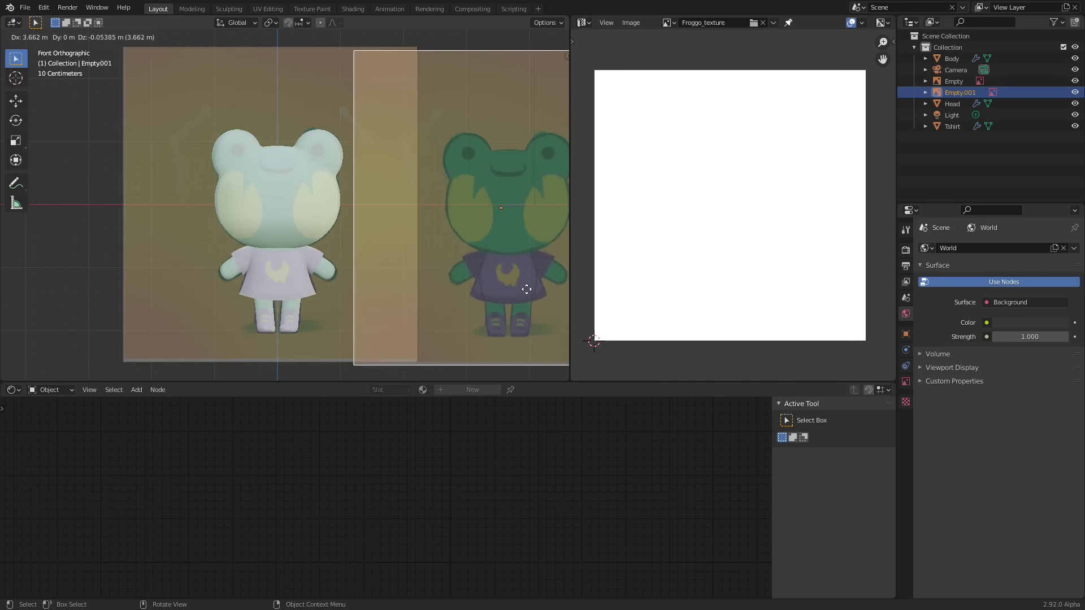
pyautogui.click(527, 289)
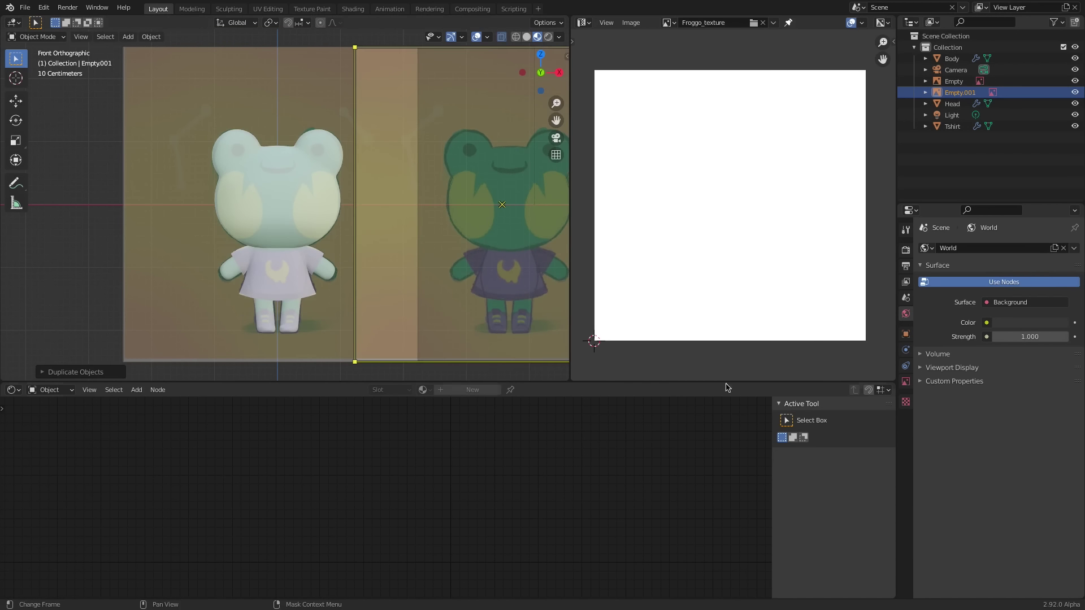
pyautogui.click(906, 383)
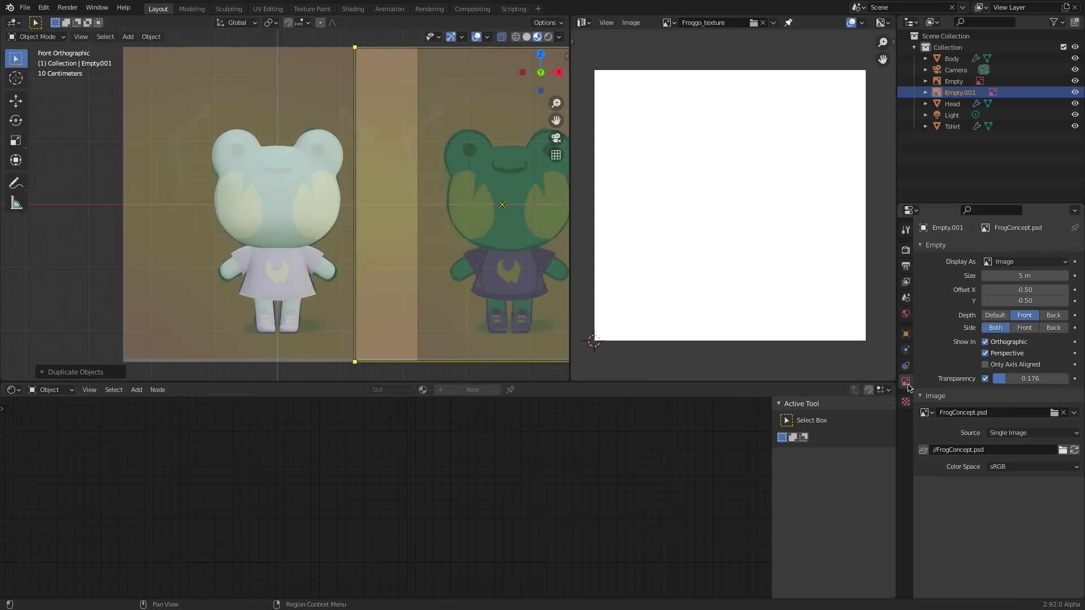
pyautogui.moveTo(1012, 378); pyautogui.dragTo(1080, 372)
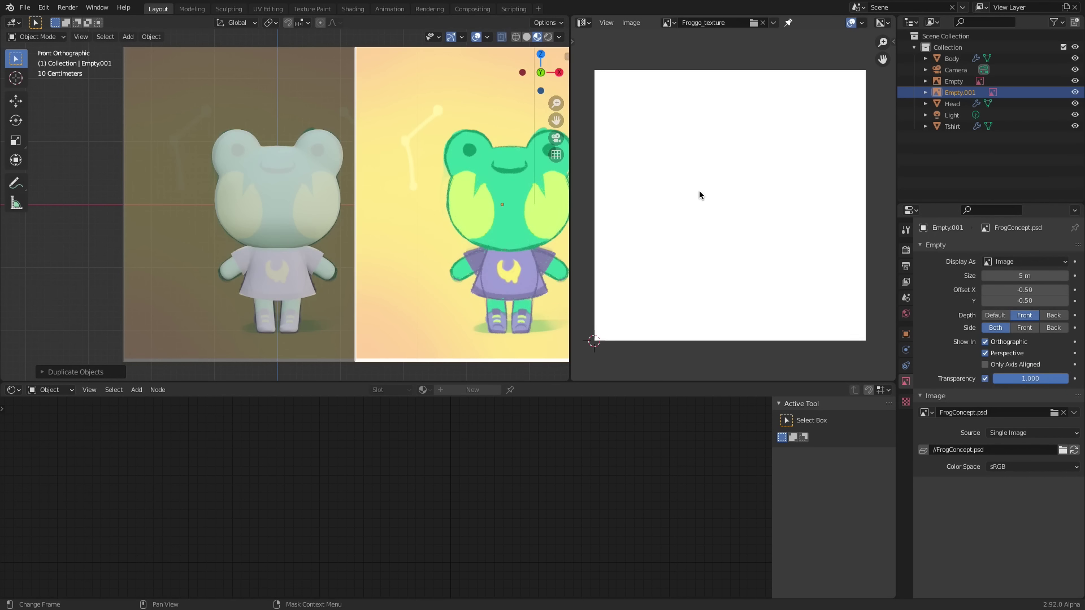
# - Change the shader editor area to a UV Editor and display the Froggo_texture image in it
pyautogui.click(14, 394)
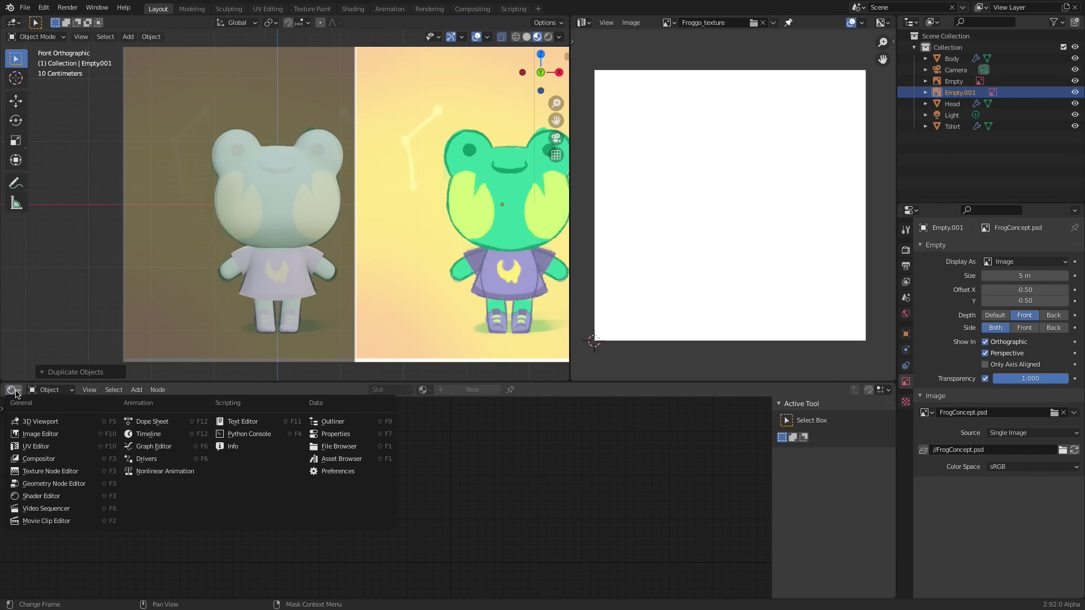
pyautogui.click(64, 450)
pyautogui.click(401, 390)
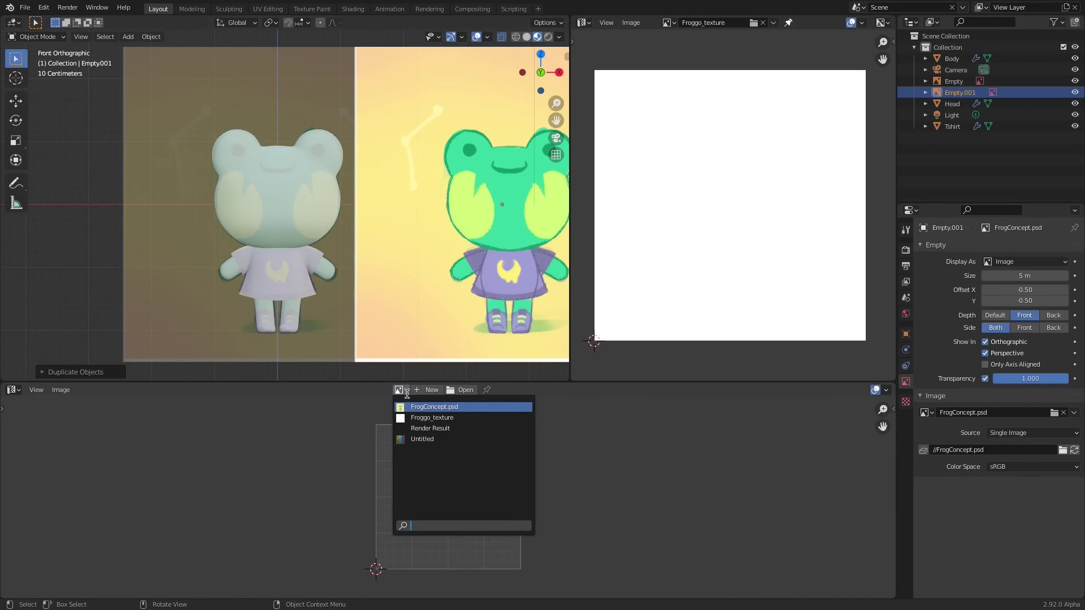
pyautogui.click(464, 418)
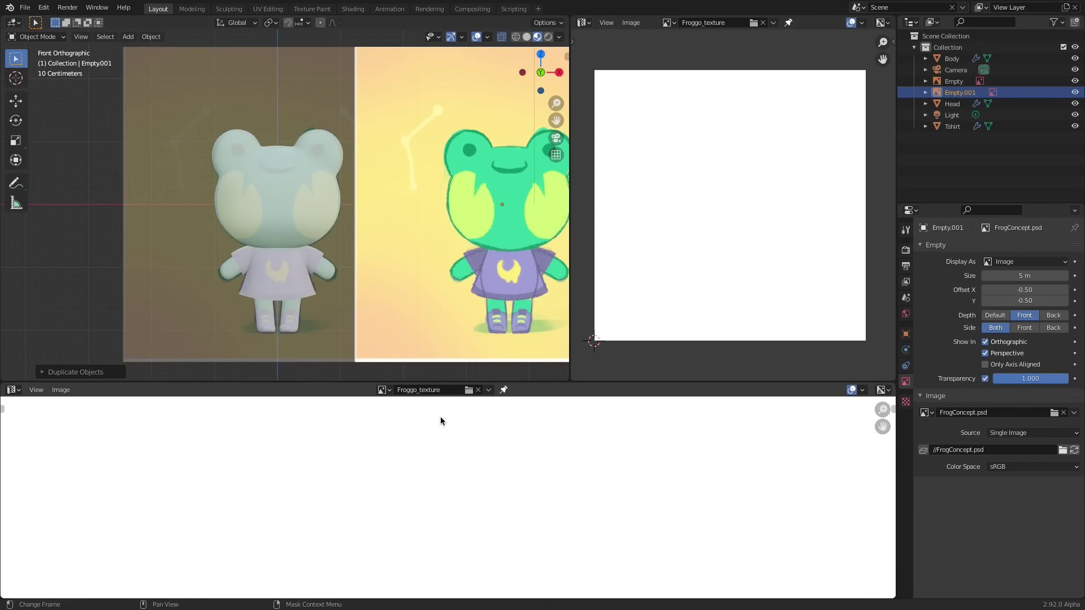
pyautogui.scroll(-7, 533, 482)
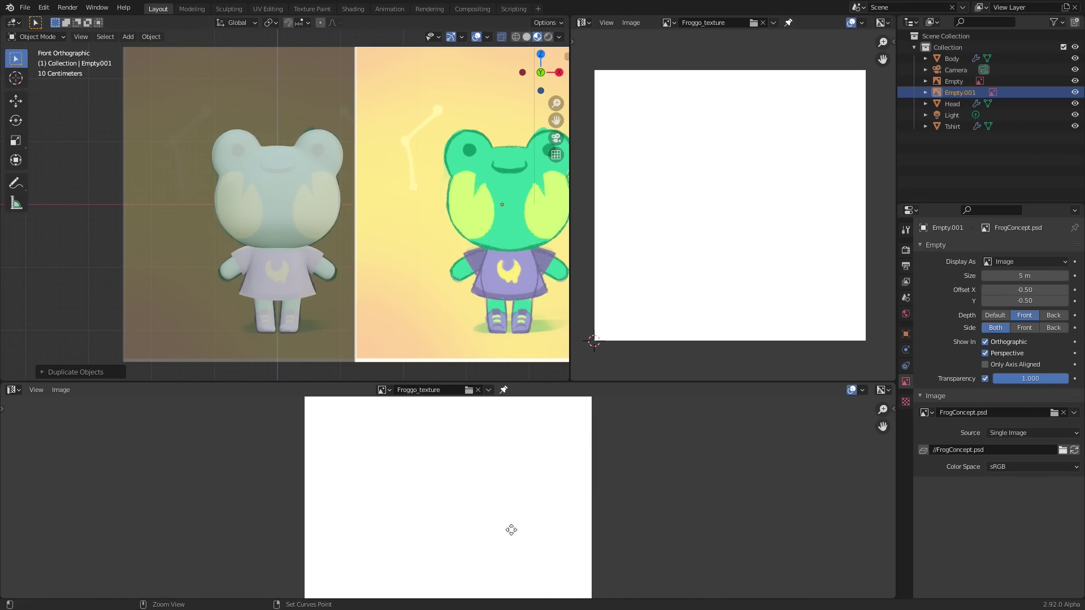
pyautogui.scroll(1, 514, 518)
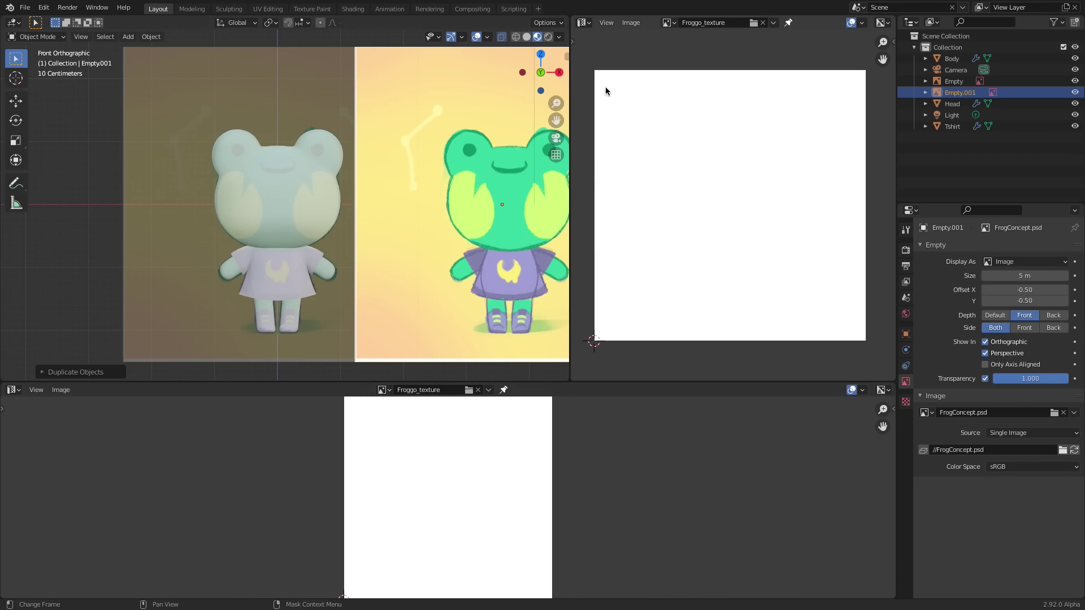
# - Replace the upper image view of Froggo_texture with a second 3D Viewport using Material Preview shading
pyautogui.click(583, 22)
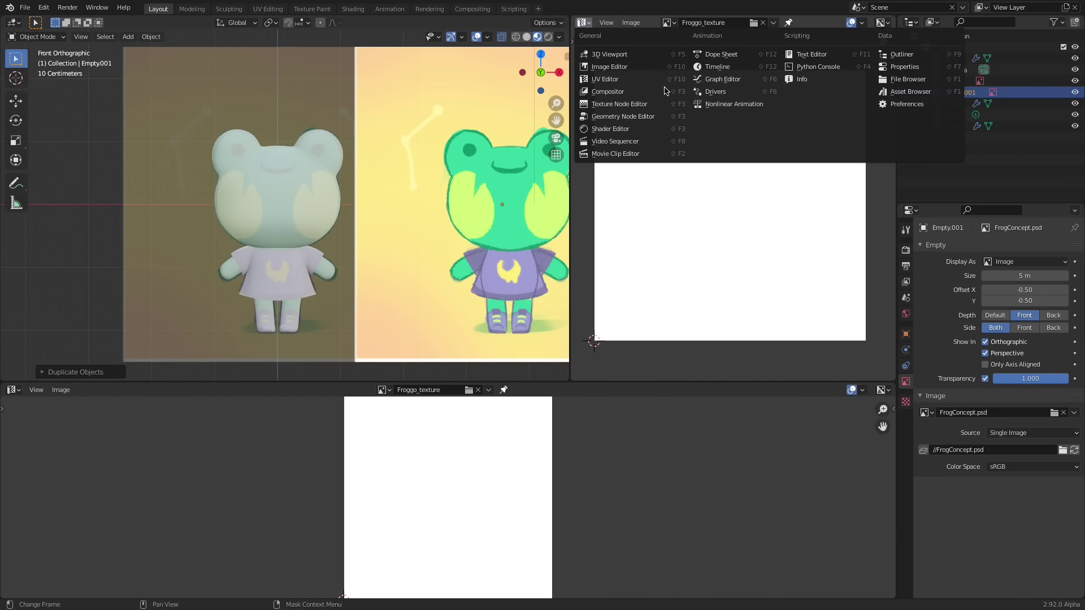
pyautogui.click(634, 55)
pyautogui.scroll(-5, 789, 146)
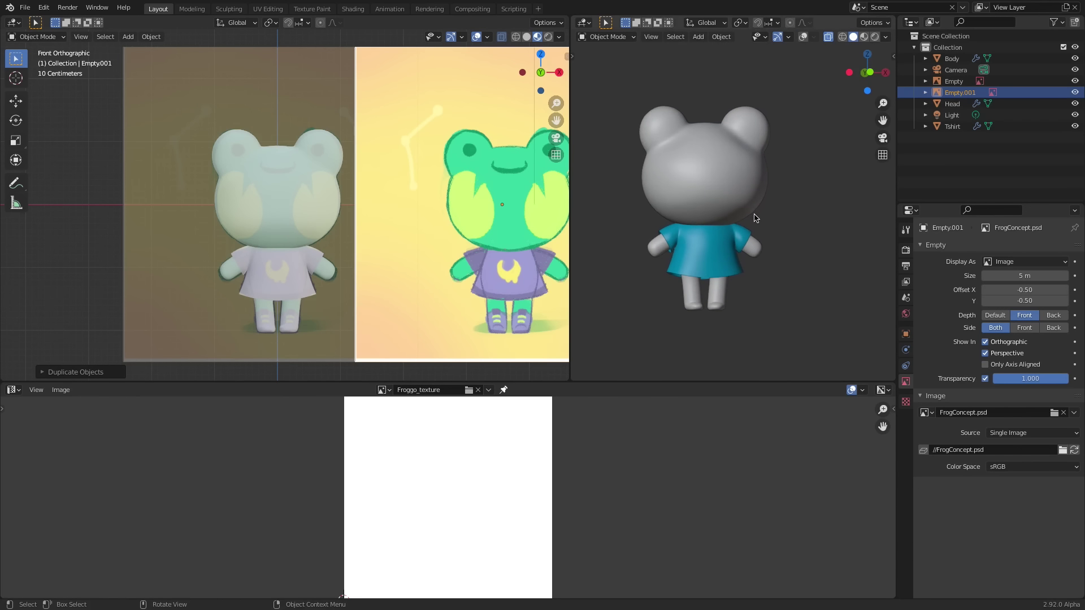
pyautogui.press('z')
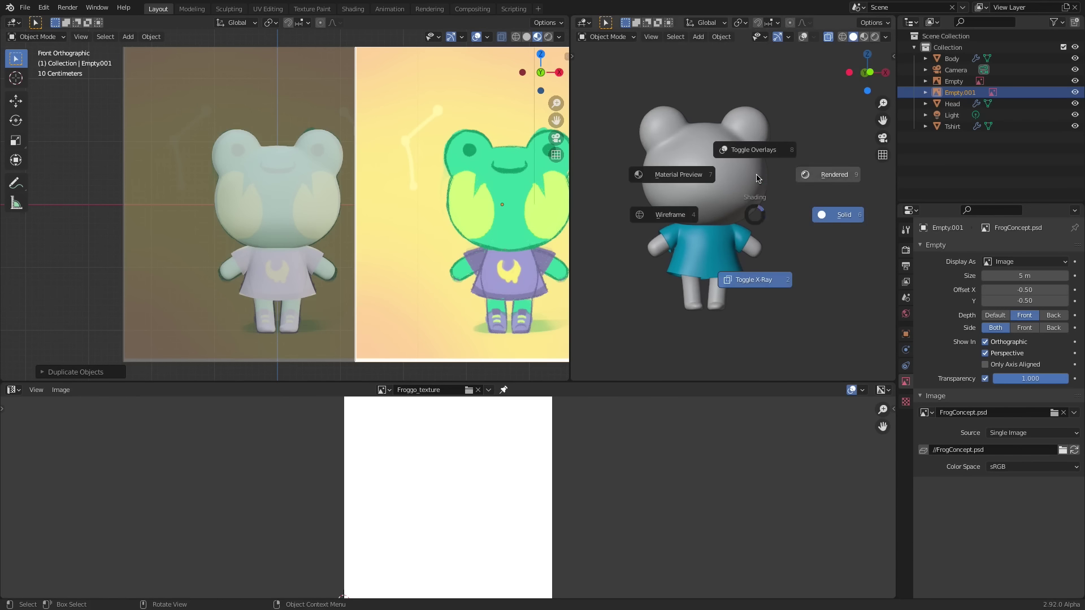
pyautogui.click(678, 175)
# - Select the frog's head and put it in Texture Paint mode
pyautogui.click(296, 219)
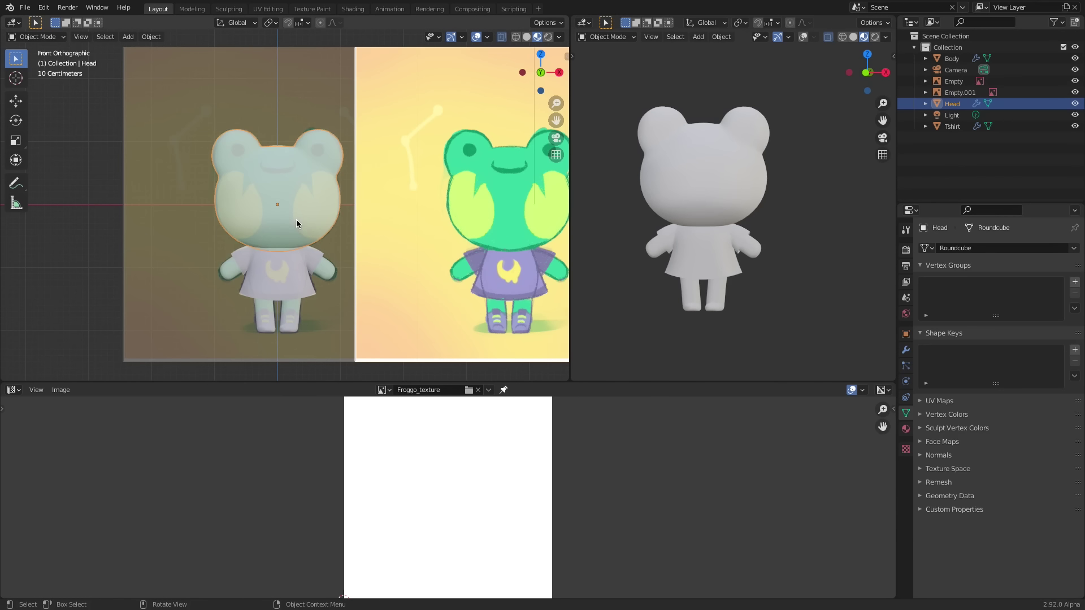
pyautogui.scroll(3, 274, 243)
pyautogui.hotkey('ctrl', 'Tab')
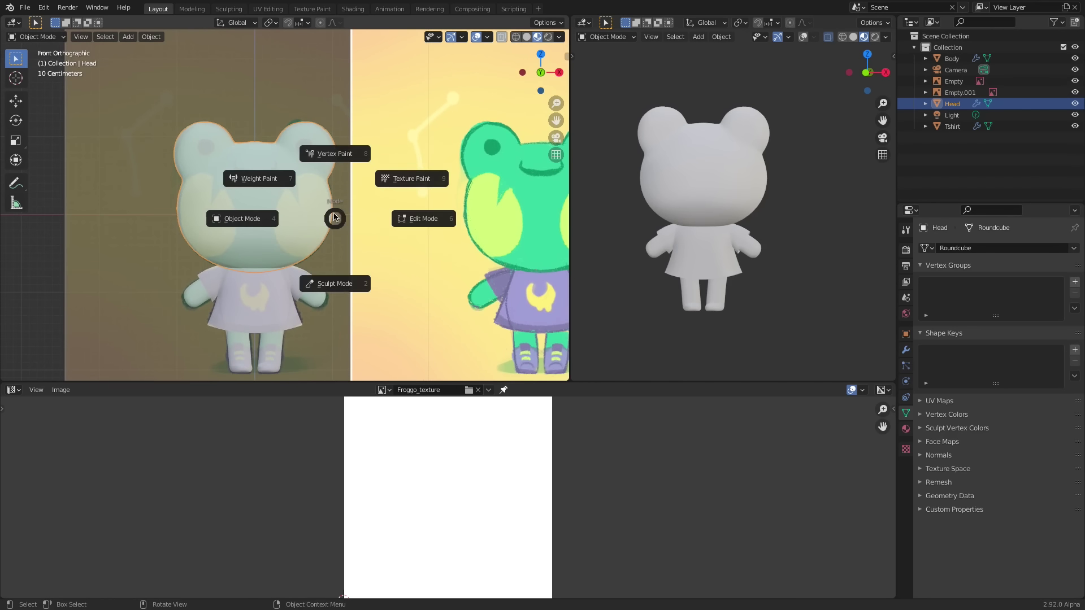
pyautogui.click(417, 177)
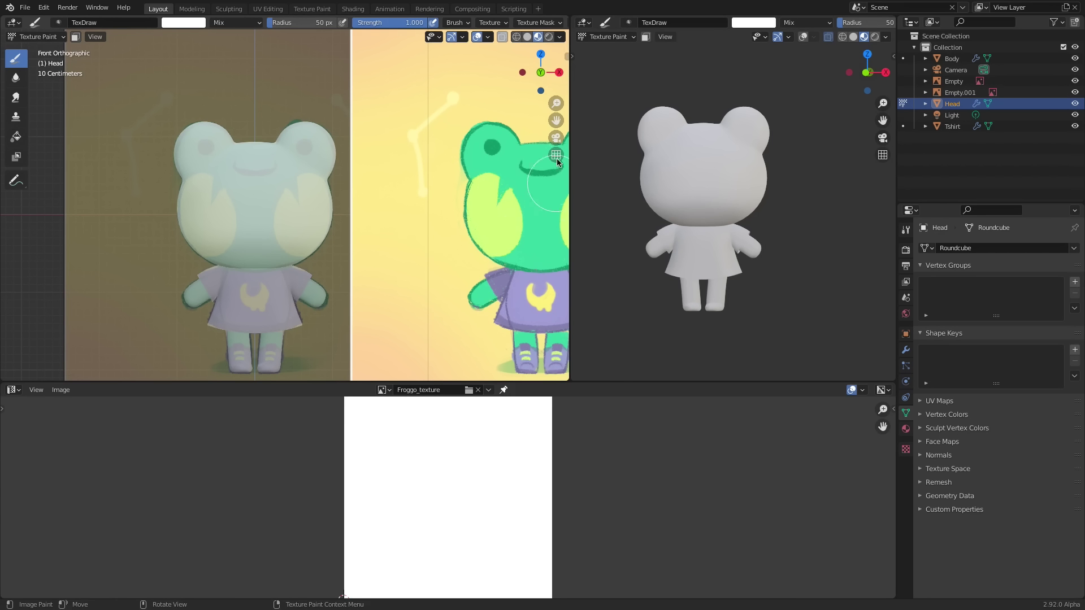
# - Display the active tool's settings in the front viewport, review the texture slot and brush options, and widen that viewport
pyautogui.click(567, 57)
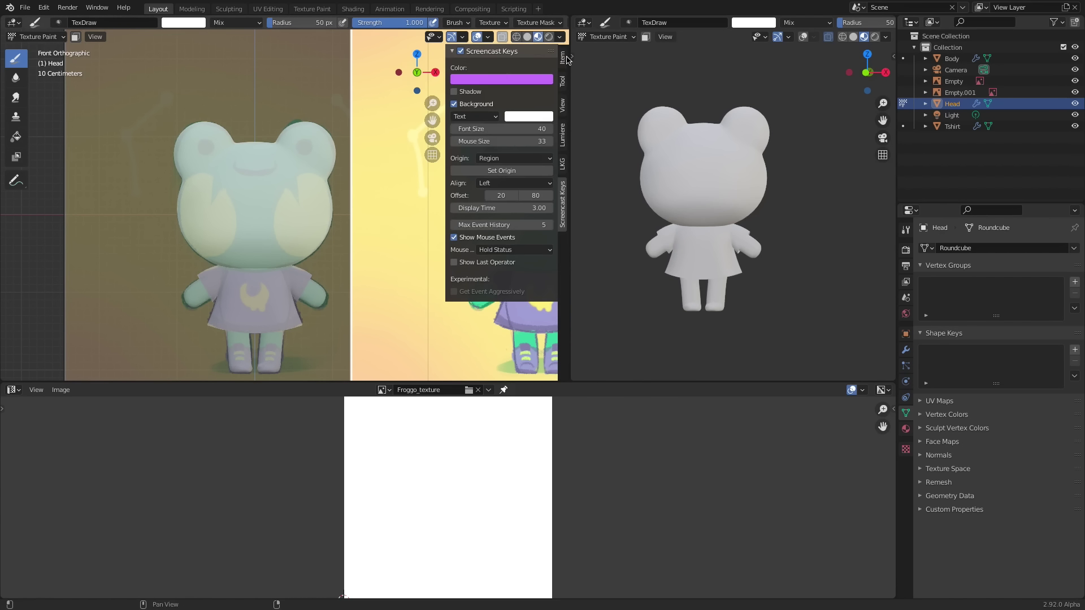
pyautogui.click(563, 84)
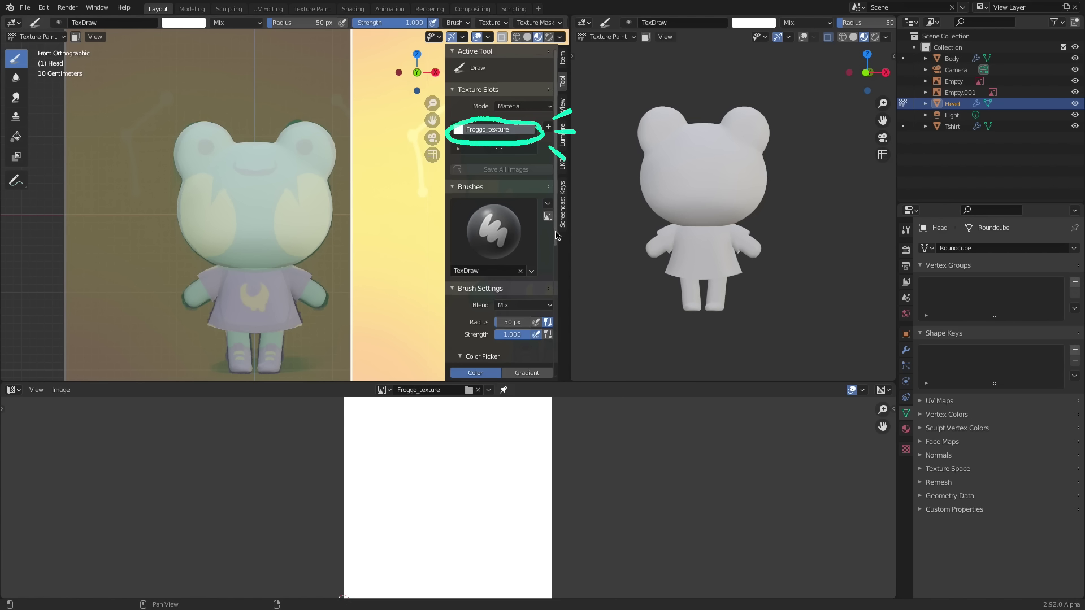
pyautogui.moveTo(557, 235); pyautogui.dragTo(561, 288)
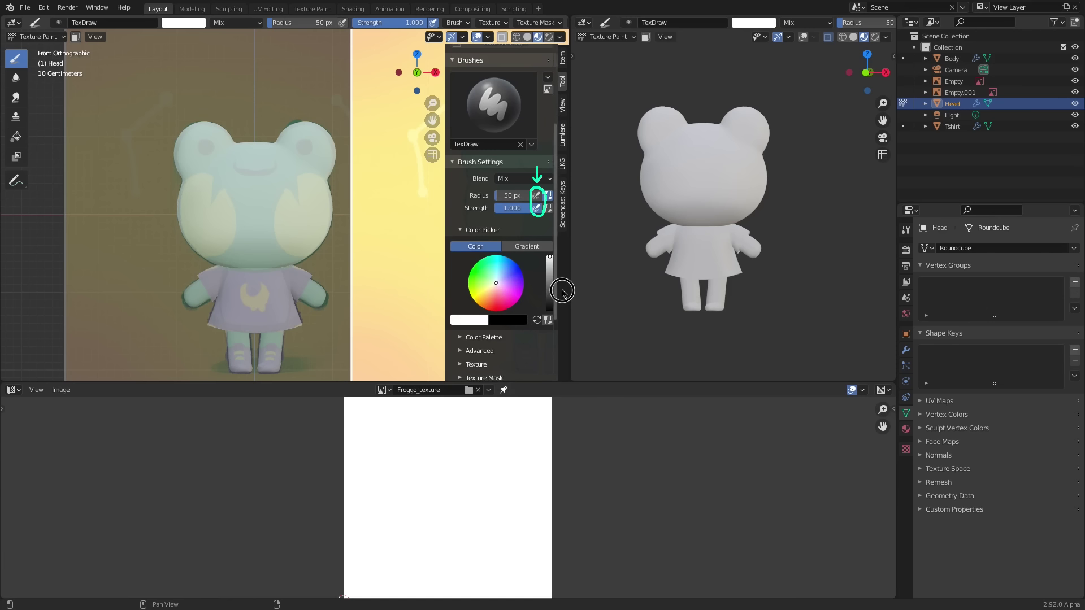
pyautogui.scroll(-5, 562, 292)
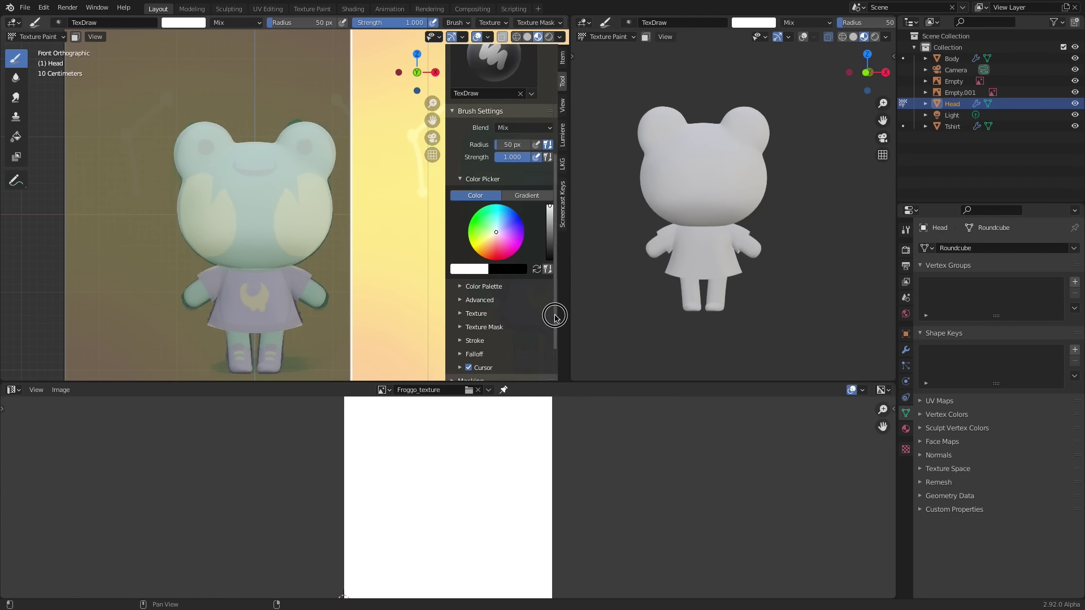
pyautogui.click(459, 349)
pyautogui.click(512, 365)
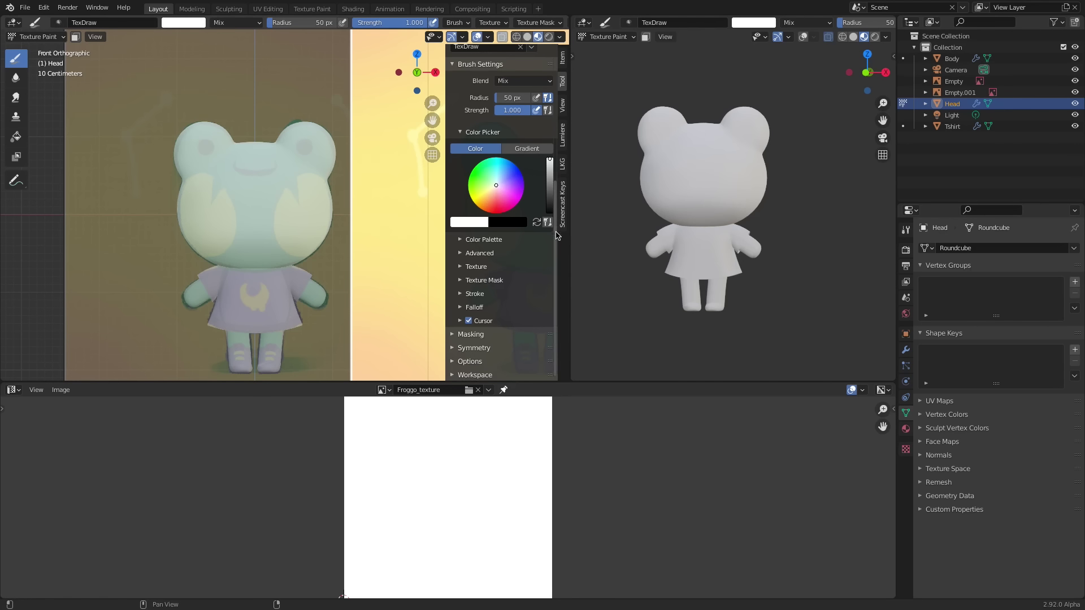
pyautogui.moveTo(556, 234); pyautogui.dragTo(554, 169)
pyautogui.moveTo(571, 328); pyautogui.dragTo(638, 305)
pyautogui.keyDown('ctrl'); pyautogui.moveTo(386, 247); pyautogui.dragTo(342, 281, button='middle'); pyautogui.keyUp('ctrl')
pyautogui.keyDown('shift'); pyautogui.moveTo(341, 271); pyautogui.dragTo(304, 268, button='middle'); pyautogui.keyUp('shift')
# - Activate the Fill tool and sample its color from the green skin of the reference frog
pyautogui.click(22, 141)
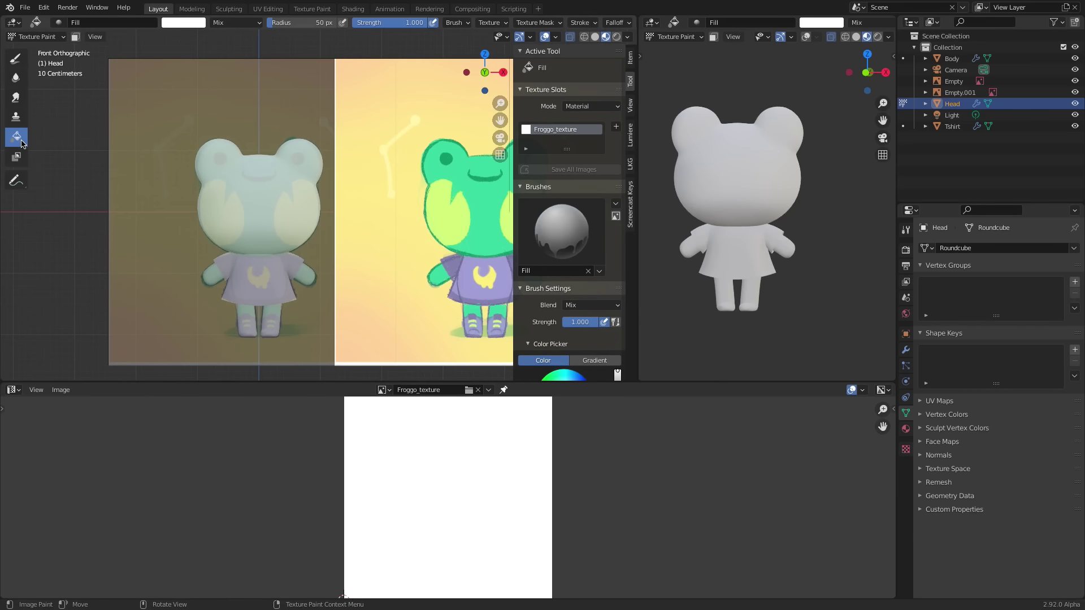
pyautogui.scroll(-6, 551, 294)
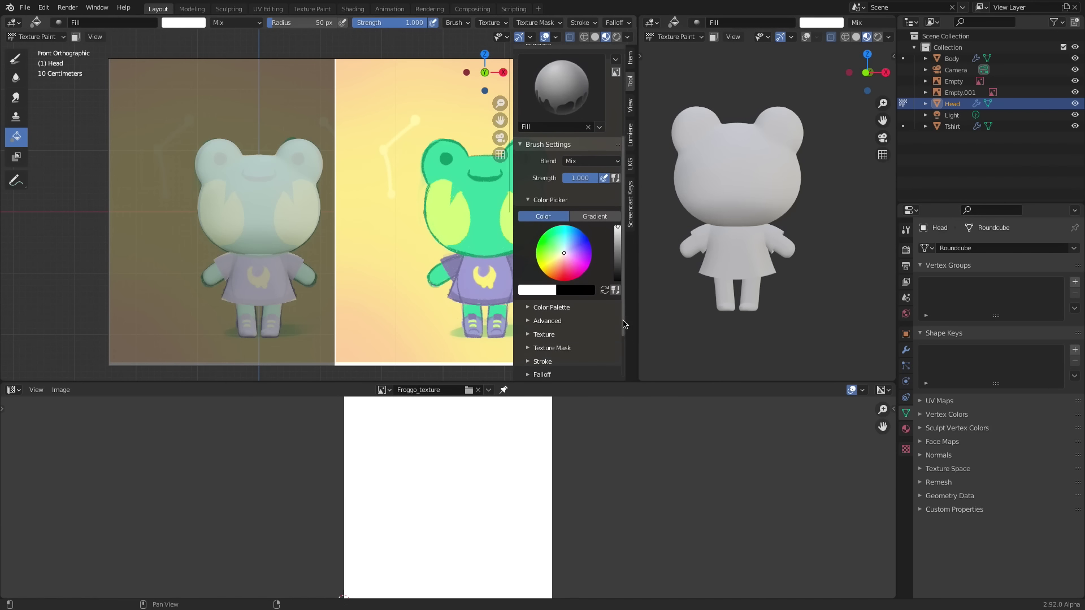
pyautogui.click(551, 292)
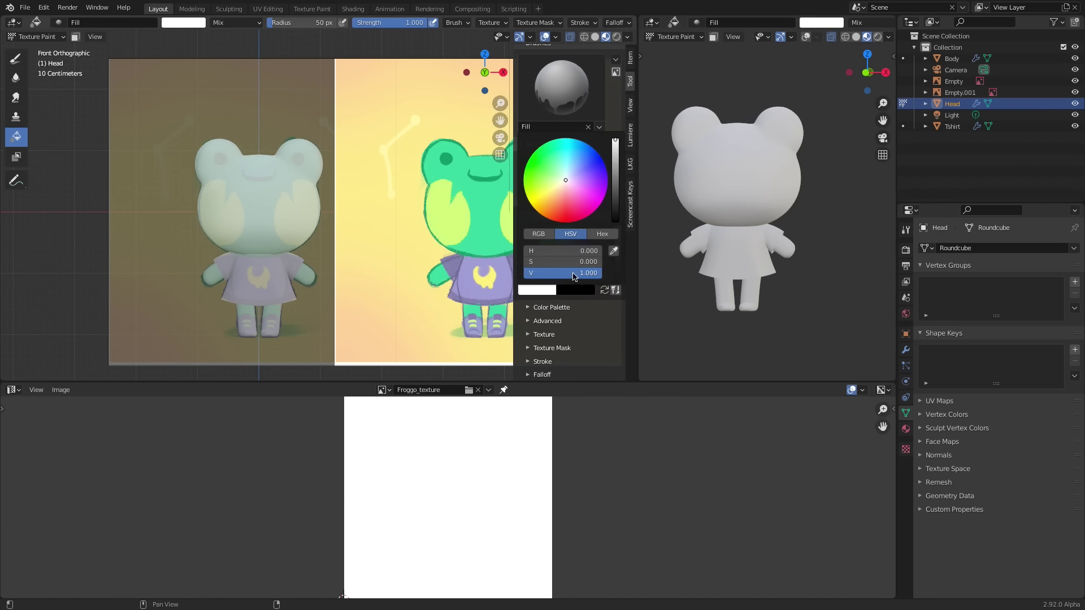
pyautogui.click(617, 254)
pyautogui.click(490, 238)
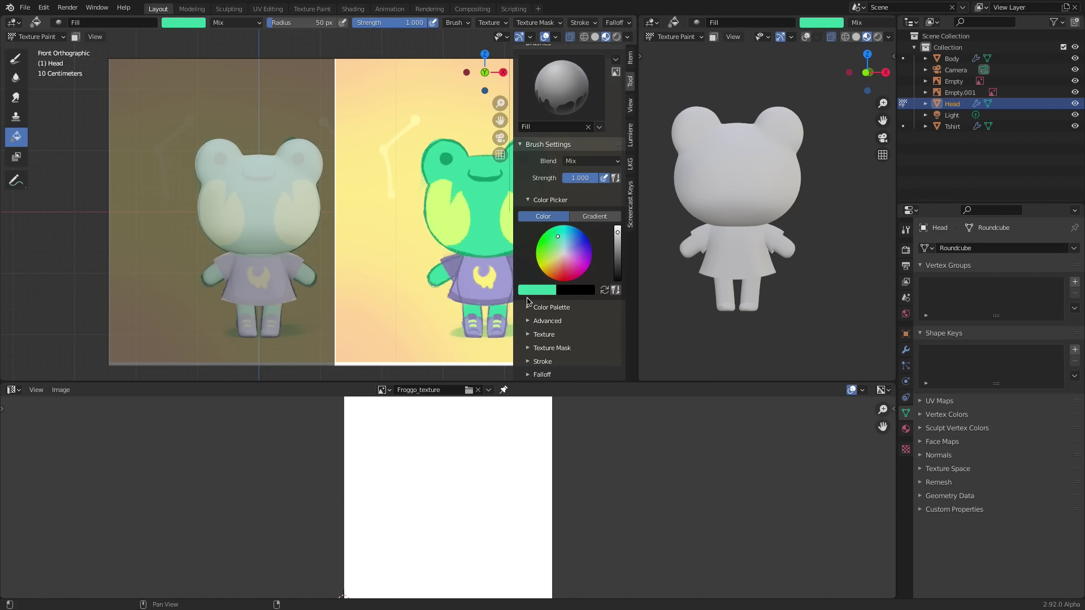
# - Create a new color palette named Froggo Palette
pyautogui.click(531, 309)
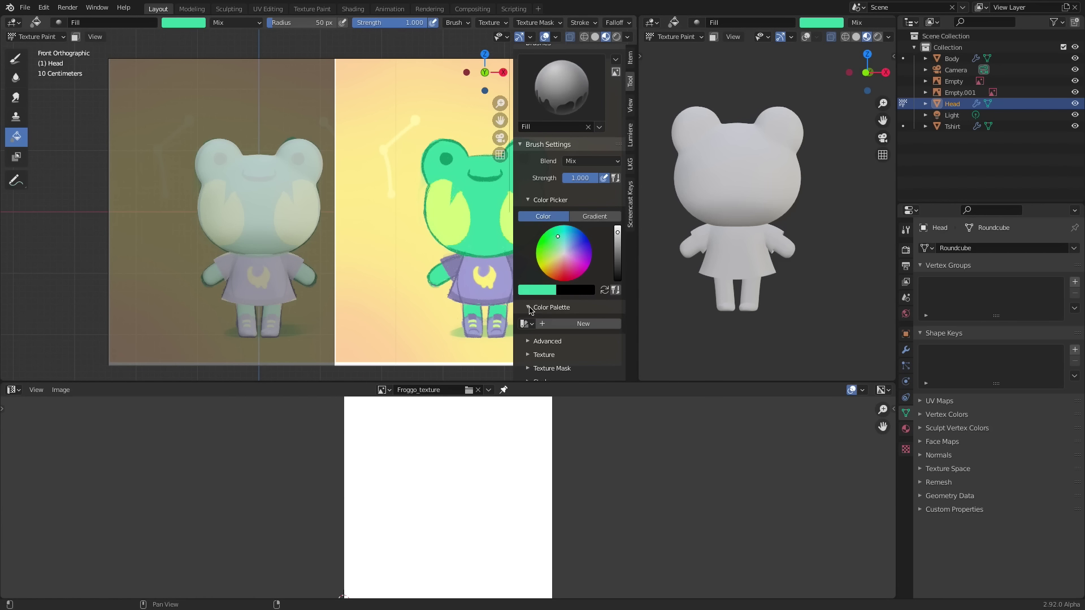
pyautogui.click(557, 325)
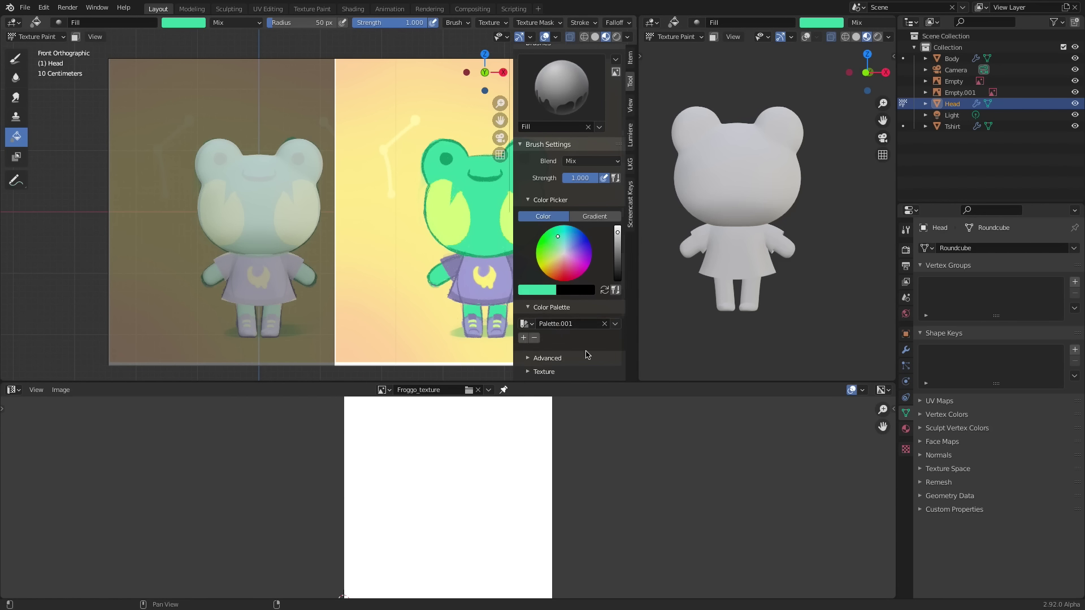
pyautogui.doubleClick(583, 324)
pyautogui.write('Fr')
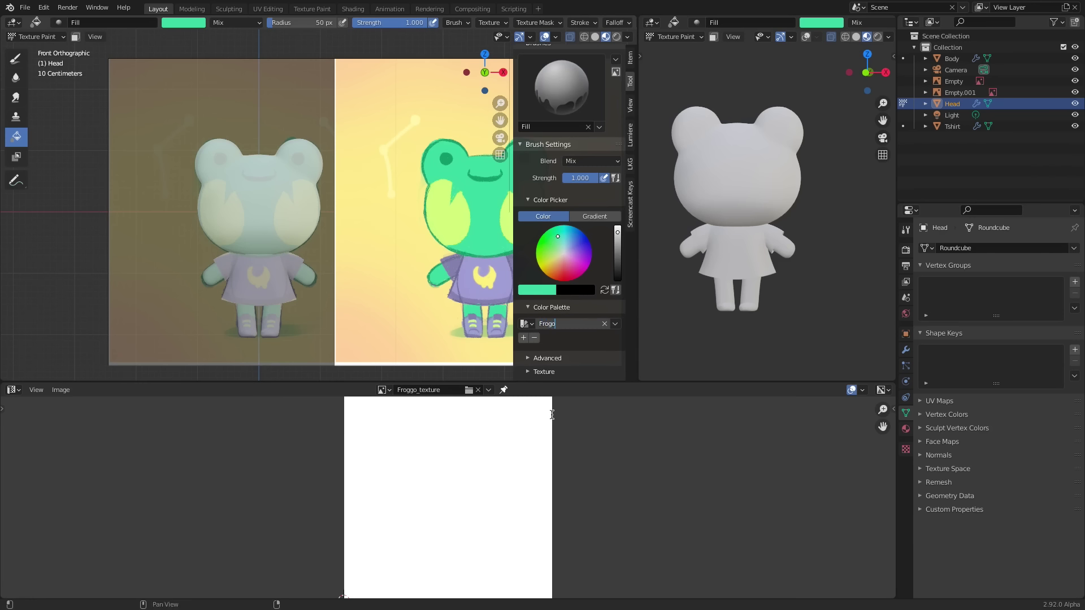
pyautogui.write('oggo Palette')
pyautogui.press('Return')
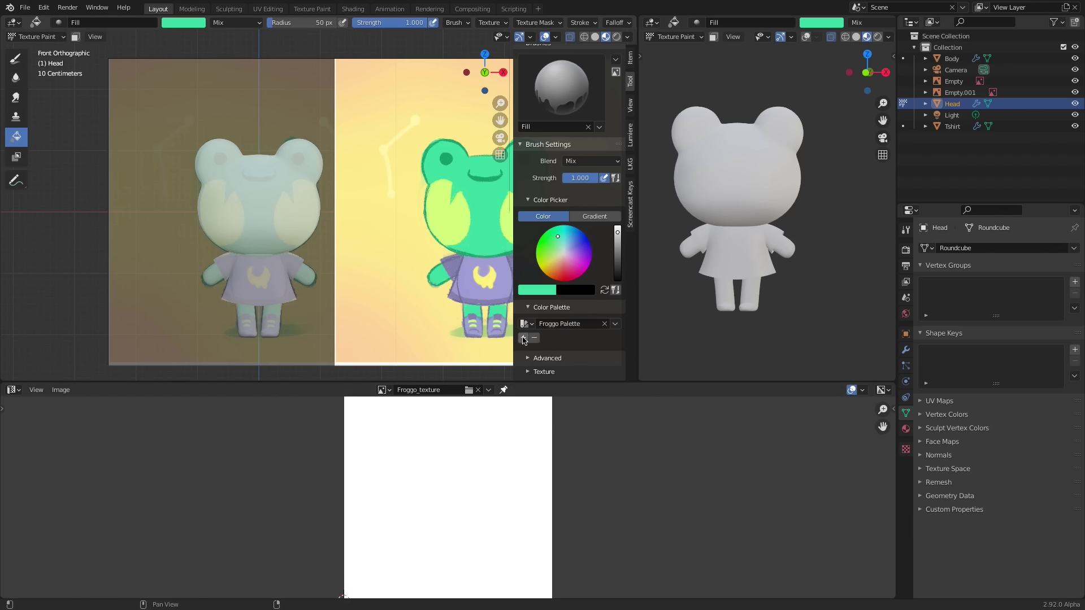
# - Add the sampled green to the palette and fill the whole head with it
pyautogui.click(524, 338)
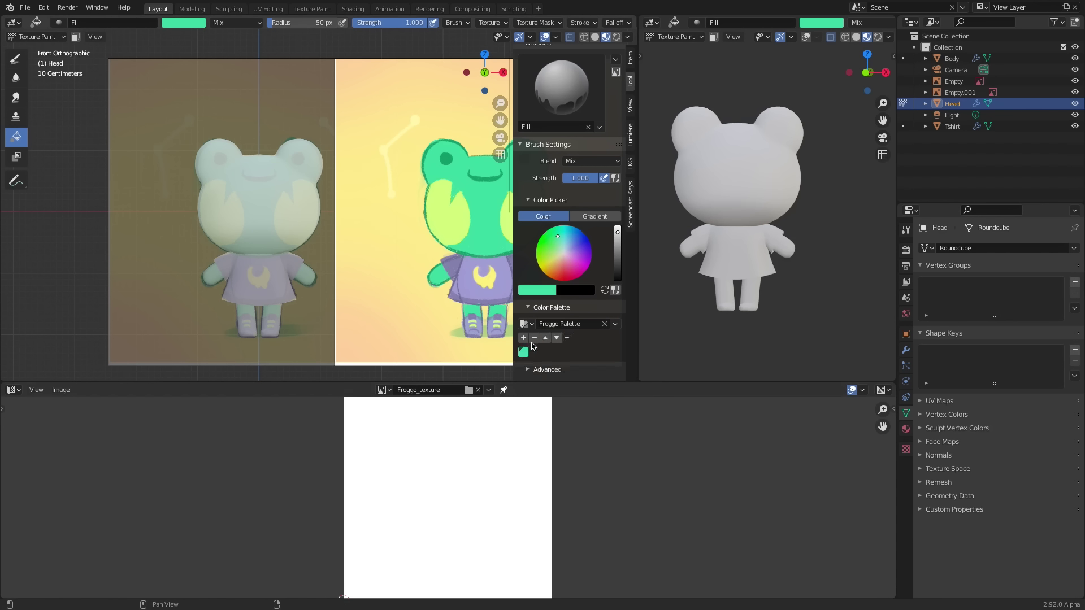
pyautogui.click(266, 208)
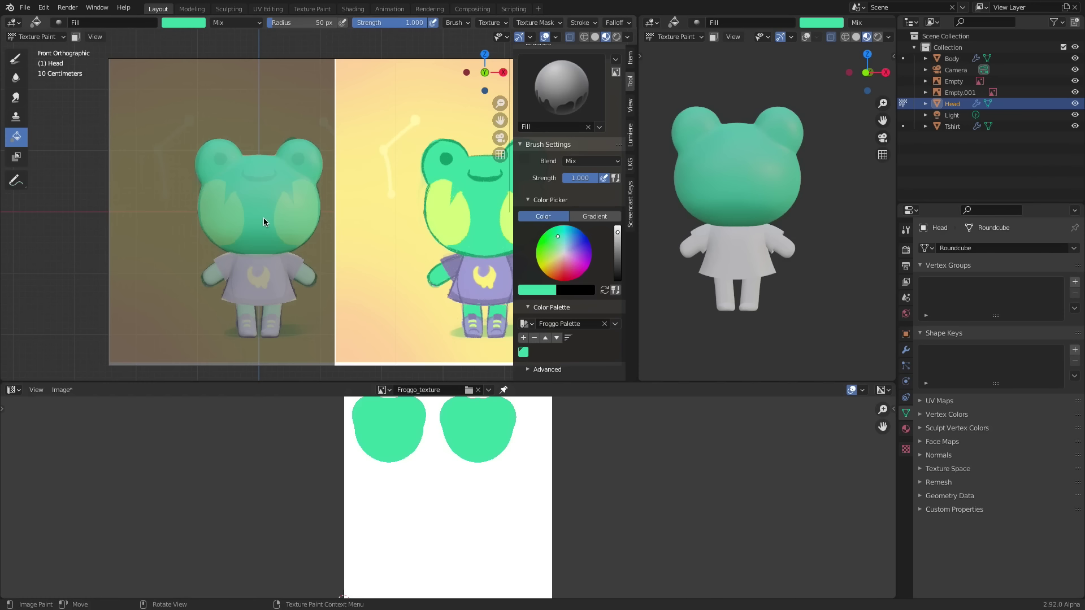
# - Leave painting of the head, select the Body object and switch it to Texture Paint mode
pyautogui.hotkey('ctrl', 'Tab')
pyautogui.click(248, 270)
pyautogui.click(311, 278)
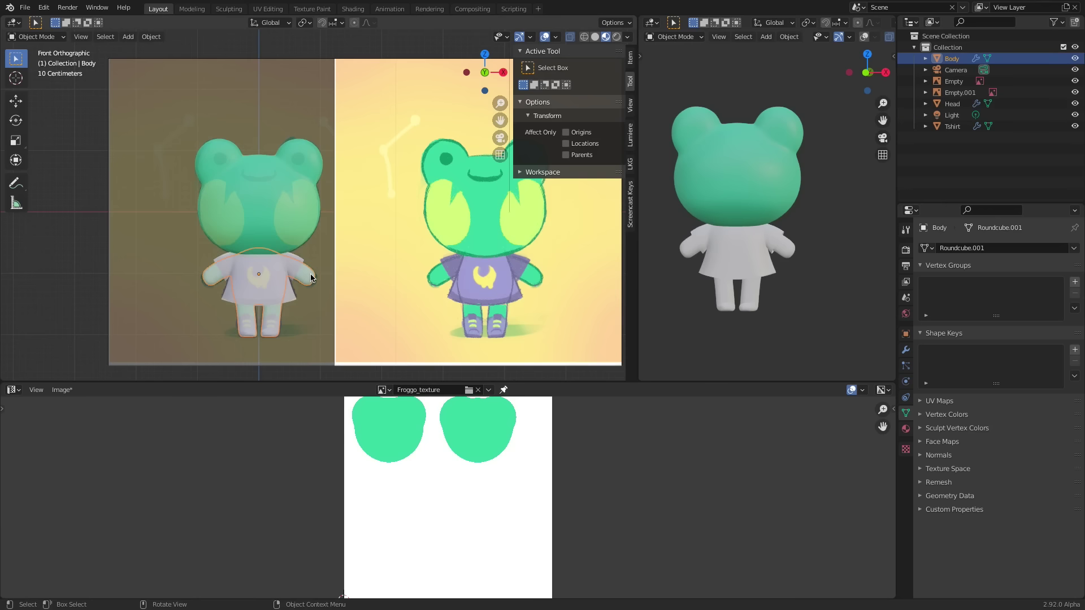
pyautogui.hotkey('ctrl', 'Tab')
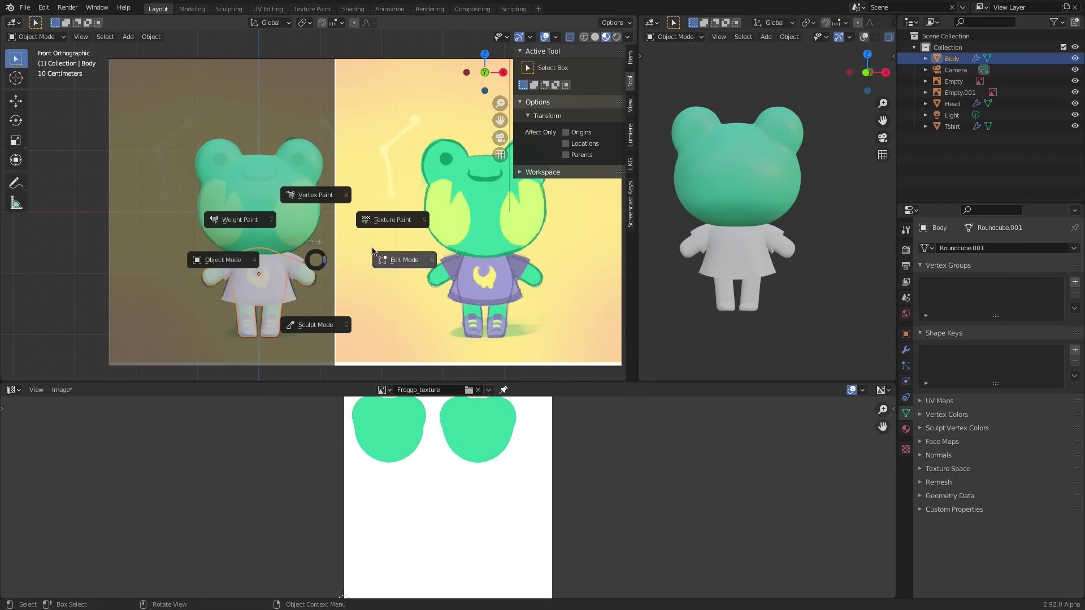
pyautogui.click(394, 221)
pyautogui.click(305, 275)
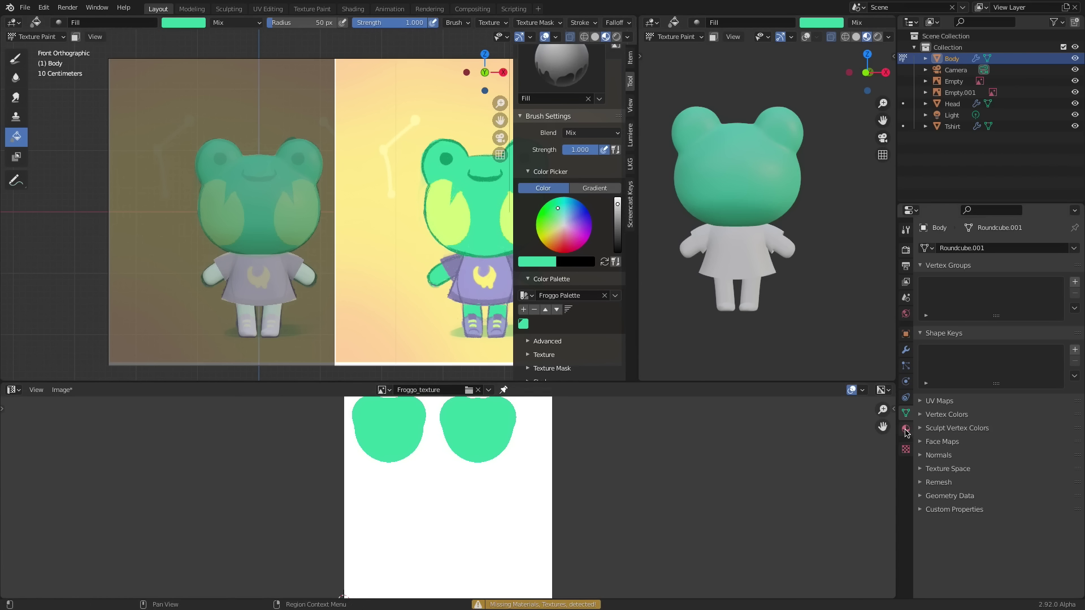
# - Assign Froggo_material to the body and fill the whole body with the palette green
pyautogui.click(906, 429)
pyautogui.click(927, 296)
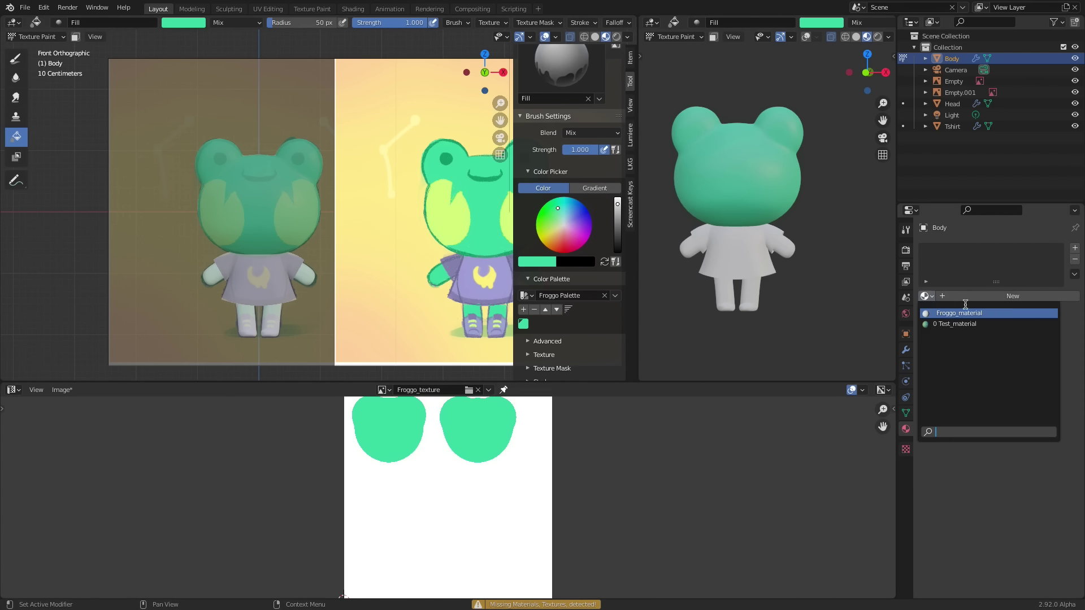
pyautogui.click(993, 313)
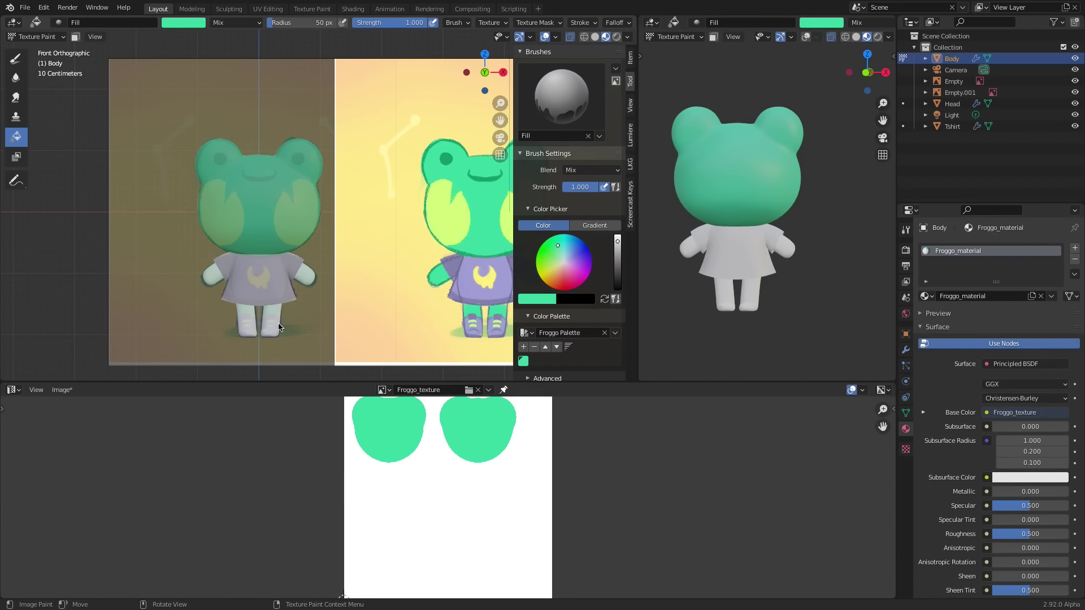
pyautogui.click(283, 290)
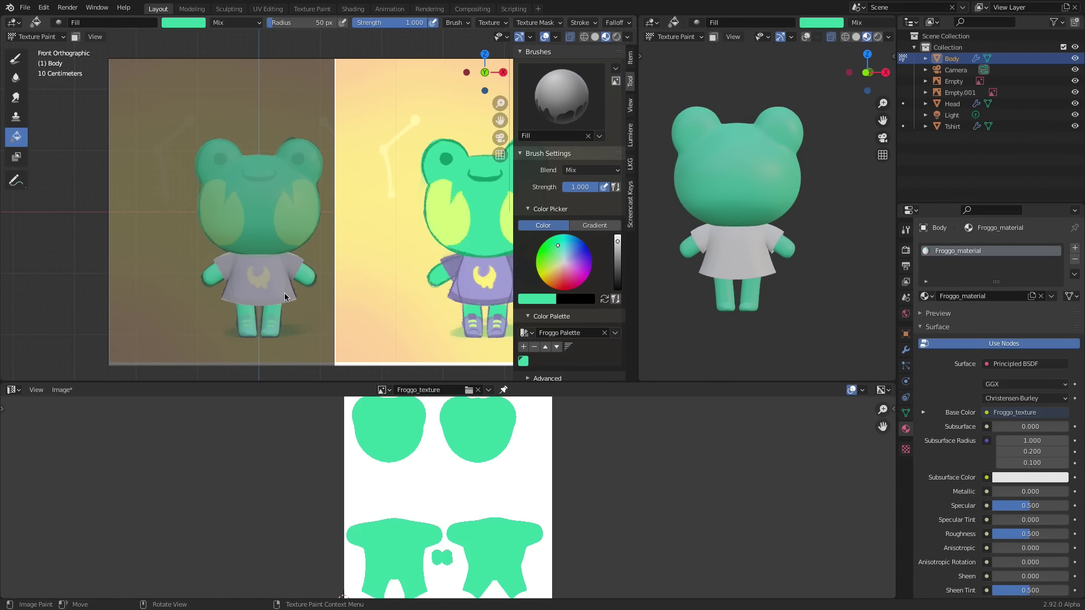
# - Bring the T-shirt into Texture Paint mode with the Fill tool and sample the light purple of the reference shirt
pyautogui.press('s')
pyautogui.press('s')
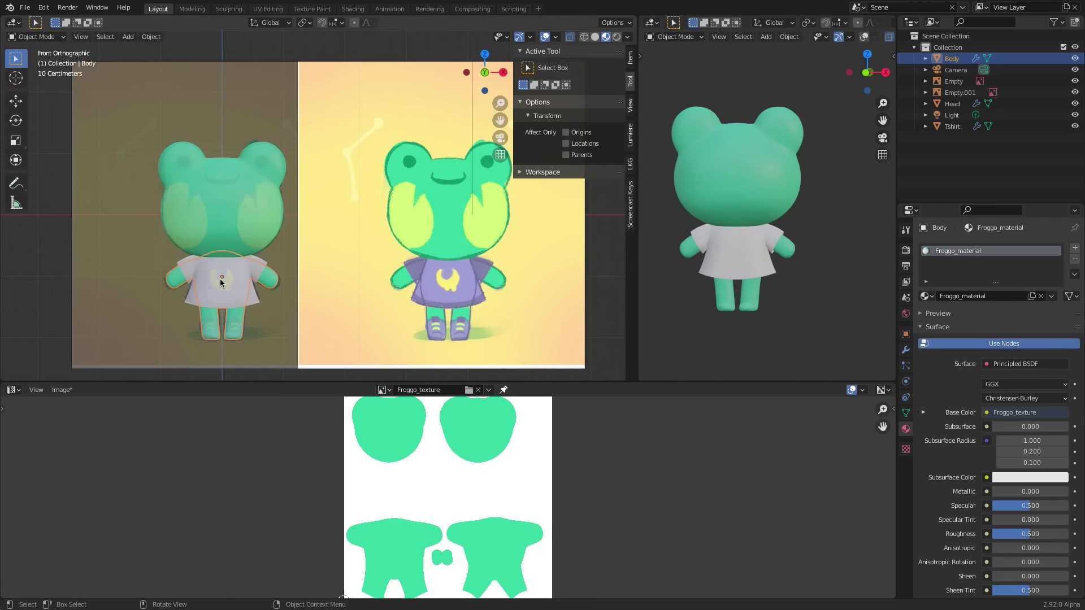
pyautogui.click(255, 299)
pyautogui.hotkey('ctrl', 'Tab')
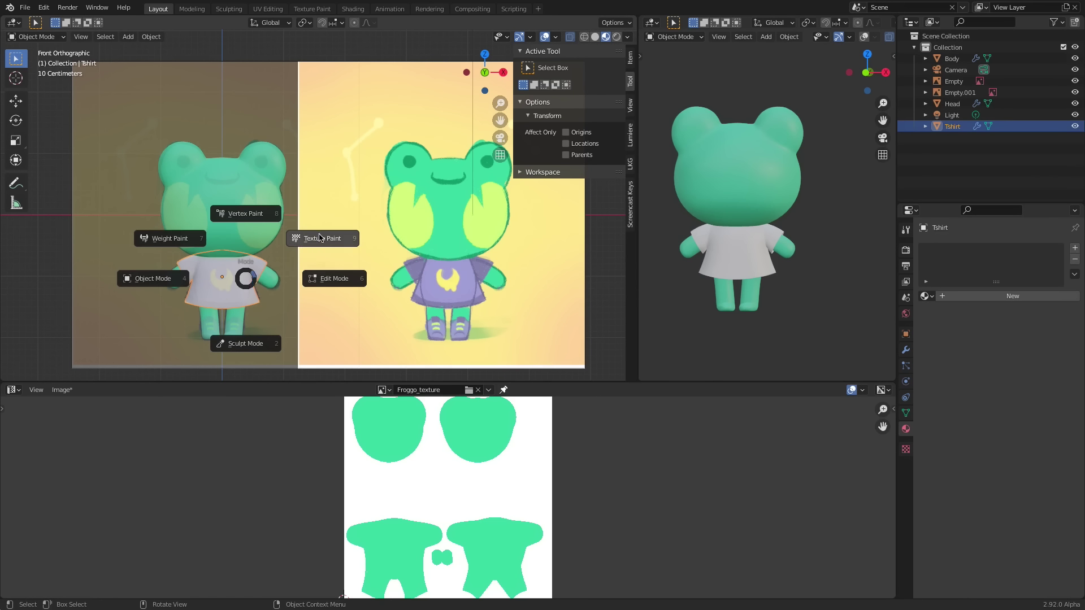
pyautogui.click(321, 237)
pyautogui.click(247, 294)
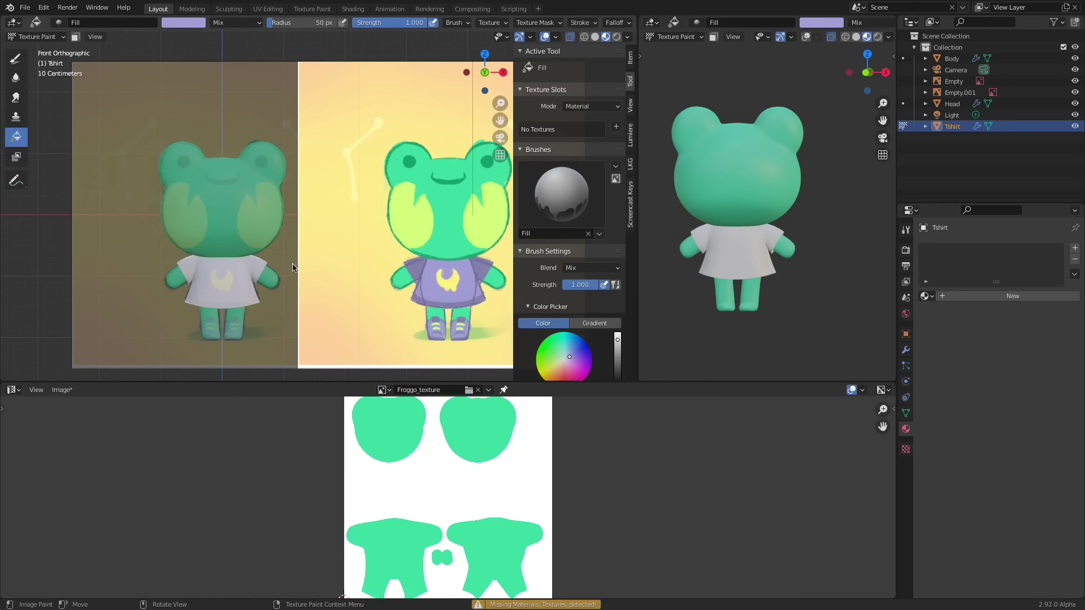
# - Assign Froggo_material to the T-shirt and fill the whole shirt with the light purple
pyautogui.hotkey('ctrl', 'Tab')
pyautogui.click(233, 284)
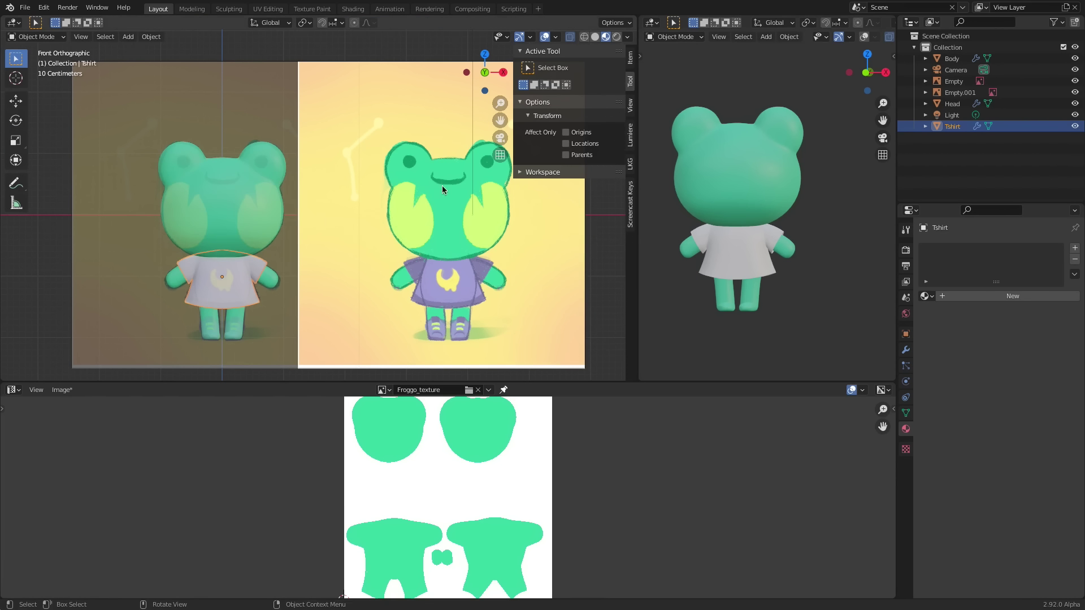
pyautogui.click(927, 296)
pyautogui.click(993, 312)
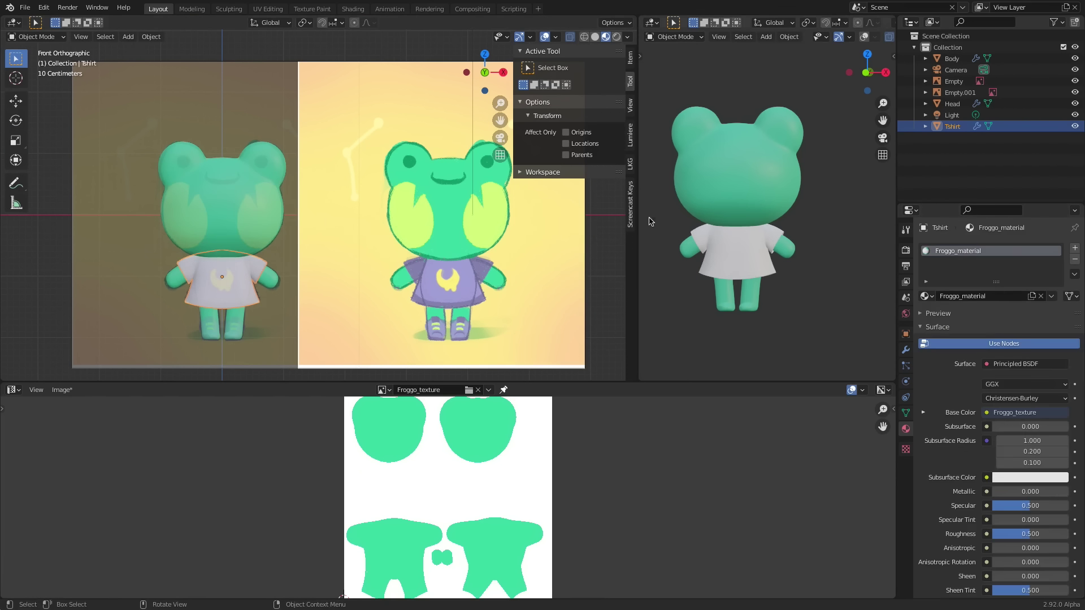
pyautogui.hotkey('ctrl', 'Tab')
pyautogui.click(345, 228)
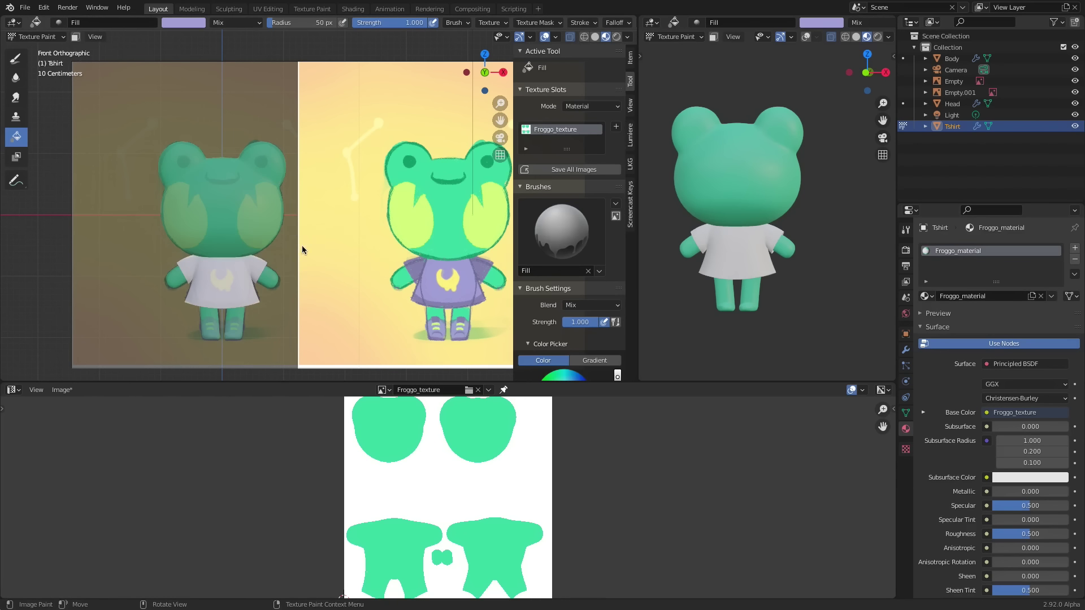
pyautogui.click(251, 299)
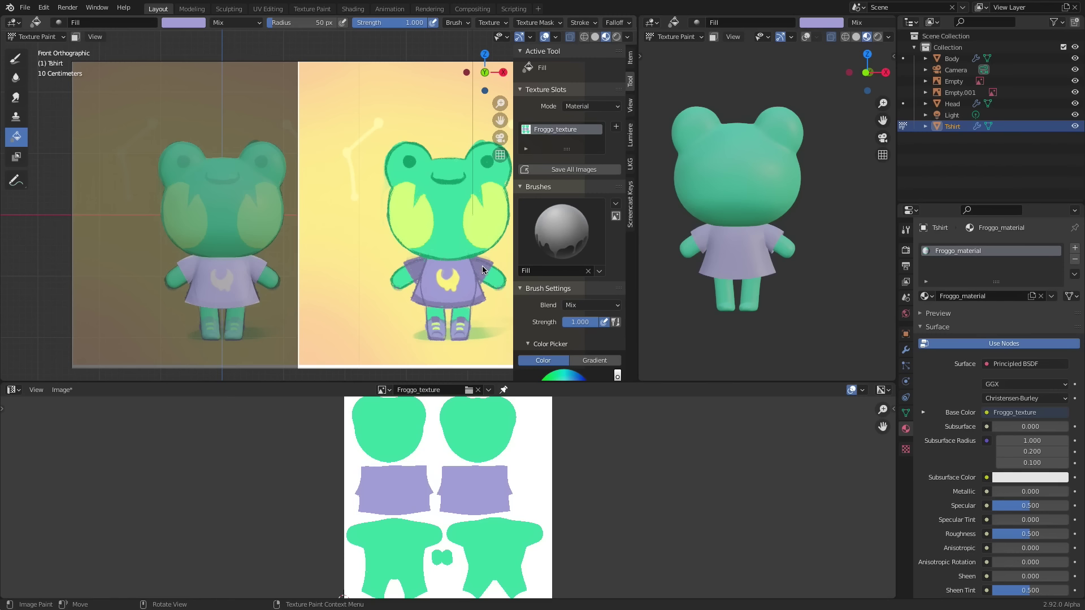
# - Sample the darker purple of the reference shirt and set up the Draw brush with a 6 px radius
pyautogui.press('s')
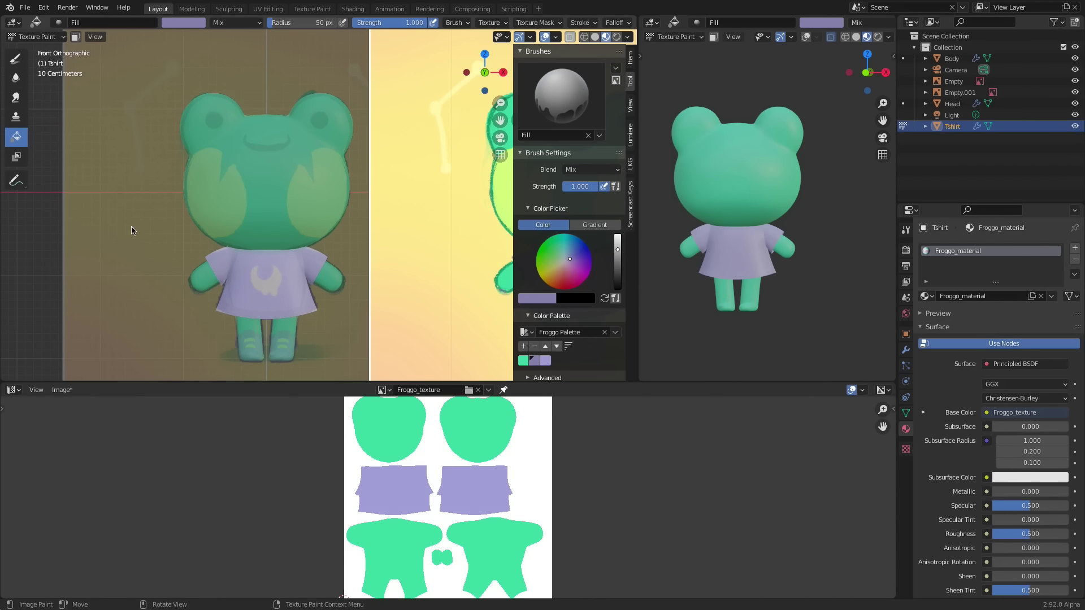
pyautogui.click(16, 57)
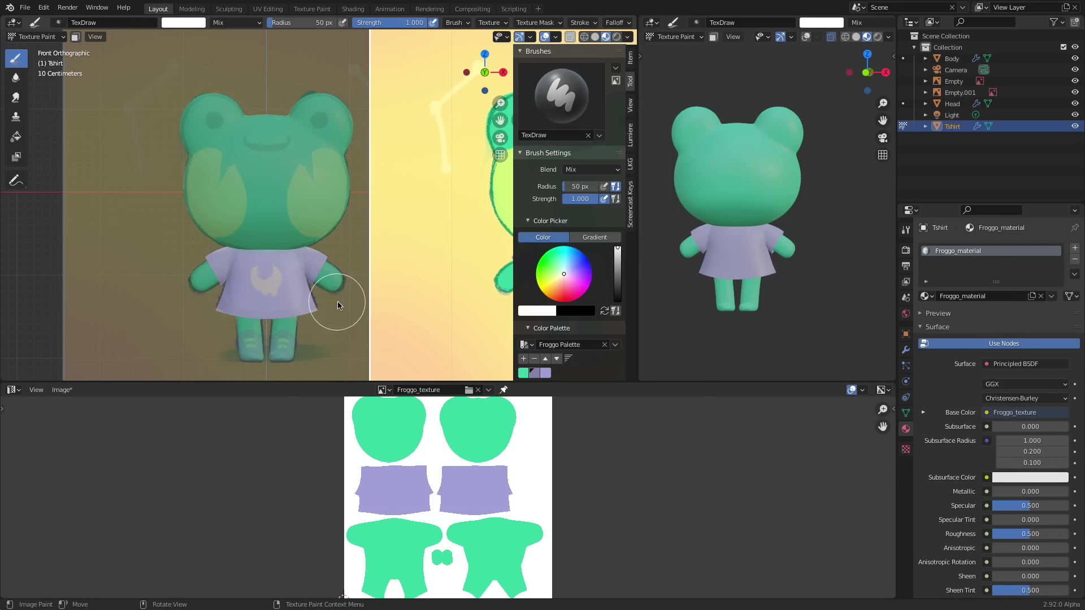
pyautogui.press('f')
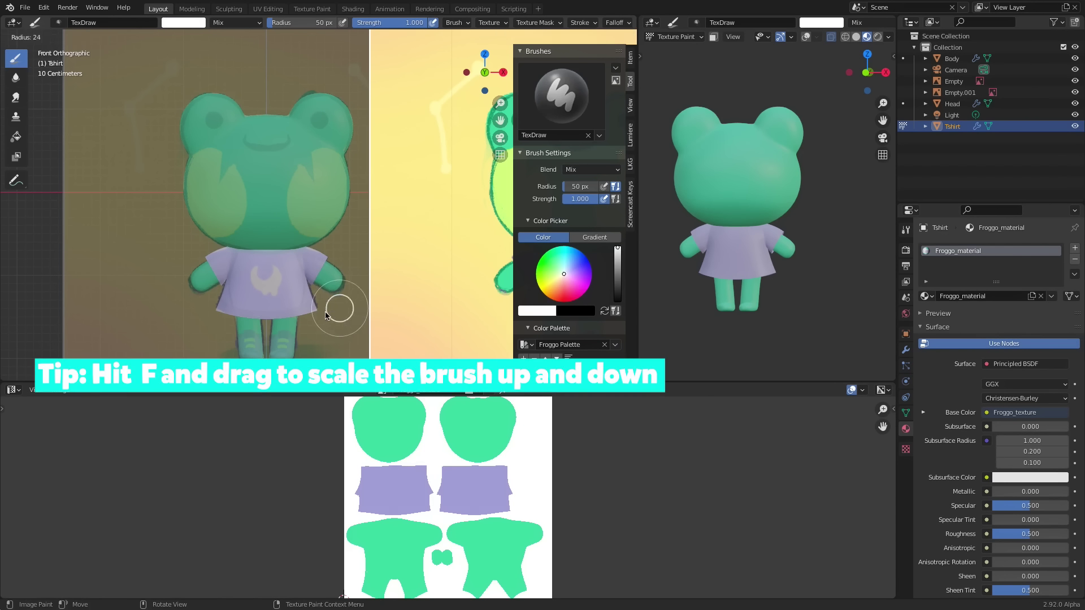
pyautogui.click(314, 318)
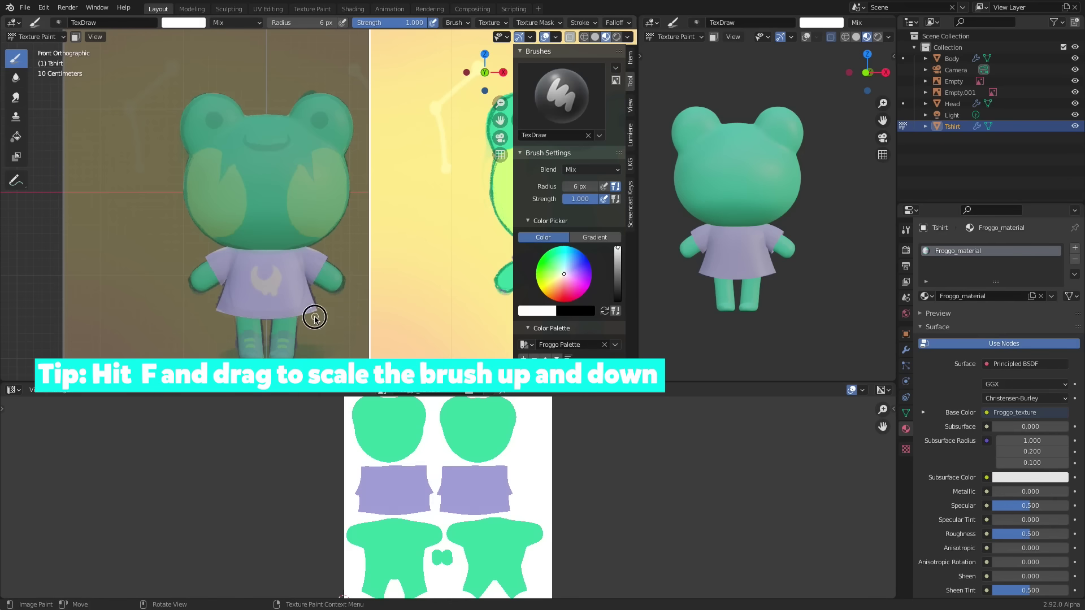
# - Try a white freehand stroke on the front of the T-shirt
pyautogui.keyDown('shift'); pyautogui.moveTo(311, 314); pyautogui.dragTo(379, 314, button='middle'); pyautogui.keyUp('shift')
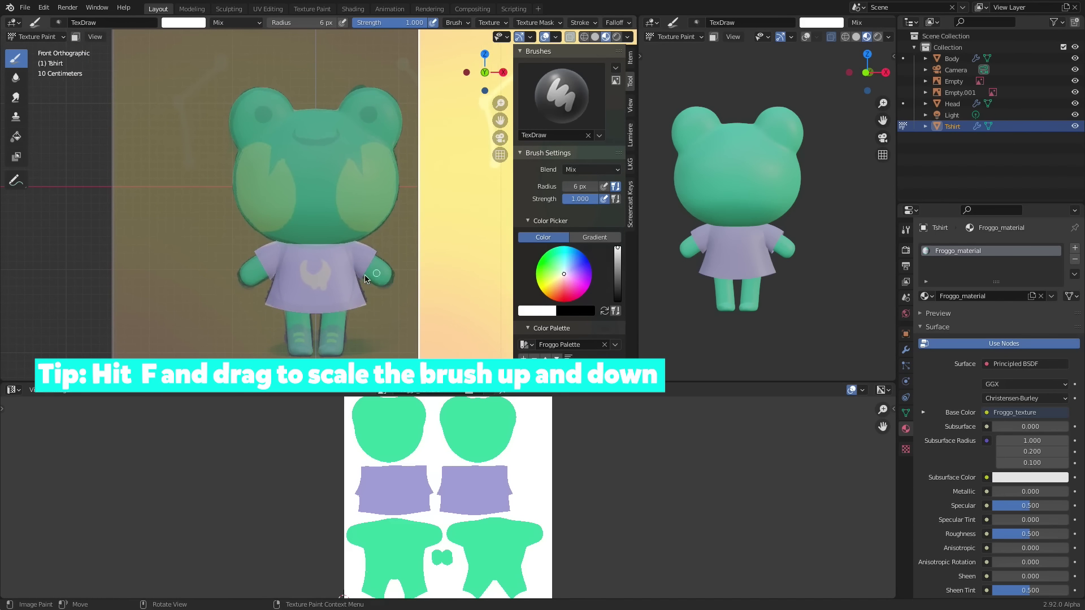
pyautogui.moveTo(326, 283)
pyautogui.mouseDown()
pyautogui.moveTo(339, 262)
pyautogui.moveTo(360, 293)
pyautogui.mouseUp()
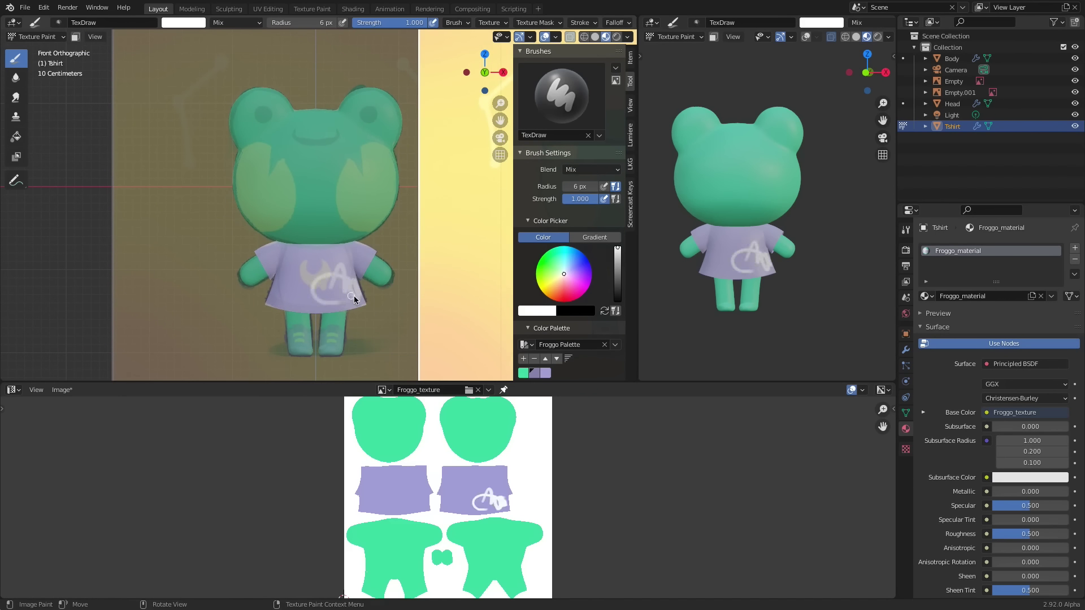
pyautogui.hotkey('ctrl', 'z')
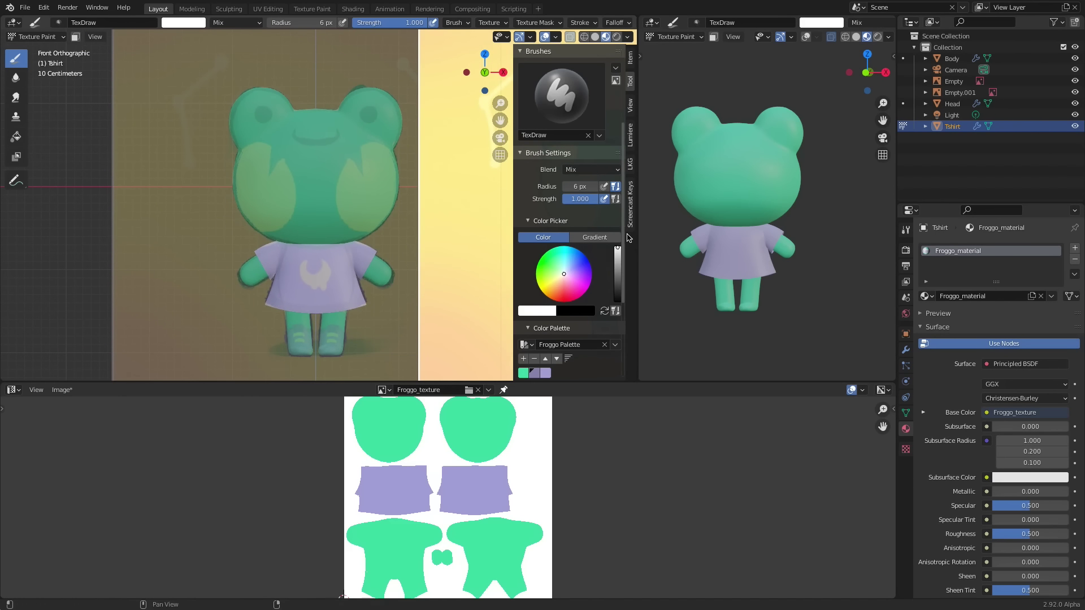
# - Enable X mirror symmetry for painting and shade the front of both sleeves with the darker purple
pyautogui.scroll(-5, 624, 295)
pyautogui.click(542, 352)
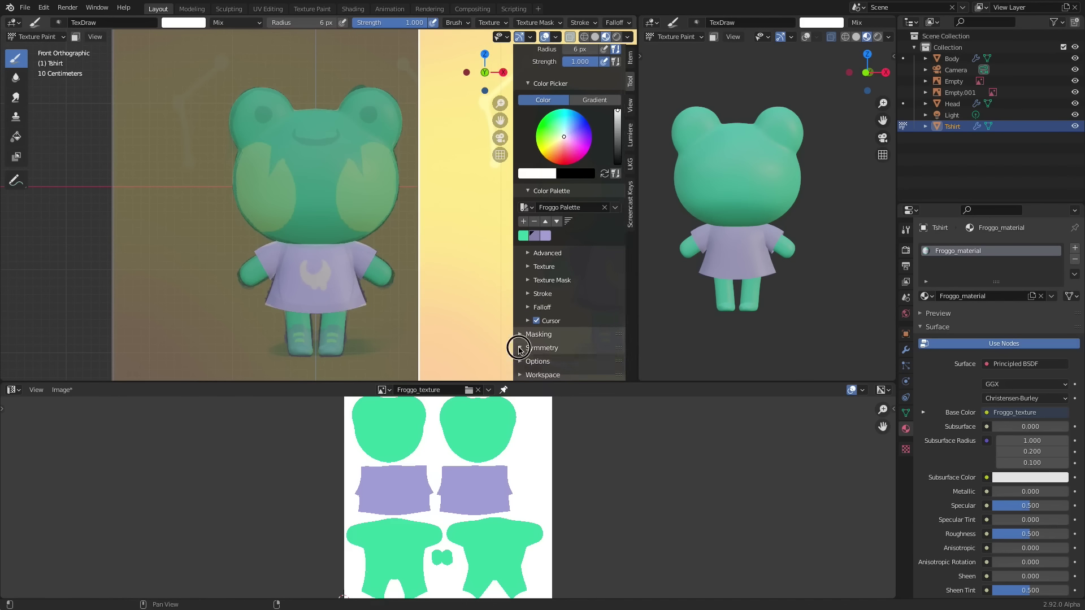
pyautogui.click(580, 365)
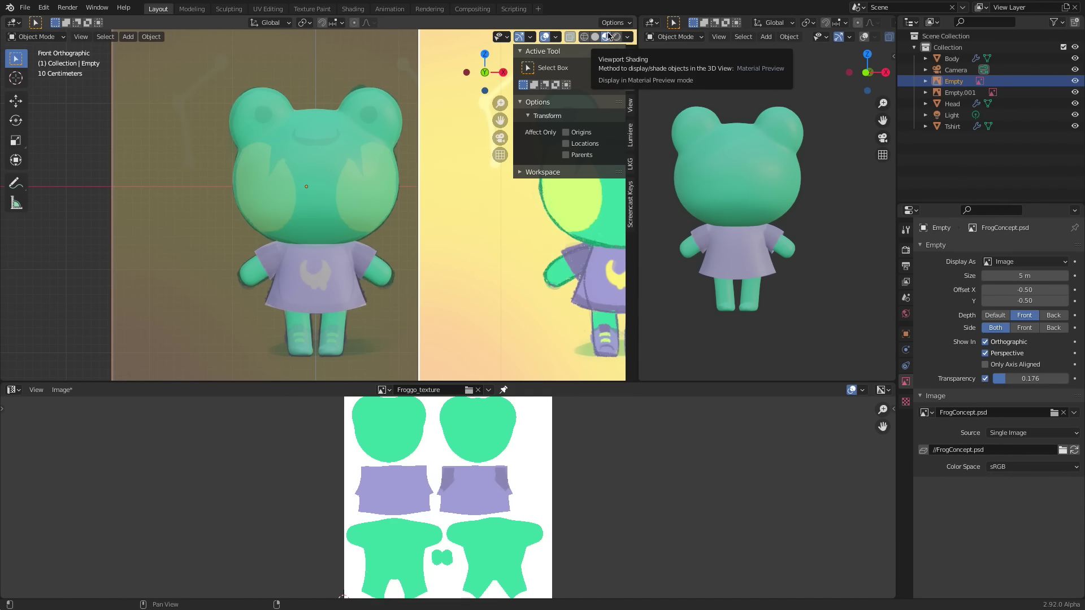
# - Set both 3D viewports to Solid shading with Texture color
pyautogui.click(596, 37)
pyautogui.click(629, 38)
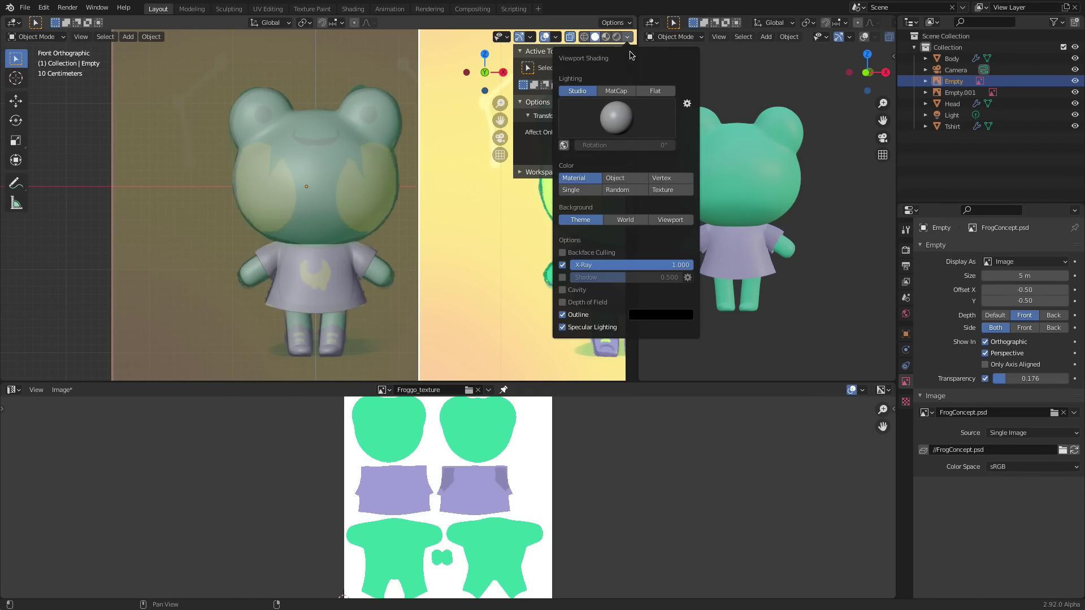
pyautogui.click(662, 190)
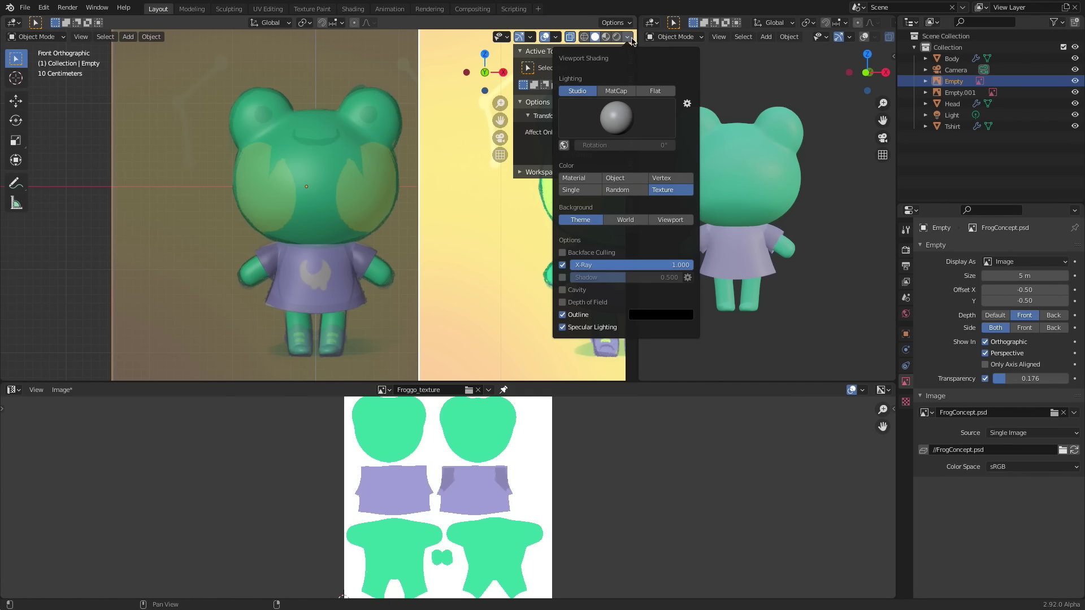
pyautogui.scroll(-3, 868, 37)
pyautogui.click(887, 36)
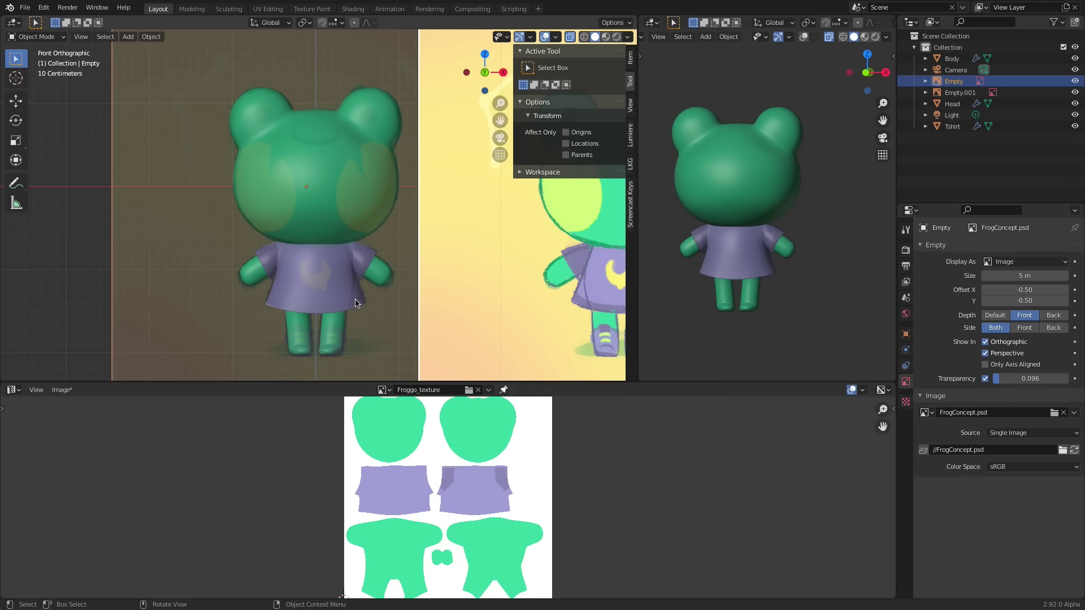
# - Return the T-shirt to Texture Paint mode and display the brush's color picker and palette settings
pyautogui.click(343, 294)
pyautogui.hotkey('ctrl', 'Tab')
pyautogui.click(419, 255)
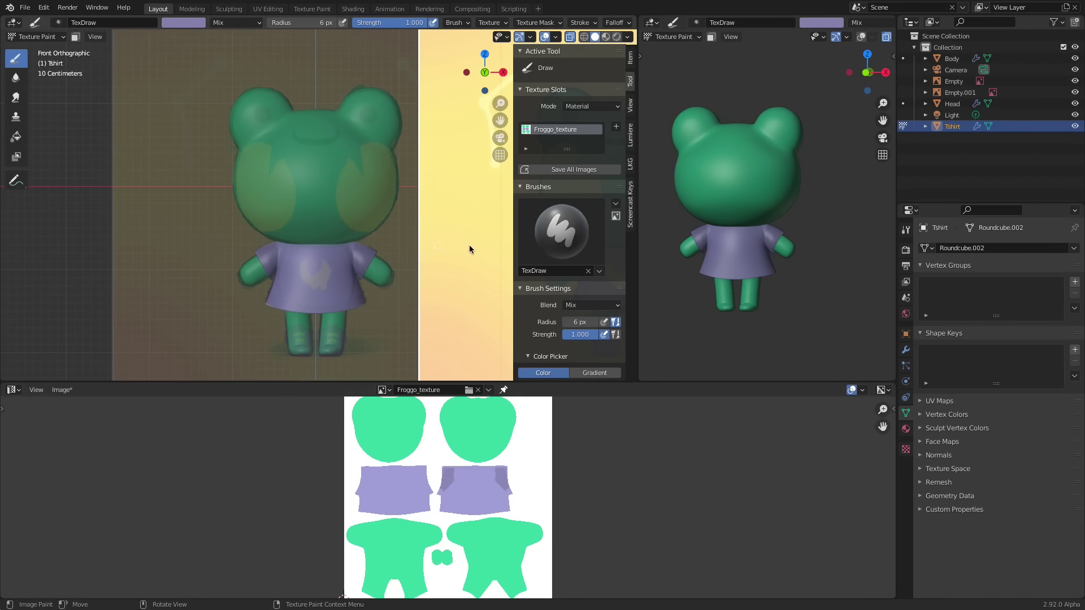
pyautogui.moveTo(627, 198); pyautogui.dragTo(626, 314)
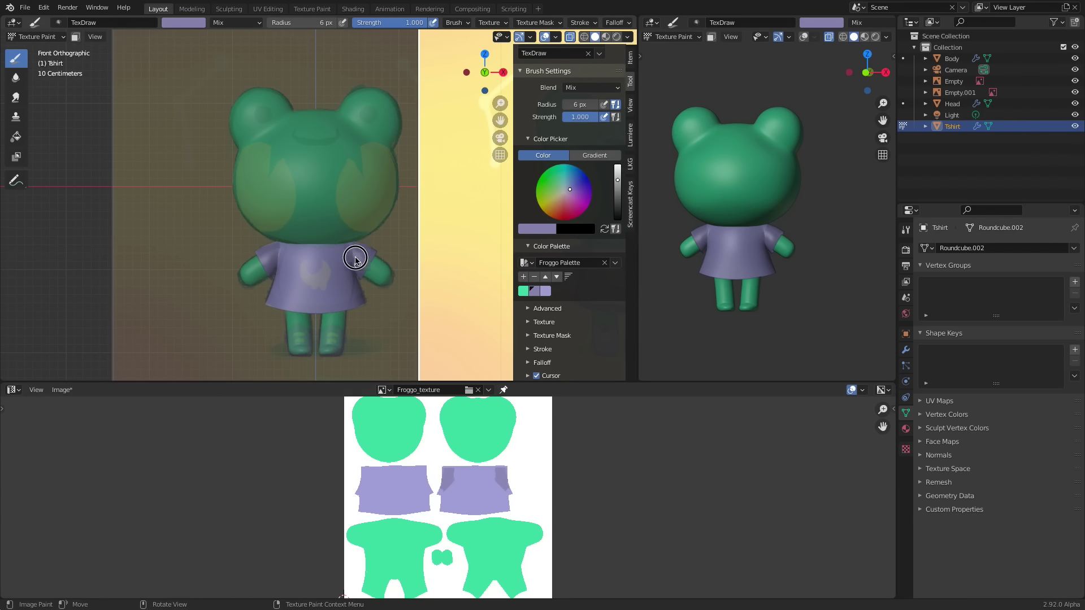
# - Move the semi-transparent FrogConcept reference image along the Y axis, away from the frog model
pyautogui.moveTo(345, 290)
pyautogui.mouseDown(button='middle')
pyautogui.moveTo(449, 287)
pyautogui.moveTo(369, 262)
pyautogui.mouseUp(button='middle')
pyautogui.hotkey('ctrl', 'Tab')
pyautogui.click(338, 258)
pyautogui.click(347, 298)
pyautogui.press('g')
pyautogui.press('y')
pyautogui.click(308, 262)
pyautogui.scroll(5, 370, 261)
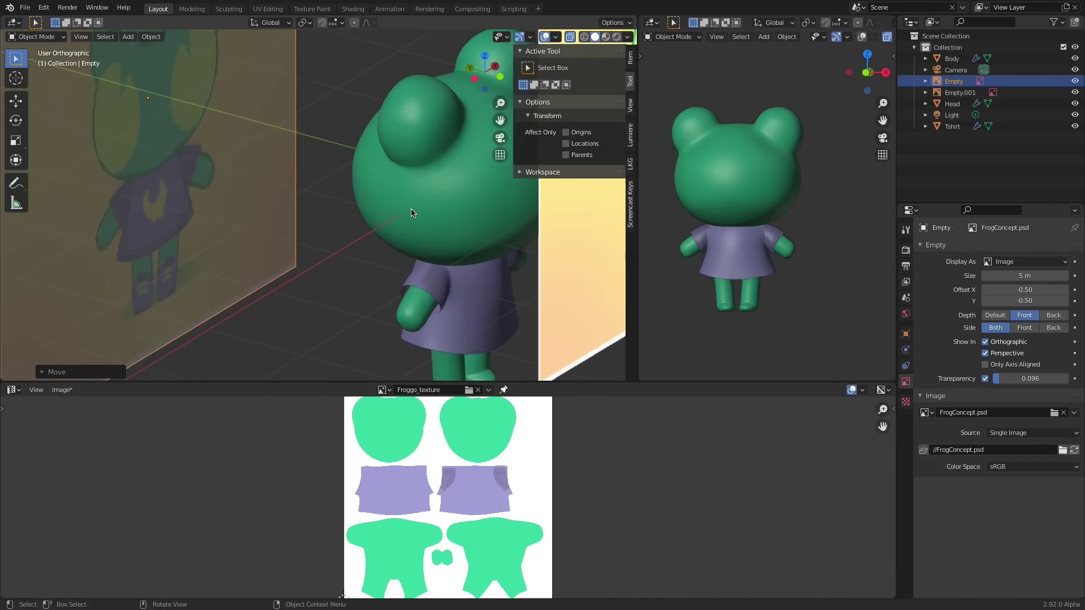
# - Return the T-shirt to Texture Paint mode and paint the back of its sleeves with the darker purple
pyautogui.click(366, 270)
pyautogui.hotkey('ctrl', 'Tab')
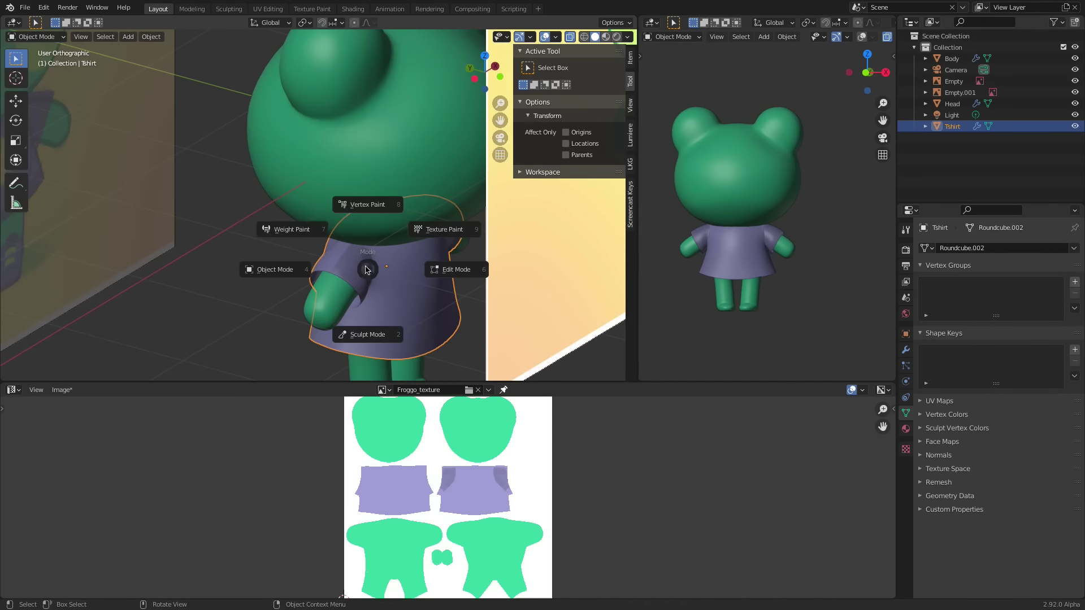
pyautogui.click(461, 226)
pyautogui.moveTo(363, 246); pyautogui.dragTo(374, 248, button='middle')
pyautogui.hotkey('ctrl', 'Tab')
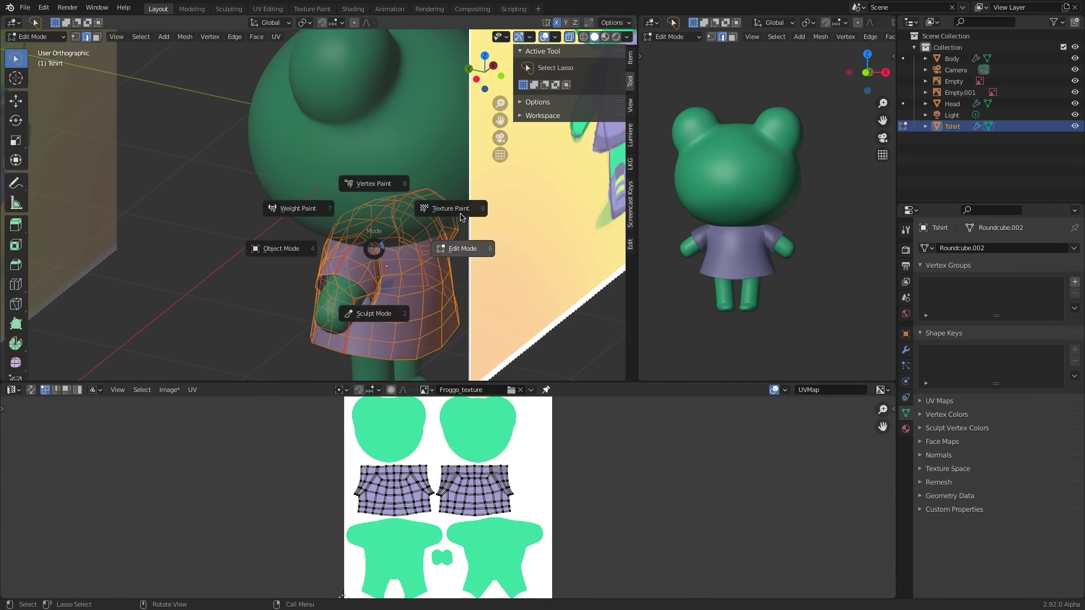
pyautogui.click(465, 208)
pyautogui.moveTo(465, 208)
pyautogui.mouseDown(button='middle')
pyautogui.moveTo(351, 242)
pyautogui.moveTo(429, 206)
pyautogui.moveTo(346, 252)
pyautogui.mouseUp(button='middle')
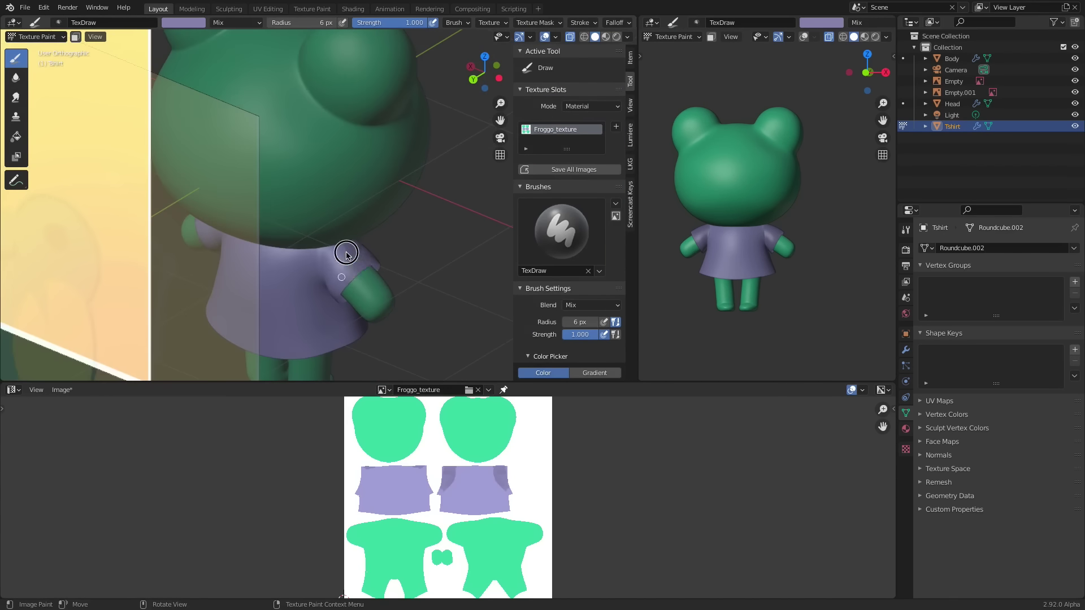
pyautogui.moveTo(346, 252); pyautogui.dragTo(343, 249)
pyautogui.moveTo(343, 250); pyautogui.dragTo(317, 289, button='middle')
# - Switch to Object Mode and hide the semi-transparent reference image Empty
pyautogui.hotkey('ctrl', 'Tab')
pyautogui.click(310, 249)
pyautogui.keyDown('ctrl'); pyautogui.moveTo(315, 226); pyautogui.dragTo(289, 334, button='middle'); pyautogui.keyUp('ctrl')
pyautogui.click(290, 282)
pyautogui.click(1075, 81)
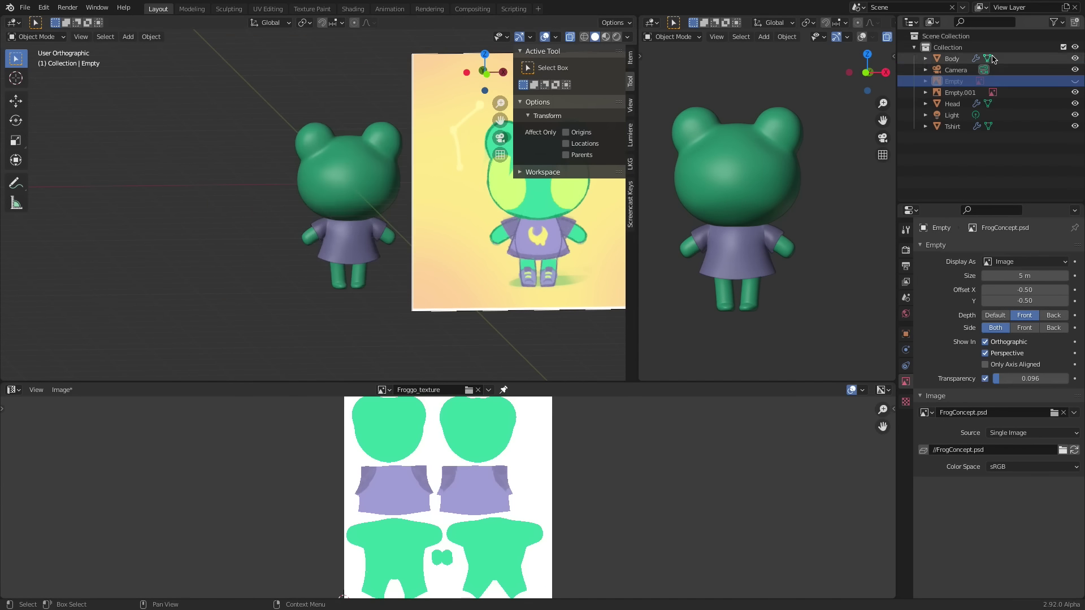
# - Select the T-shirt from behind and put it back into Texture Paint mode for work on its back
pyautogui.moveTo(235, 258); pyautogui.dragTo(430, 254, button='middle')
pyautogui.scroll(5, 430, 253)
pyautogui.click(356, 251)
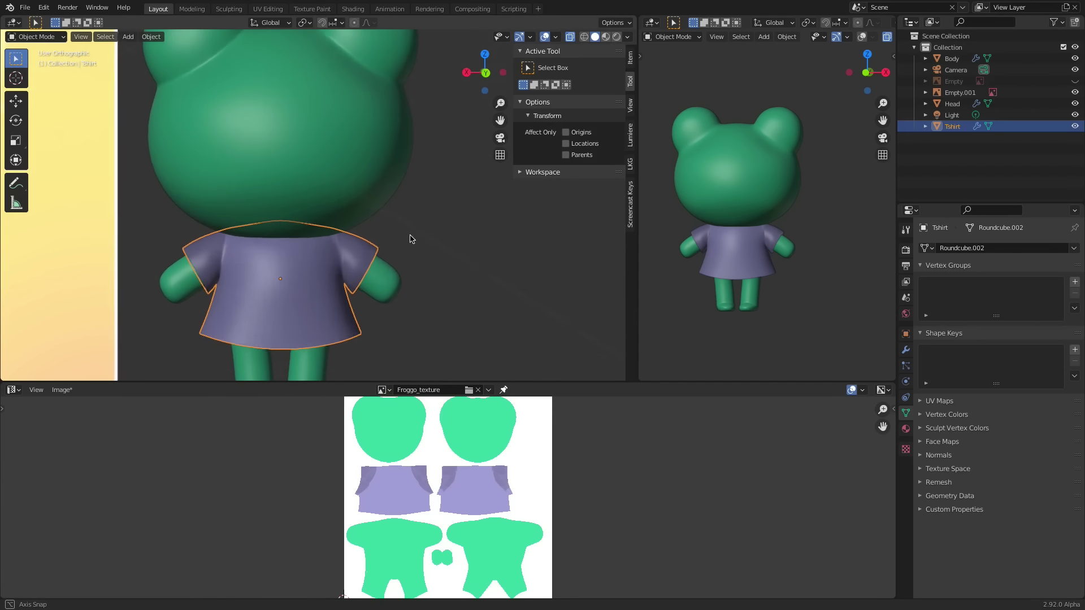
pyautogui.hotkey('ctrl', 'Tab')
pyautogui.click(465, 192)
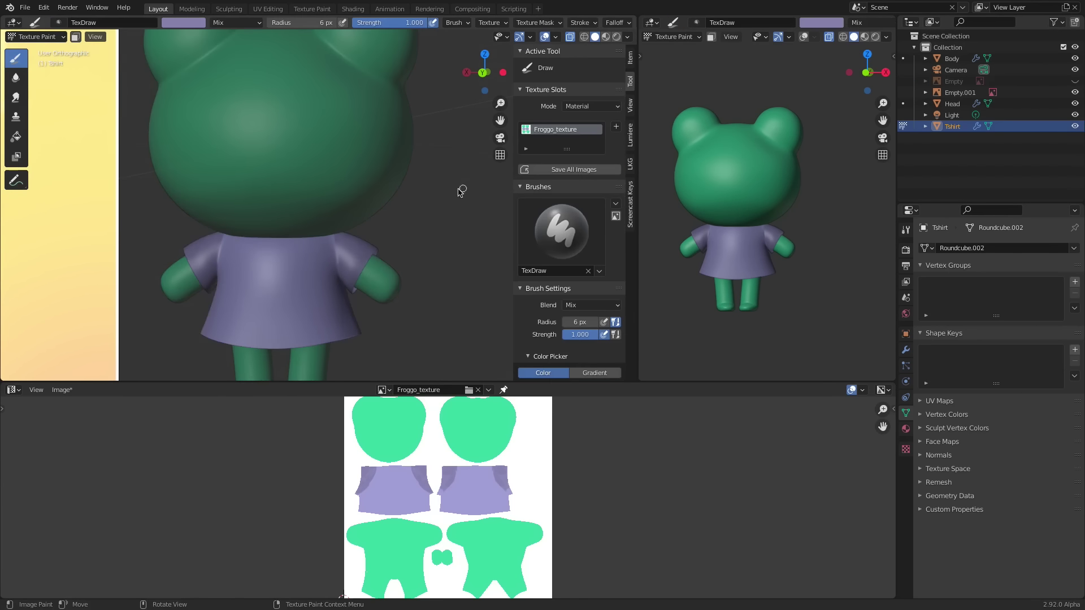
pyautogui.scroll(2, 371, 189)
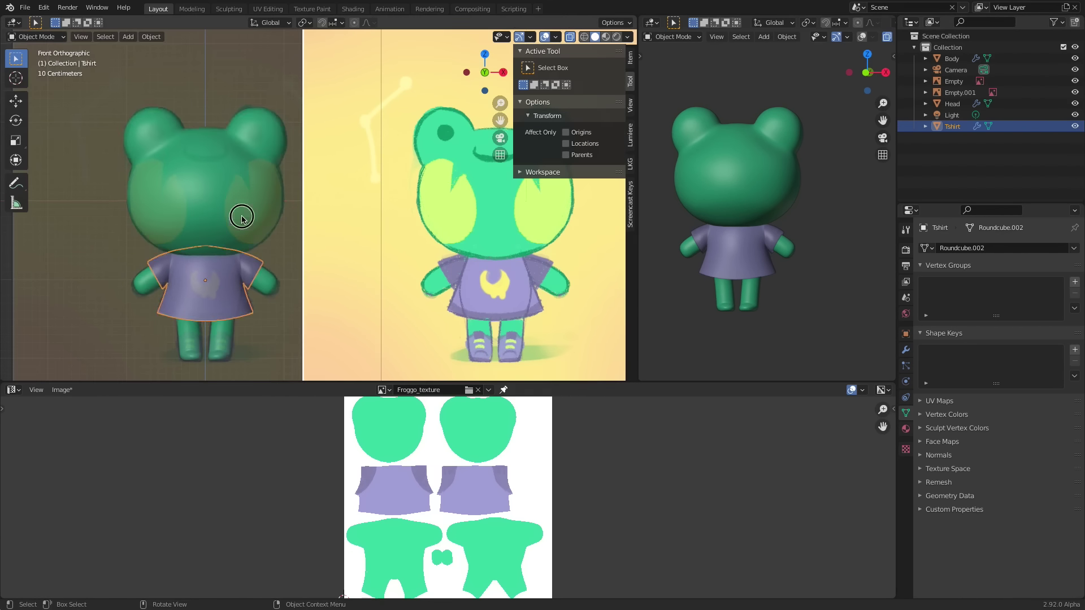
# - Put the Head in Texture Paint mode, sample light green from the reference cheek, and outline the cheek patches with a 6 px brush
pyautogui.hotkey('ctrl', 'Tab')
pyautogui.click(332, 172)
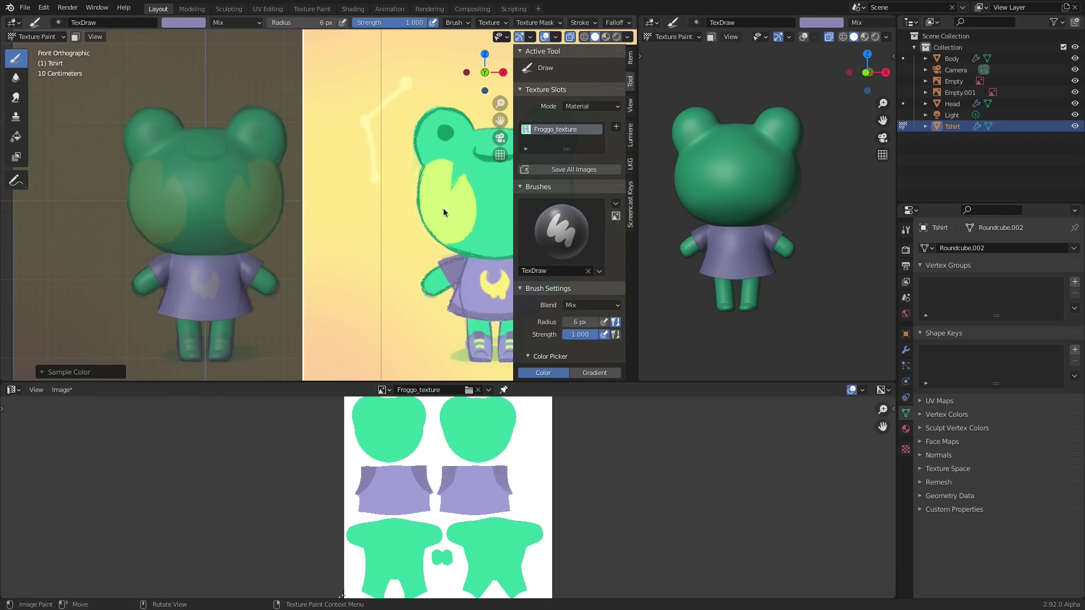
pyautogui.press('s')
pyautogui.press('d')
pyautogui.moveTo(252, 195)
pyautogui.mouseDown()
pyautogui.moveTo(232, 199)
pyautogui.moveTo(233, 227)
pyautogui.moveTo(279, 185)
pyautogui.moveTo(281, 205)
pyautogui.mouseUp()
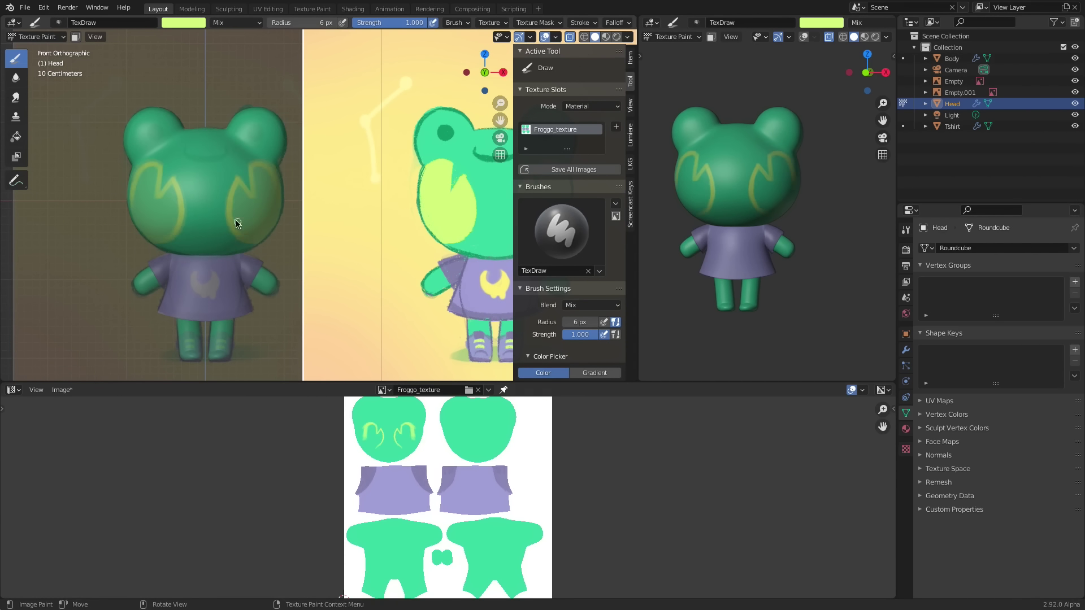
# - Close the cheek outlines around the side of the head and trim their edges with the sampled base green at 18 px
pyautogui.moveTo(763, 198)
pyautogui.mouseDown(button='middle')
pyautogui.moveTo(791, 175)
pyautogui.moveTo(782, 247)
pyautogui.mouseUp(button='middle')
pyautogui.scroll(5, 792, 173)
pyautogui.press('s')
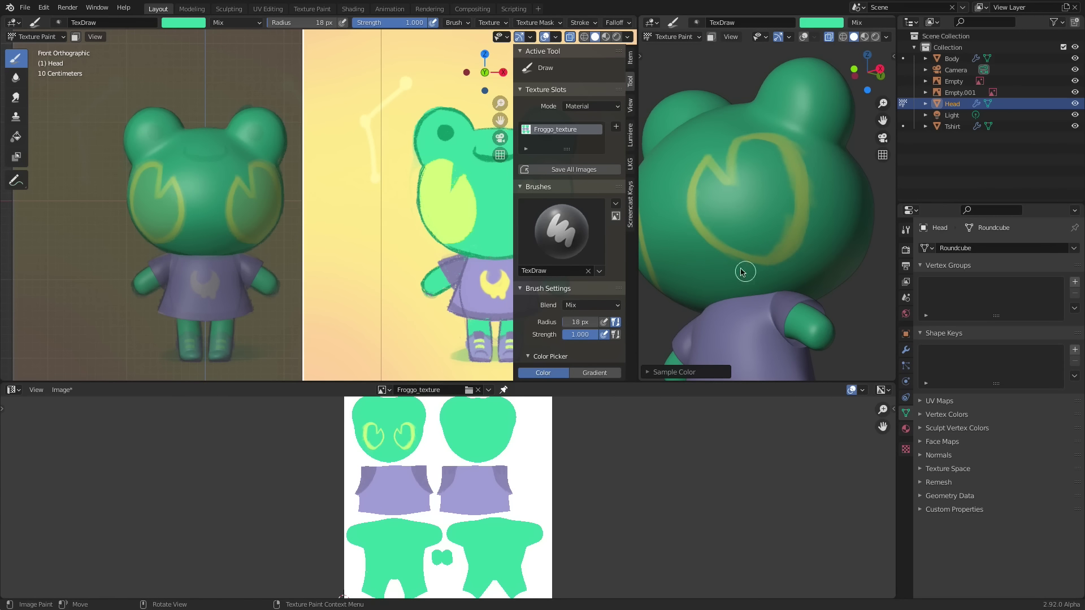
pyautogui.moveTo(746, 124); pyautogui.dragTo(792, 147)
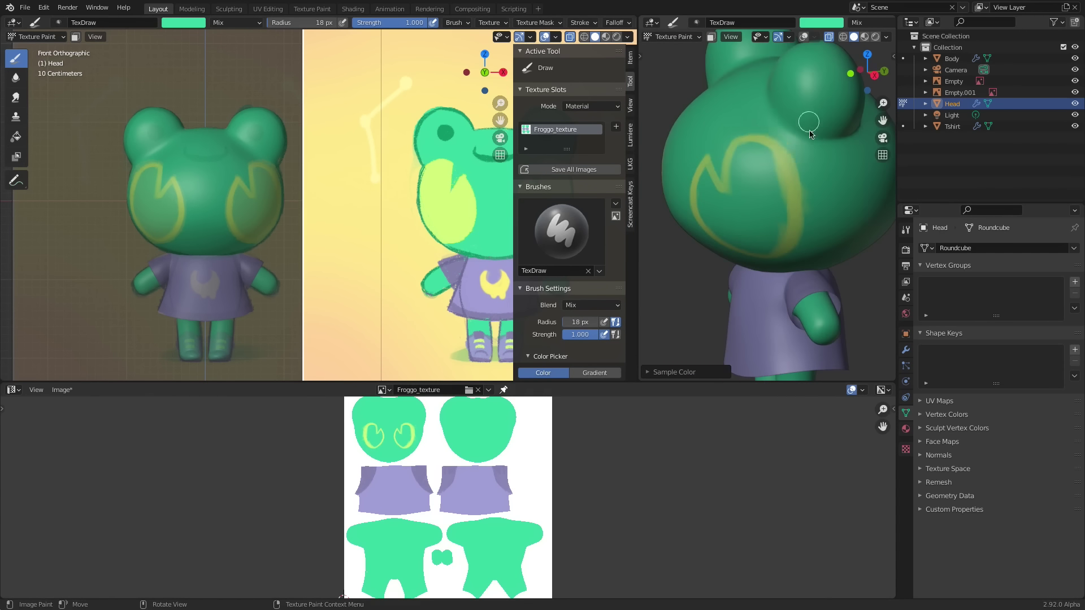
# - Resample the light green and refine the cheek patch outline with a 5 px brush
pyautogui.moveTo(810, 214)
pyautogui.mouseDown(button='middle')
pyautogui.moveTo(867, 169)
pyautogui.moveTo(871, 218)
pyautogui.mouseUp(button='middle')
pyautogui.press('s')
pyautogui.press('f')
pyautogui.click(759, 204)
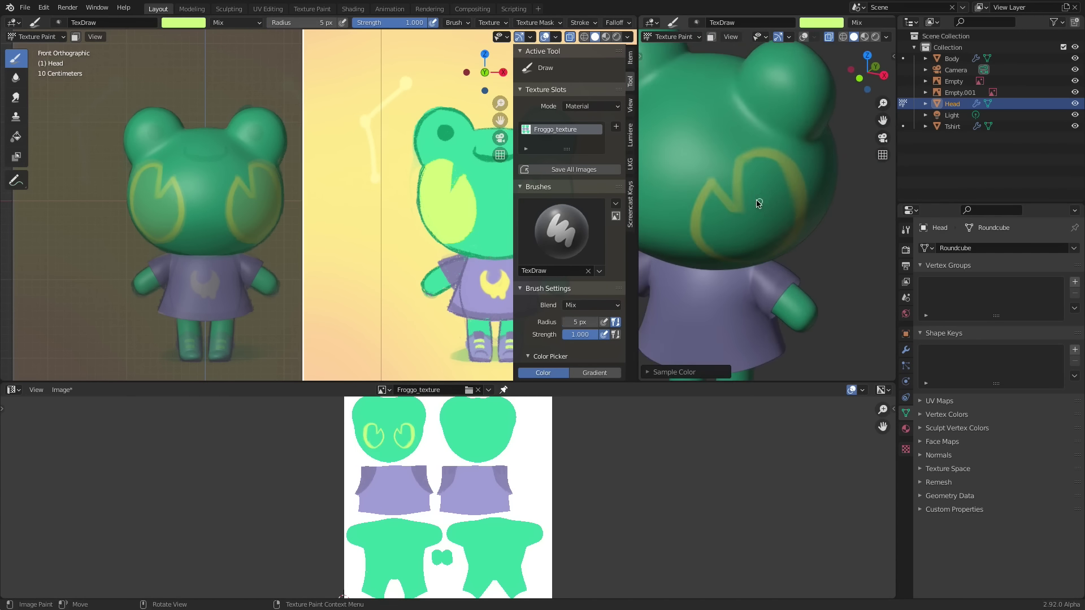
pyautogui.moveTo(742, 158); pyautogui.dragTo(791, 146, button='middle')
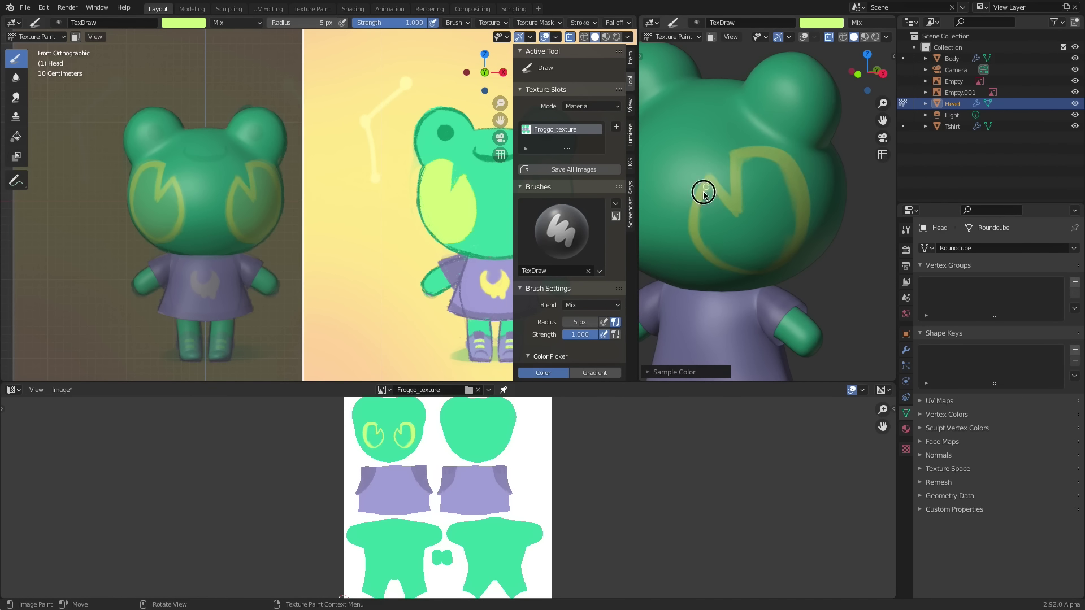
# - Enlarge the brush to 20 px and fill the outlined cheek patches with light green
pyautogui.press('f')
pyautogui.click(756, 230)
pyautogui.moveTo(754, 226)
pyautogui.mouseDown()
pyautogui.moveTo(751, 196)
pyautogui.moveTo(755, 227)
pyautogui.mouseUp()
pyautogui.moveTo(741, 213)
pyautogui.mouseDown()
pyautogui.moveTo(722, 209)
pyautogui.moveTo(732, 245)
pyautogui.mouseUp()
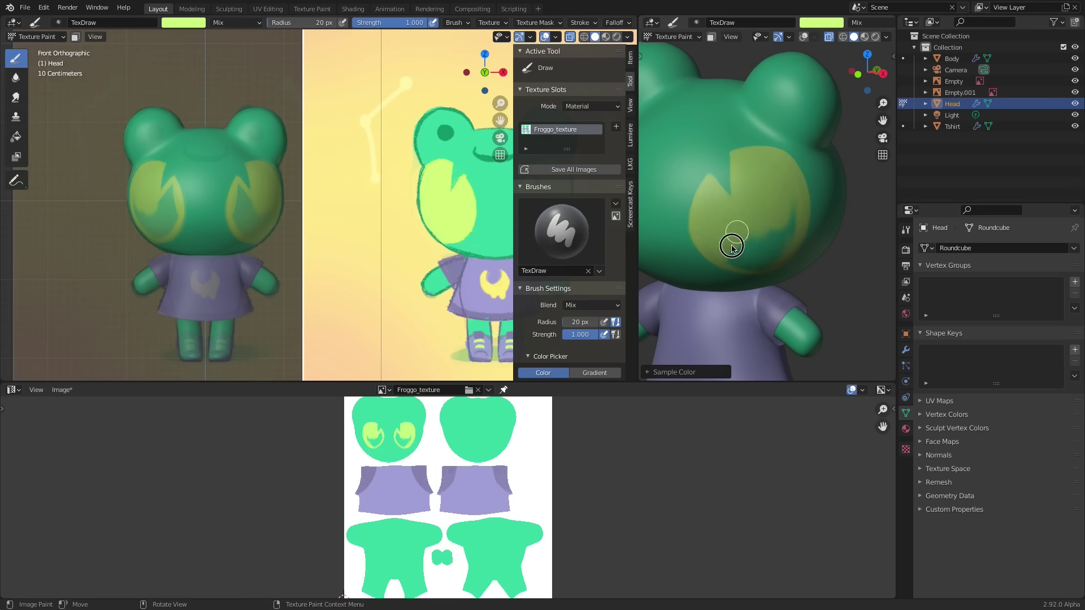
pyautogui.moveTo(731, 283); pyautogui.dragTo(724, 252, button='middle')
pyautogui.moveTo(724, 252); pyautogui.dragTo(790, 244)
pyautogui.moveTo(807, 309); pyautogui.dragTo(814, 290, button='middle')
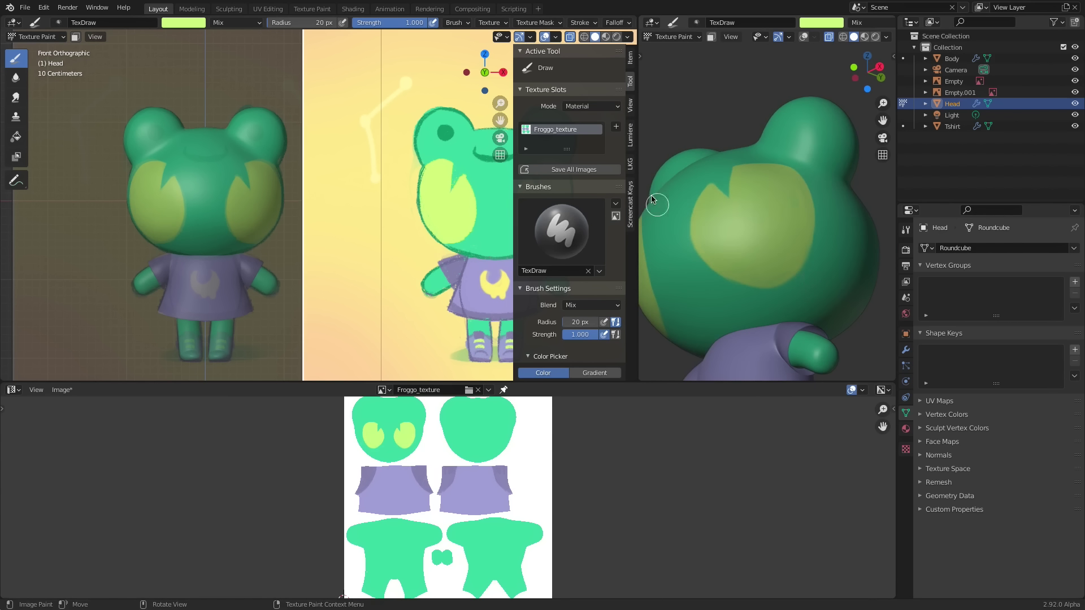
# - Set the brush falloff curve to Linear and test it with a light green stroke behind the cheek patch
pyautogui.moveTo(622, 211); pyautogui.dragTo(623, 357)
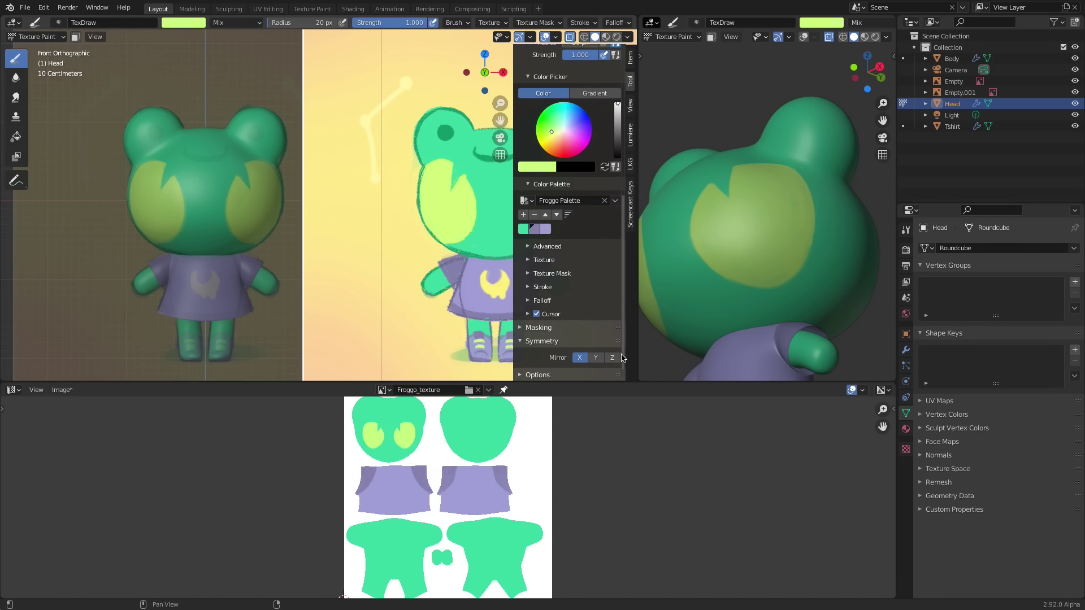
pyautogui.click(542, 300)
pyautogui.scroll(-5, 571, 271)
pyautogui.click(606, 204)
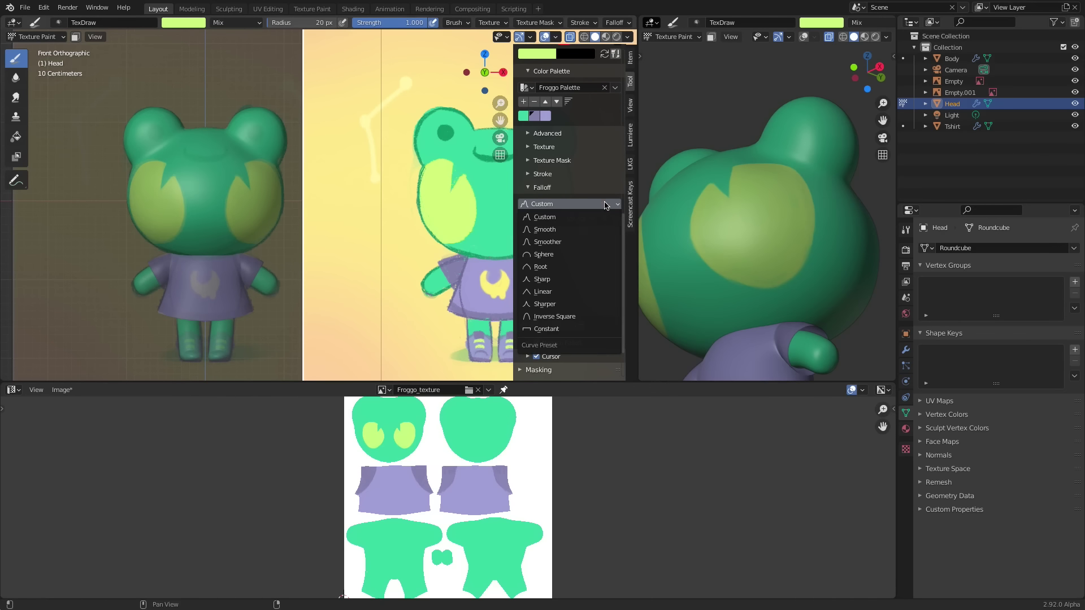
pyautogui.click(582, 292)
pyautogui.scroll(3, 582, 286)
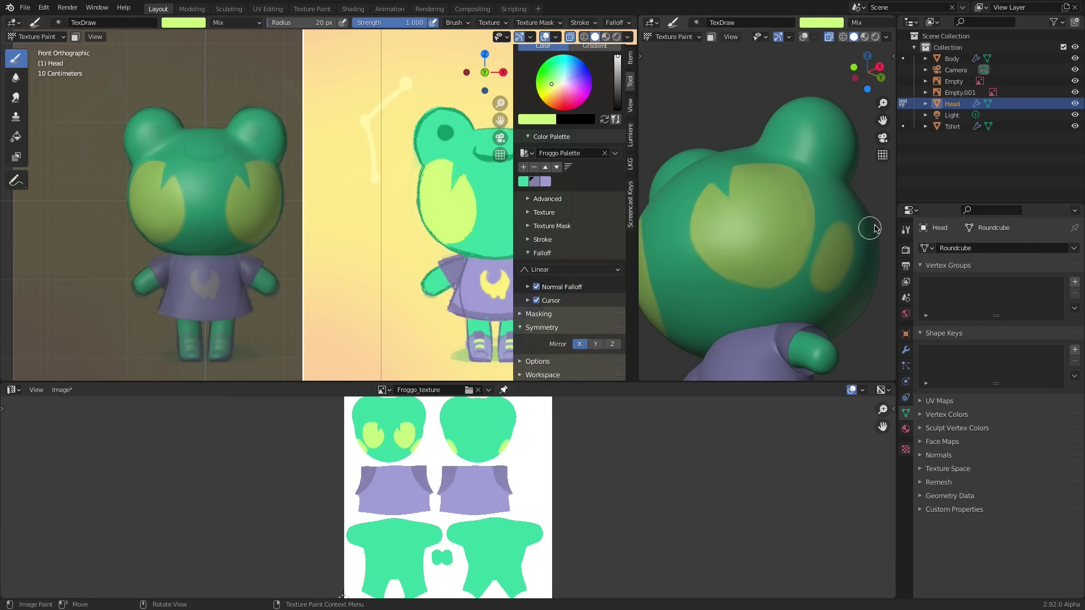
# - Set the brush falloff to Constant, try a stroke on the side of the head, and undo the stroke
pyautogui.click(615, 270)
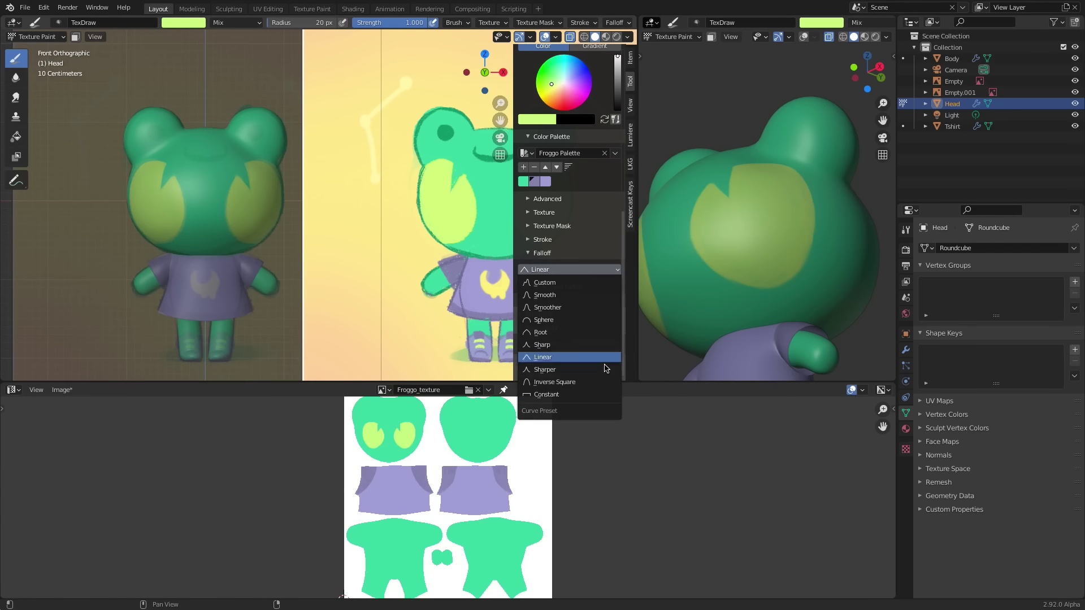
pyautogui.click(607, 394)
pyautogui.moveTo(828, 244)
pyautogui.mouseDown()
pyautogui.moveTo(816, 292)
pyautogui.moveTo(828, 247)
pyautogui.mouseUp()
pyautogui.moveTo(814, 297)
pyautogui.mouseDown()
pyautogui.moveTo(831, 235)
pyautogui.moveTo(848, 227)
pyautogui.mouseUp()
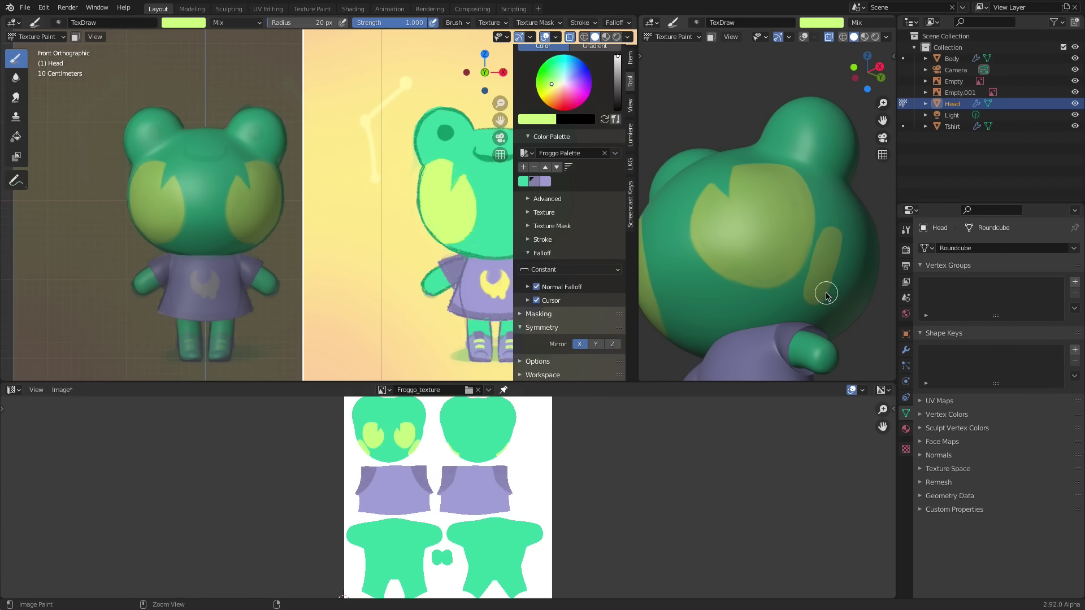
pyautogui.hotkey('ctrl', 'z')
# - Set the brush falloff to Sphere, test it with a stroke behind the cheek patch, and undo that stroke
pyautogui.click(602, 272)
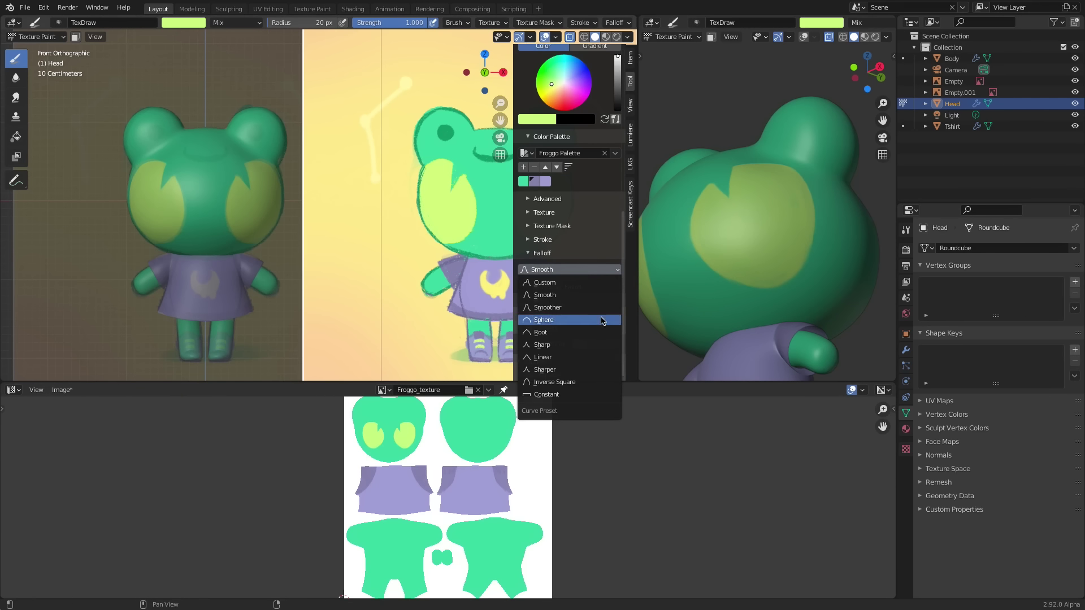
pyautogui.click(603, 320)
pyautogui.moveTo(811, 282)
pyautogui.mouseDown()
pyautogui.moveTo(819, 273)
pyautogui.moveTo(818, 290)
pyautogui.mouseUp()
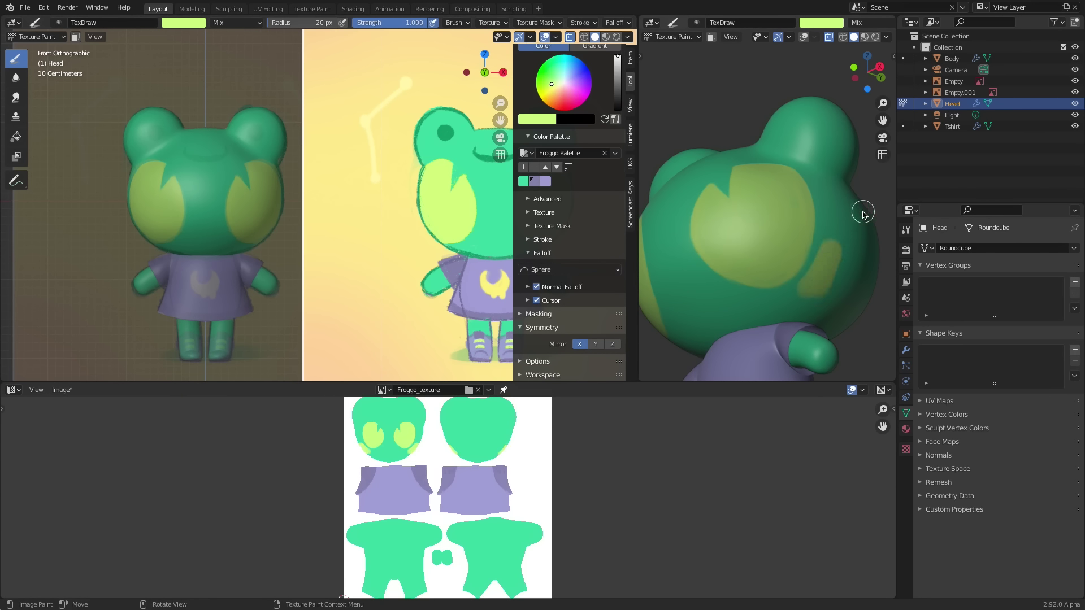
pyautogui.hotkey('ctrl', 'z')
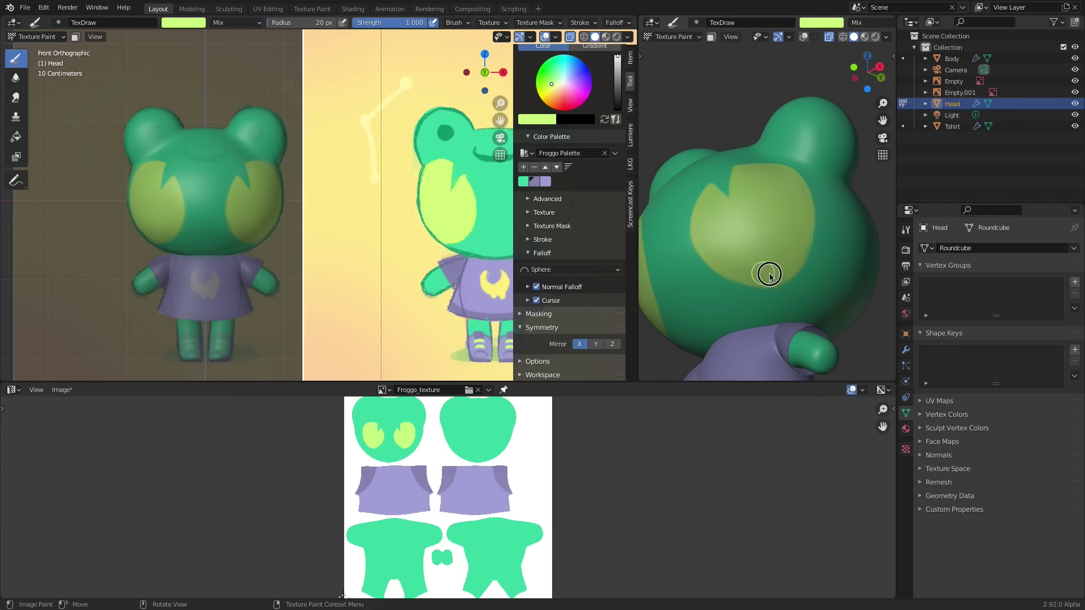
# - Sample the base green to tidy the lower edge of the cheek patch, and resample the light green
pyautogui.press('s')
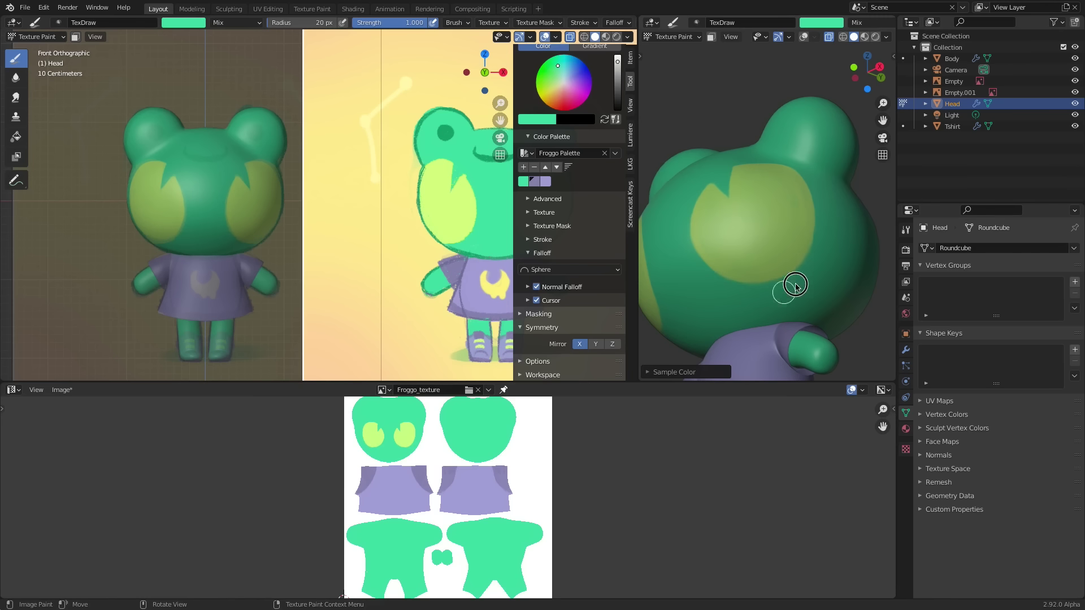
pyautogui.moveTo(821, 178); pyautogui.dragTo(836, 235, button='middle')
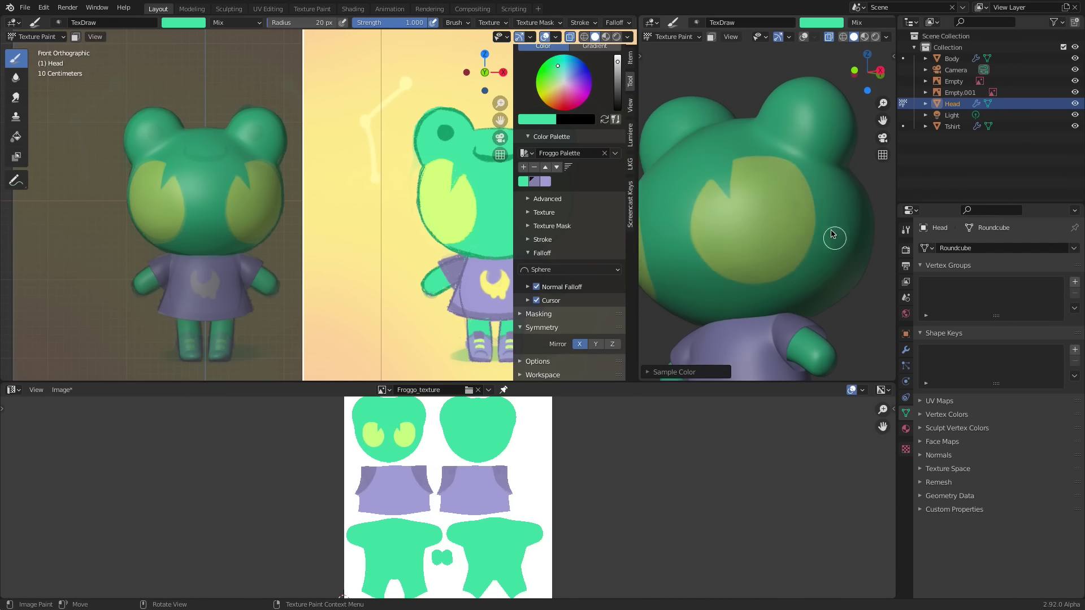
pyautogui.press('s')
# - Change the texture area to the Image Editor and set its mode to Paint
pyautogui.keyDown('ctrl'); pyautogui.moveTo(412, 424); pyautogui.dragTo(453, 475, button='middle'); pyautogui.keyUp('ctrl')
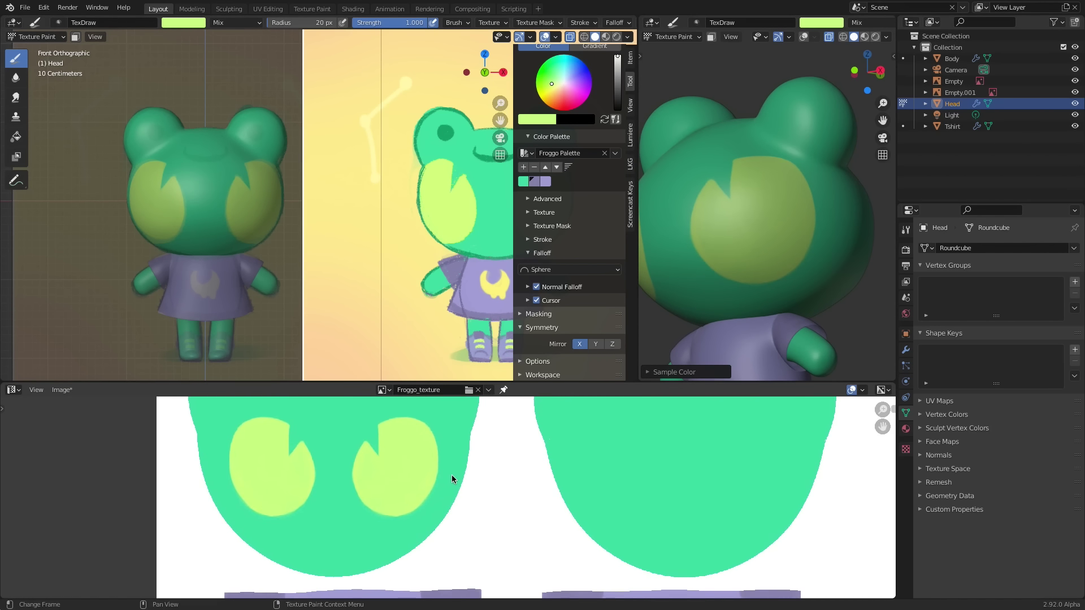
pyautogui.click(13, 390)
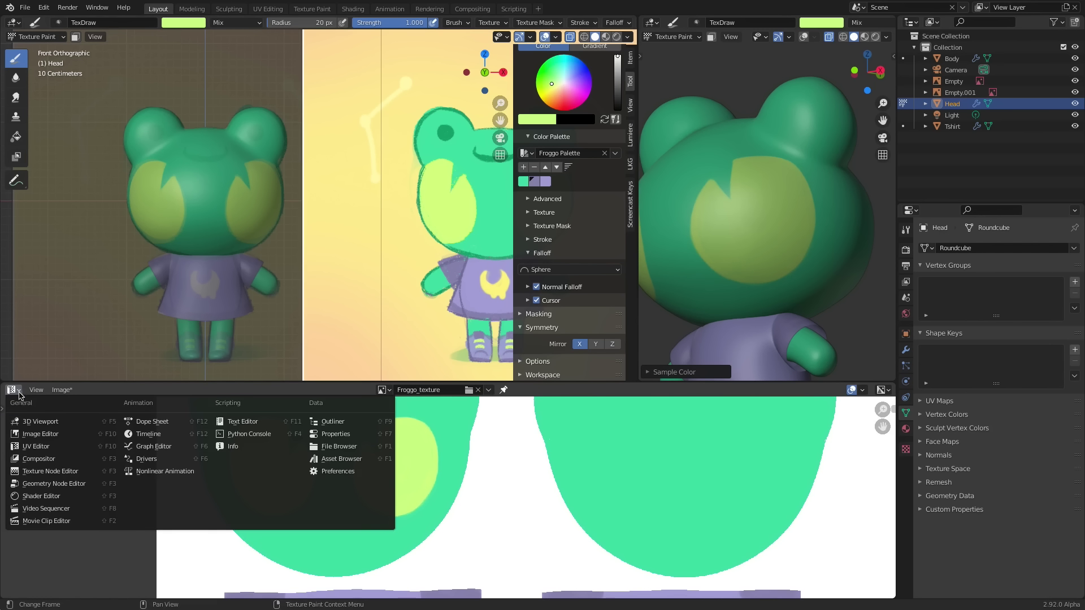
pyautogui.click(75, 435)
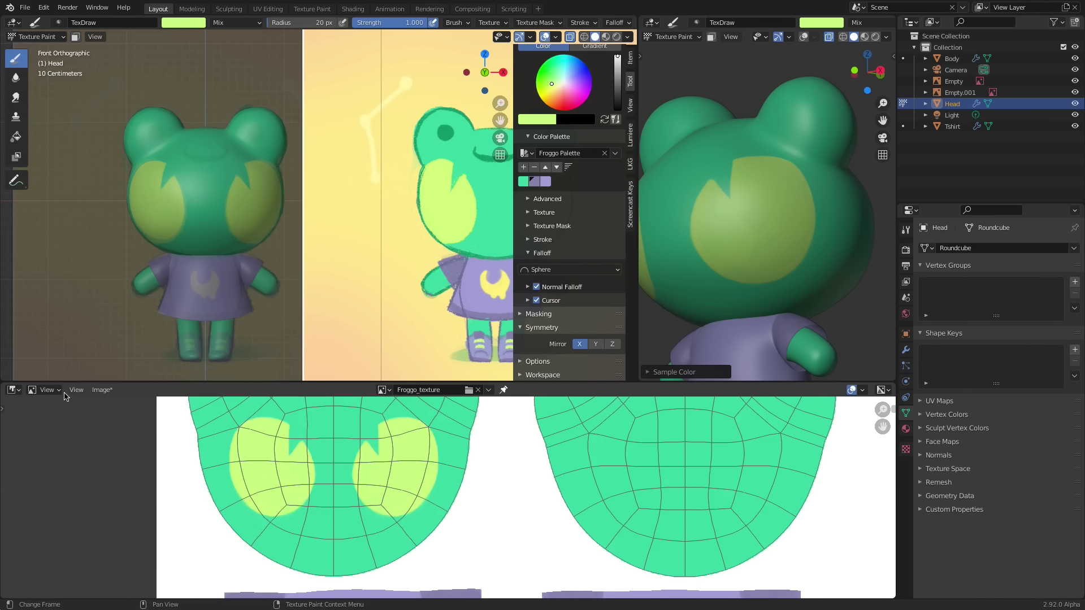
pyautogui.click(57, 391)
pyautogui.click(62, 416)
# - Try a light green stroke directly on the texture image between the cheek patches, and undo it
pyautogui.moveTo(319, 489)
pyautogui.mouseDown()
pyautogui.moveTo(330, 459)
pyautogui.moveTo(349, 531)
pyautogui.moveTo(352, 478)
pyautogui.mouseUp()
pyautogui.hotkey('ctrl', 'z')
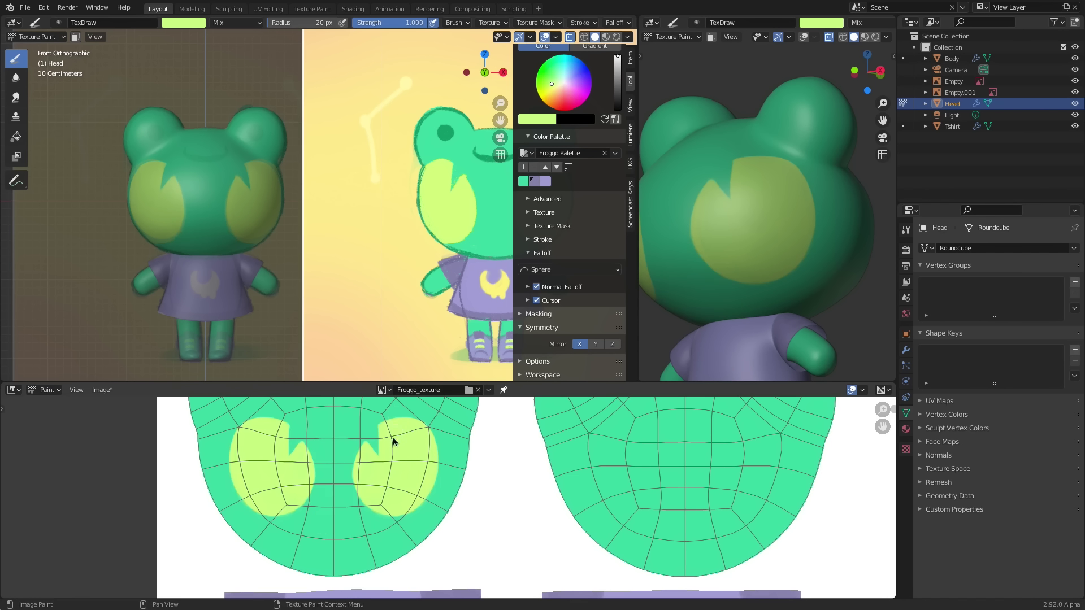
pyautogui.scroll(-5, 403, 510)
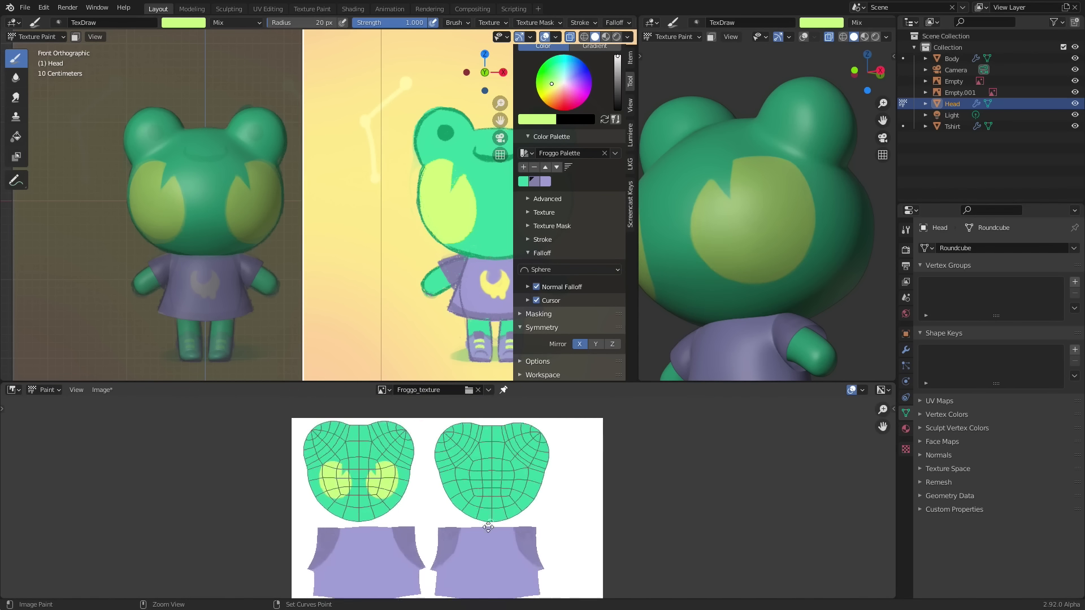
# - Sample a darker green and paint a round spot on each eye bulge with the 20 px brush, following the reference
pyautogui.press('s')
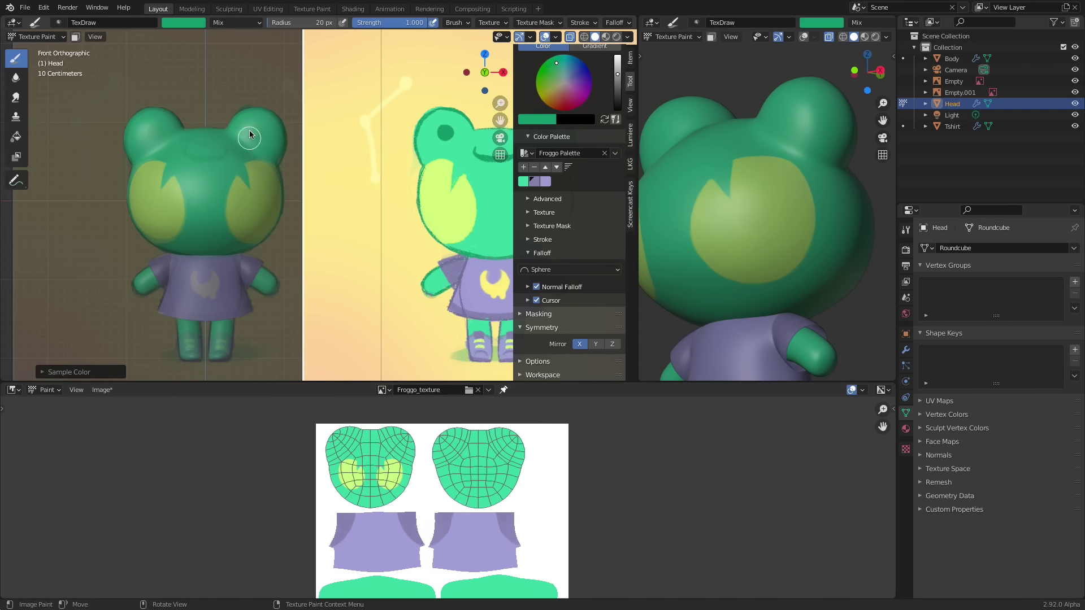
pyautogui.scroll(5, 258, 120)
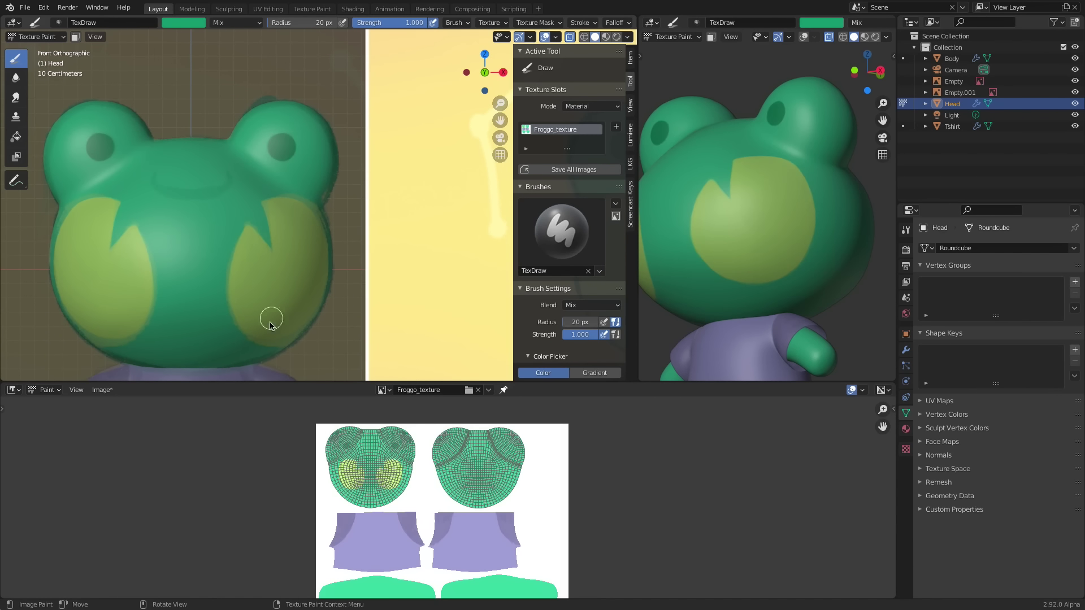
pyautogui.scroll(-3, 767, 229)
pyautogui.moveTo(767, 229)
pyautogui.mouseDown(button='middle')
pyautogui.moveTo(808, 251)
pyautogui.moveTo(770, 311)
pyautogui.mouseUp(button='middle')
pyautogui.moveTo(792, 280); pyautogui.dragTo(814, 283, button='middle')
# - Reduce the brush size and paint the darker green smiling mouth between the eyes
pyautogui.press('f')
pyautogui.click(198, 177)
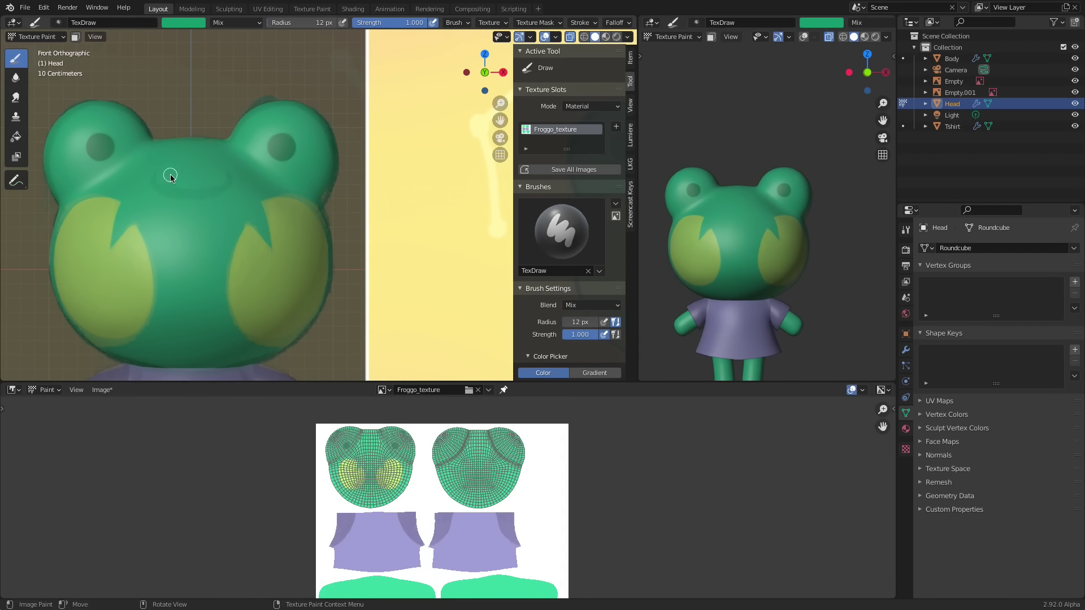
pyautogui.press('f')
pyautogui.click(179, 173)
pyautogui.moveTo(167, 172); pyautogui.dragTo(187, 192)
# - Set the brush falloff to Smoother and enlarge the brush radius to 93 px
pyautogui.keyDown('shift'); pyautogui.moveTo(200, 318); pyautogui.dragTo(200, 248, button='middle'); pyautogui.keyUp('shift')
pyautogui.keyDown('ctrl'); pyautogui.moveTo(202, 248); pyautogui.dragTo(242, 276, button='middle'); pyautogui.keyUp('ctrl')
pyautogui.press('f')
pyautogui.click(279, 272)
pyautogui.moveTo(622, 211); pyautogui.dragTo(622, 374)
pyautogui.click(579, 276)
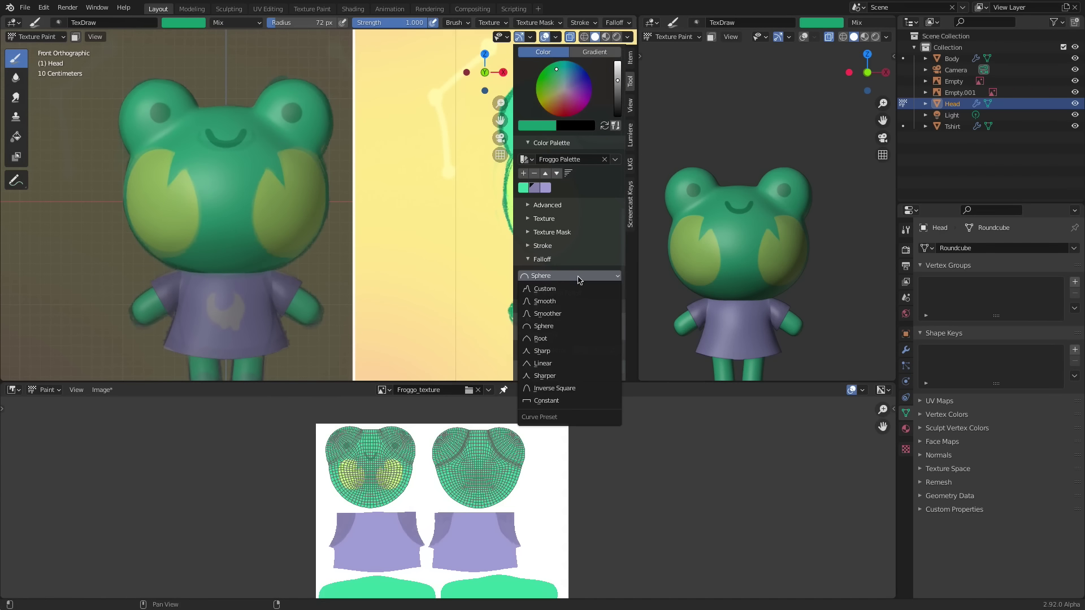
pyautogui.click(574, 315)
pyautogui.press('f')
pyautogui.click(238, 295)
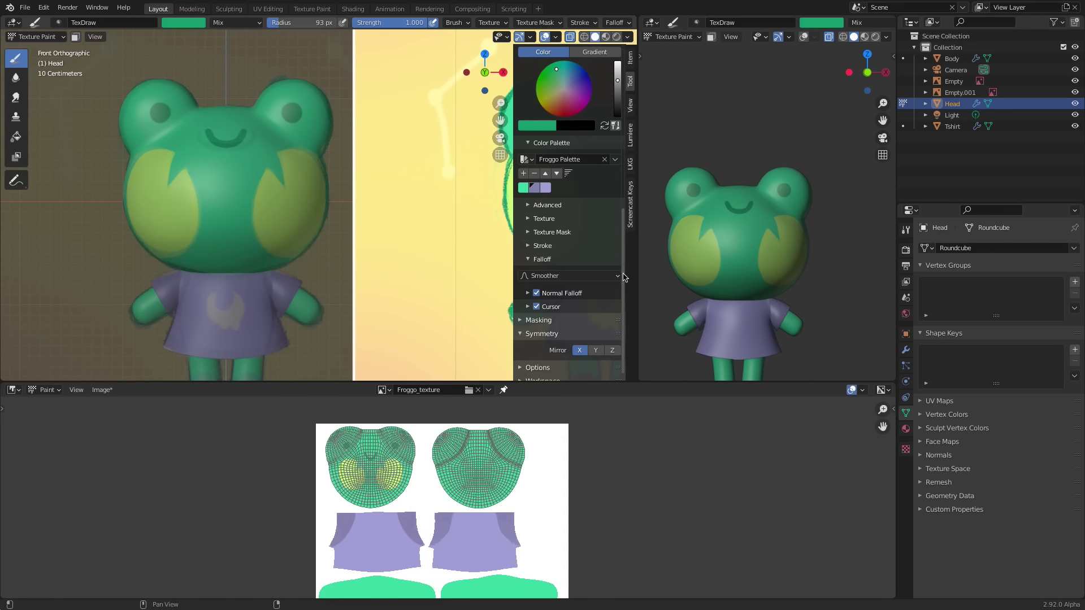
# - Set the brush blend mode to Multiply
pyautogui.moveTo(624, 277)
pyautogui.mouseDown()
pyautogui.moveTo(632, 201)
pyautogui.moveTo(610, 156)
pyautogui.mouseUp()
pyautogui.click(601, 155)
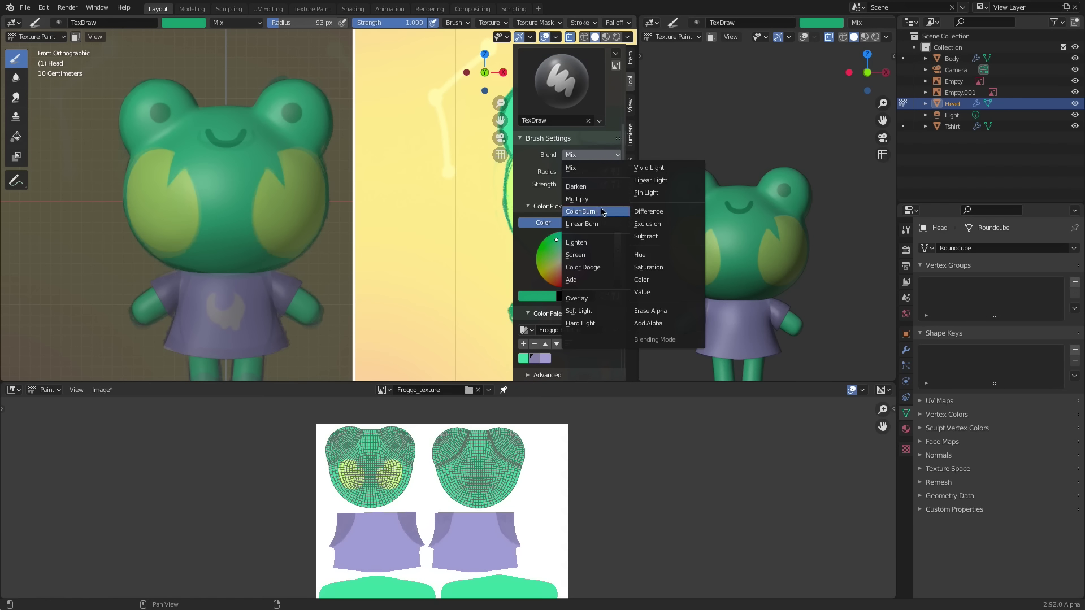
pyautogui.click(577, 199)
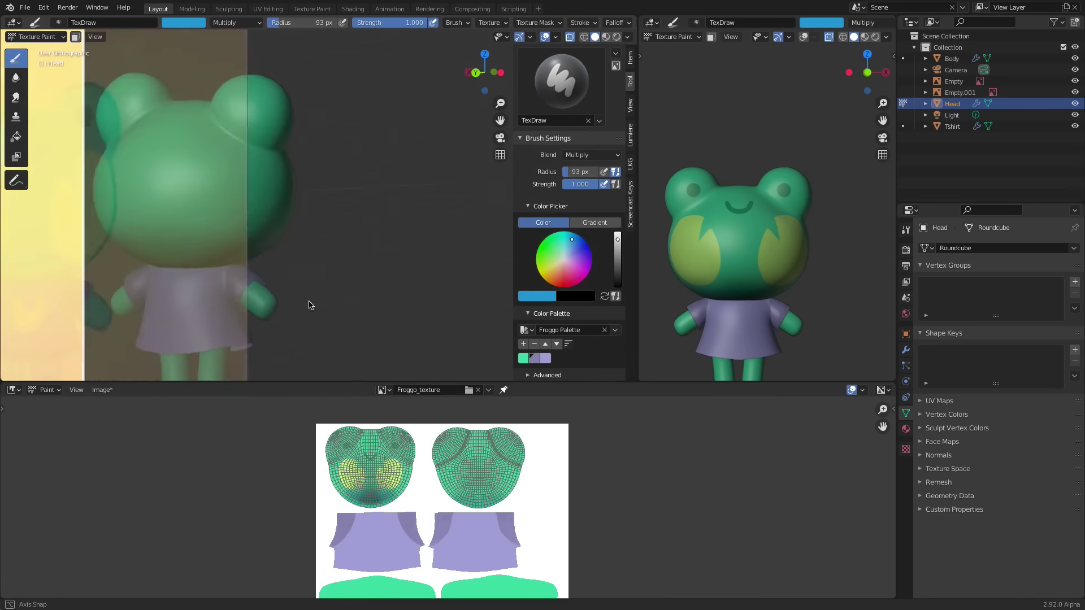
# - Isolate the head in Local View and paint soft blue and teal Multiply shading across its underside
pyautogui.moveTo(263, 215); pyautogui.dragTo(322, 261, button='middle')
pyautogui.moveTo(322, 262); pyautogui.dragTo(312, 300)
pyautogui.moveTo(312, 300)
pyautogui.mouseDown(button='middle')
pyautogui.moveTo(390, 260)
pyautogui.moveTo(367, 253)
pyautogui.mouseUp(button='middle')
pyautogui.moveTo(367, 253); pyautogui.dragTo(330, 294)
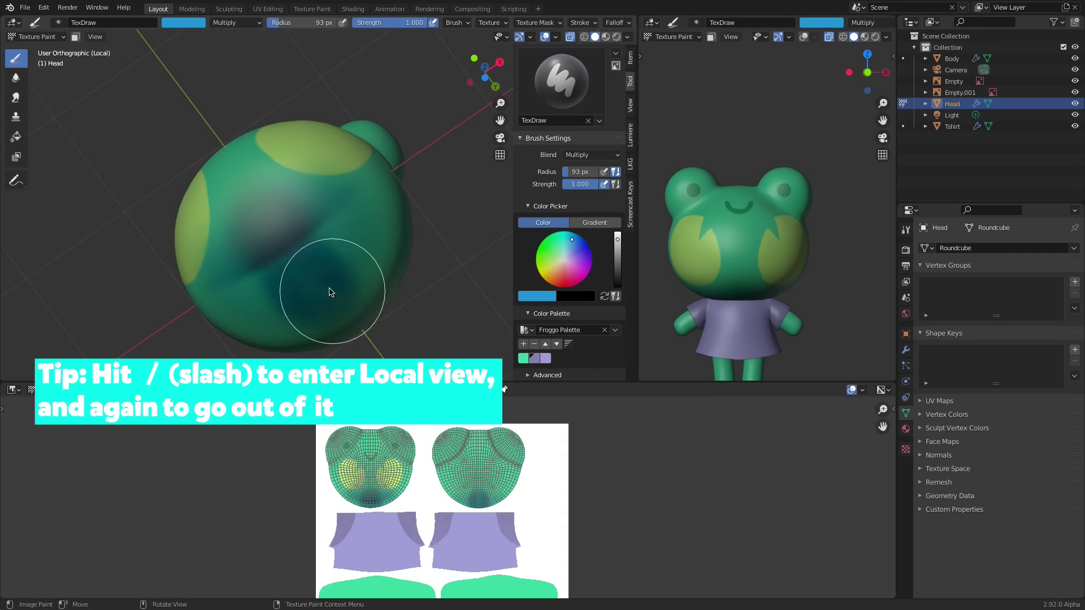
pyautogui.moveTo(346, 244); pyautogui.dragTo(373, 264, button='middle')
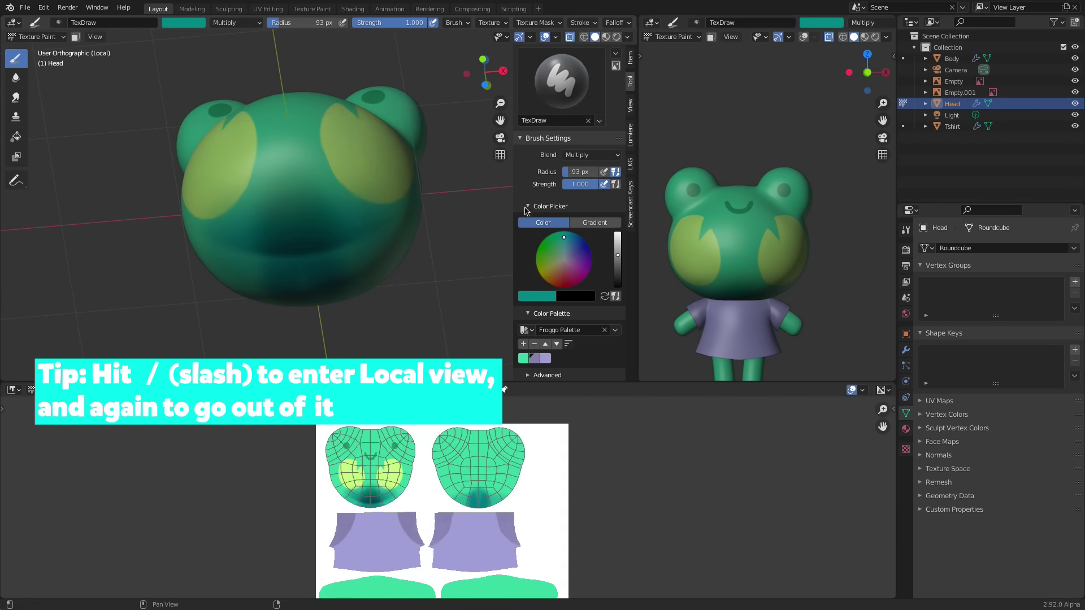
# - Return the brush blend mode to Mix and sample the light green from the cheek
pyautogui.moveTo(300, 267)
pyautogui.mouseDown(button='middle')
pyautogui.moveTo(266, 252)
pyautogui.moveTo(302, 206)
pyautogui.moveTo(189, 235)
pyautogui.moveTo(206, 221)
pyautogui.moveTo(314, 218)
pyautogui.moveTo(316, 253)
pyautogui.mouseUp(button='middle')
pyautogui.press('s')
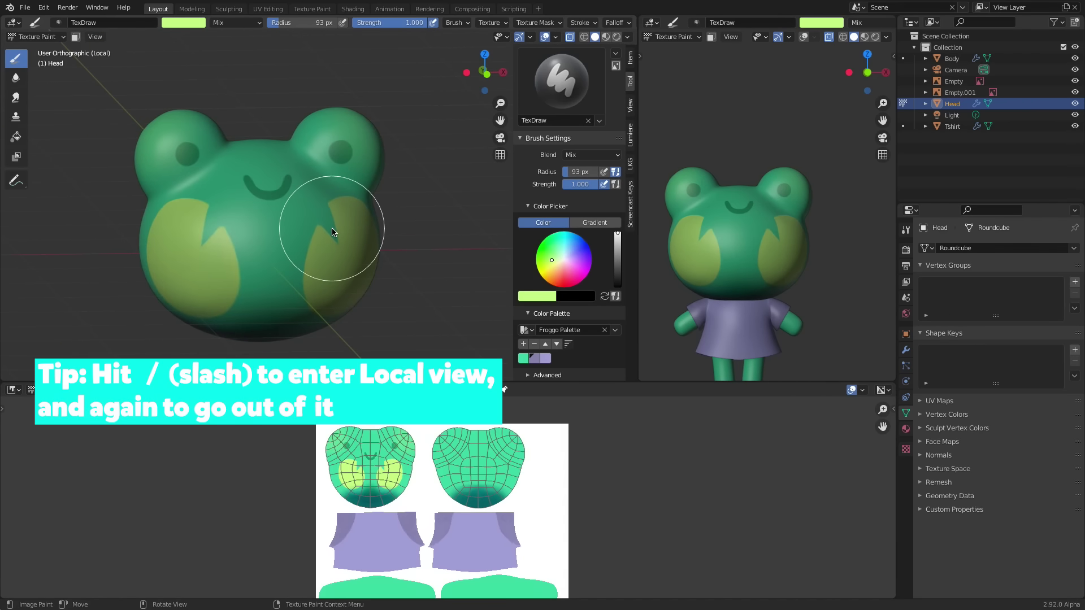
# - Switch from the head to the Body in Texture Paint mode and isolate it in Local View
pyautogui.hotkey('ctrl', 'Tab')
pyautogui.click(790, 318)
pyautogui.hotkey('ctrl', 'Tab')
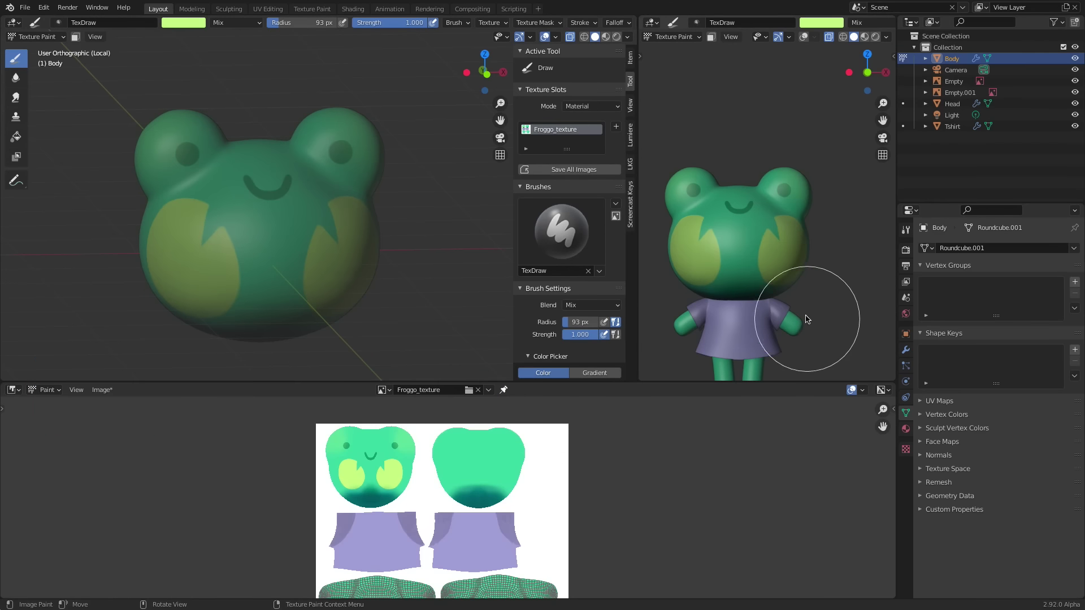
pyautogui.press('/')
pyautogui.moveTo(326, 265); pyautogui.dragTo(184, 282, button='middle')
pyautogui.press('/')
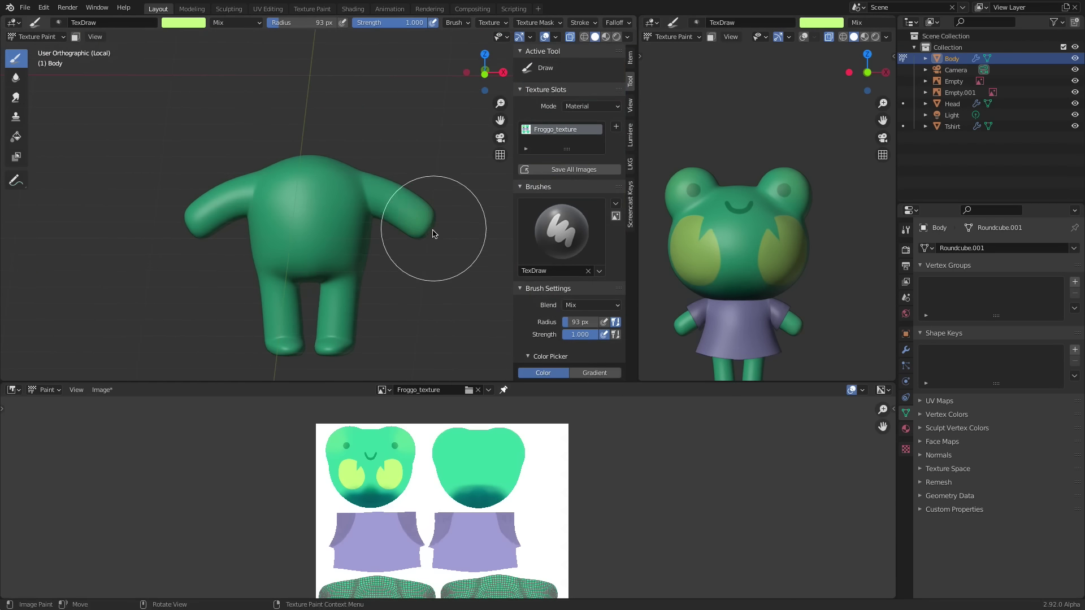
# - Paint soft light green over the body's hand tips, select the Soften brush, and exit Local View in front view
pyautogui.moveTo(624, 212); pyautogui.dragTo(631, 374)
pyautogui.moveTo(438, 220); pyautogui.dragTo(444, 243)
pyautogui.press('f')
pyautogui.click(459, 238)
pyautogui.moveTo(444, 242)
pyautogui.mouseDown(button='middle')
pyautogui.moveTo(351, 239)
pyautogui.moveTo(457, 225)
pyautogui.moveTo(362, 247)
pyautogui.moveTo(416, 287)
pyautogui.mouseUp(button='middle')
pyautogui.press('KP_1')
pyautogui.click(15, 78)
pyautogui.moveTo(564, 536)
pyautogui.mouseDown(button='middle')
pyautogui.moveTo(565, 473)
pyautogui.moveTo(577, 469)
pyautogui.mouseUp(button='middle')
pyautogui.press('/')
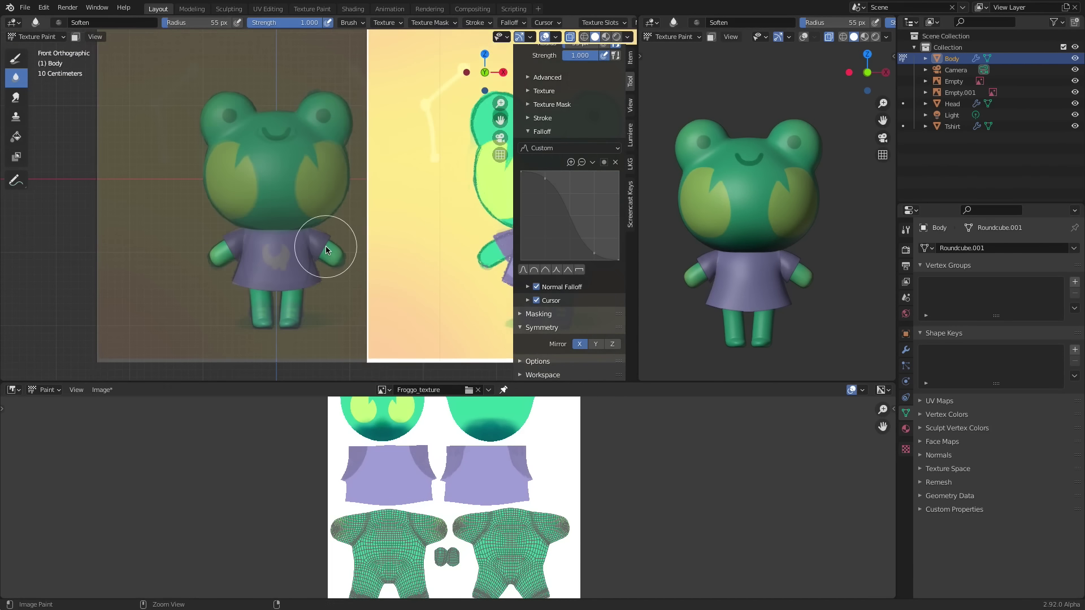
# - Switch to the Draw brush, sample the shirt's lilac from the reference, and set a Sphere falloff and 10 px radius
pyautogui.click(16, 59)
pyautogui.press('s')
pyautogui.moveTo(480, 248)
pyautogui.keyDown('shift'); pyautogui.mouseDown(button='middle')
pyautogui.moveTo(398, 248)
pyautogui.moveTo(471, 212)
pyautogui.mouseUp(button='middle'); pyautogui.keyUp('shift')
pyautogui.scroll(4, 408, 237)
pyautogui.scroll(-3, 570, 271)
pyautogui.click(570, 270)
pyautogui.click(556, 282)
pyautogui.press('f')
pyautogui.click(422, 235)
# - Paint lilac boots over the front of both feet and lower legs, following the reference overlay
pyautogui.scroll(2, 376, 272)
pyautogui.keyDown('shift'); pyautogui.moveTo(311, 339); pyautogui.dragTo(346, 291, button='middle'); pyautogui.keyUp('shift')
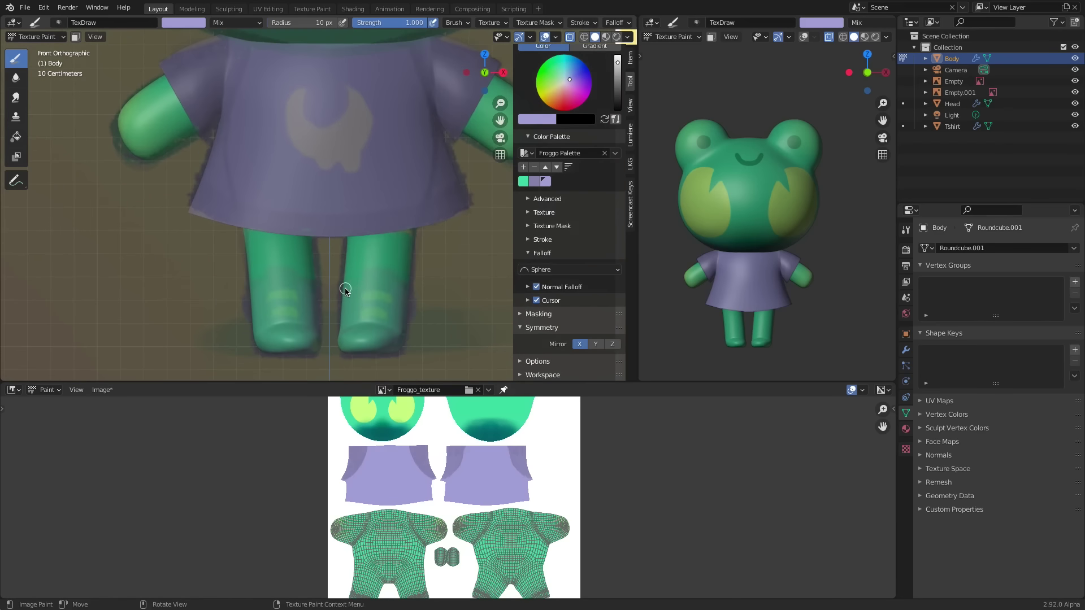
pyautogui.moveTo(356, 291)
pyautogui.mouseDown()
pyautogui.moveTo(376, 340)
pyautogui.moveTo(398, 333)
pyautogui.mouseUp()
pyautogui.scroll(5, 761, 191)
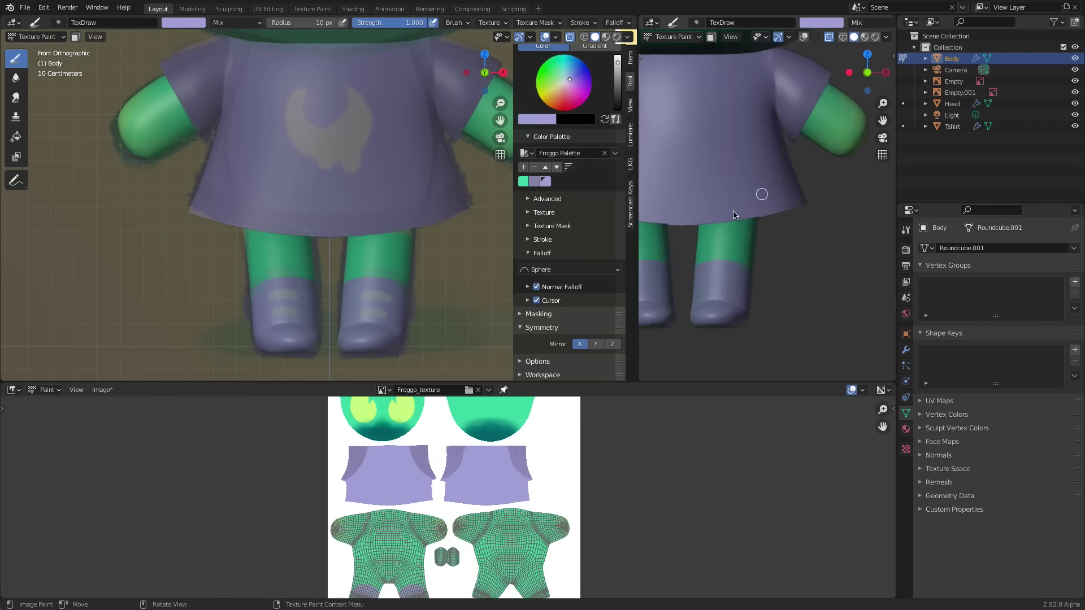
# - Continue the lilac around the sides and back of both boots and fill the missed green patch directly on the texture
pyautogui.moveTo(761, 191); pyautogui.dragTo(797, 240, button='middle')
pyautogui.moveTo(797, 242); pyautogui.dragTo(787, 261)
pyautogui.keyDown('alt'); pyautogui.moveTo(788, 261); pyautogui.dragTo(804, 236, button='middle'); pyautogui.keyUp('alt')
pyautogui.moveTo(783, 248)
pyautogui.mouseDown()
pyautogui.moveTo(771, 274)
pyautogui.moveTo(756, 276)
pyautogui.mouseUp()
pyautogui.moveTo(750, 297)
pyautogui.mouseDown(button='middle')
pyautogui.moveTo(772, 275)
pyautogui.moveTo(775, 237)
pyautogui.moveTo(792, 242)
pyautogui.moveTo(787, 255)
pyautogui.mouseUp(button='middle')
pyautogui.scroll(6, 422, 489)
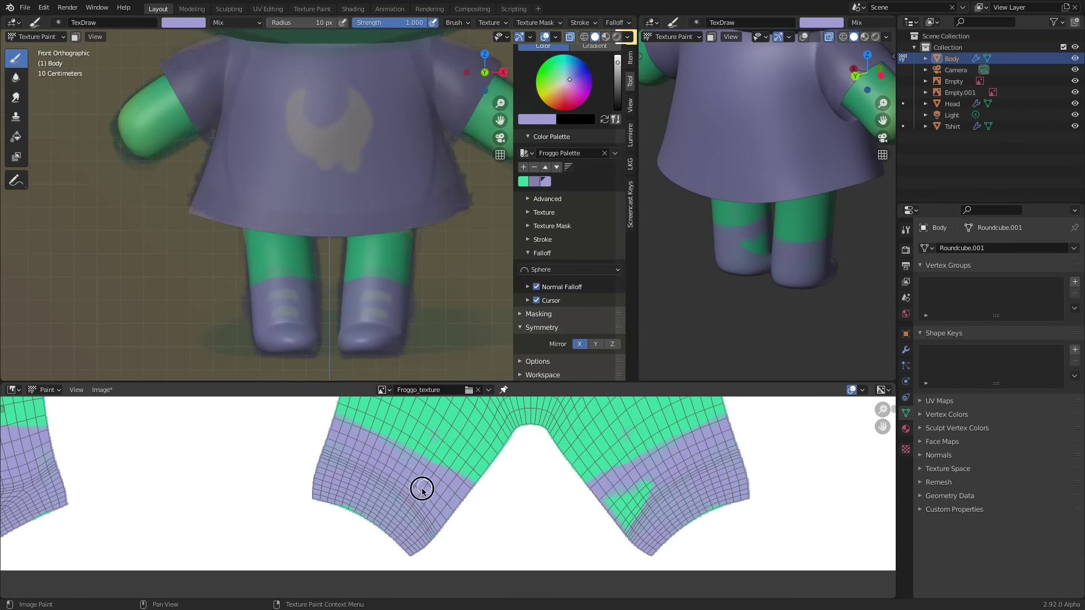
pyautogui.moveTo(645, 504); pyautogui.dragTo(688, 493)
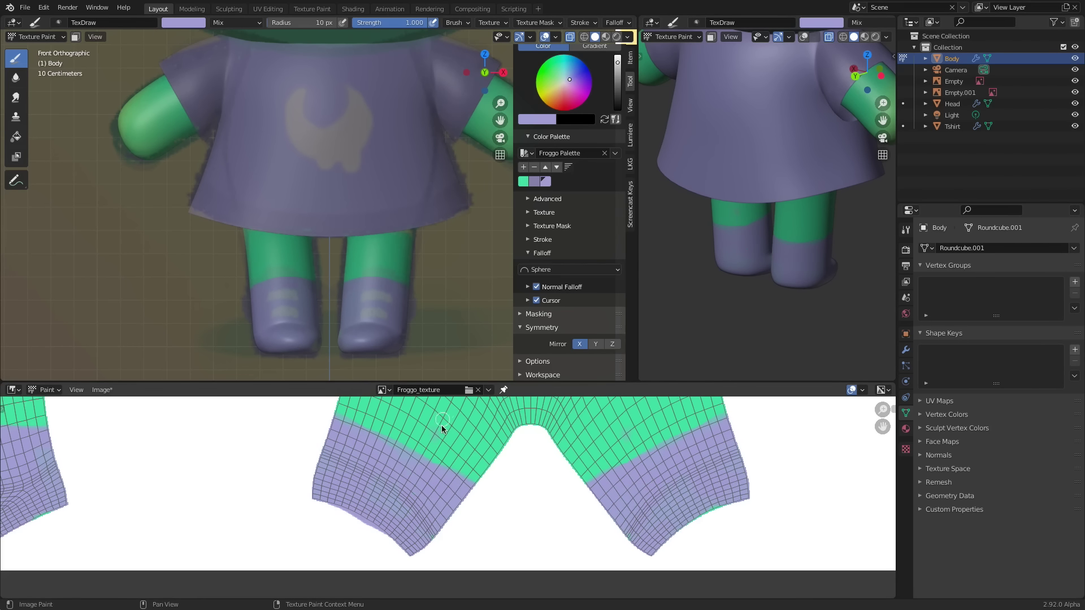
# - Pick the darker purple from Froggo Palette and paint a rounded tongue at the upper front of each boot
pyautogui.press('s')
pyautogui.moveTo(847, 261); pyautogui.dragTo(792, 245, button='middle')
pyautogui.press('s')
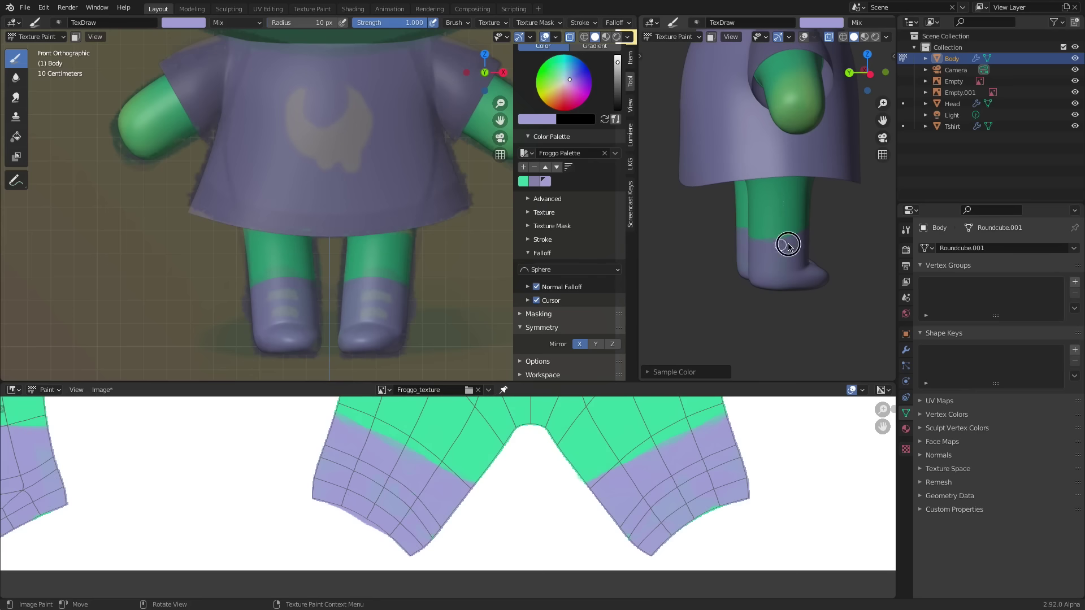
pyautogui.click(534, 182)
pyautogui.moveTo(861, 192); pyautogui.dragTo(713, 196, button='middle')
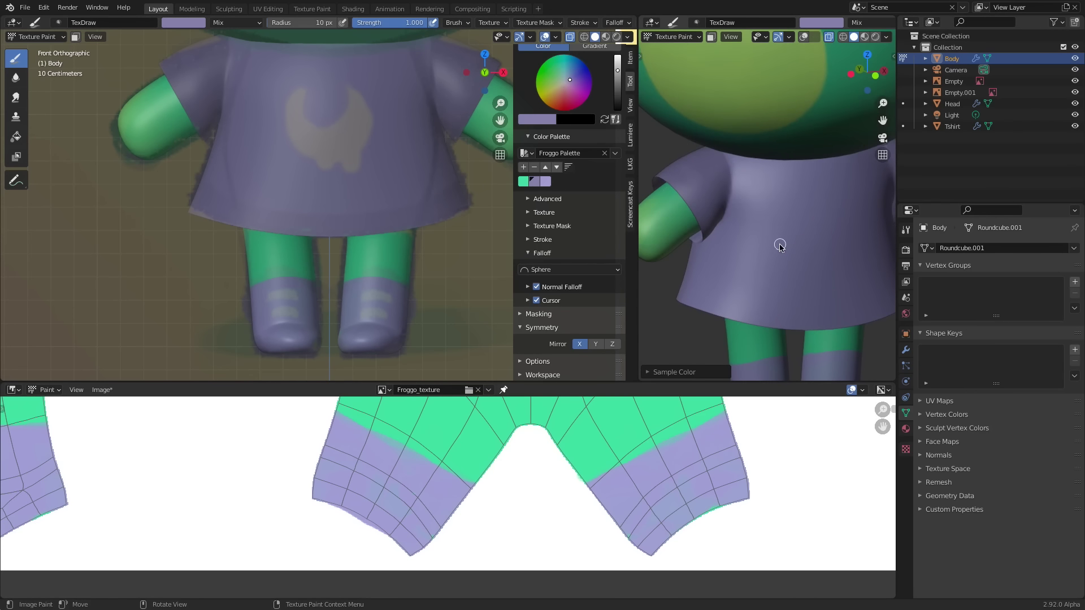
pyautogui.keyDown('shift'); pyautogui.moveTo(780, 245); pyautogui.dragTo(749, 131, button='middle'); pyautogui.keyUp('shift')
pyautogui.keyDown('ctrl'); pyautogui.moveTo(377, 282); pyautogui.dragTo(377, 276, button='middle'); pyautogui.keyUp('ctrl')
pyautogui.moveTo(376, 280); pyautogui.dragTo(375, 285)
pyautogui.moveTo(729, 160); pyautogui.dragTo(780, 226, button='middle')
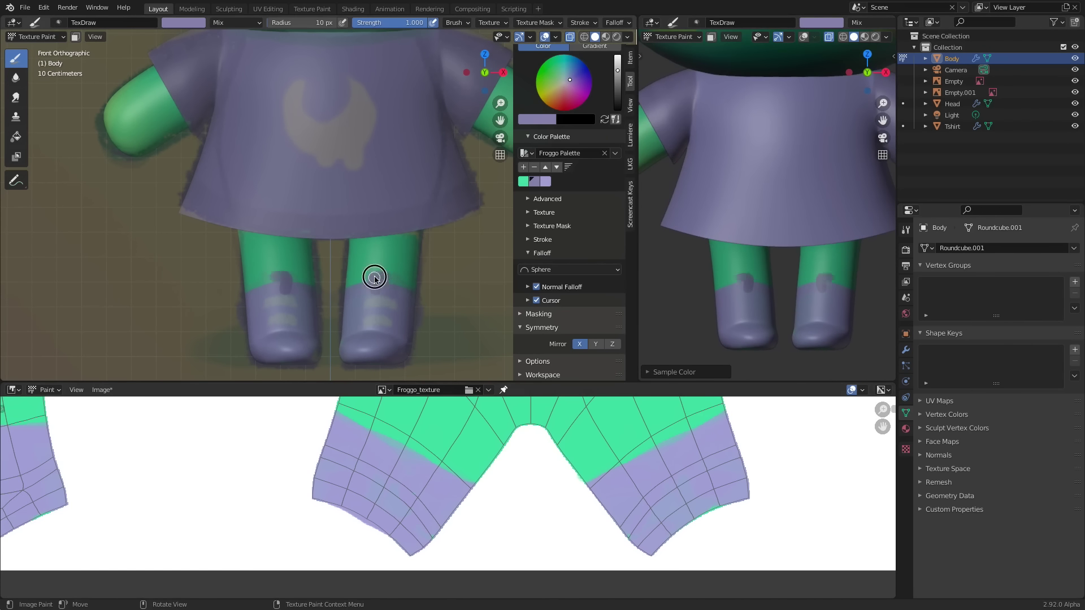
pyautogui.moveTo(375, 274); pyautogui.dragTo(379, 293)
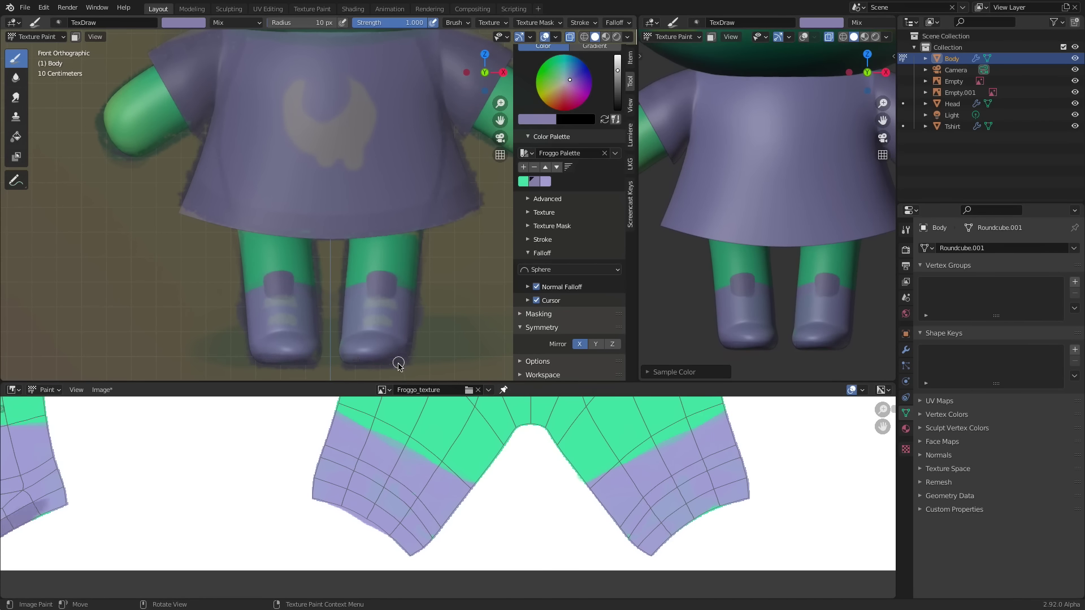
# - Paint a darker purple sole band around the bottom edge of both boots
pyautogui.moveTo(707, 282); pyautogui.dragTo(574, 283, button='middle')
pyautogui.scroll(-5, 357, 331)
pyautogui.moveTo(751, 271); pyautogui.dragTo(727, 271, button='middle')
# - Sample lime green from the reference, paint two lace stripes on each boot, and resample the darker purple
pyautogui.keyDown('shift'); pyautogui.moveTo(464, 187); pyautogui.dragTo(362, 192, button='middle'); pyautogui.keyUp('shift')
pyautogui.press('s')
pyautogui.scroll(4, 439, 211)
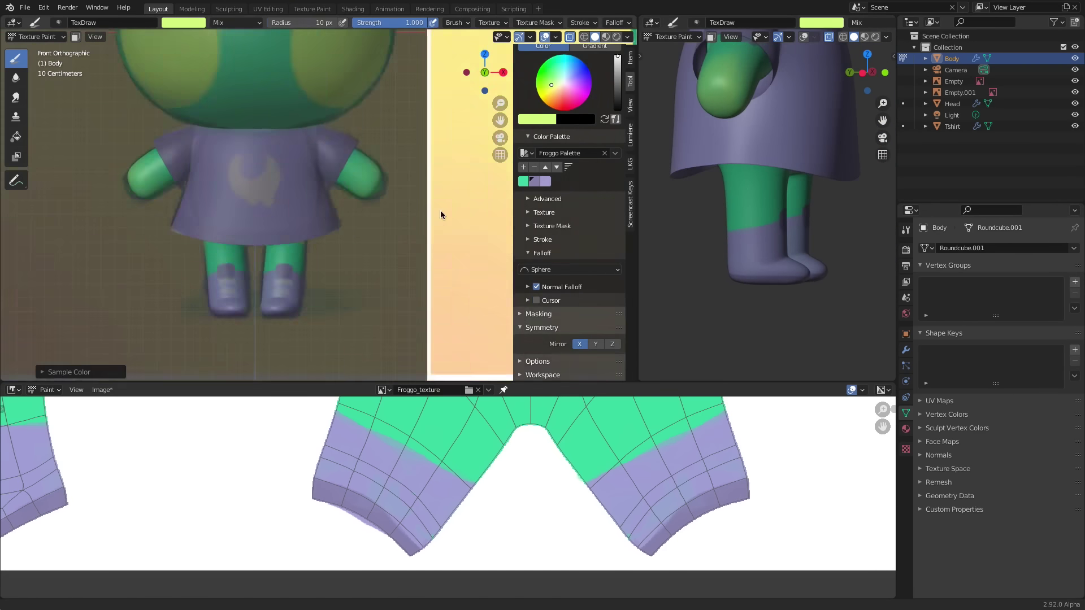
pyautogui.keyDown('shift'); pyautogui.moveTo(439, 211); pyautogui.dragTo(511, 181, button='middle'); pyautogui.keyUp('shift')
pyautogui.scroll(5, 418, 237)
pyautogui.moveTo(385, 290)
pyautogui.mouseDown()
pyautogui.moveTo(416, 286)
pyautogui.moveTo(436, 303)
pyautogui.moveTo(397, 323)
pyautogui.moveTo(401, 298)
pyautogui.mouseUp()
pyautogui.press('KP_1')
pyautogui.scroll(-4, 751, 313)
pyautogui.press('s')
pyautogui.press('s')
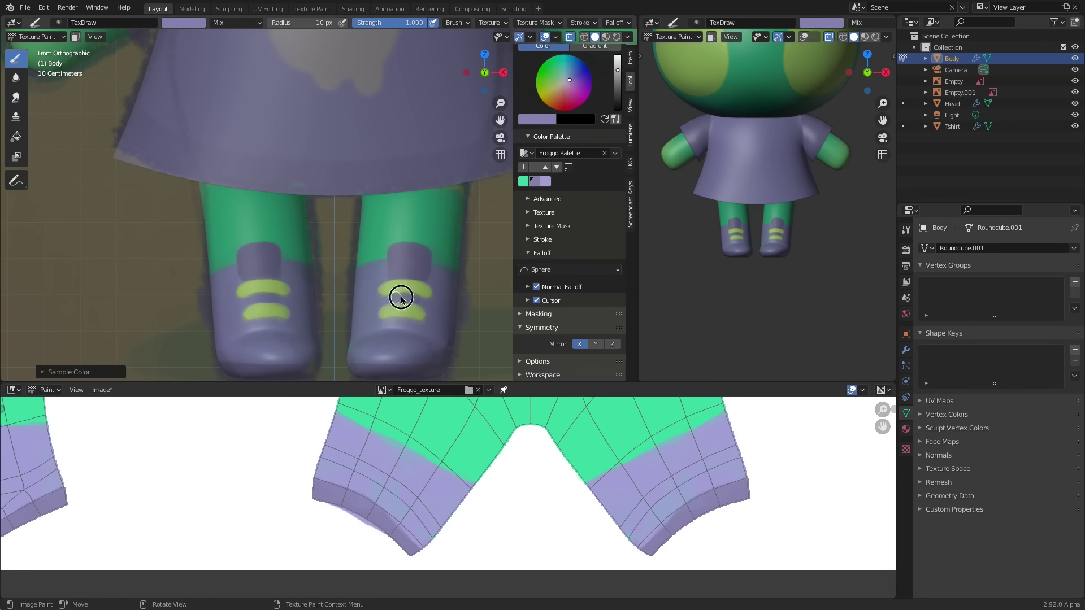
# - Leave Texture Paint on the Body, select the Tshirt, and enter Texture Paint mode on it
pyautogui.scroll(-10, 371, 352)
pyautogui.keyDown('shift'); pyautogui.moveTo(347, 320); pyautogui.dragTo(231, 289, button='middle'); pyautogui.keyUp('shift')
pyautogui.scroll(2, 231, 288)
pyautogui.hotkey('ctrl', 'Tab')
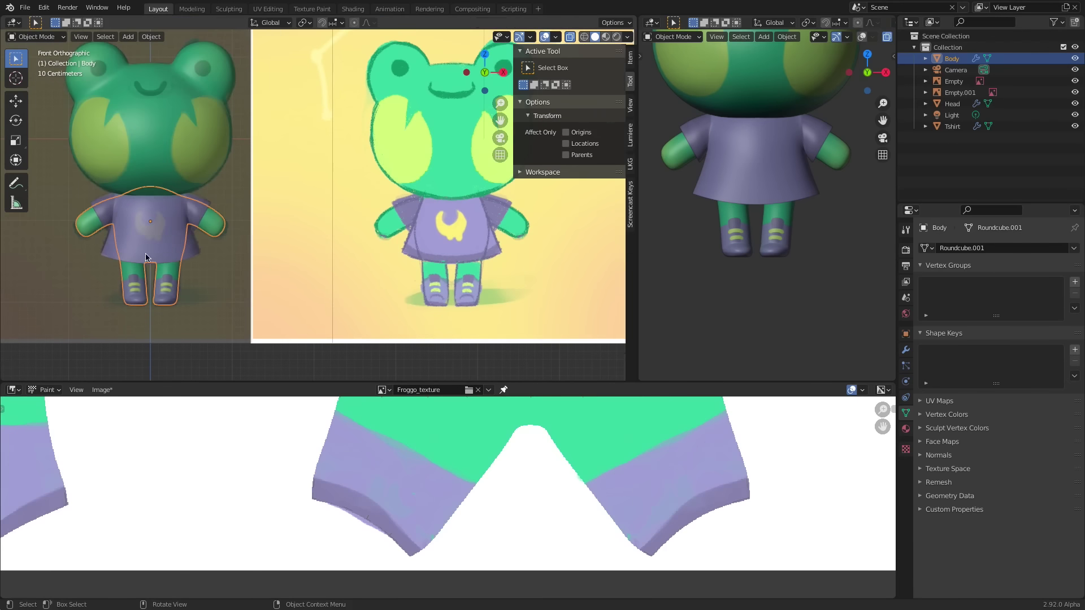
pyautogui.click(155, 240)
pyautogui.hotkey('ctrl', 'Tab')
# - Paint a darker purple band along the T-shirt's bottom hem all the way around
pyautogui.moveTo(624, 229); pyautogui.dragTo(624, 243)
pyautogui.scroll(-7, 623, 243)
pyautogui.scroll(4, 322, 274)
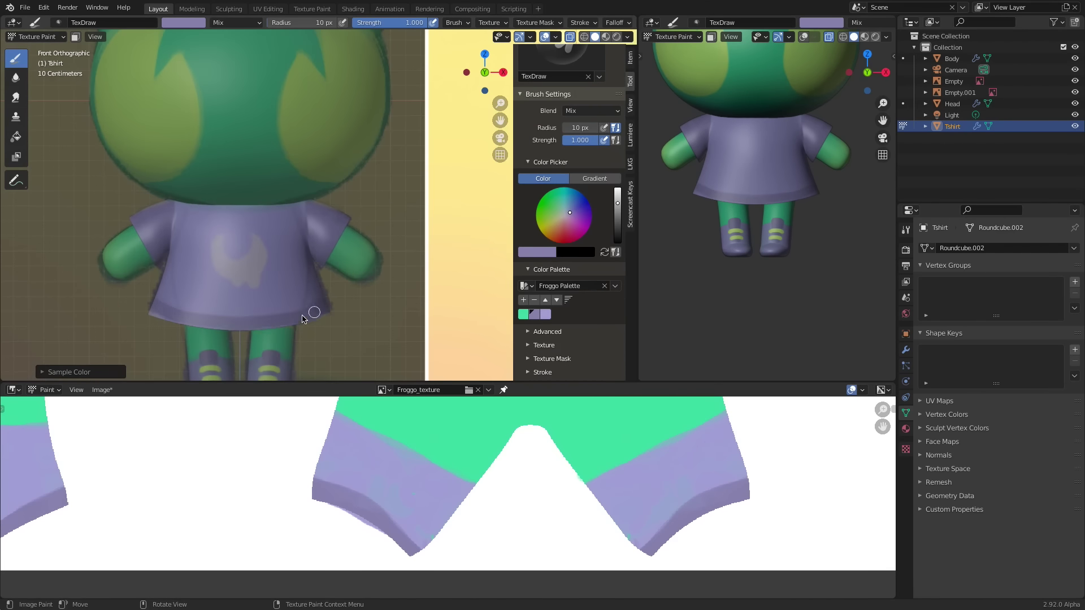
pyautogui.moveTo(411, 264); pyautogui.dragTo(440, 268, button='middle')
pyautogui.moveTo(842, 204); pyautogui.dragTo(746, 205, button='middle')
pyautogui.scroll(2, 757, 215)
pyautogui.moveTo(860, 220)
pyautogui.mouseDown(button='middle')
pyautogui.moveTo(793, 221)
pyautogui.moveTo(881, 223)
pyautogui.mouseUp(button='middle')
pyautogui.scroll(-2, 802, 226)
pyautogui.moveTo(383, 245); pyautogui.dragTo(322, 244, button='middle')
pyautogui.press('KP_1')
pyautogui.moveTo(788, 233); pyautogui.dragTo(820, 233, button='middle')
# - Sample yellow from the reference's shirt emblem and paint an upward-opening crescent moon on the T-shirt's chest
pyautogui.keyDown('shift'); pyautogui.moveTo(447, 297); pyautogui.dragTo(319, 306, button='middle'); pyautogui.keyUp('shift')
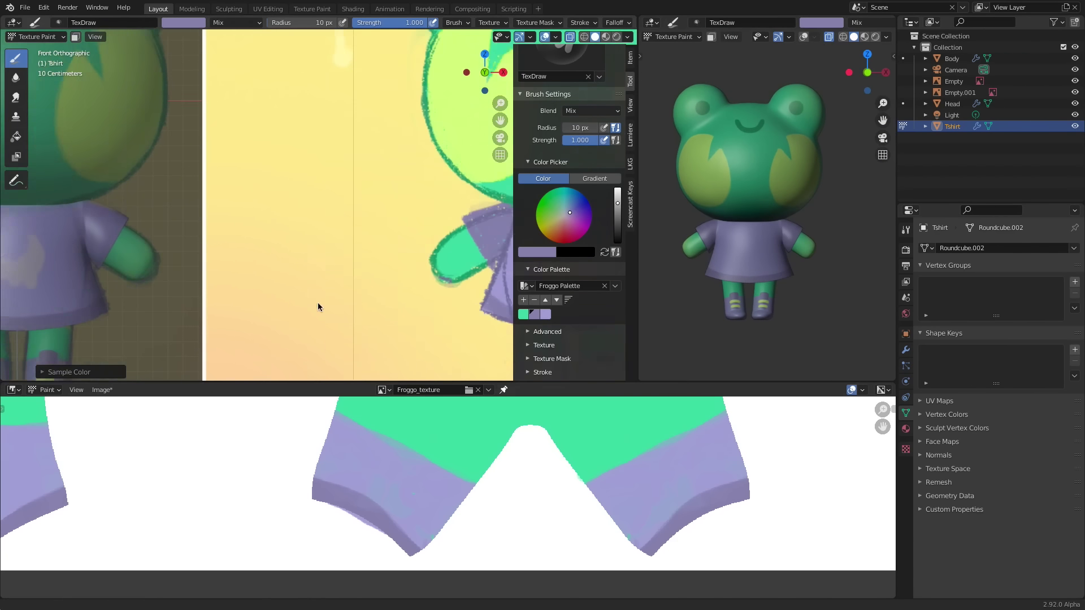
pyautogui.scroll(-3, 319, 305)
pyautogui.press('s')
pyautogui.scroll(5, 358, 247)
pyautogui.moveTo(376, 249)
pyautogui.mouseDown()
pyautogui.moveTo(301, 260)
pyautogui.moveTo(356, 287)
pyautogui.moveTo(374, 234)
pyautogui.mouseUp()
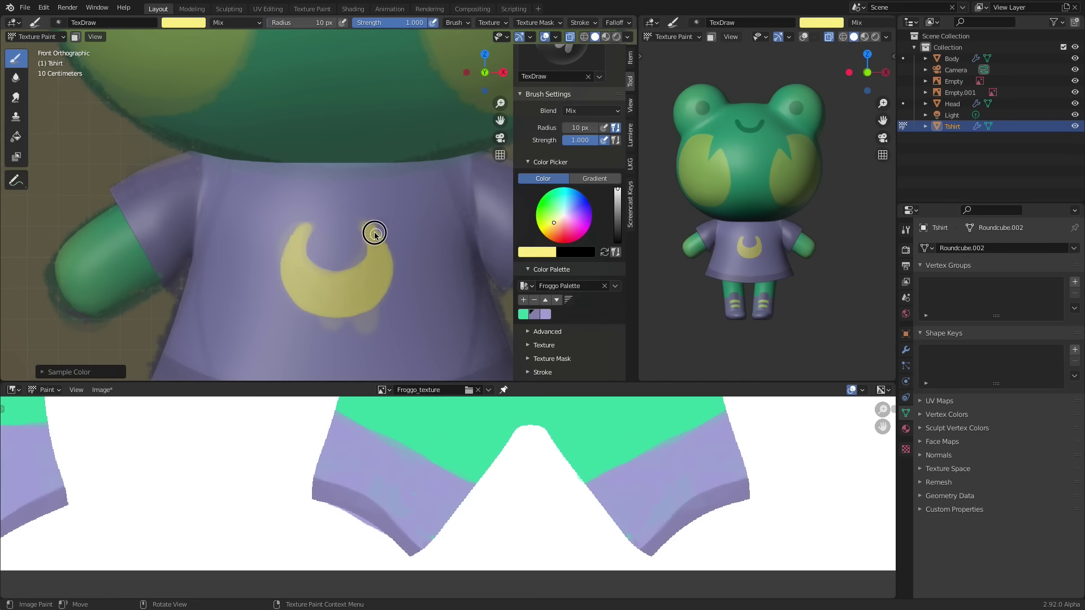
# - Refine the crescent's inner curve with the shirt's lilac and round out its outer edge with yellow
pyautogui.press('s')
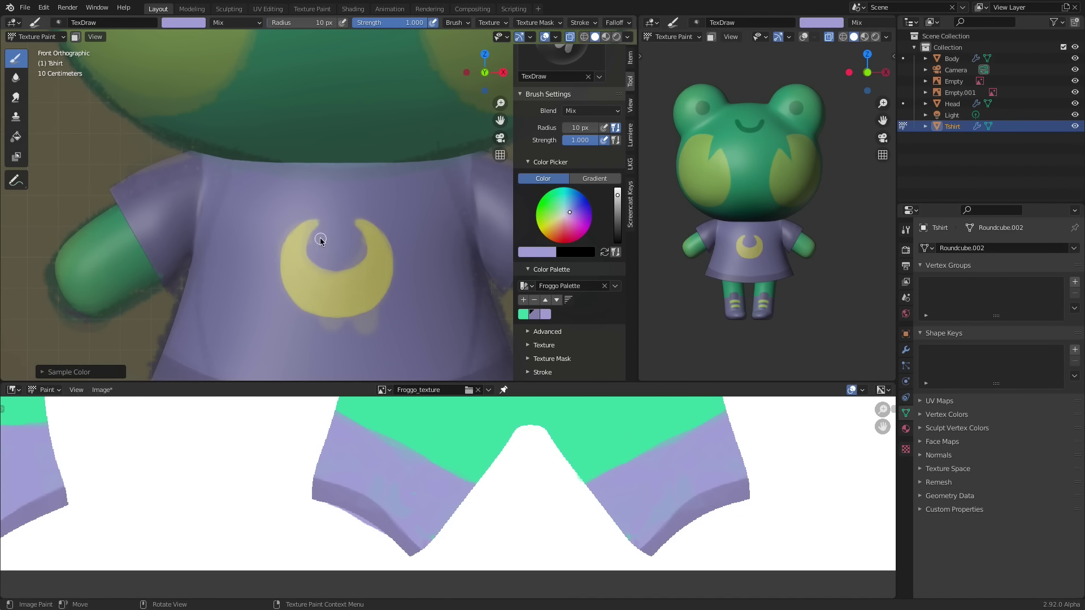
pyautogui.moveTo(318, 277); pyautogui.dragTo(356, 257)
pyautogui.press('s')
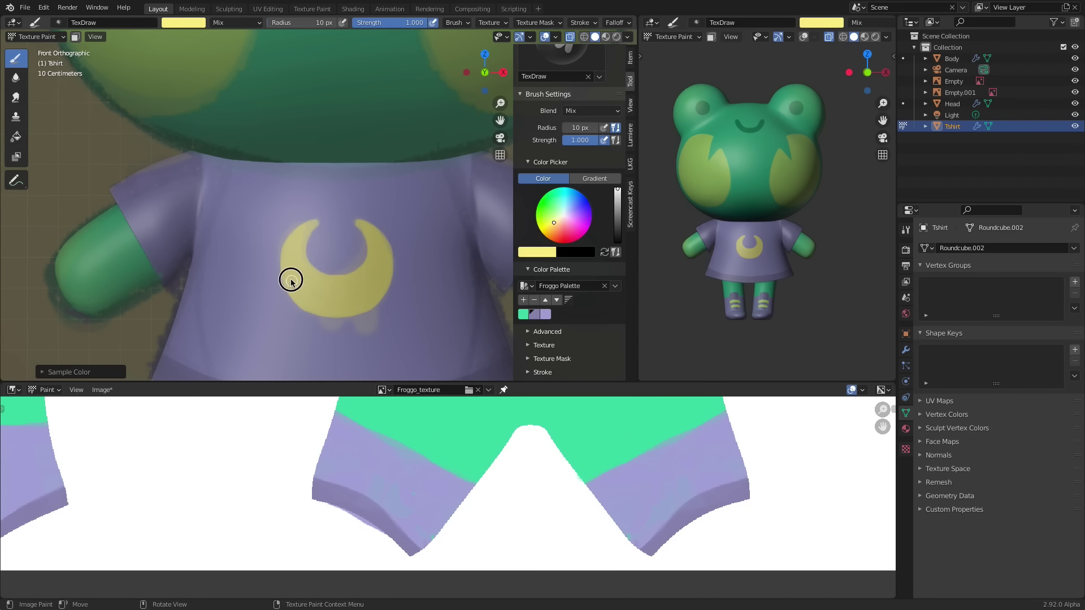
pyautogui.moveTo(291, 279); pyautogui.dragTo(290, 270)
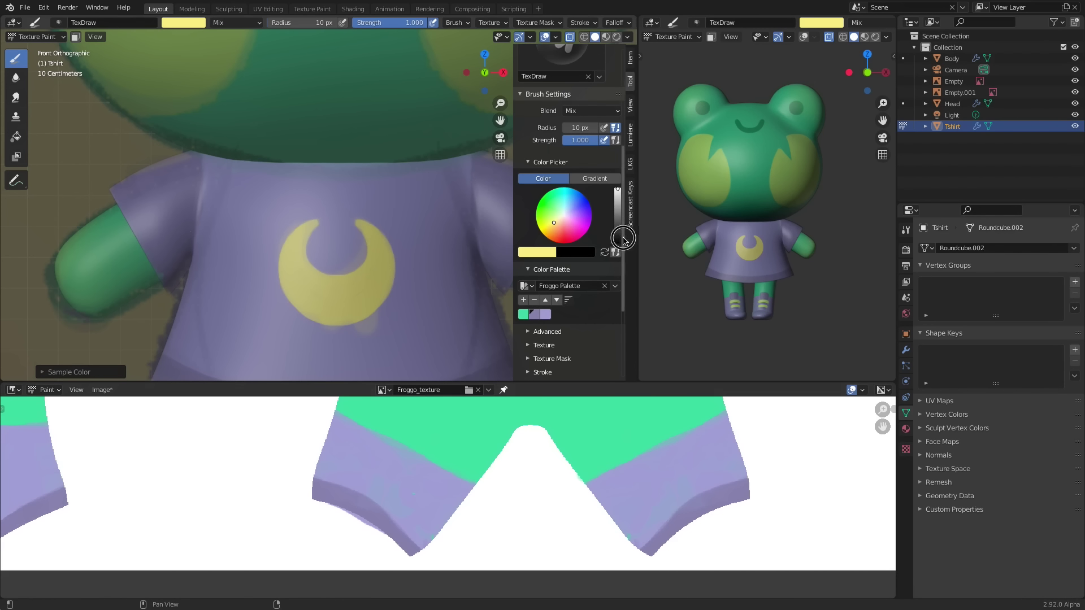
# - Turn off X mirror symmetry and paint yellow drips hanging from the crescent's lower edge
pyautogui.moveTo(623, 239); pyautogui.dragTo(629, 356)
pyautogui.click(581, 345)
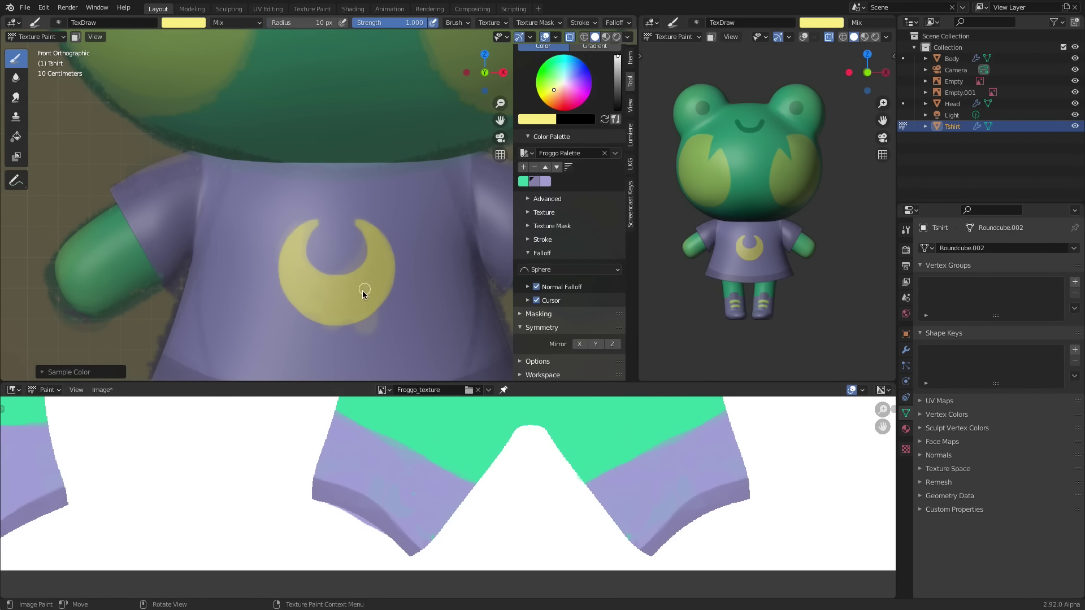
pyautogui.moveTo(363, 297)
pyautogui.mouseDown()
pyautogui.moveTo(374, 302)
pyautogui.moveTo(361, 314)
pyautogui.mouseUp()
pyautogui.hotkey('ctrl', 'z')
pyautogui.keyDown('ctrl'); pyautogui.moveTo(363, 346); pyautogui.dragTo(332, 249, button='middle'); pyautogui.keyUp('ctrl')
pyautogui.scroll(2, 332, 249)
# - Clean up the drip edges with sampled lilac and yellow, and pick the darker purple from Froggo Palette
pyautogui.press('s')
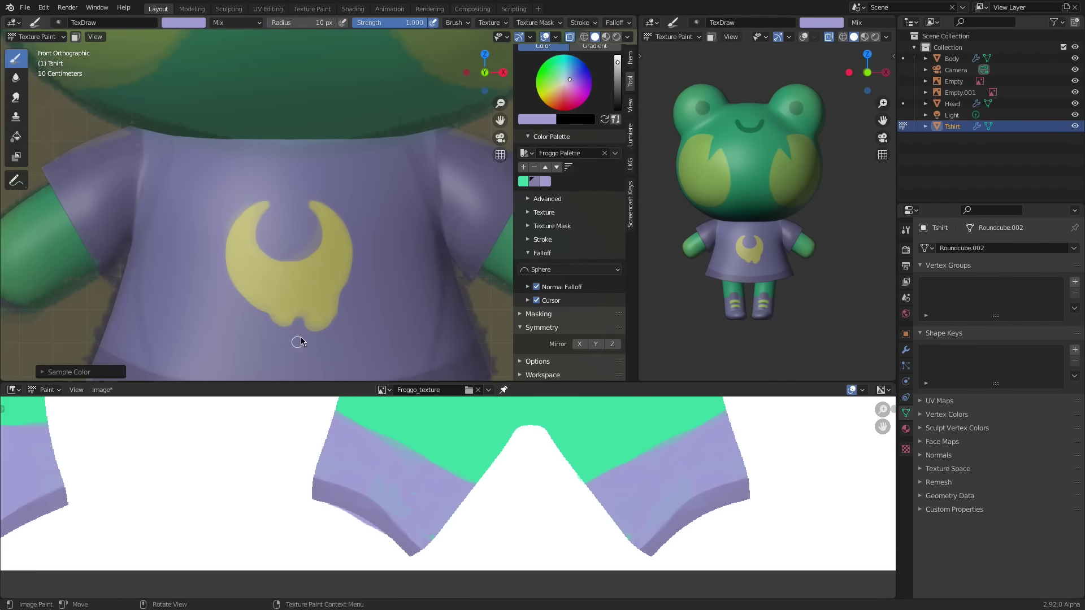
pyautogui.press('s')
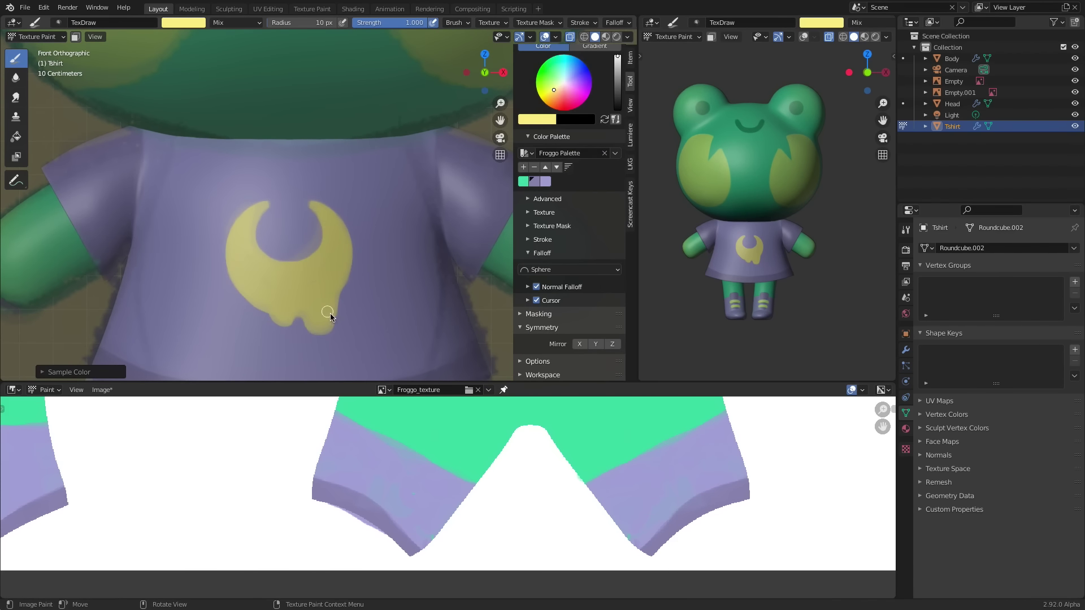
pyautogui.press('s')
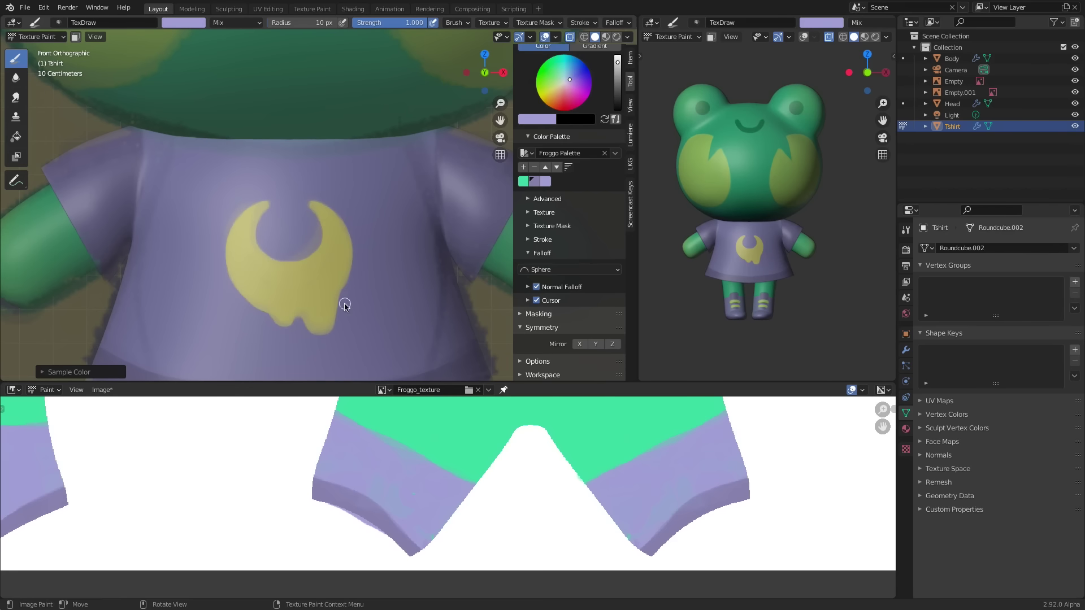
pyautogui.scroll(-5, 343, 263)
pyautogui.keyDown('shift'); pyautogui.moveTo(358, 289); pyautogui.dragTo(391, 309, button='middle'); pyautogui.keyUp('shift')
pyautogui.click(537, 183)
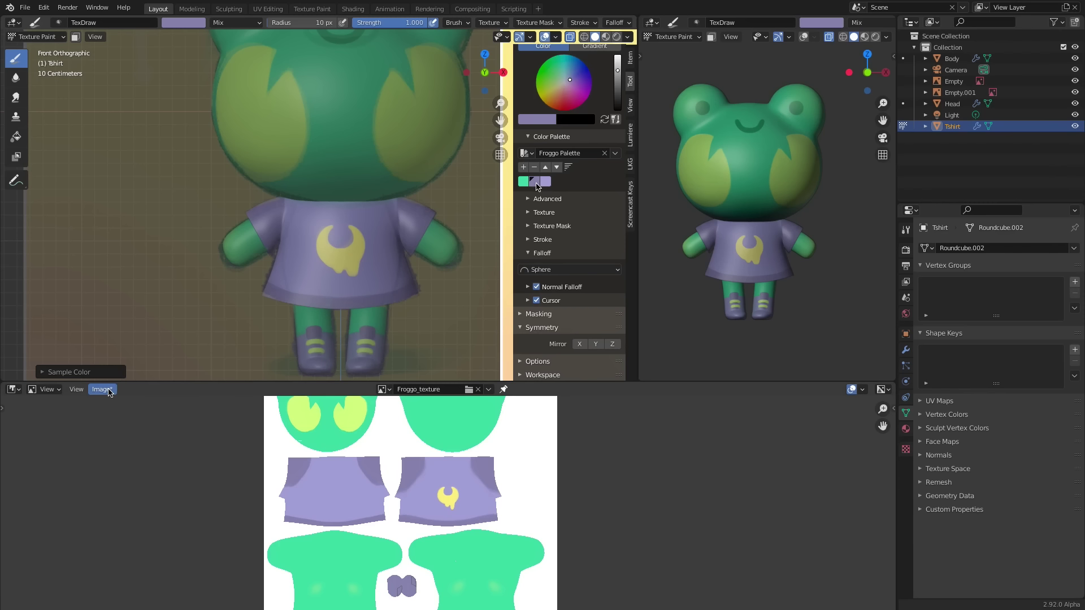
# - Save the painted texture as Froggo_texture.png in the FROGGO folder, in PNG format
pyautogui.click(109, 392)
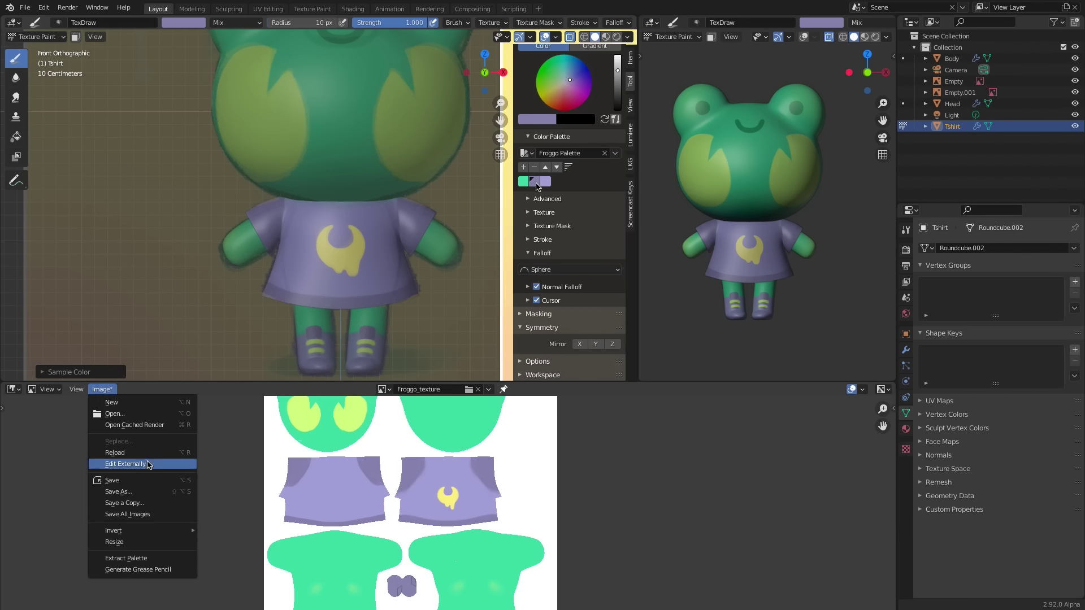
pyautogui.click(161, 492)
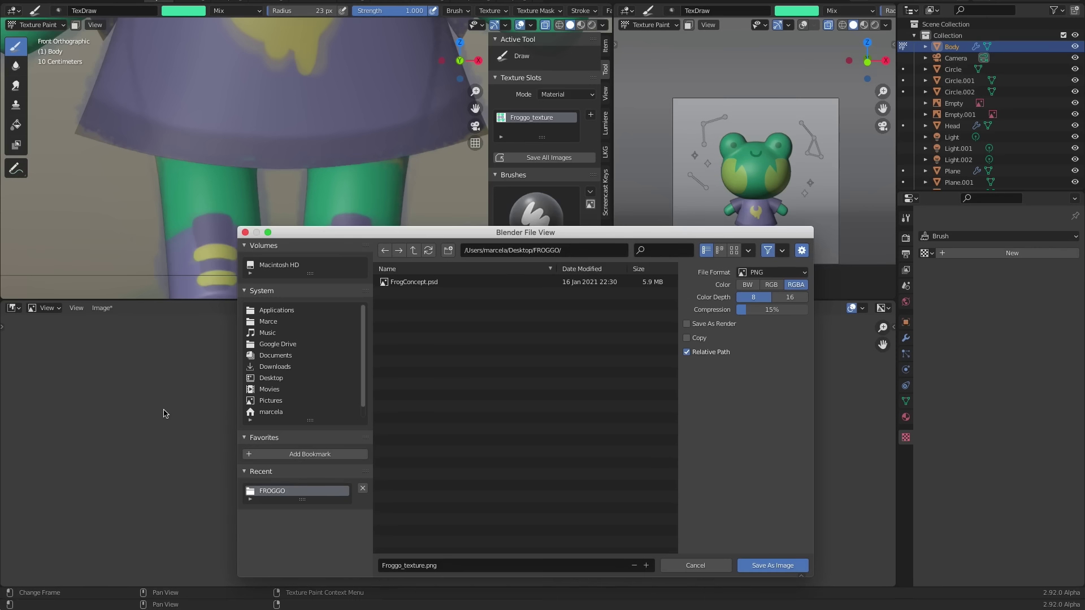
pyautogui.click(772, 566)
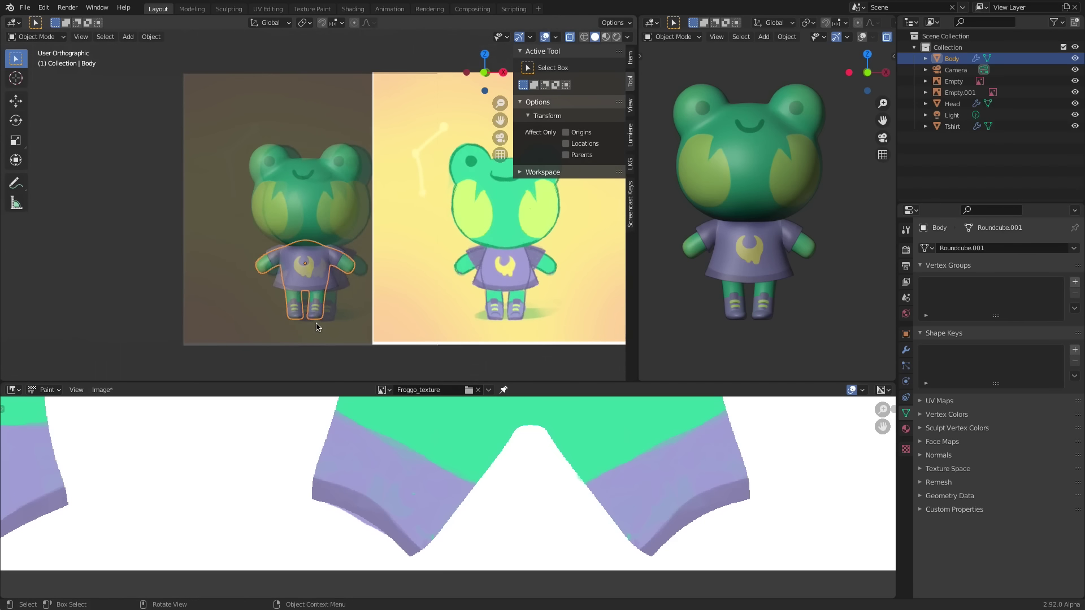
# - Snap the 3D cursor to the bottom vertices of the Body's feet in Edit Mode and return to Object Mode
pyautogui.press('KP_1')
pyautogui.scroll(3, 339, 294)
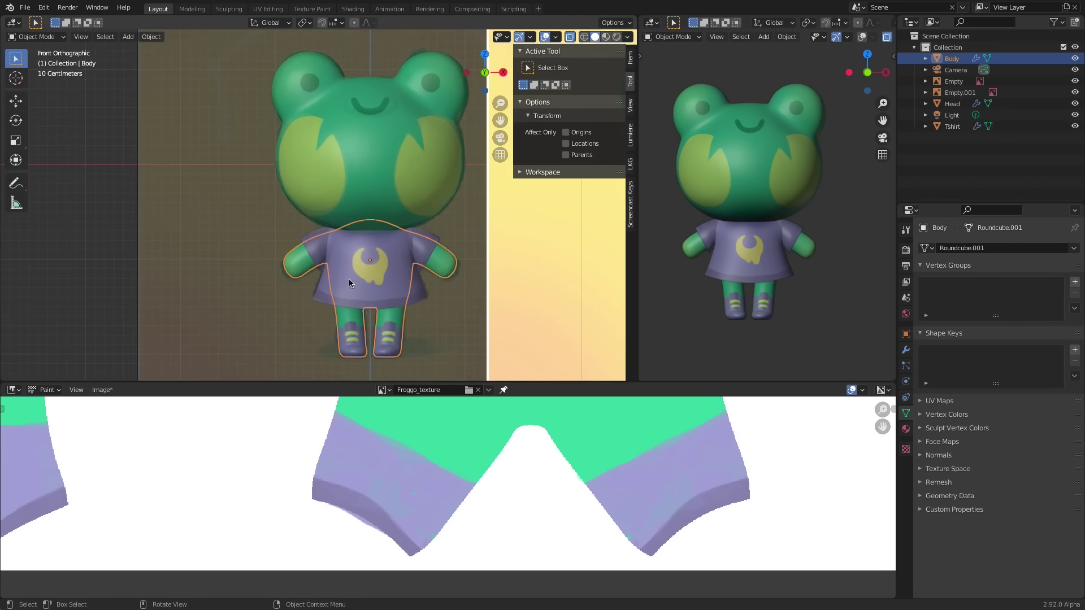
pyautogui.hotkey('ctrl', 'Tab')
pyautogui.click(435, 271)
pyautogui.keyDown('shift'); pyautogui.moveTo(362, 375); pyautogui.dragTo(435, 218, button='middle'); pyautogui.keyUp('shift')
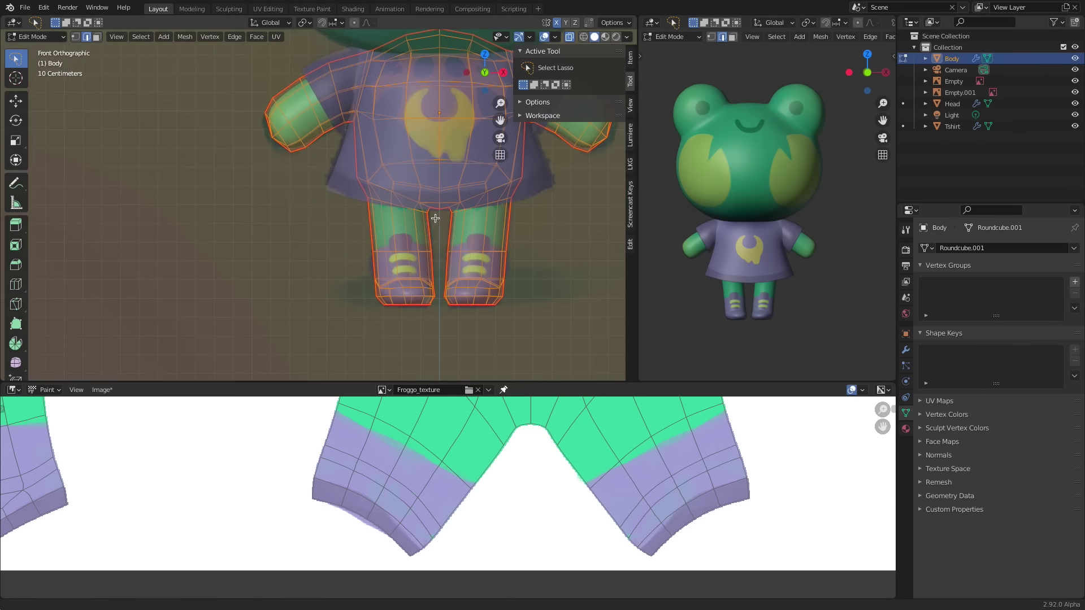
pyautogui.keyDown('shift'); pyautogui.moveTo(472, 309); pyautogui.dragTo(423, 288, button='middle'); pyautogui.keyUp('shift')
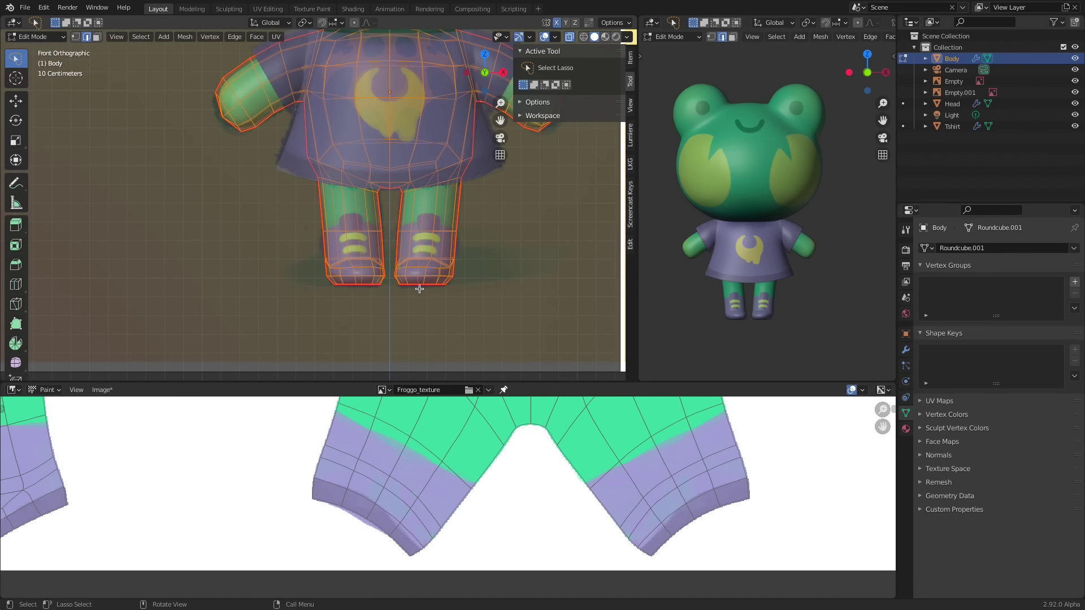
pyautogui.moveTo(409, 291)
pyautogui.mouseDown()
pyautogui.moveTo(375, 295)
pyautogui.moveTo(405, 274)
pyautogui.moveTo(414, 291)
pyautogui.mouseUp()
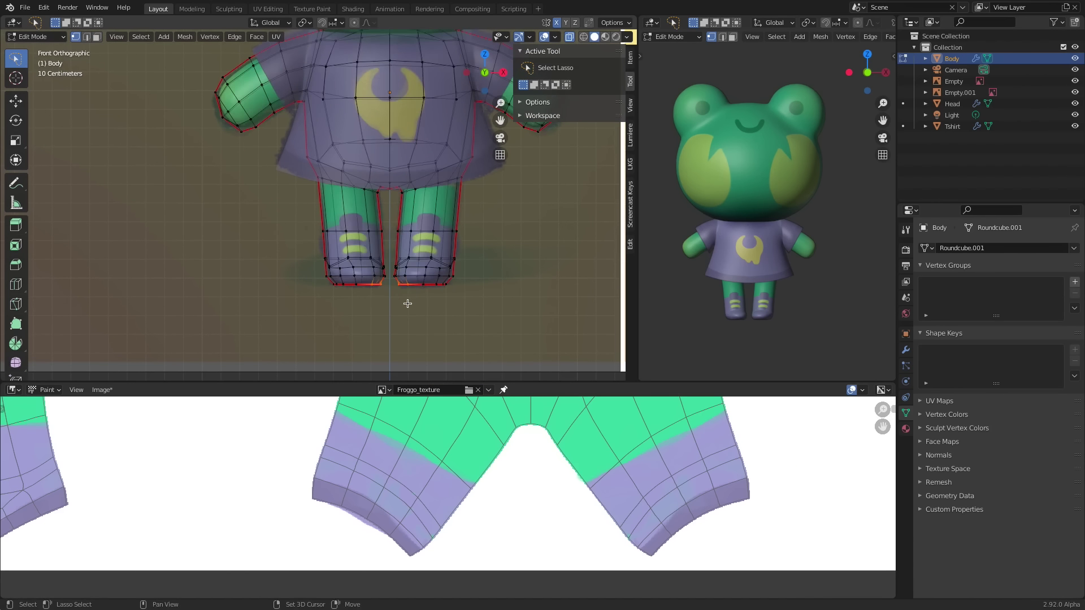
pyautogui.hotkey('shift', 's')
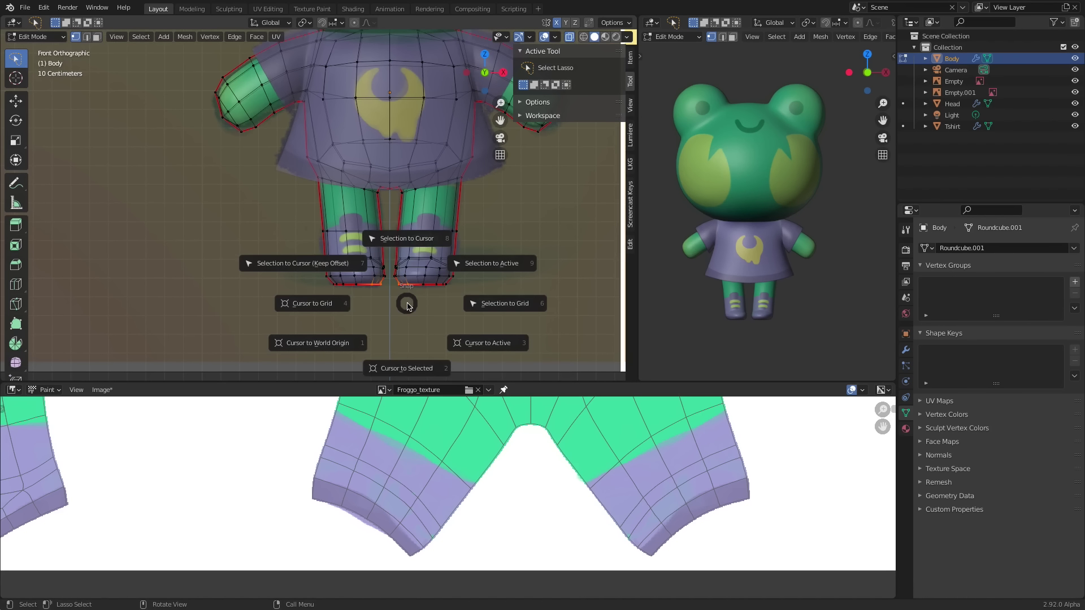
pyautogui.click(407, 368)
pyautogui.press('Tab')
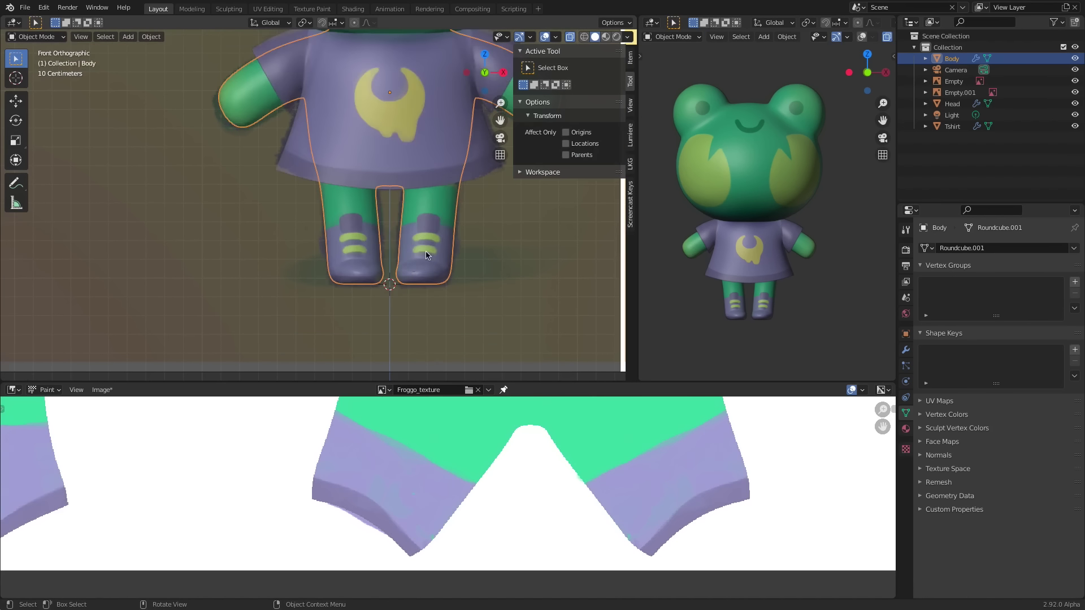
# - Add a mesh plane at the 3D cursor beneath the feet and scale it up into a wide floor
pyautogui.moveTo(449, 292); pyautogui.dragTo(479, 283, button='middle')
pyautogui.hotkey('shift', 'a')
pyautogui.moveTo(484, 281)
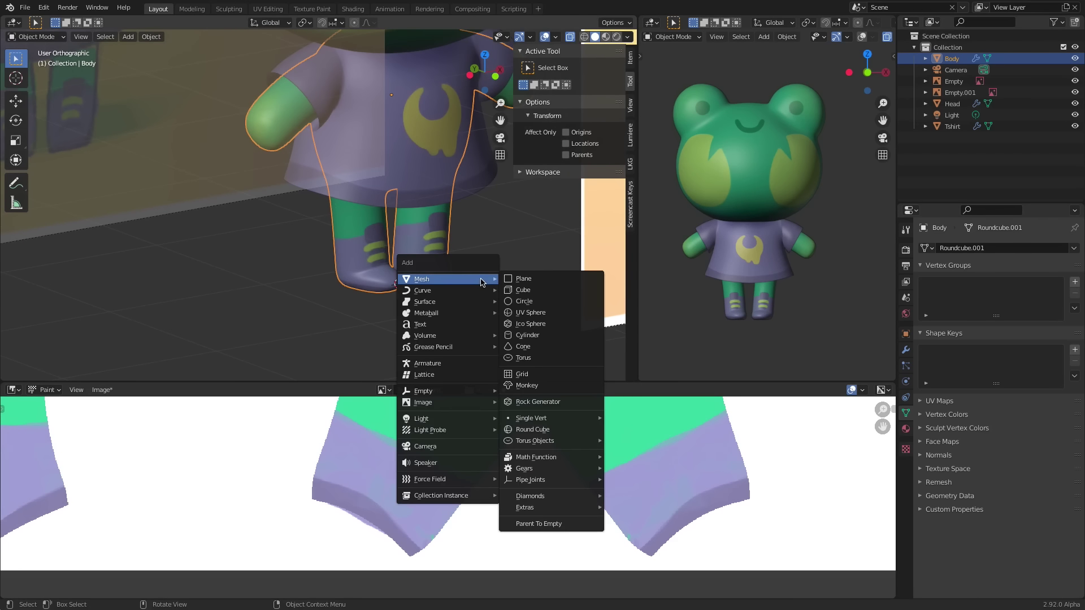
pyautogui.click(530, 281)
pyautogui.moveTo(530, 281); pyautogui.dragTo(404, 285, button='middle')
pyautogui.press('s')
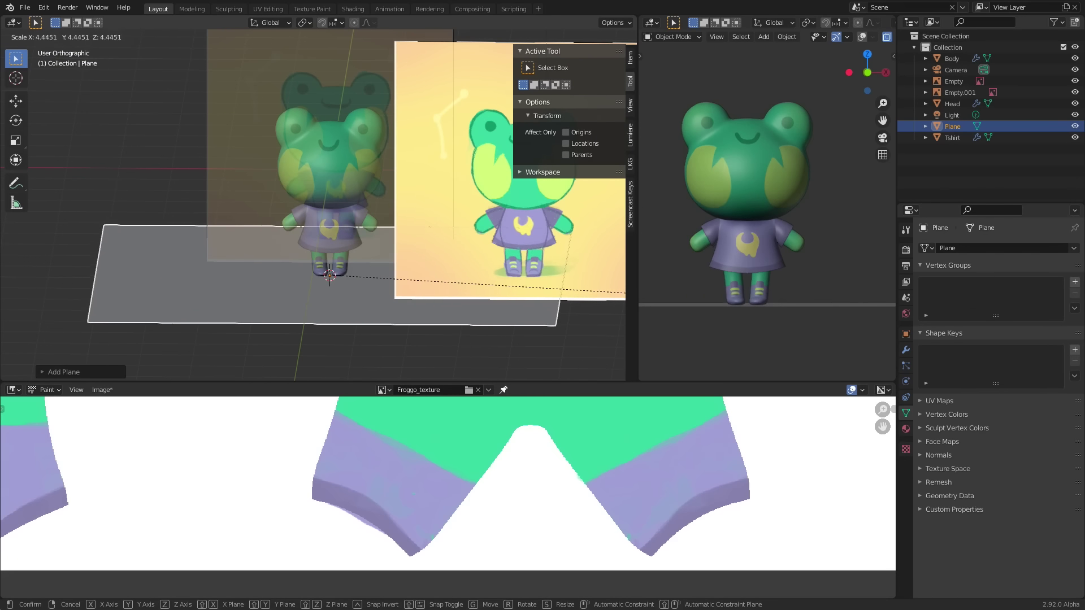
pyautogui.click(624, 291)
# - Extrude the floor plane's back edge straight up along Z into a tall back wall in Edit Mode and return to Object Mode
pyautogui.hotkey('ctrl', 'Tab')
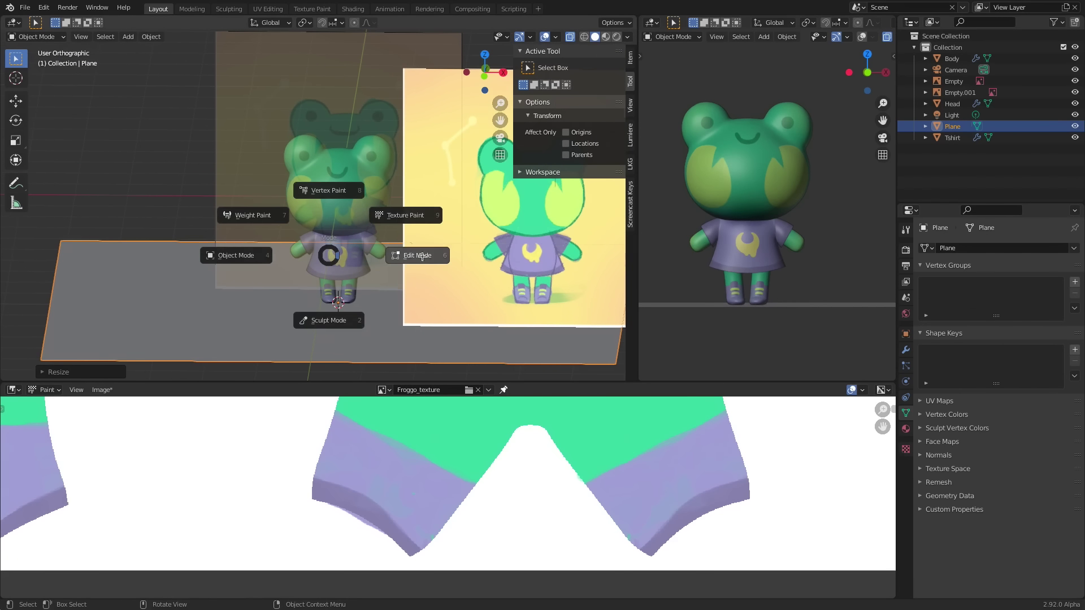
pyautogui.click(416, 258)
pyautogui.keyDown('ctrl'); pyautogui.moveTo(415, 259); pyautogui.dragTo(436, 282, button='middle'); pyautogui.keyUp('ctrl')
pyautogui.hotkey('alt', 'a')
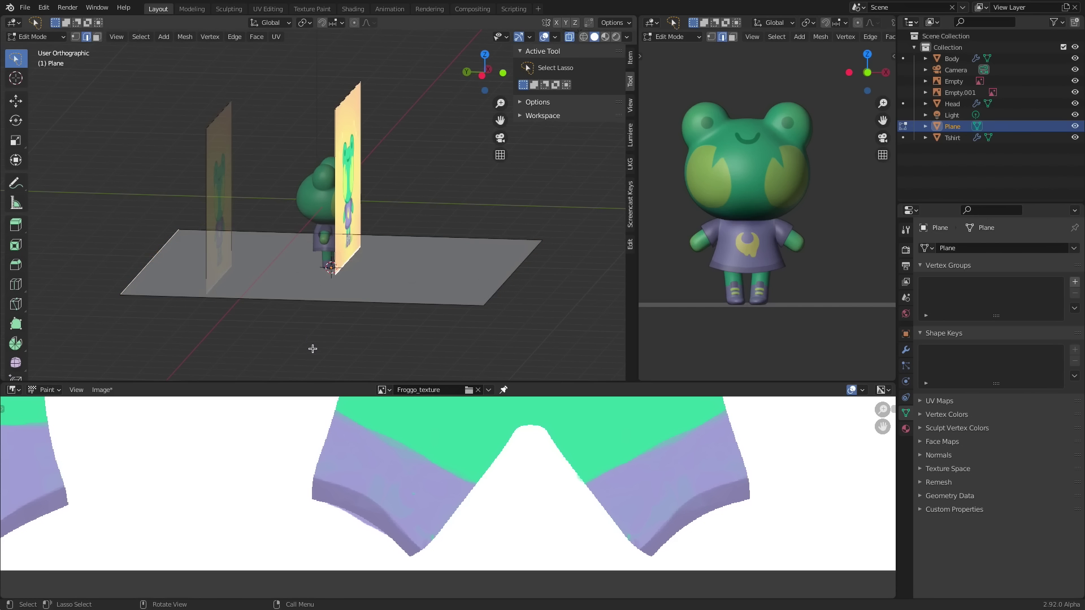
pyautogui.press('e')
pyautogui.press('z')
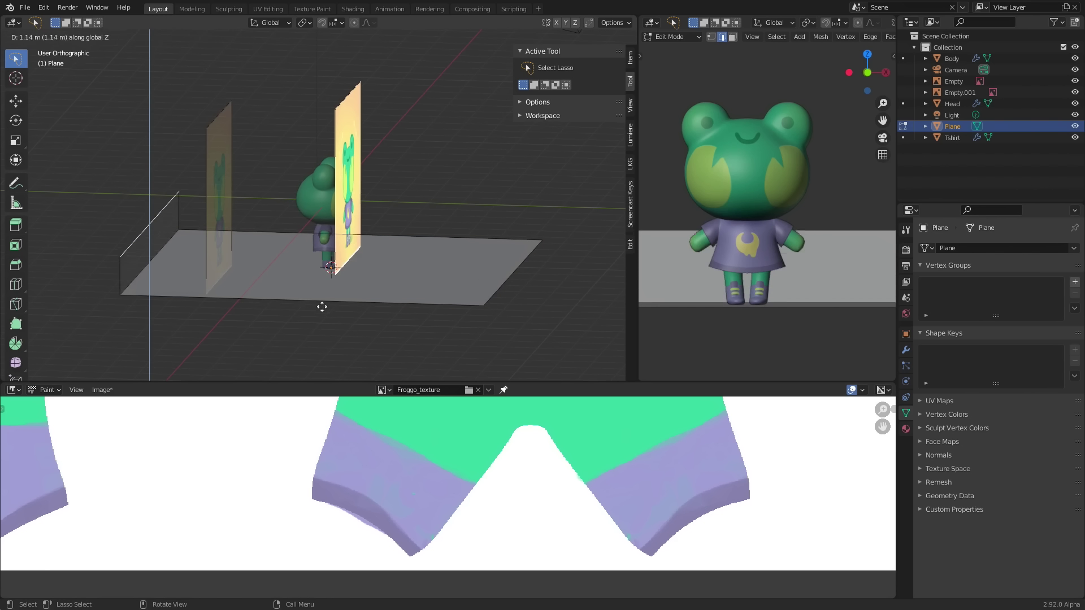
pyautogui.click(372, 226)
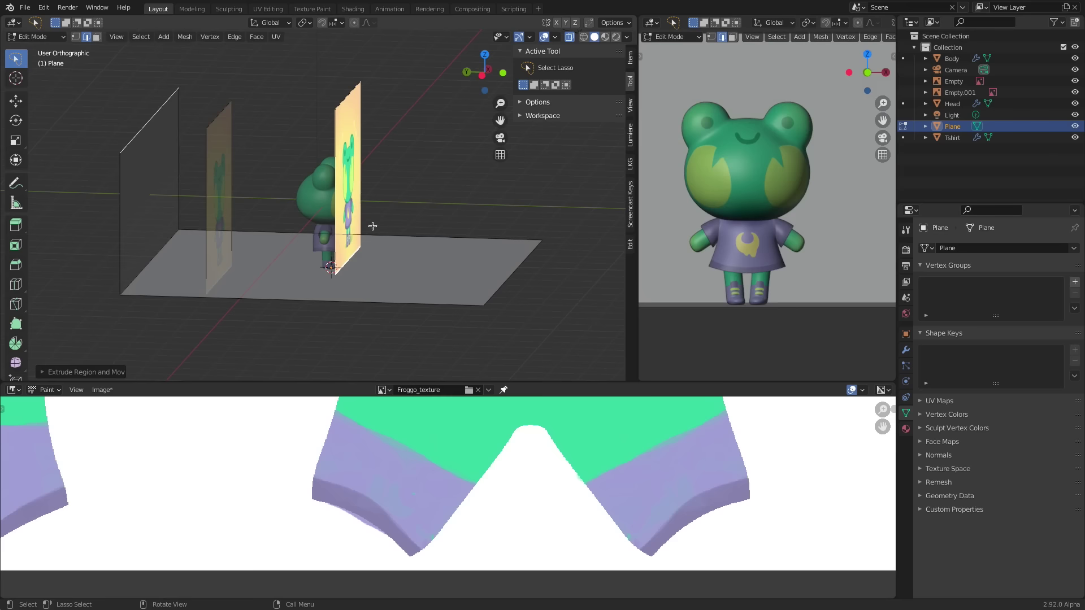
pyautogui.keyDown('shift'); pyautogui.scroll(2, 404, 259); pyautogui.keyUp('shift')
pyautogui.press('g')
pyautogui.press('z')
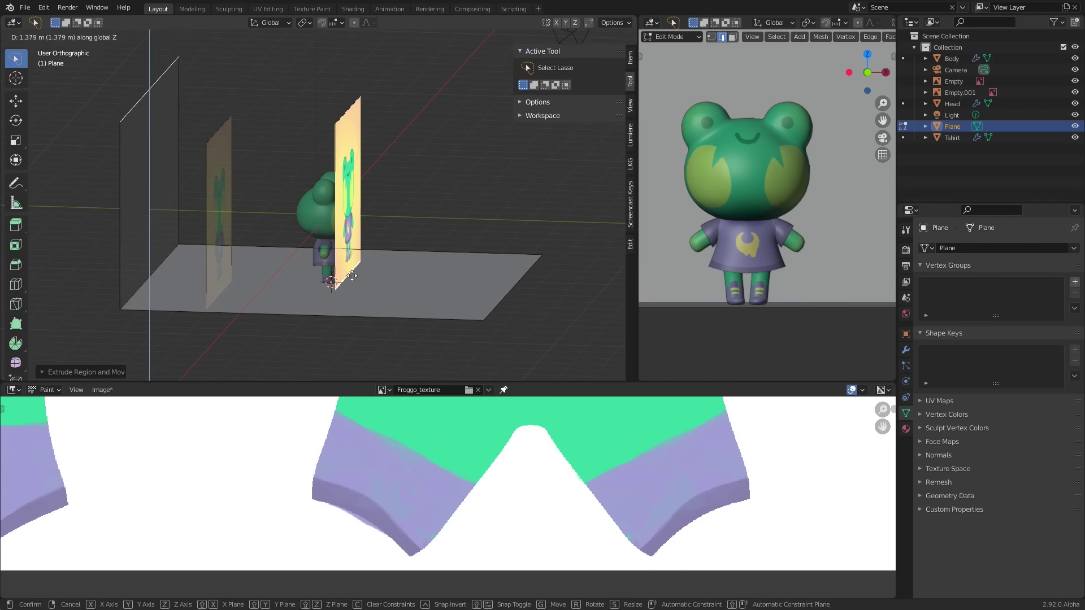
pyautogui.click(408, 229)
pyautogui.press('Tab')
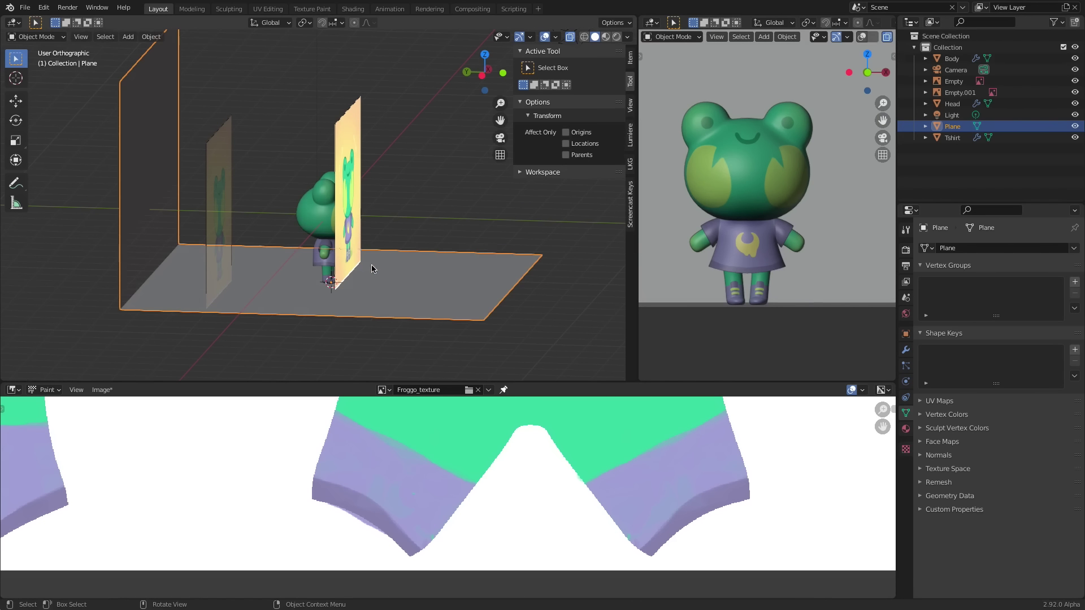
# - Add a Bevel modifier to the backdrop with an amount of 0.11 m and 5 segments, and shade it smooth
pyautogui.click(906, 350)
pyautogui.click(985, 250)
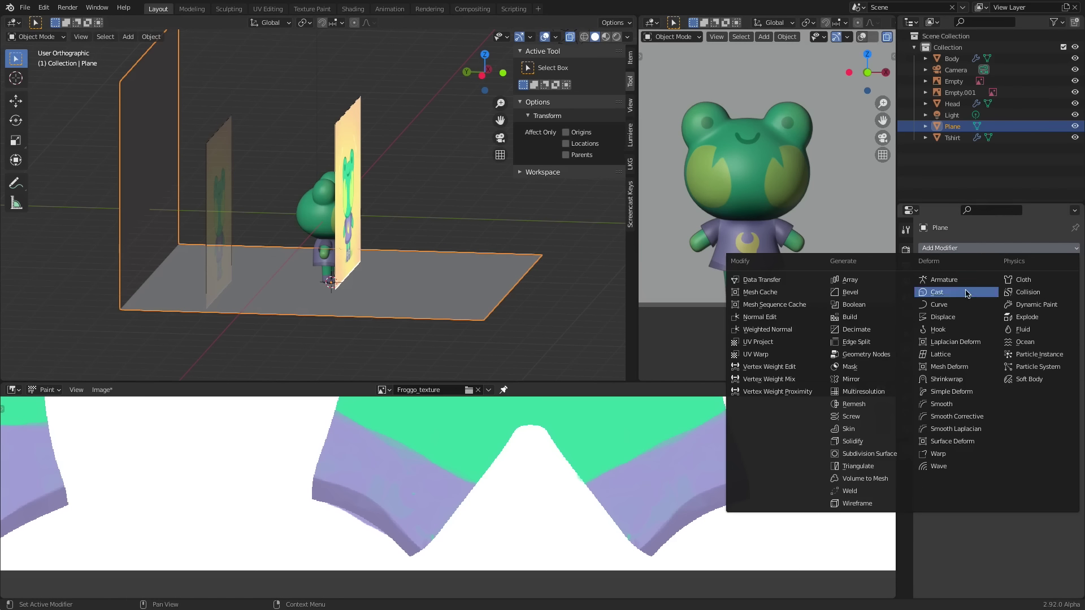
pyautogui.click(876, 293)
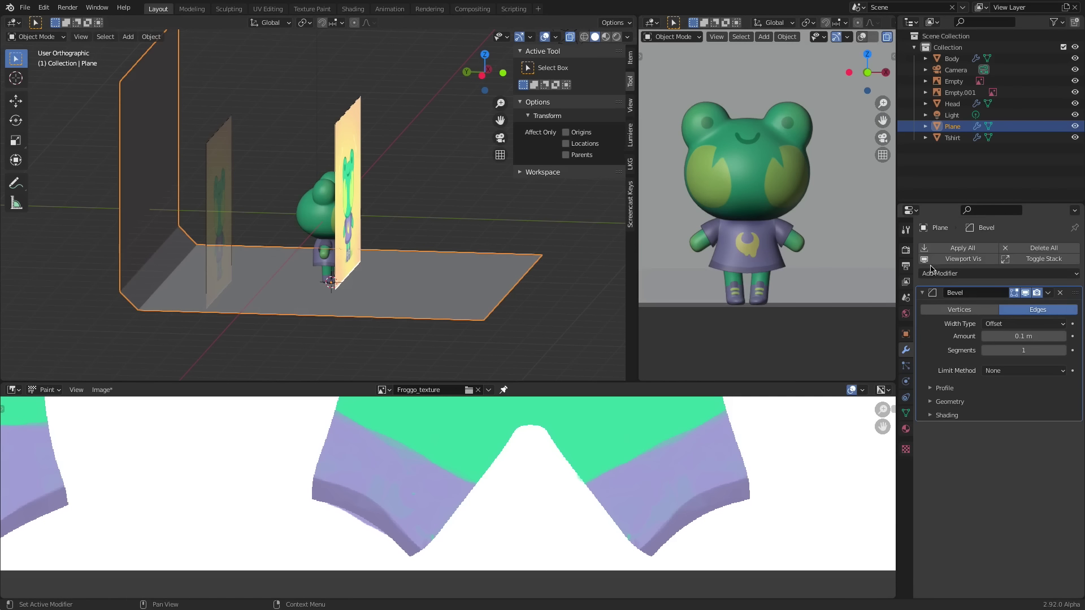
pyautogui.click(1063, 350)
pyautogui.click(1063, 350)
pyautogui.click(1063, 350)
pyautogui.click(1064, 351)
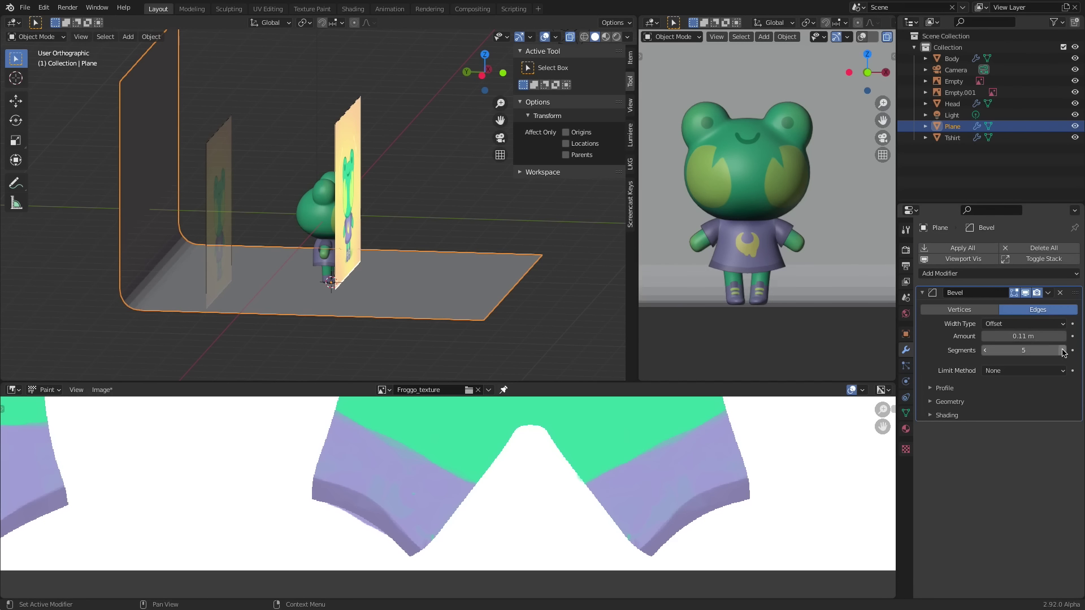
pyautogui.rightClick(458, 282)
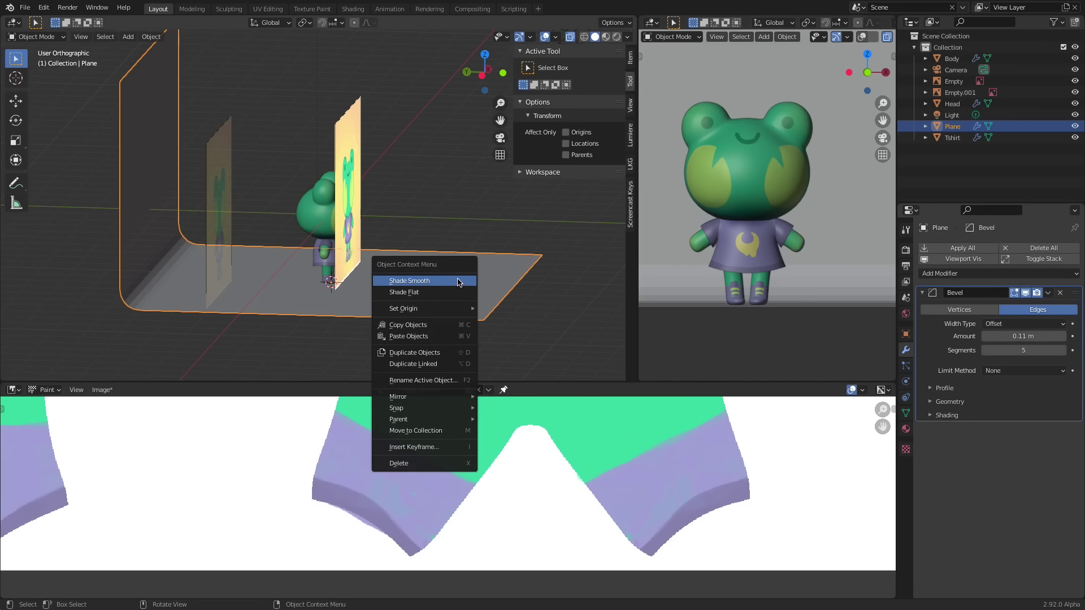
pyautogui.click(462, 281)
# - Create a new material on the backdrop with its Base Color sampled from the concept reference's yellow background
pyautogui.moveTo(464, 278); pyautogui.dragTo(352, 265, button='middle')
pyautogui.click(906, 429)
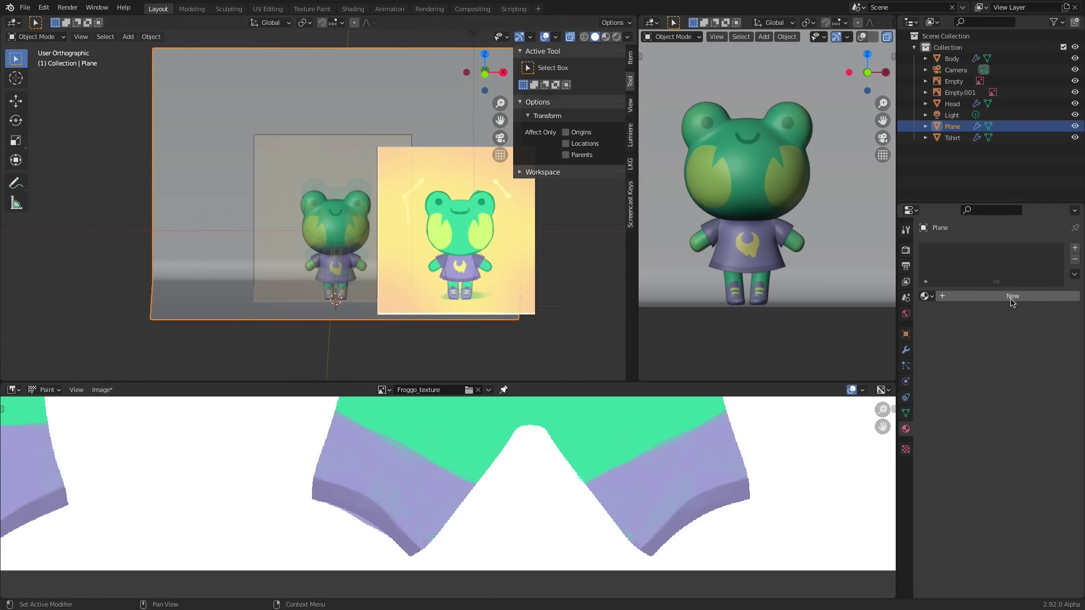
pyautogui.click(1009, 297)
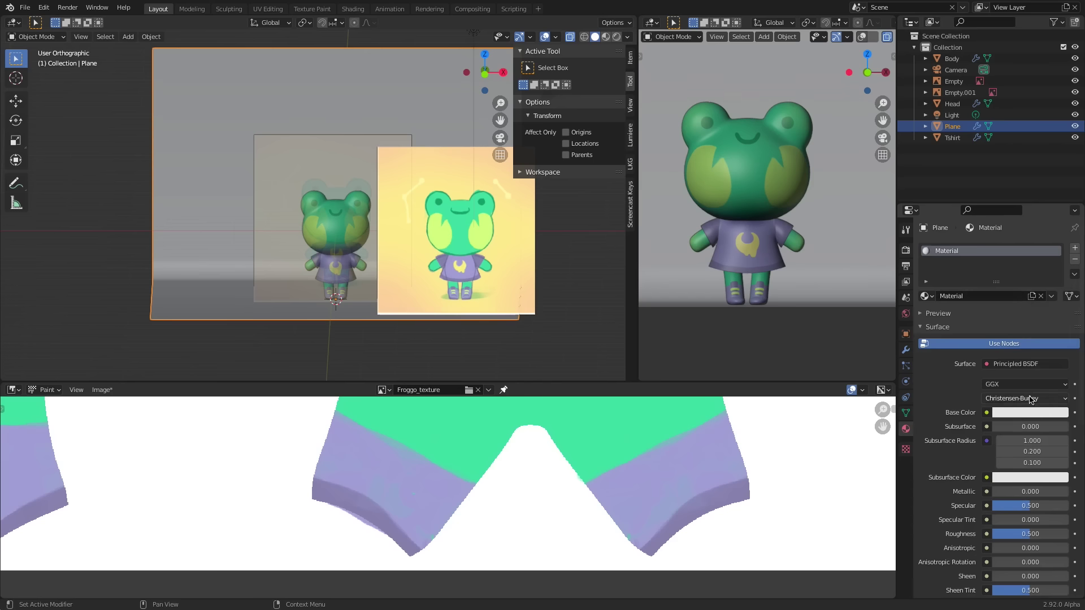
pyautogui.click(1026, 412)
pyautogui.click(1057, 363)
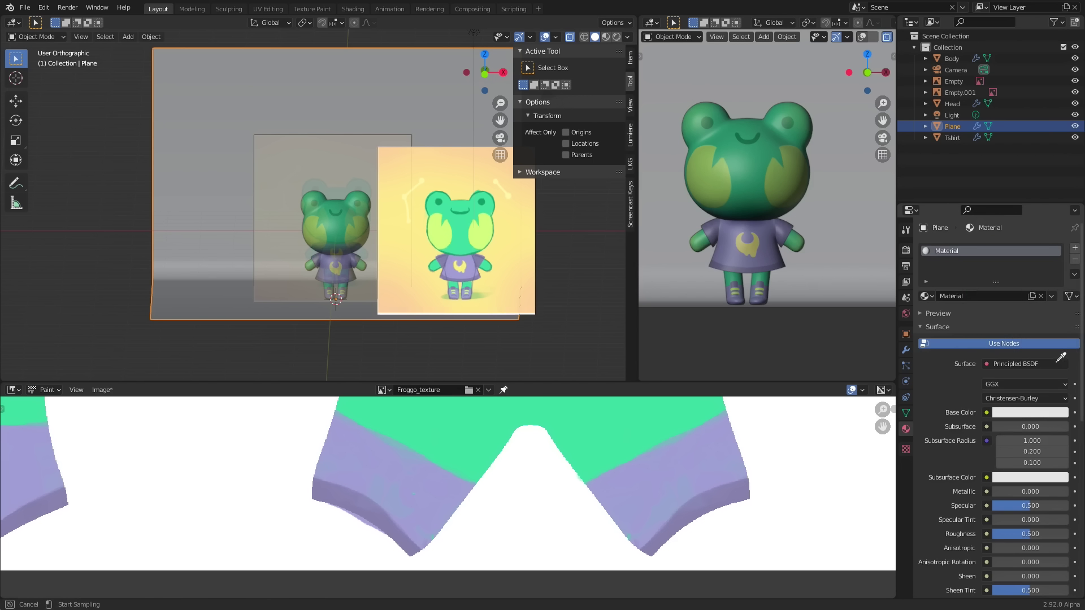
pyautogui.click(501, 245)
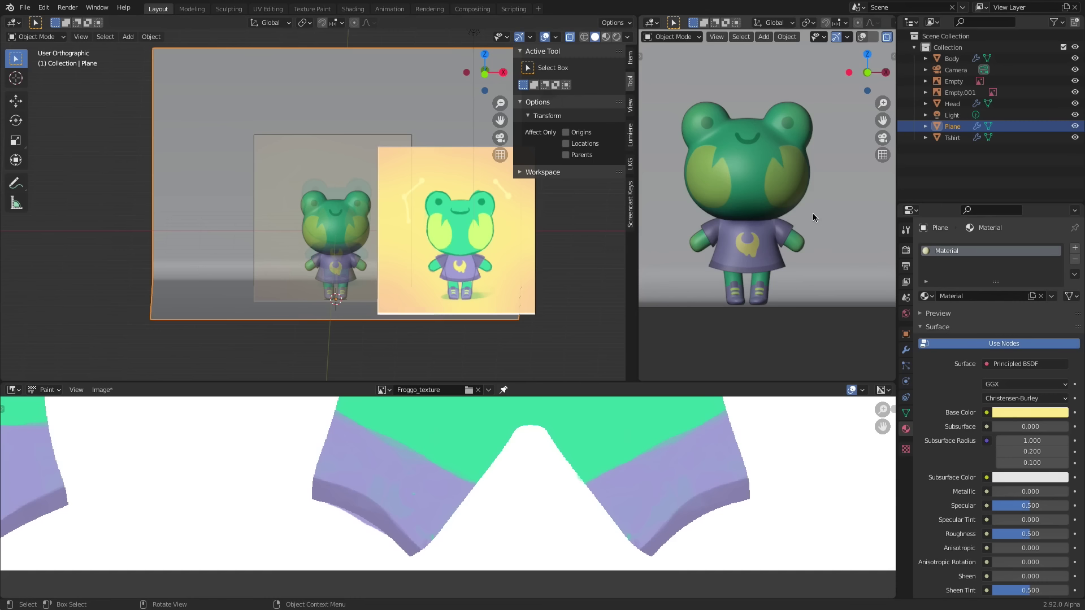
# - Show the frog's front viewport in Rendered shading, enlarge it, and align the active camera to that view
pyautogui.press('z')
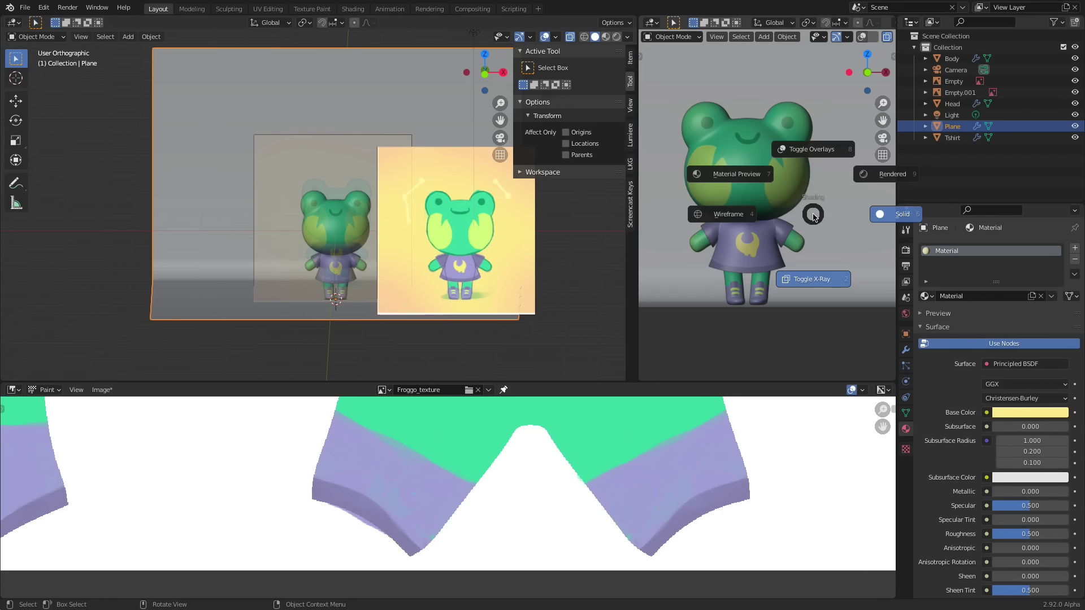
pyautogui.click(884, 174)
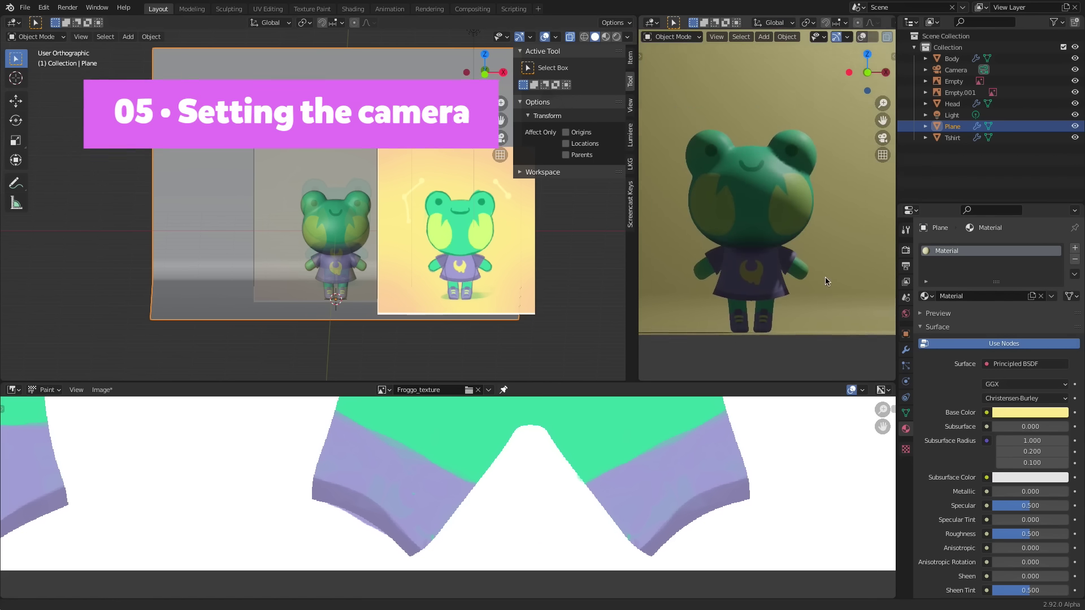
pyautogui.moveTo(638, 226); pyautogui.dragTo(544, 226)
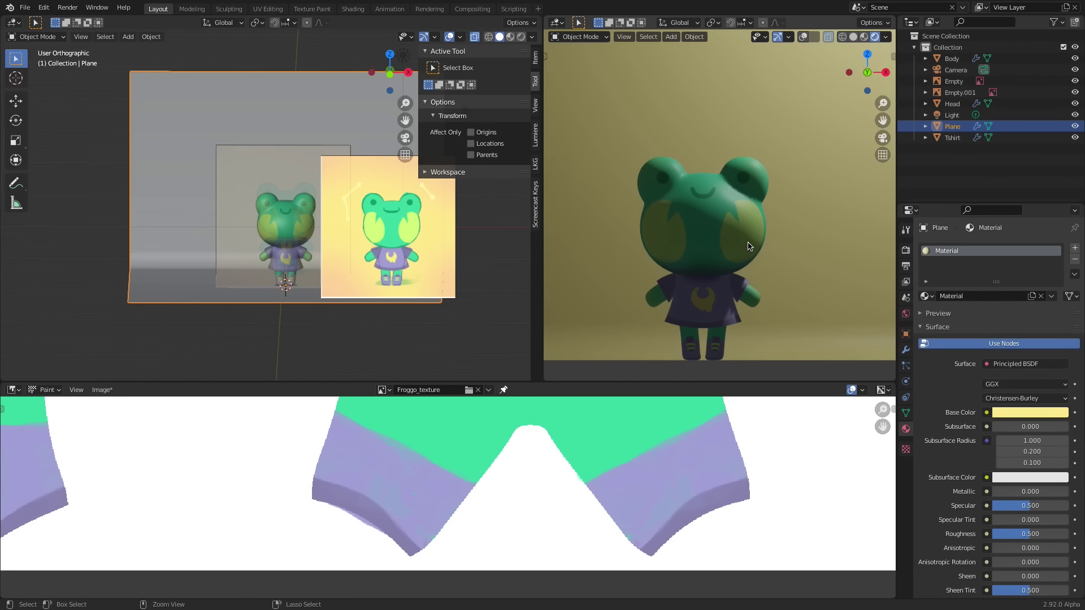
pyautogui.press('ctrl+alt+KP_0')
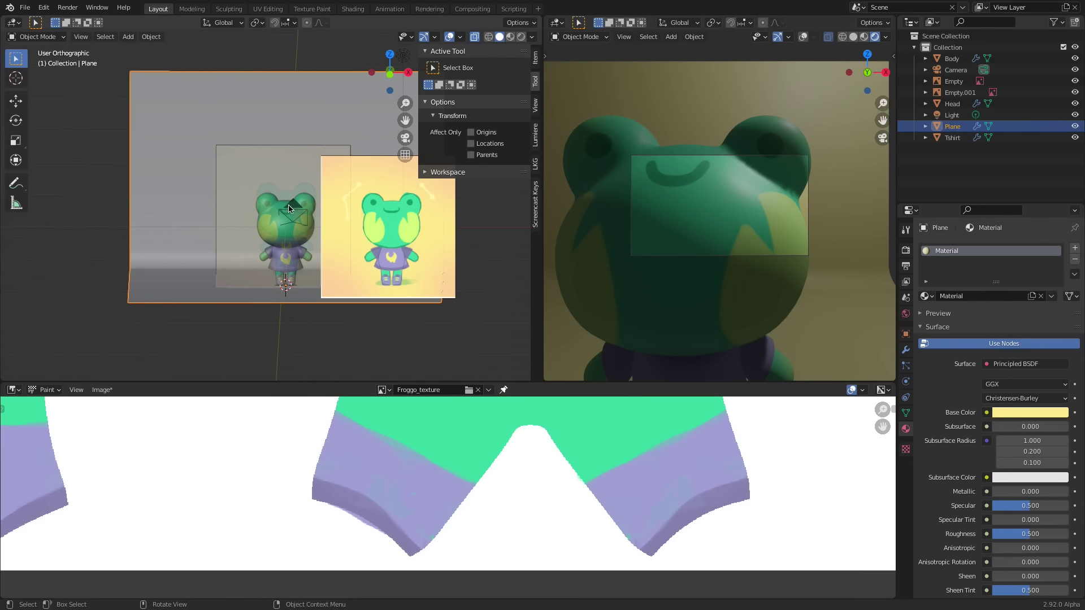
# - Select the camera and set its X location to 0 m so it is centred on the frog
pyautogui.click(306, 217)
pyautogui.click(535, 58)
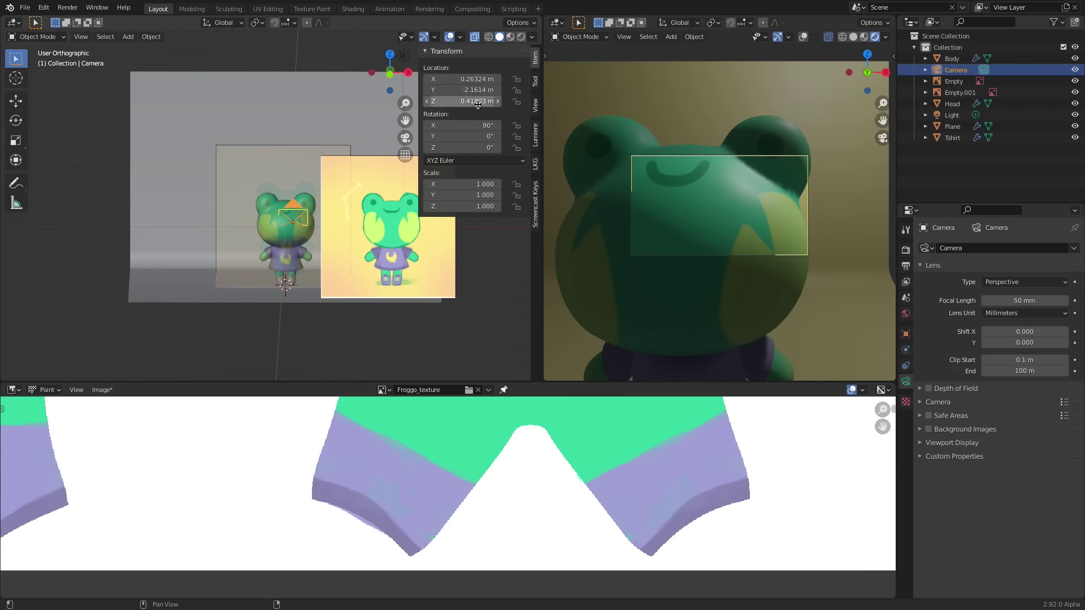
pyautogui.click(488, 80)
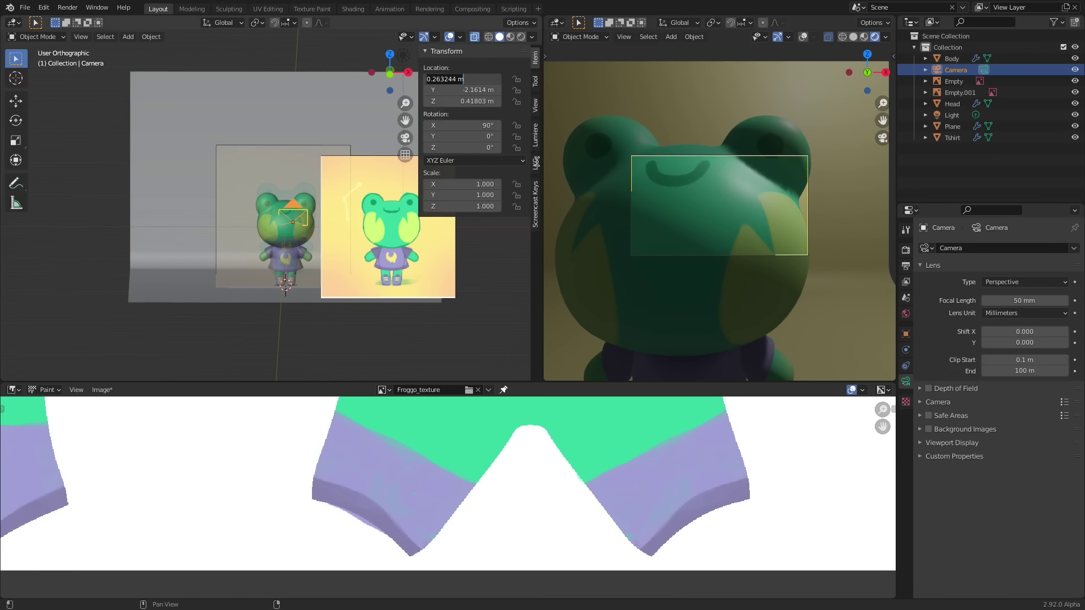
pyautogui.write('0')
pyautogui.press('Return')
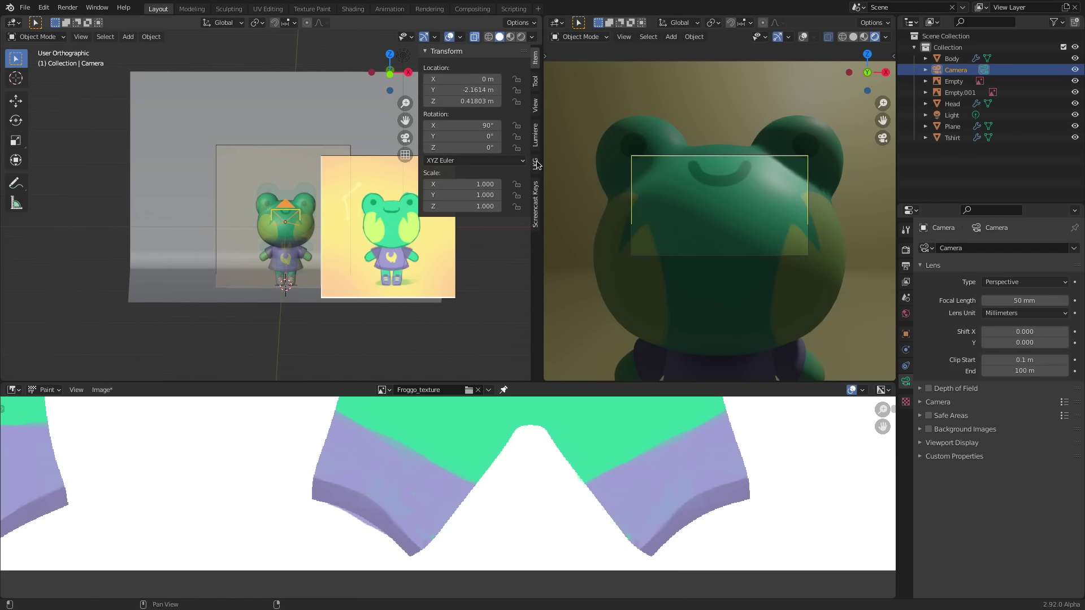
# - Make the render output square by setting Resolution Y to 1920 px
pyautogui.click(906, 266)
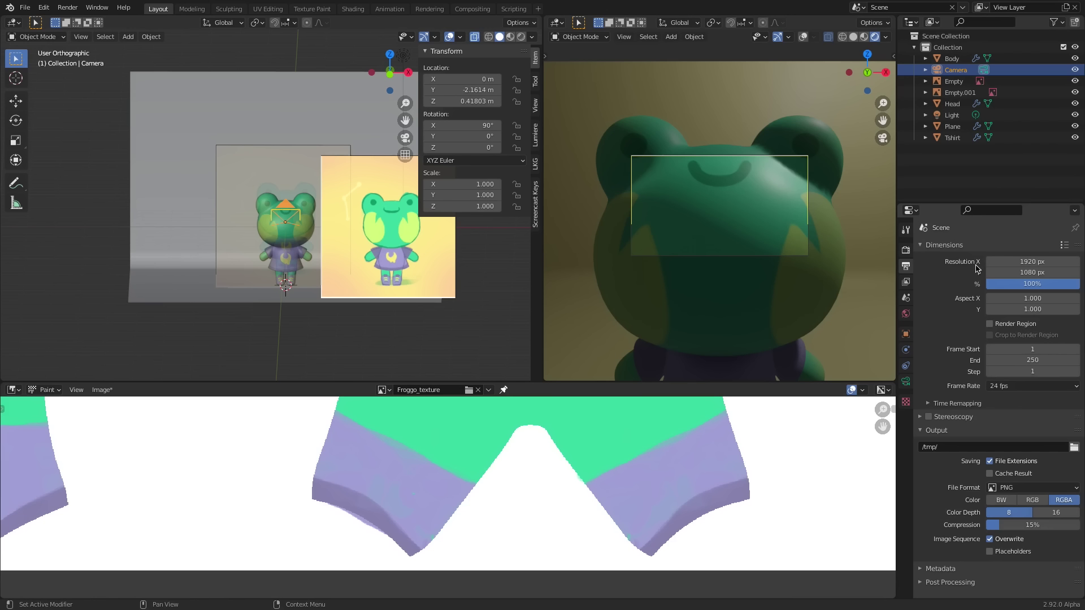
pyautogui.click(1032, 262)
pyautogui.press('Tab')
pyautogui.press('Return')
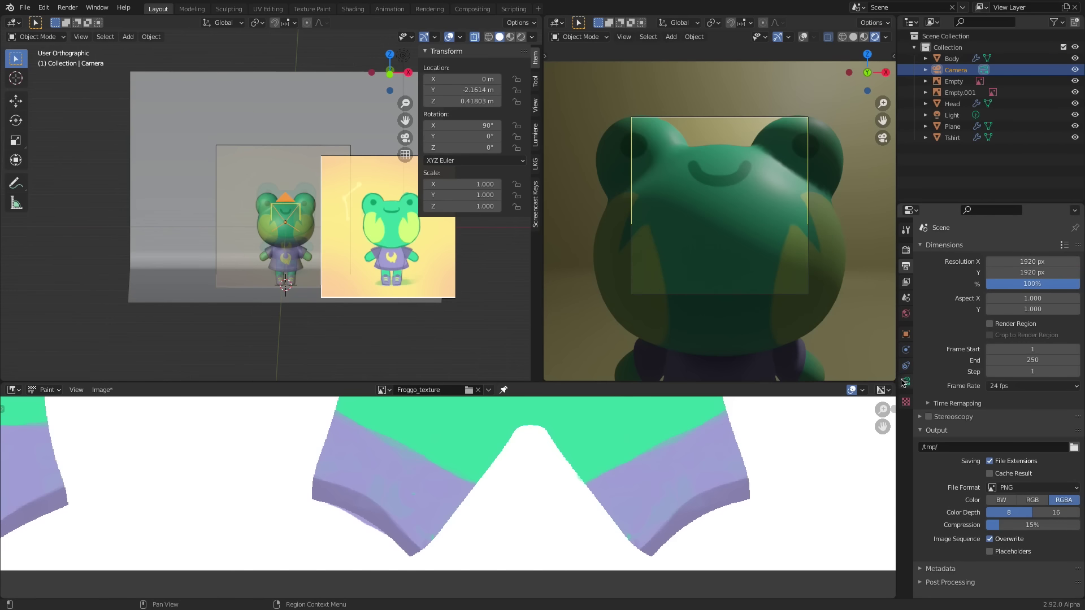
# - Try a 25 mm focal length on the camera, then switch its lens type to Orthographic with a scale of 5.414
pyautogui.click(906, 382)
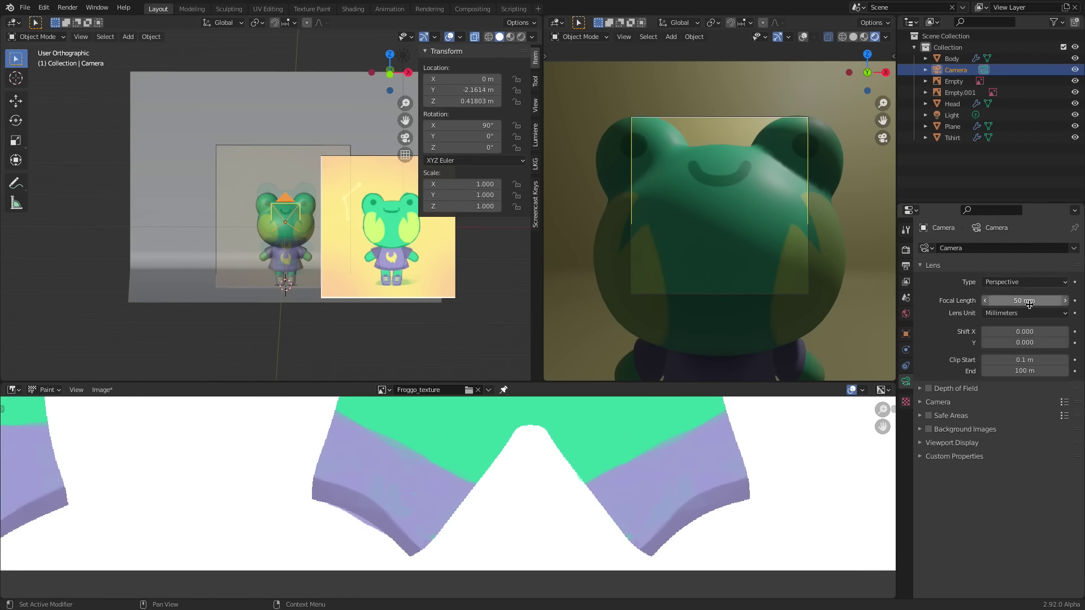
pyautogui.moveTo(1027, 301); pyautogui.dragTo(1016, 304)
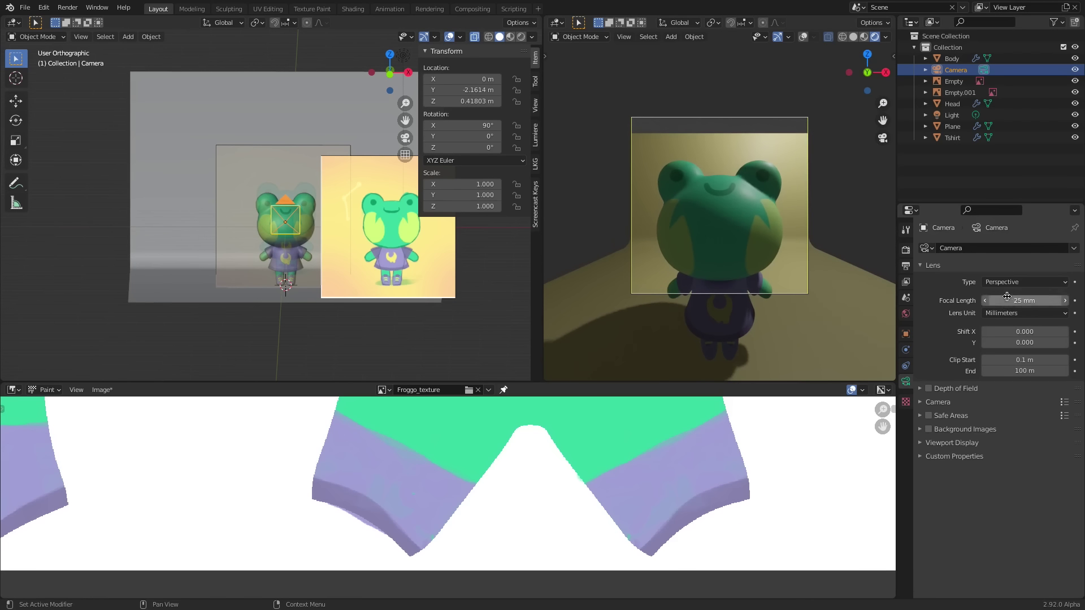
pyautogui.click(1024, 282)
pyautogui.click(1023, 307)
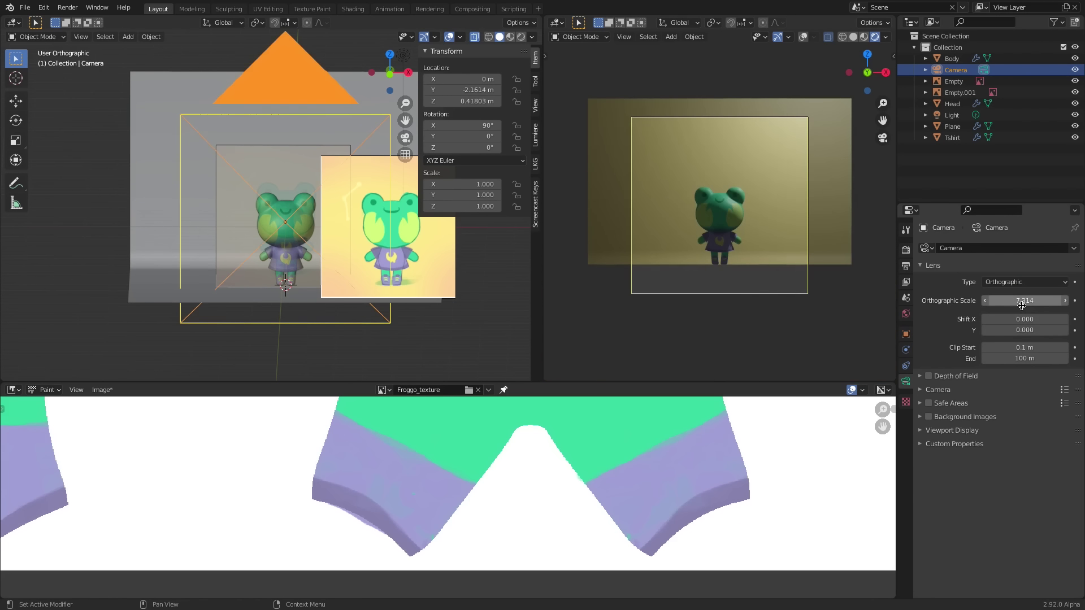
pyautogui.moveTo(1025, 301); pyautogui.dragTo(1016, 305)
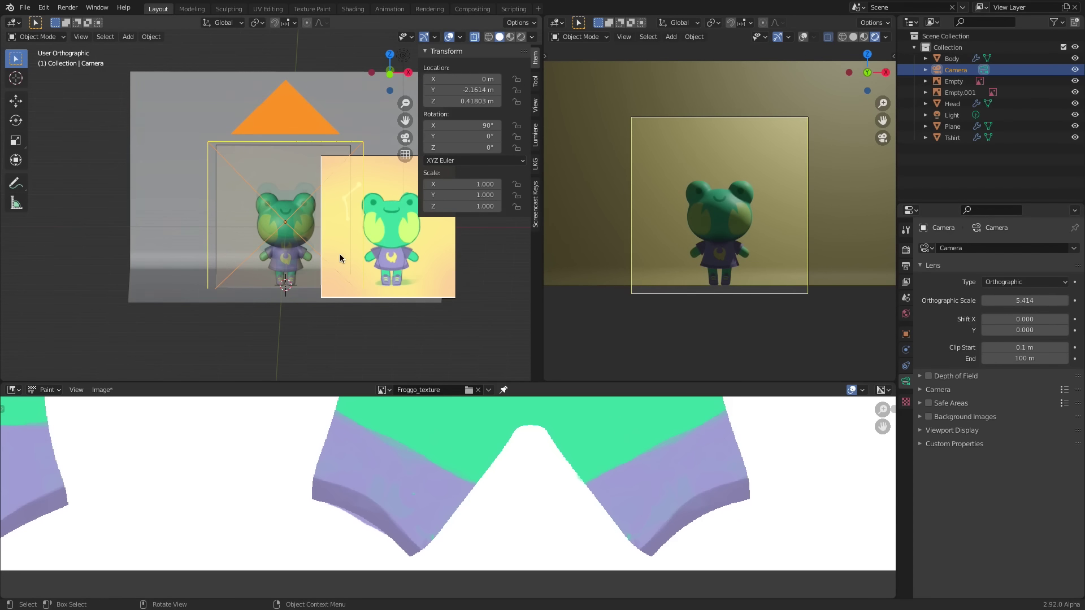
# - From the right view, move the camera back along Y to about -7.87 m and tilt it down to about 87.1° on X
pyautogui.press('KP_3')
pyautogui.press('g')
pyautogui.press('y')
pyautogui.click(244, 297)
pyautogui.press('r')
pyautogui.click(295, 314)
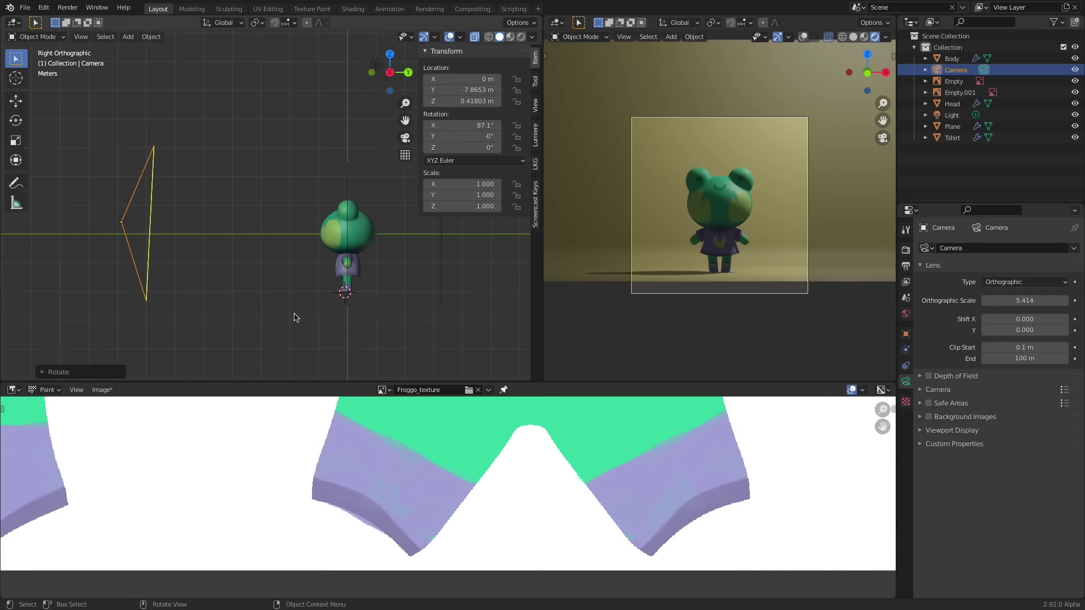
# - Raise the camera to about 0.75 m on Z and tilt it further down to about 84.2° on X
pyautogui.click(148, 249)
pyautogui.click(147, 248)
pyautogui.press('g')
pyautogui.press('z')
pyautogui.click(277, 319)
pyautogui.press('r')
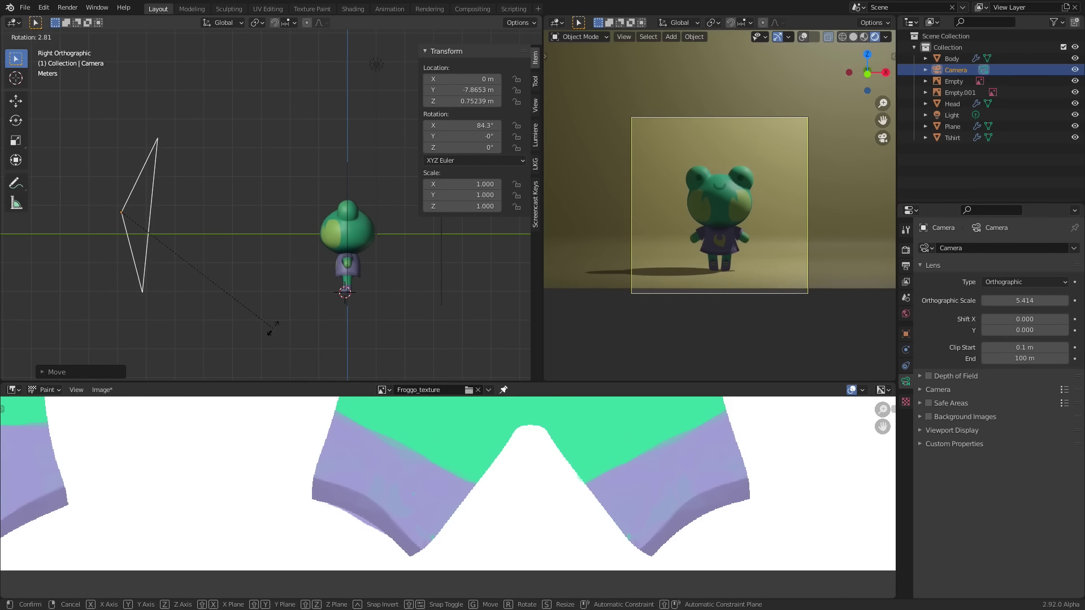
pyautogui.click(269, 331)
# - Tighten the framing with an orthographic scale of 4.714 and adjust the camera's height to about 0.6 m on Z
pyautogui.press('g')
pyautogui.press('z')
pyautogui.click(274, 324)
pyautogui.moveTo(1034, 304); pyautogui.dragTo(1017, 304)
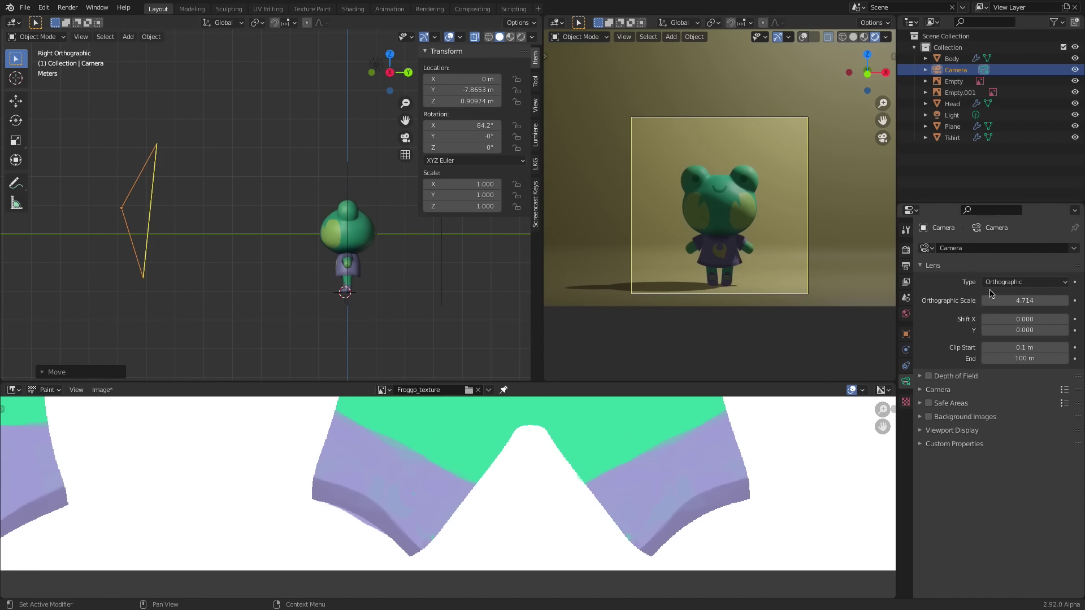
pyautogui.press('g')
pyautogui.press('z')
pyautogui.click(824, 296)
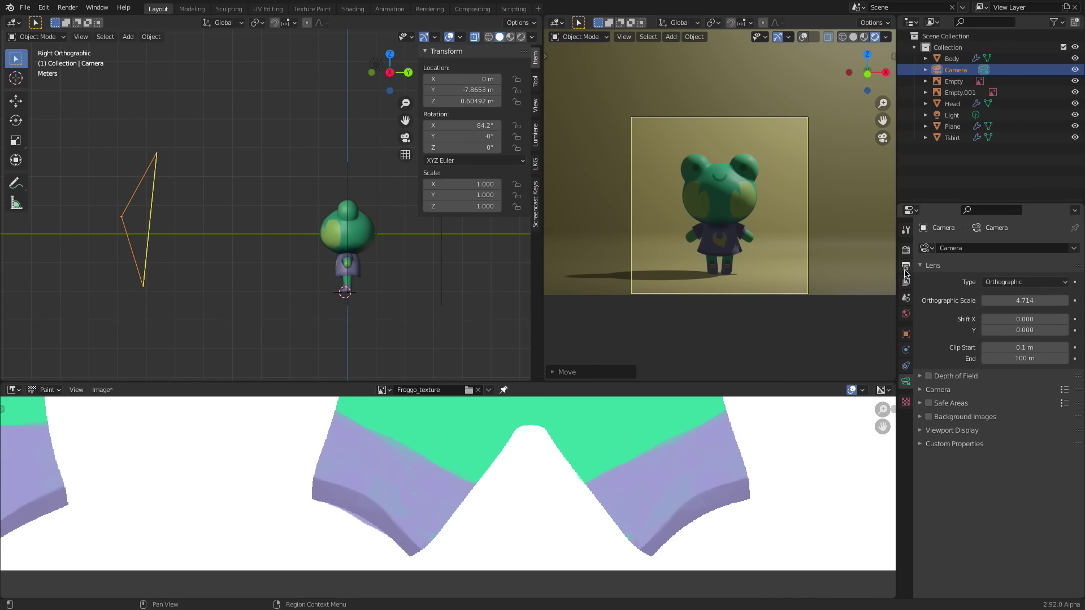
# - Enable Ambient Occlusion with a distance of 1 m and Screen Space Reflections in the Eevee render settings
pyautogui.click(906, 249)
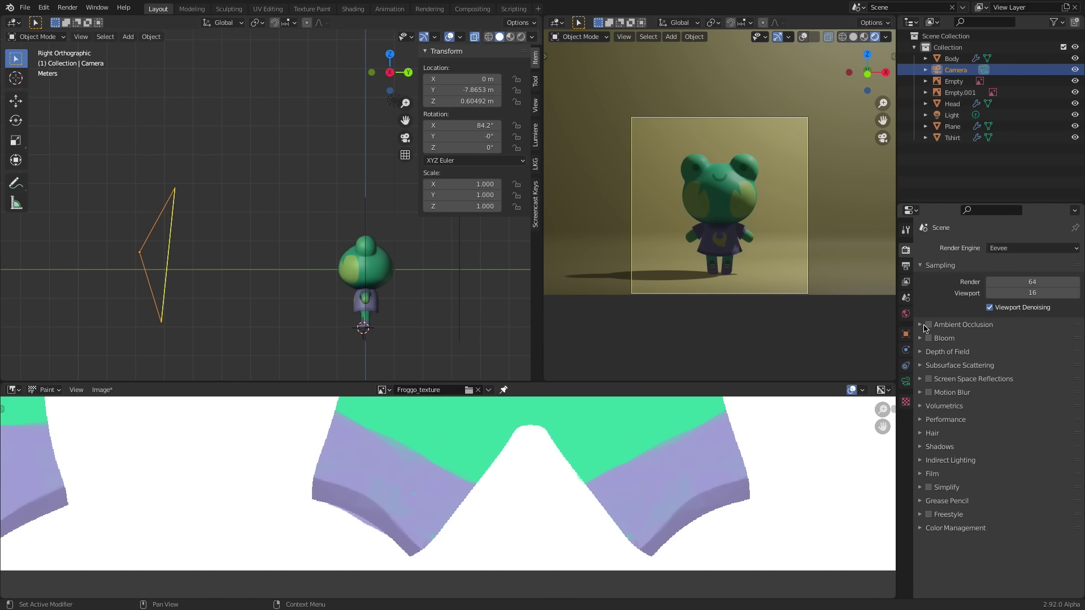
pyautogui.click(922, 326)
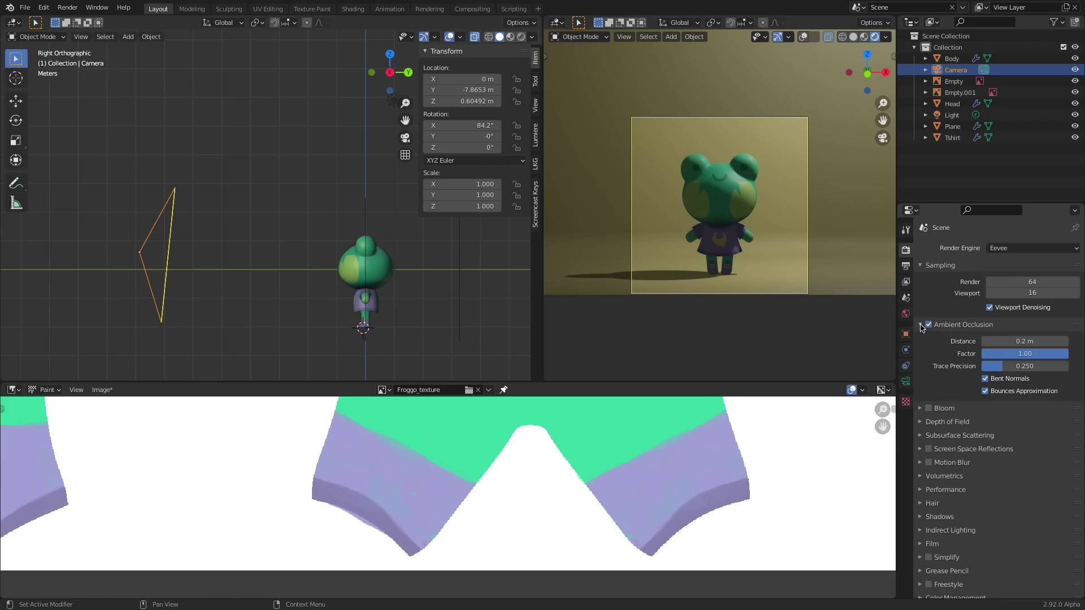
pyautogui.click(1029, 341)
pyautogui.hotkey('ctrl', 'a')
pyautogui.write('1')
pyautogui.press('Return')
pyautogui.click(929, 449)
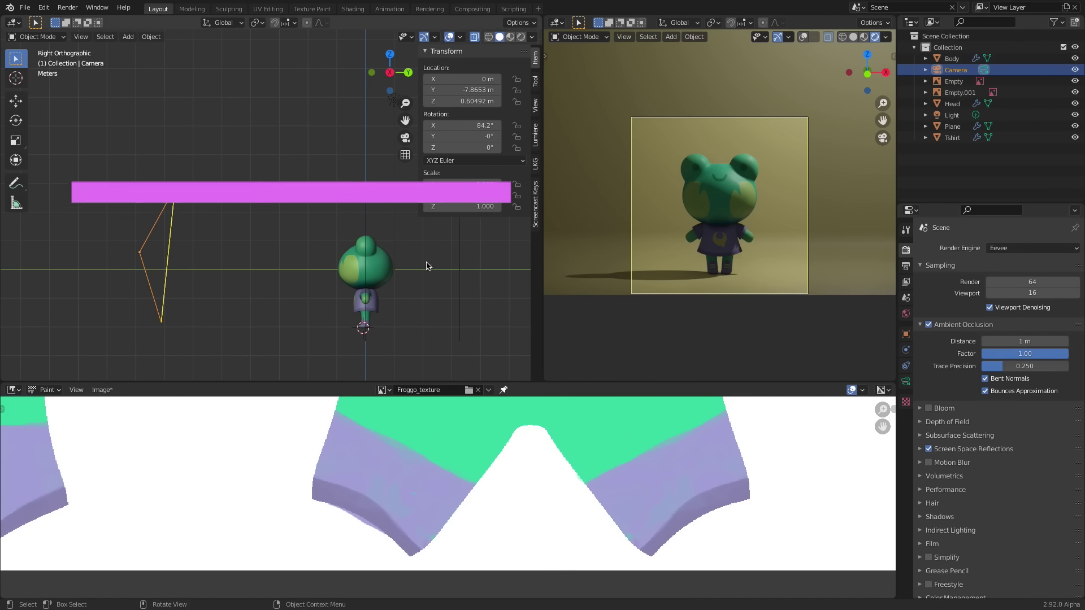
pyautogui.scroll(-3, 361, 335)
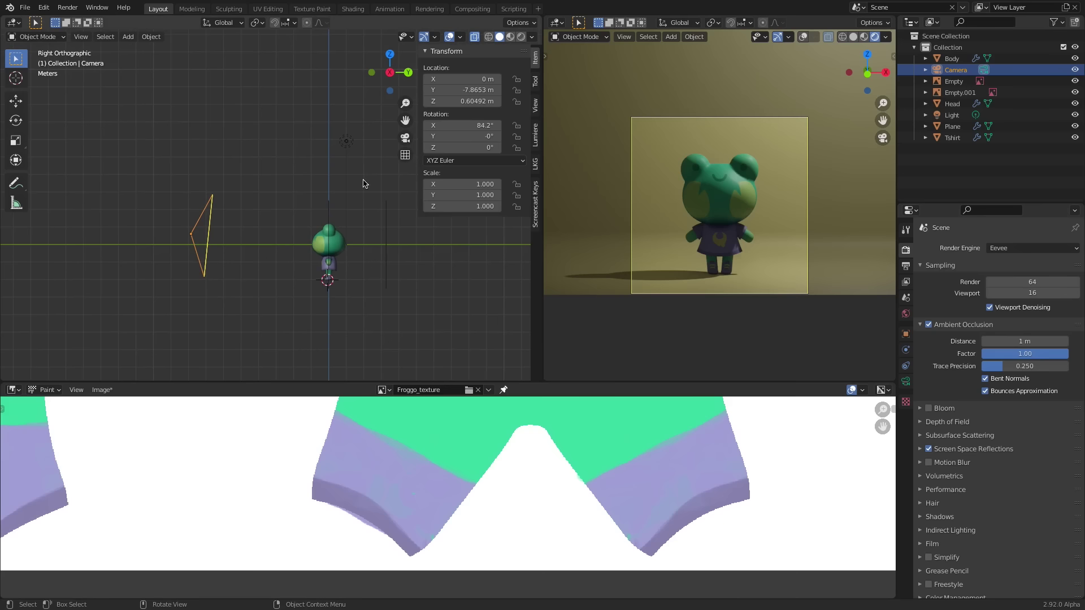
# - Move the light in front of and to one side of the frog, at about X 6.85 m, Y -5.38 m, Z 3.36 m
pyautogui.click(347, 142)
pyautogui.press('g')
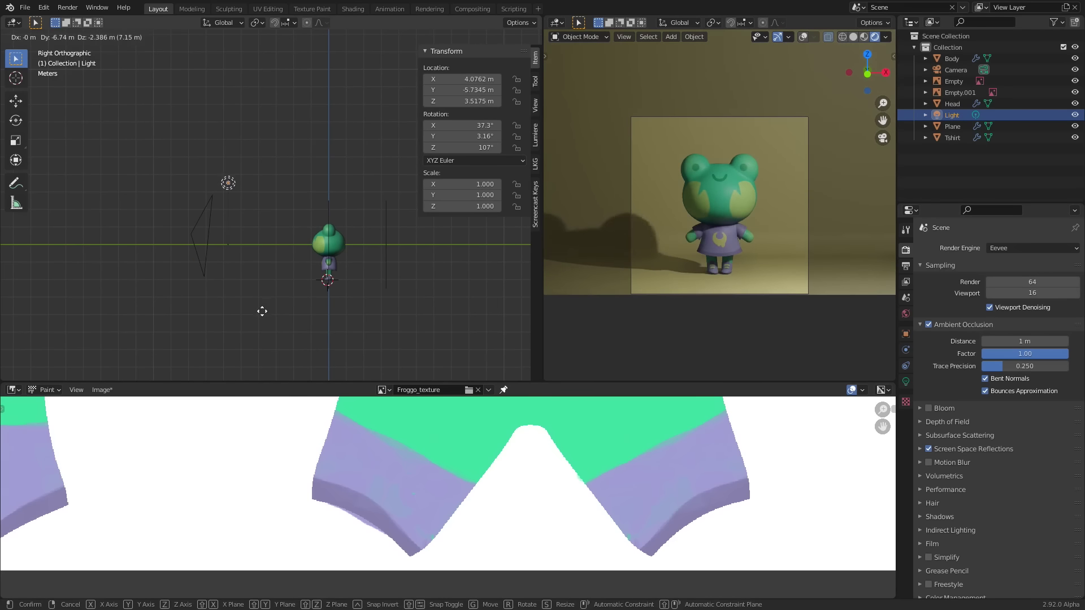
pyautogui.click(267, 306)
pyautogui.press('KP_1')
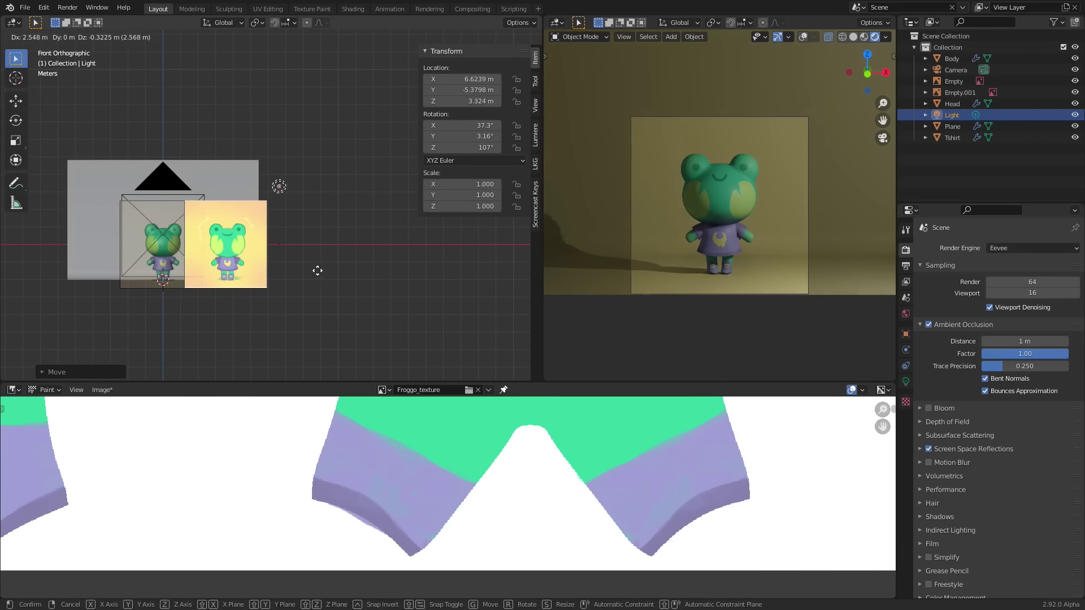
pyautogui.press('g')
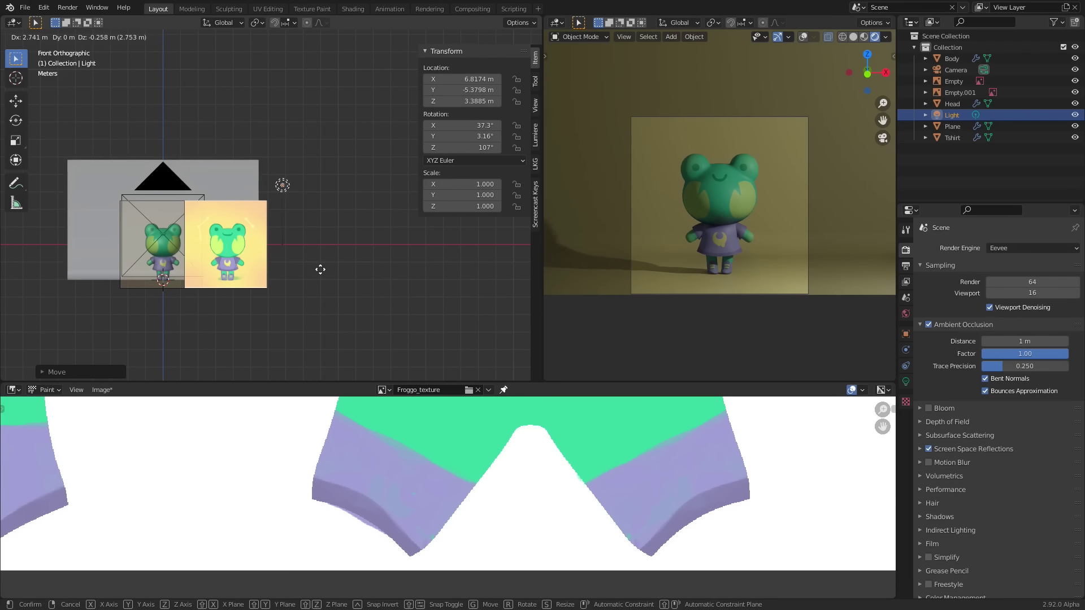
pyautogui.click(321, 270)
# - Duplicate the light along X and place the copy behind the frog at about X -3.7 m, Y 3.36 m
pyautogui.keyDown('shift'); pyautogui.moveTo(271, 279); pyautogui.dragTo(347, 308, button='middle'); pyautogui.keyUp('shift')
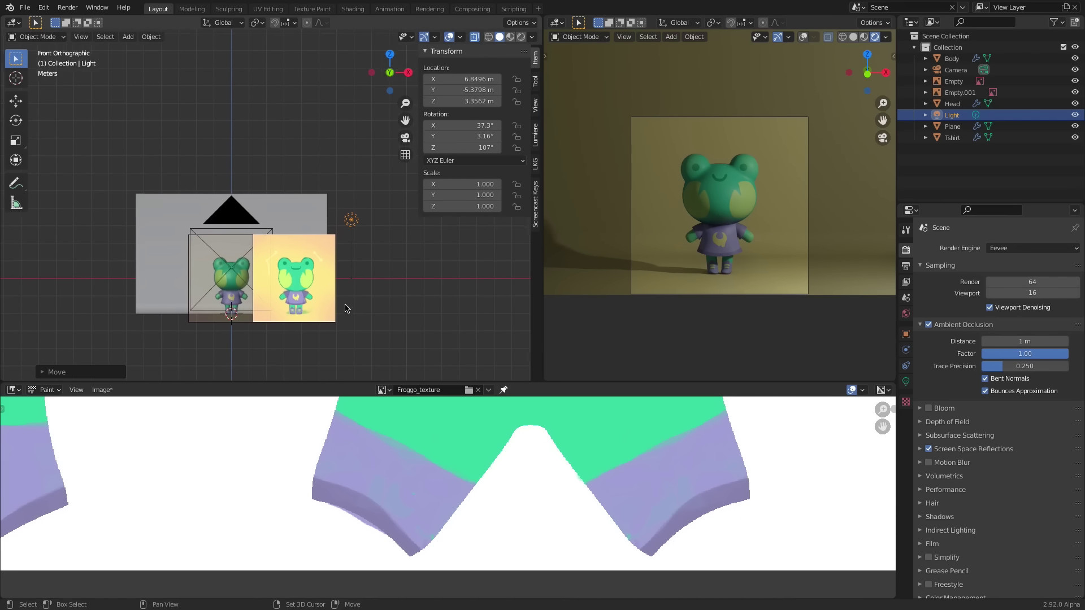
pyautogui.hotkey('shift', 'd')
pyautogui.press('x')
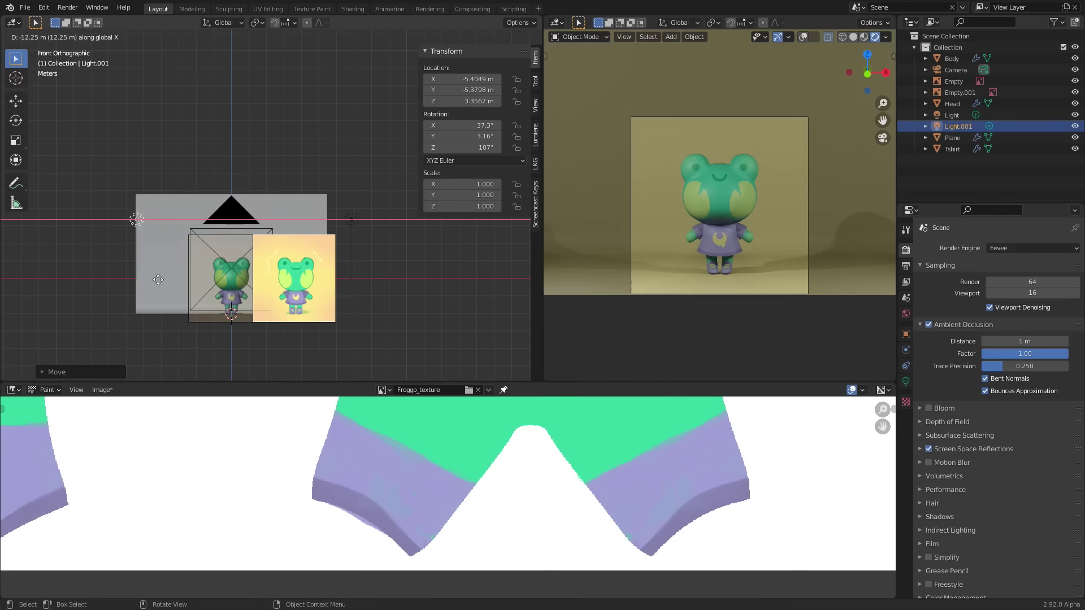
pyautogui.click(127, 287)
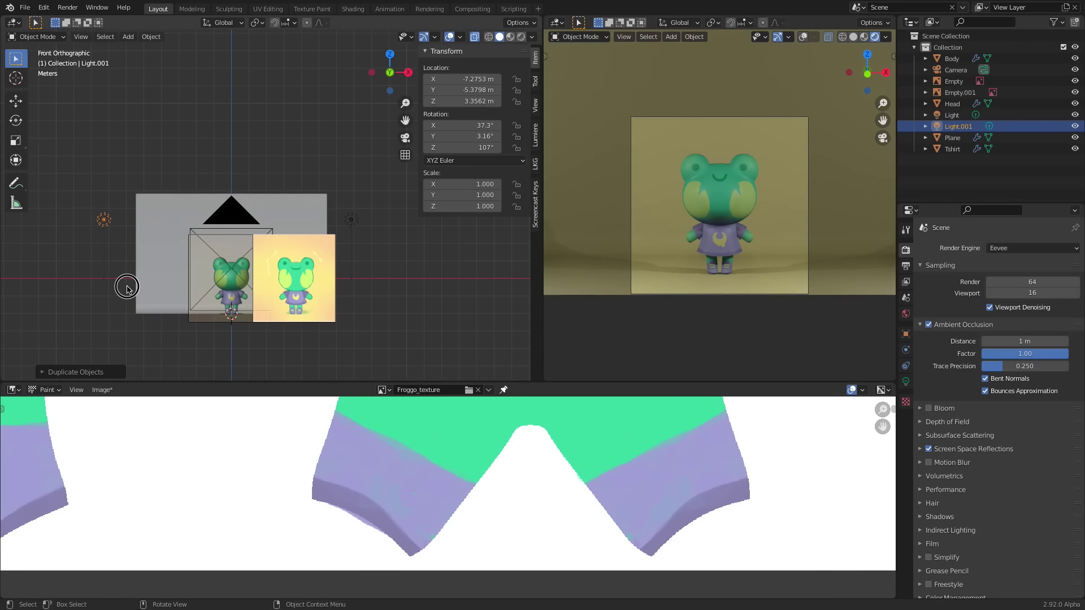
pyautogui.press('KP_7')
pyautogui.press('g')
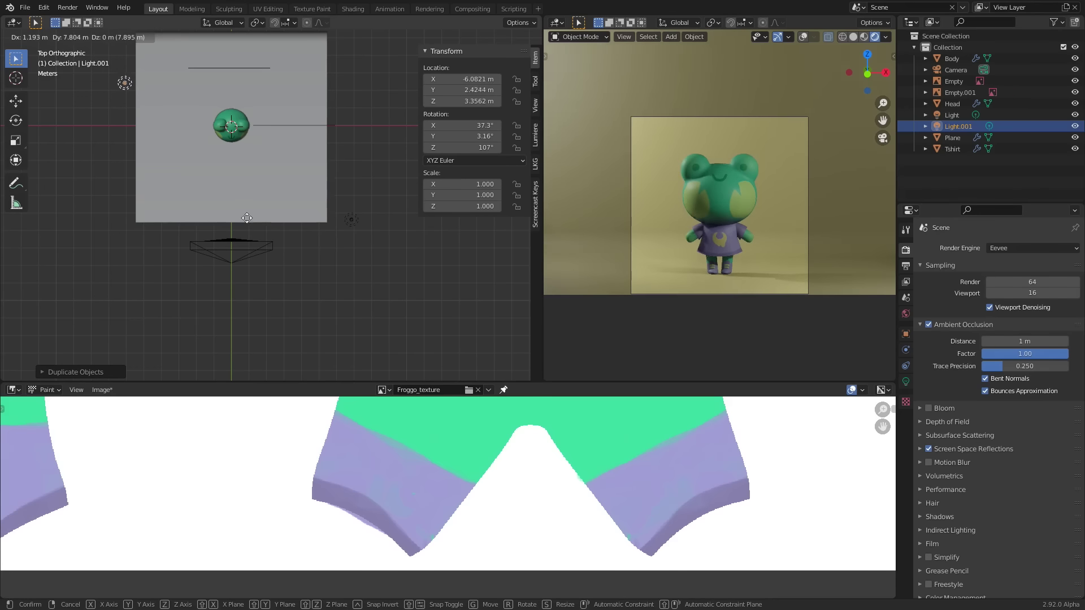
pyautogui.click(290, 203)
# - Shift the backdrop plane along Y to about 3.46 m and enlarge it uniformly to a scale of about 9.035
pyautogui.keyDown('shift'); pyautogui.moveTo(306, 195); pyautogui.dragTo(370, 288, button='middle'); pyautogui.keyUp('shift')
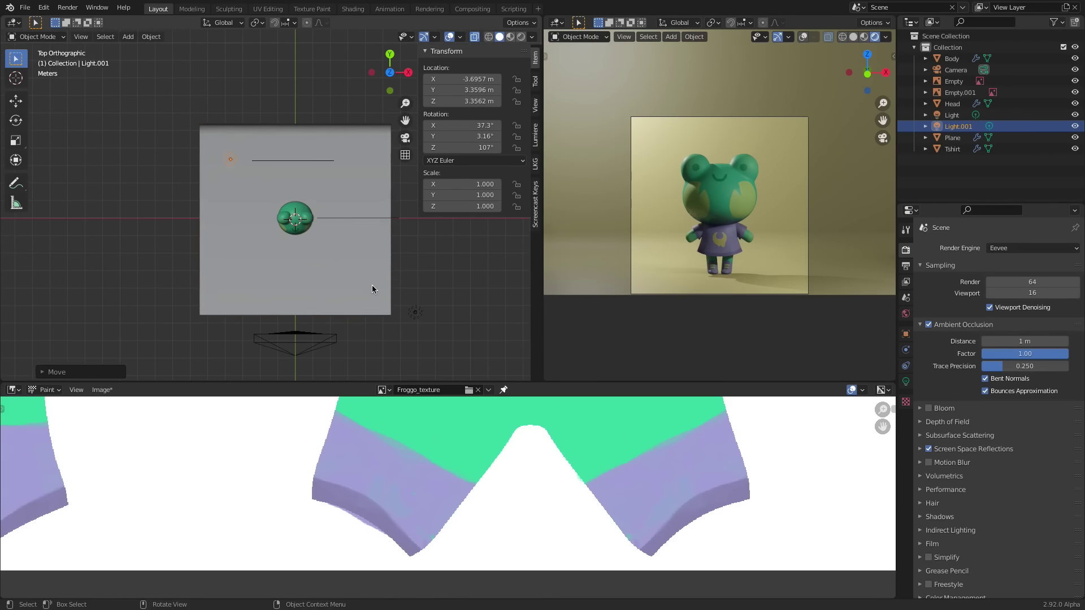
pyautogui.click(372, 288)
pyautogui.press('g')
pyautogui.press('y')
pyautogui.click(366, 285)
pyautogui.press('s')
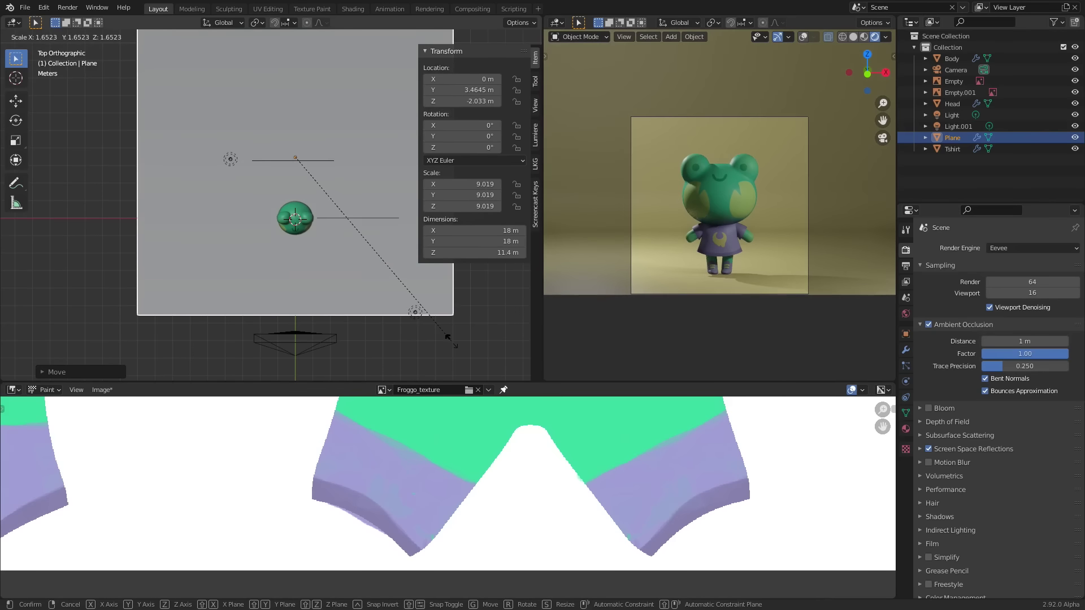
pyautogui.click(450, 343)
# - Examine how the frog's feet meet the backdrop floor in front view, and save the file
pyautogui.moveTo(317, 364); pyautogui.dragTo(306, 303, button='middle')
pyautogui.press('KP_1')
pyautogui.scroll(6, 308, 300)
pyautogui.keyDown('shift'); pyautogui.moveTo(368, 286); pyautogui.dragTo(330, 161, button='middle'); pyautogui.keyUp('shift')
pyautogui.scroll(6, 339, 181)
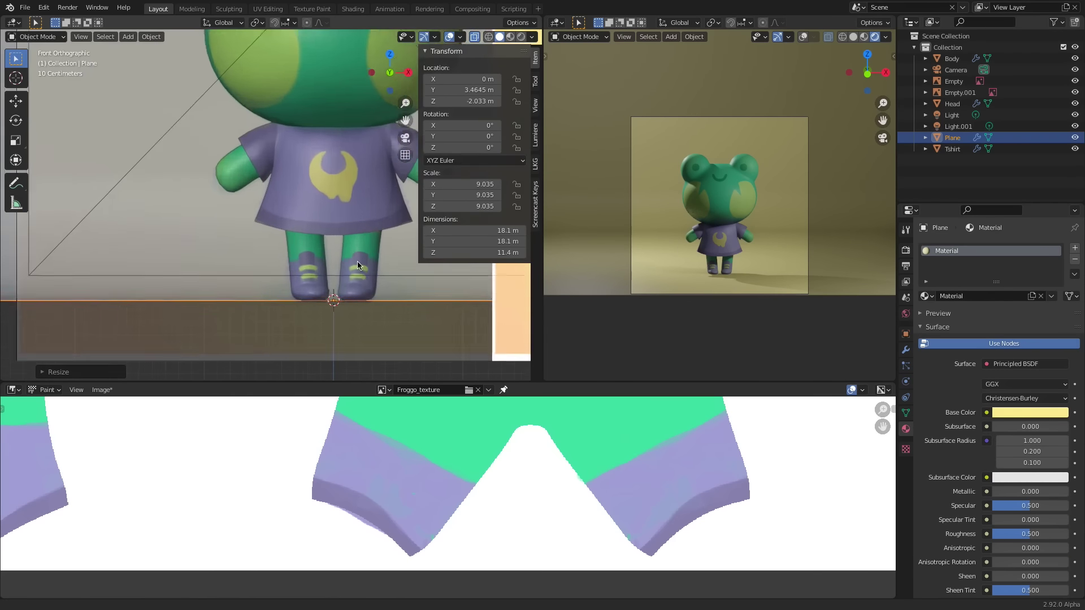
pyautogui.scroll(-10, 386, 259)
pyautogui.scroll(-5, 287, 361)
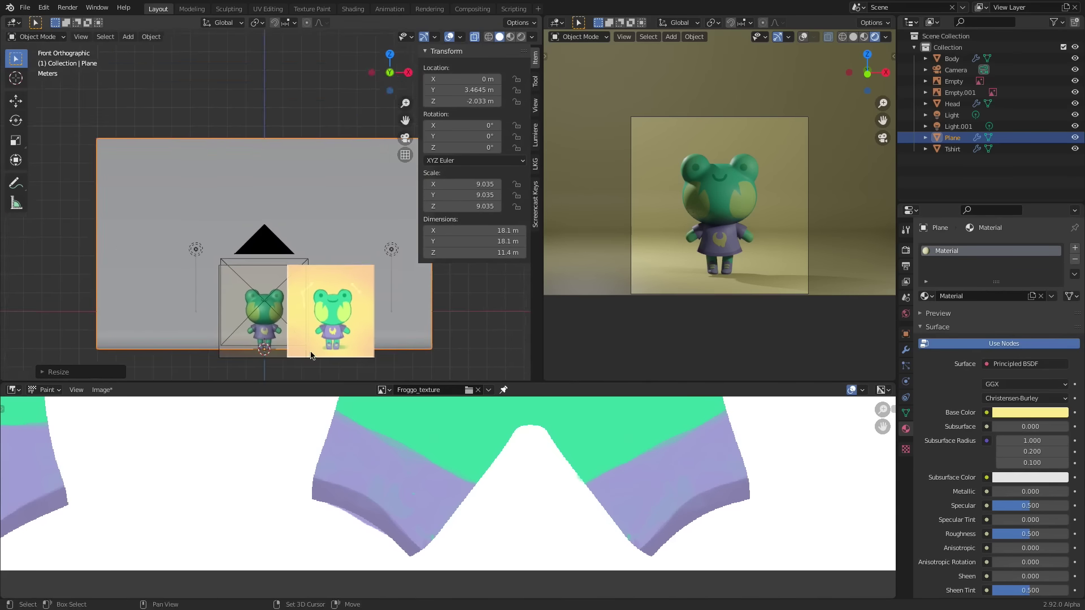
pyautogui.moveTo(288, 362); pyautogui.dragTo(299, 243, button='middle')
pyautogui.hotkey('ctrl', 's')
# - Hide the reference image behind the frog and move the other reference image away along X to about 6.25 m
pyautogui.click(299, 243)
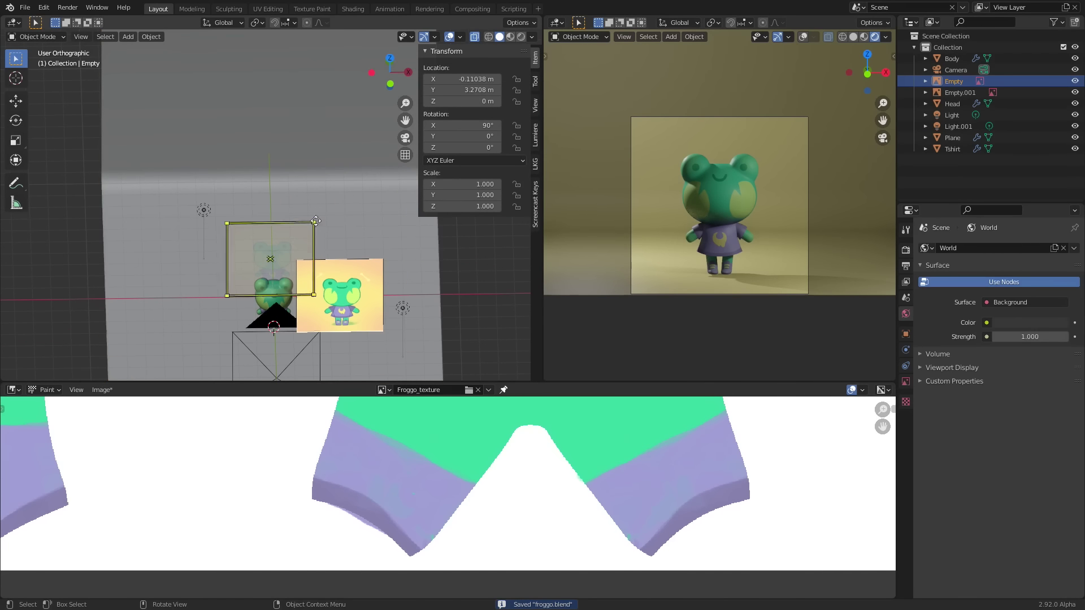
pyautogui.press('h')
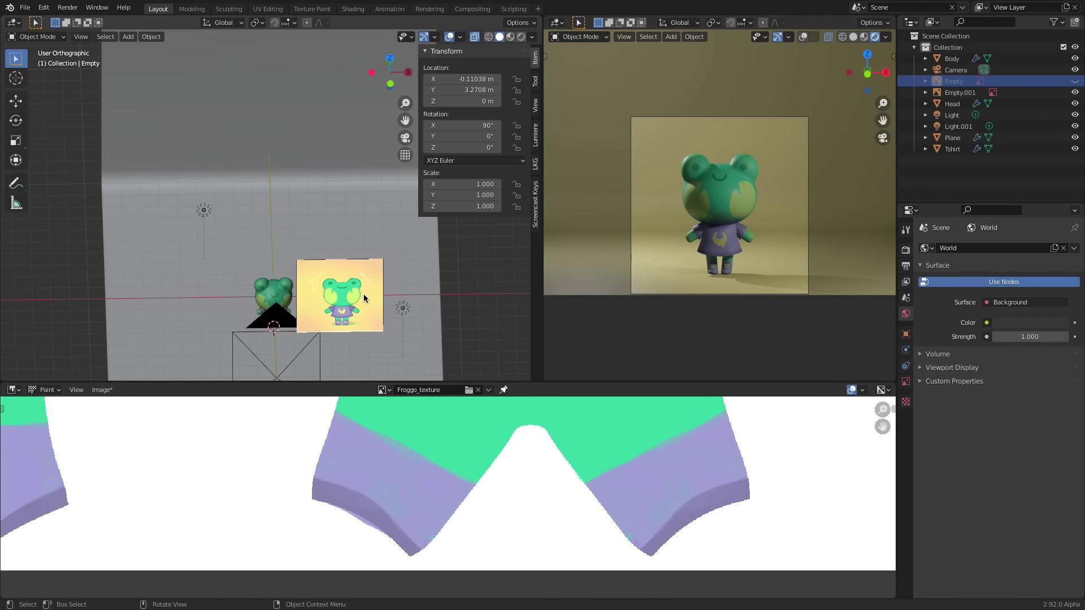
pyautogui.moveTo(367, 293); pyautogui.dragTo(403, 293)
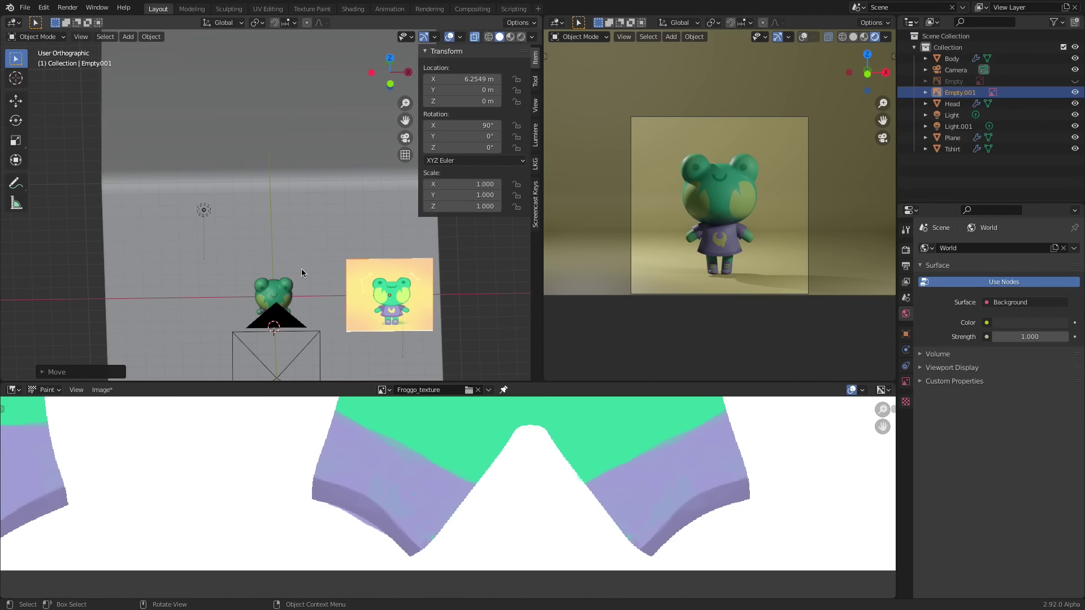
# - Enable Contact Shadows for the original light in front of the frog
pyautogui.moveTo(300, 269); pyautogui.dragTo(494, 247, button='middle')
pyautogui.click(477, 247)
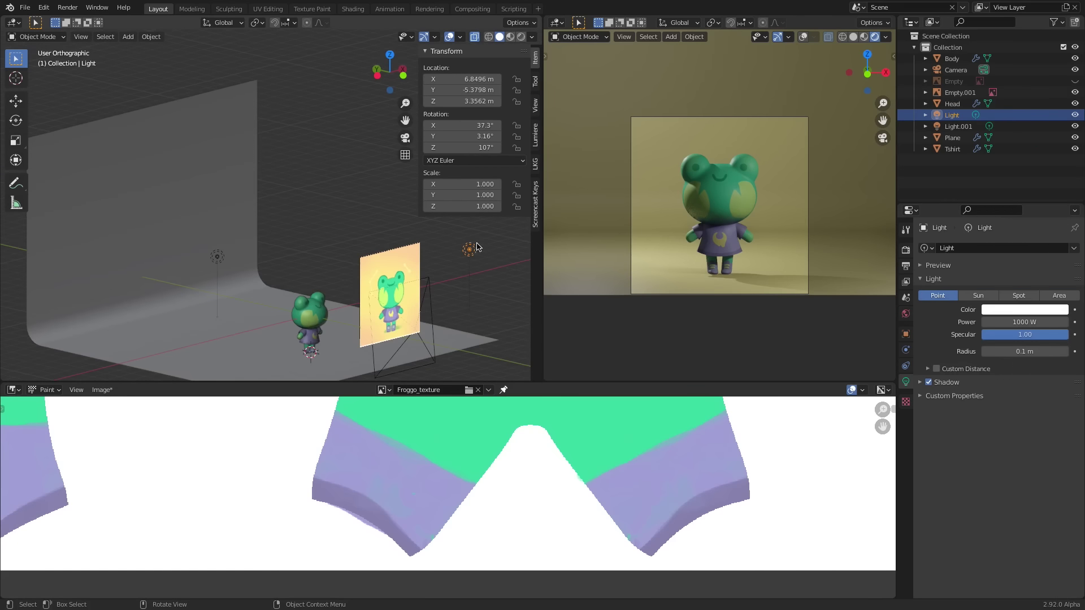
pyautogui.click(948, 383)
pyautogui.click(937, 429)
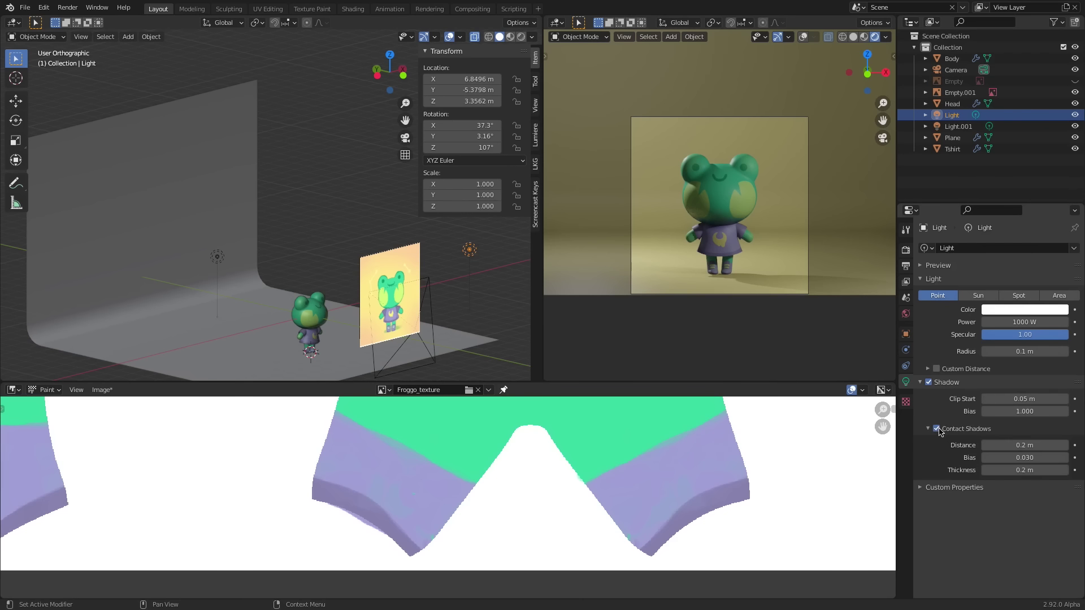
# - Move the back light closer to the frog, at about X -2.22 m, Y 1.86 m, Z 2.05 m
pyautogui.click(218, 257)
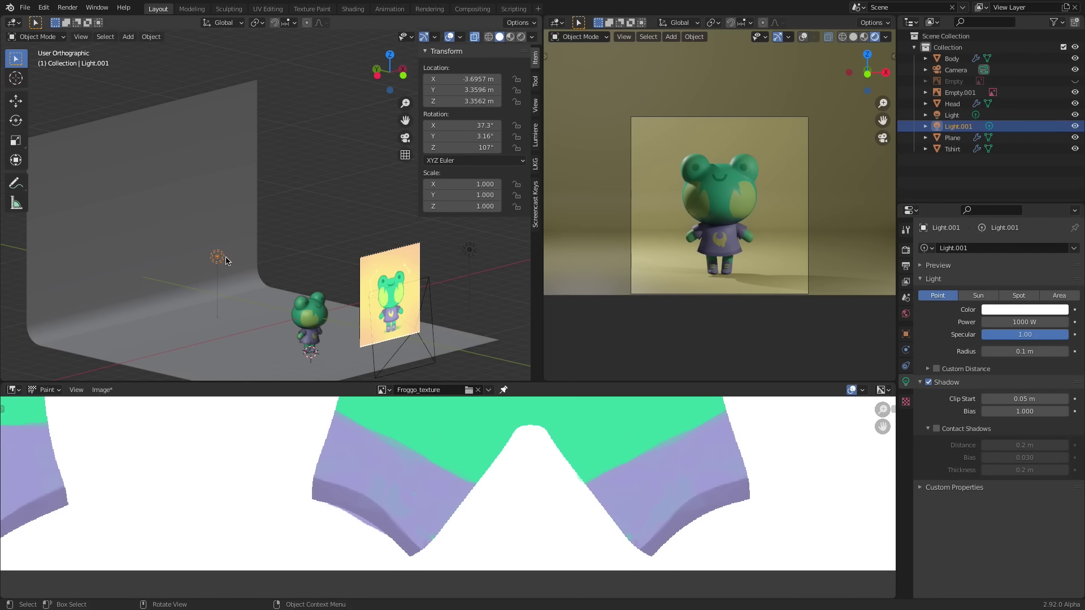
pyautogui.moveTo(226, 261); pyautogui.dragTo(232, 326, button='middle')
pyautogui.press('KP_7')
pyautogui.press('g')
pyautogui.click(312, 356)
pyautogui.moveTo(312, 356); pyautogui.dragTo(369, 212, button='middle')
pyautogui.press('g')
pyautogui.click(271, 362)
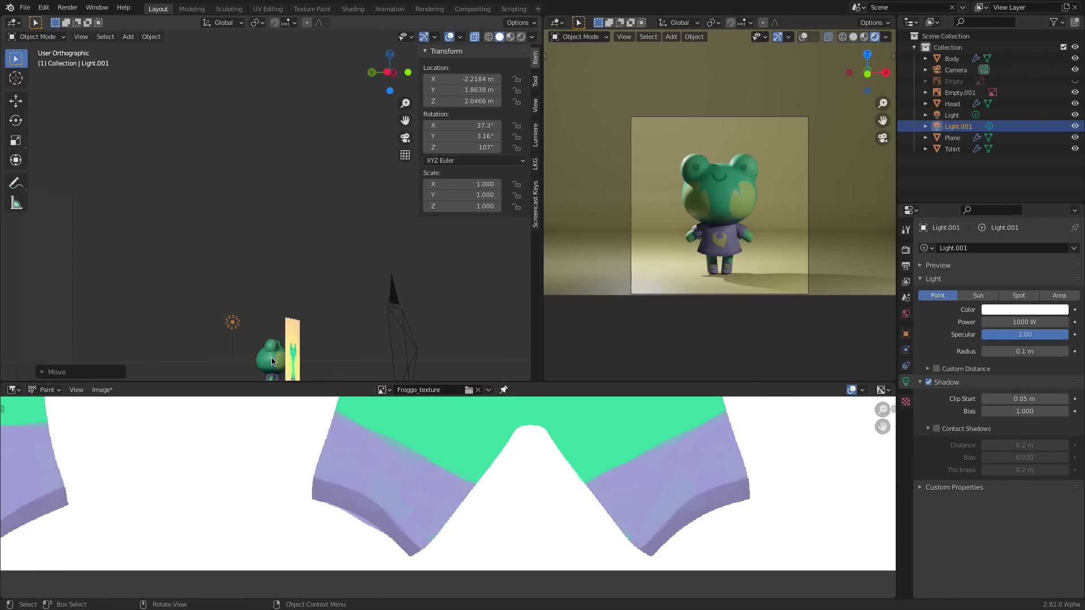
# - Set the back light's power to 500 W and its colour to warm orange, hue about 0.075 and saturation about 0.71
pyautogui.click(1034, 322)
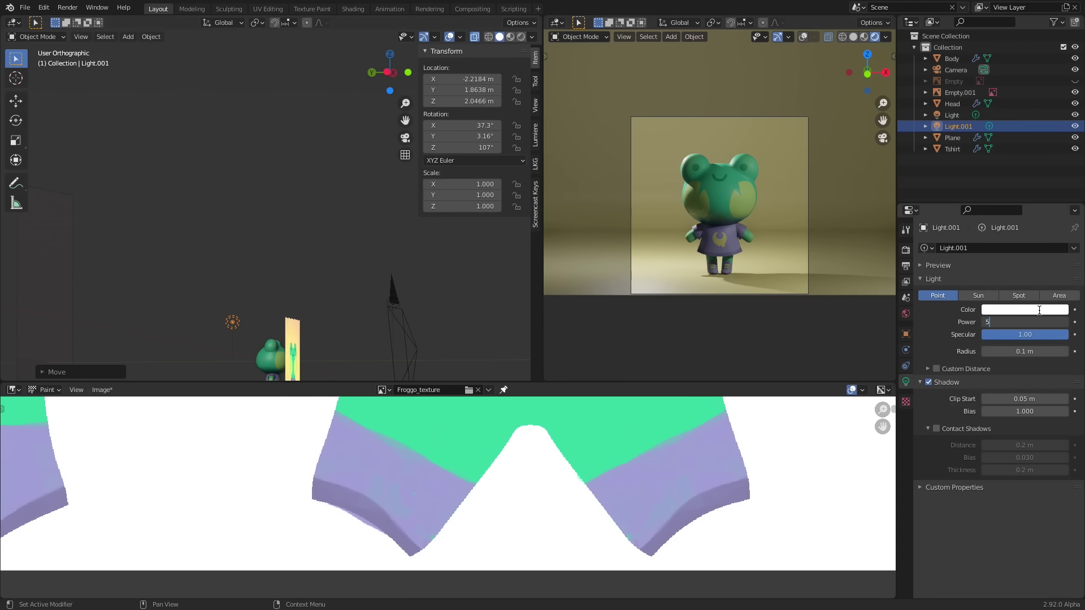
pyautogui.write('500')
pyautogui.press('Return')
pyautogui.click(1039, 310)
pyautogui.moveTo(987, 215); pyautogui.dragTo(998, 216)
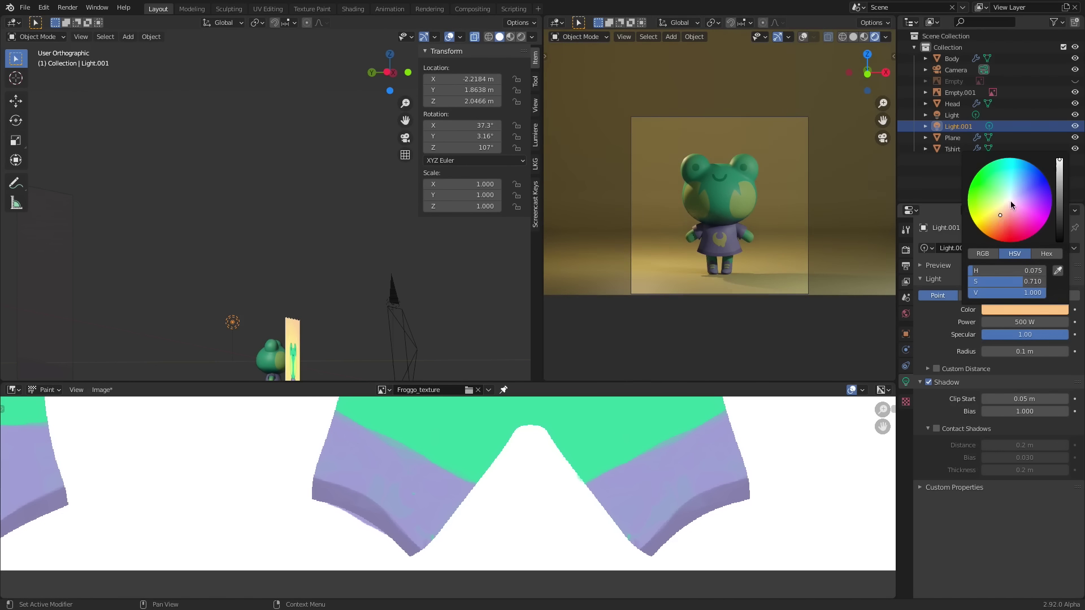
# - Brighten the world background colour to a neutral grey and set its strength to 0.3
pyautogui.click(906, 313)
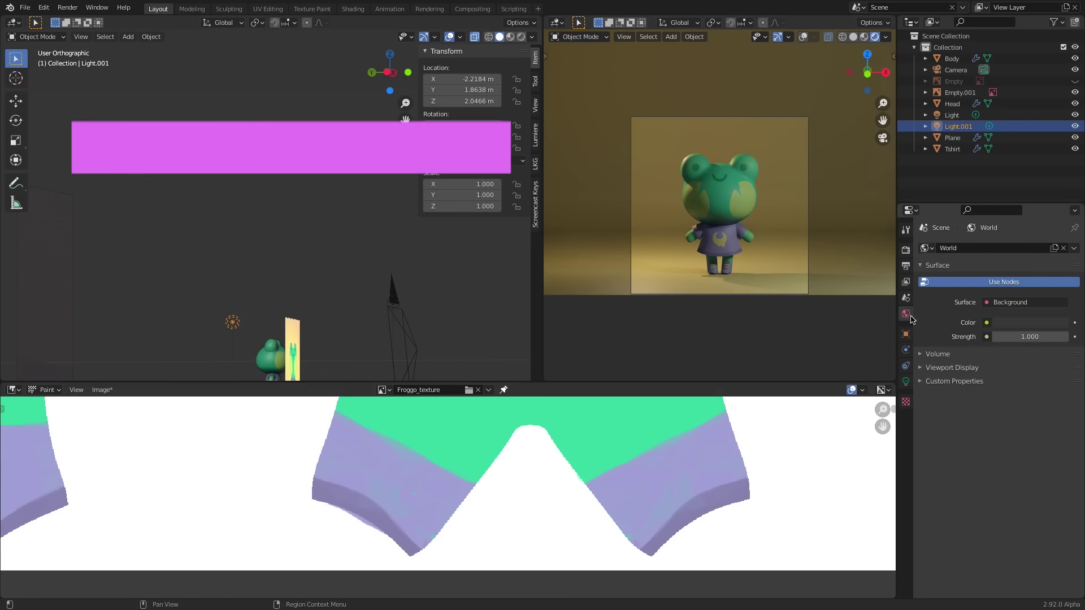
pyautogui.click(1047, 326)
pyautogui.moveTo(1062, 201)
pyautogui.mouseDown()
pyautogui.moveTo(1062, 189)
pyautogui.moveTo(1063, 207)
pyautogui.mouseUp()
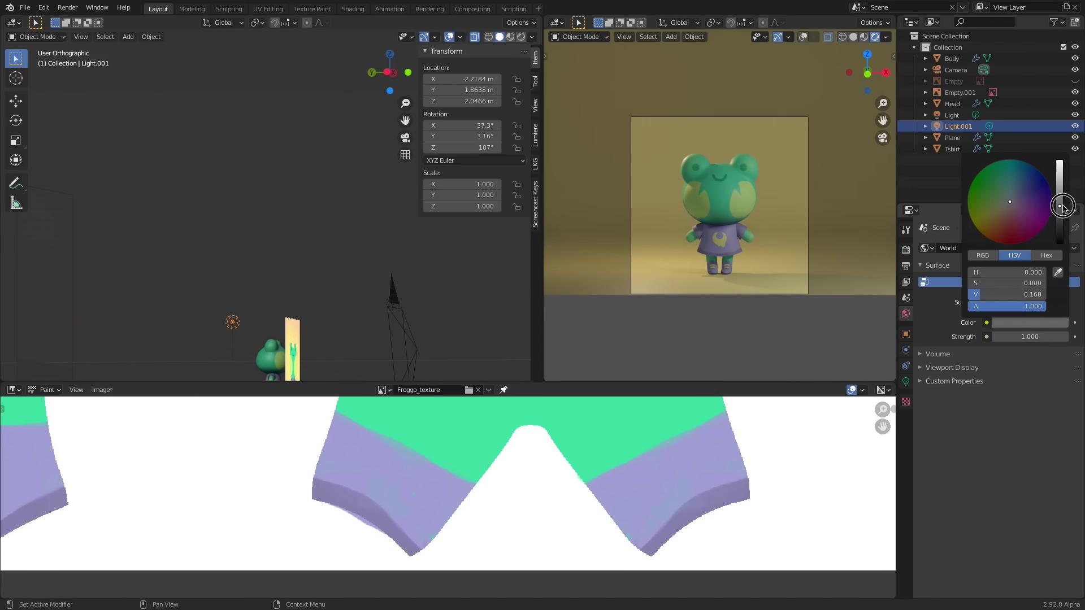
pyautogui.click(1024, 336)
pyautogui.write('1.0')
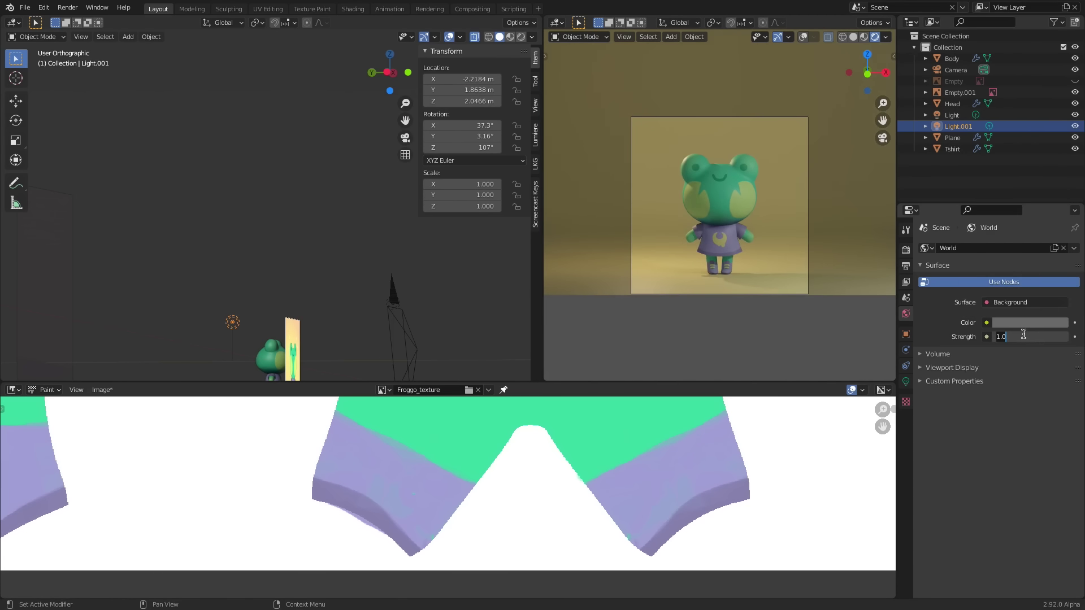
pyautogui.write('0.3')
pyautogui.press('Return')
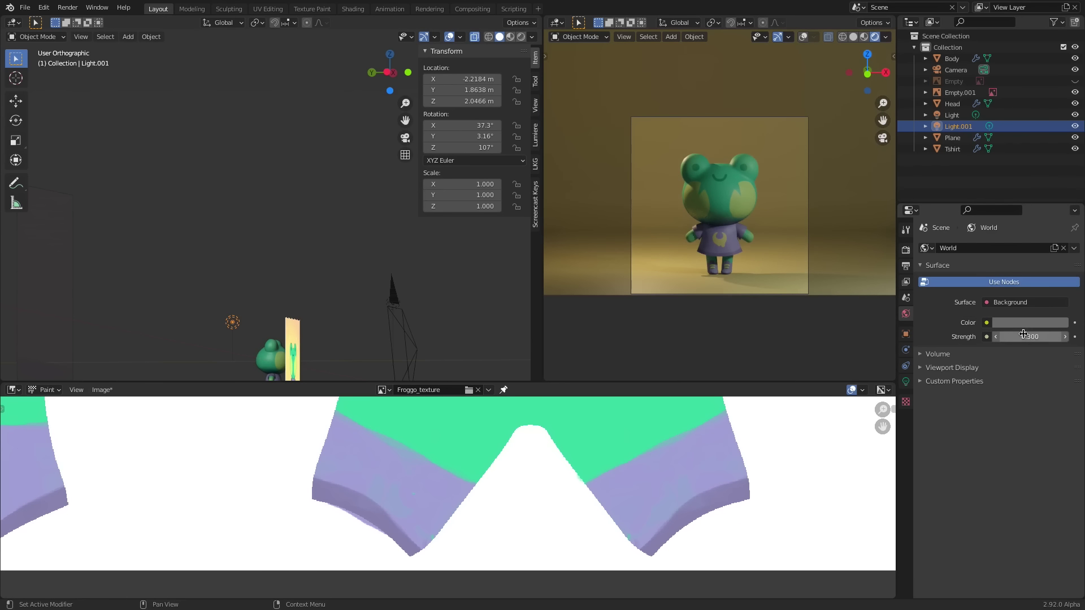
# - Tint the world background colour to a bright pale yellow
pyautogui.click(1026, 323)
pyautogui.click(998, 213)
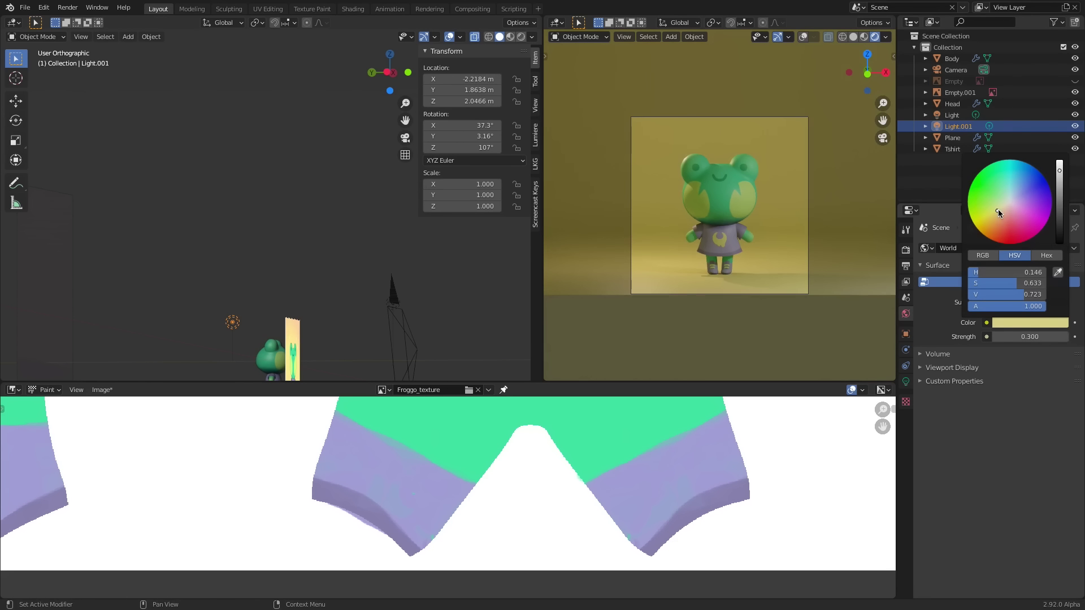
pyautogui.moveTo(998, 209); pyautogui.dragTo(1001, 209)
pyautogui.moveTo(1061, 166); pyautogui.dragTo(1060, 163)
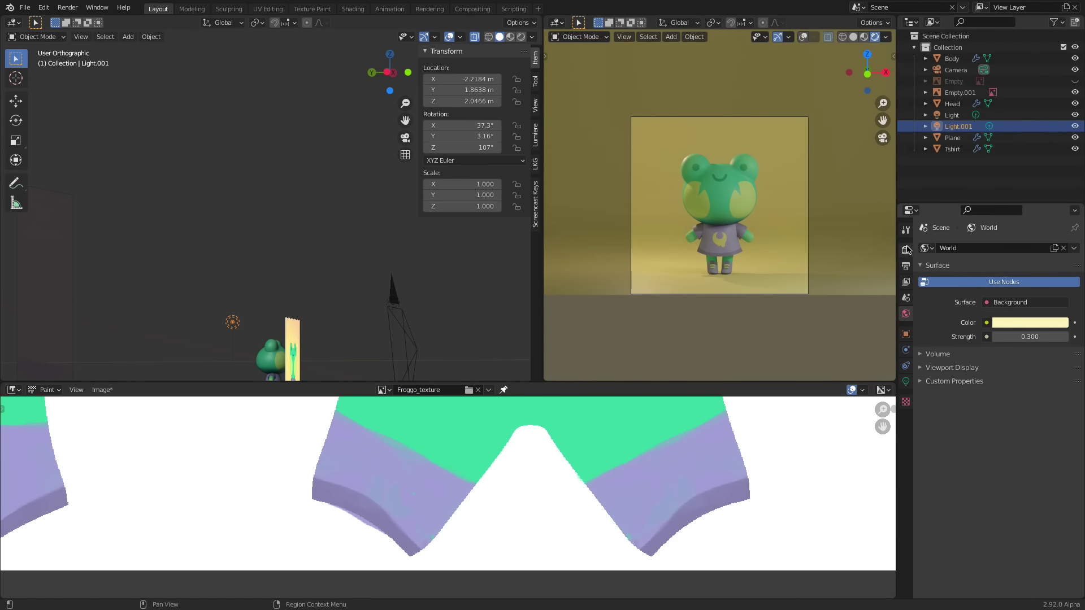
# - Set the Color Management gamma to 0.8 in the render settings
pyautogui.click(907, 250)
pyautogui.scroll(-5, 1018, 452)
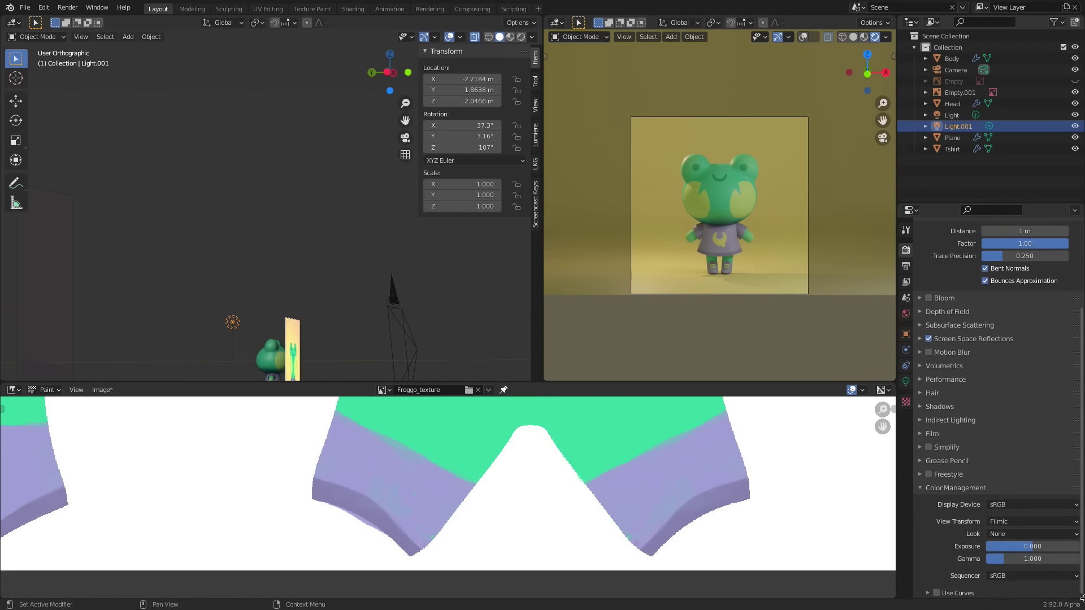
pyautogui.click(1035, 558)
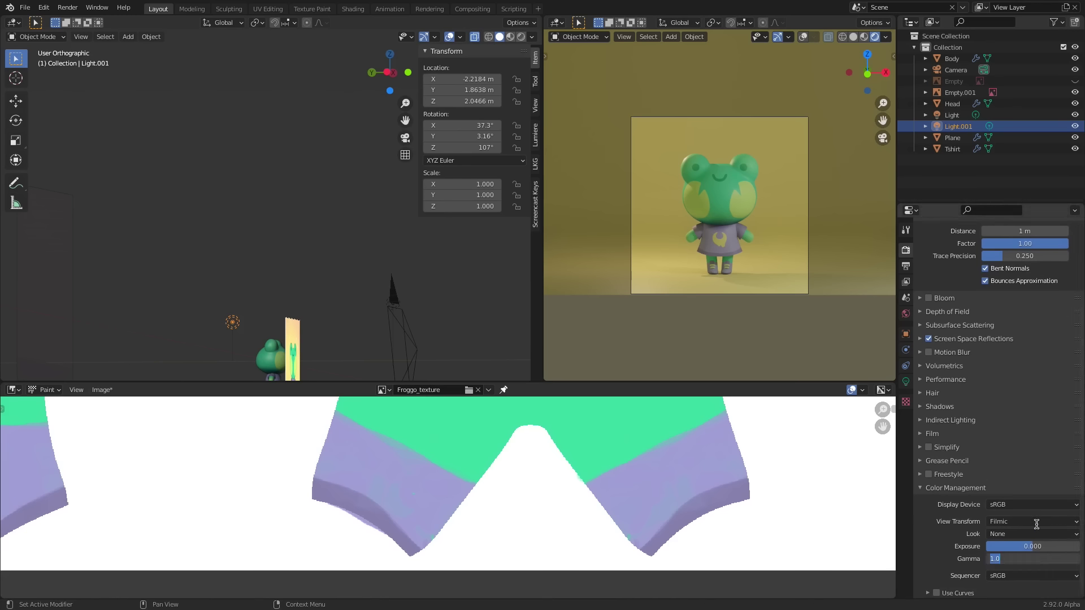
pyautogui.write('.8')
pyautogui.press('Return')
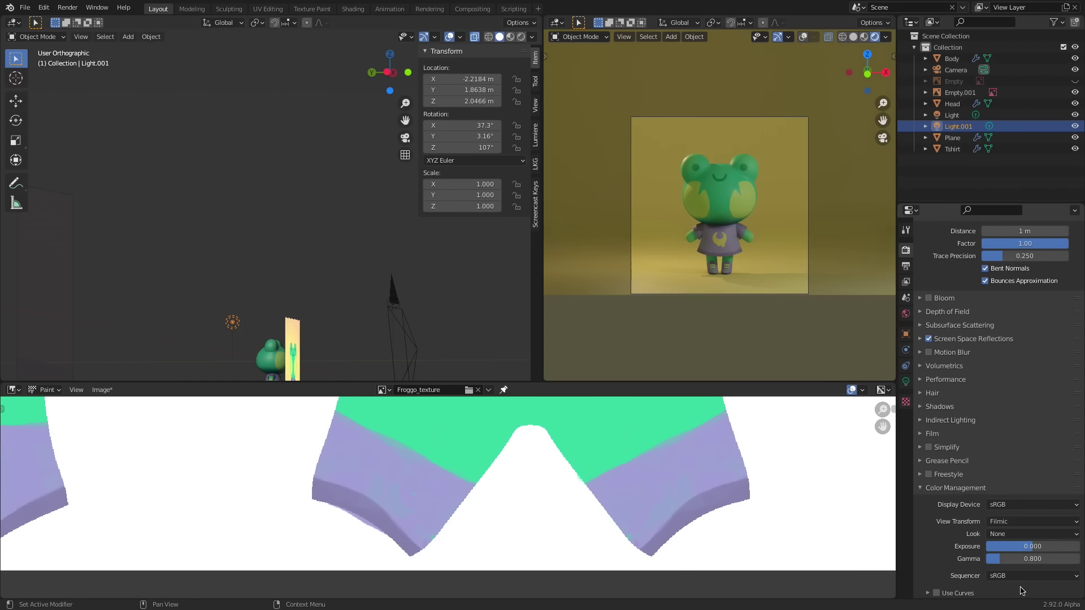
# - Bring the front light nearer to the frog, at about X 3.71 m, Y -4.47 m, Z 2.93 m
pyautogui.moveTo(429, 310); pyautogui.dragTo(474, 269, button='middle')
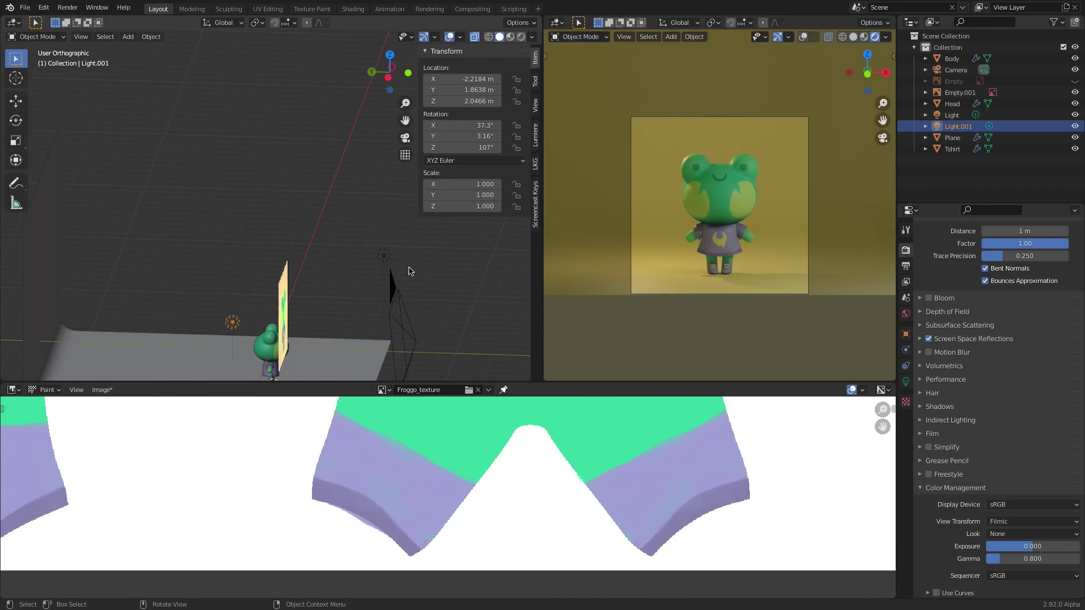
pyautogui.click(387, 256)
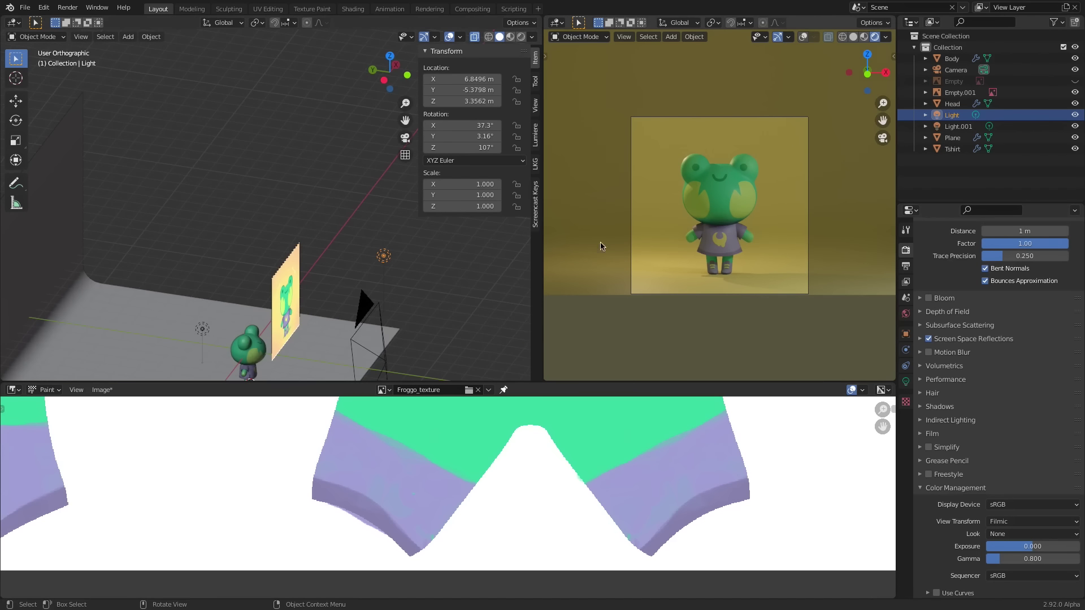
pyautogui.press('KP_7')
pyautogui.press('g')
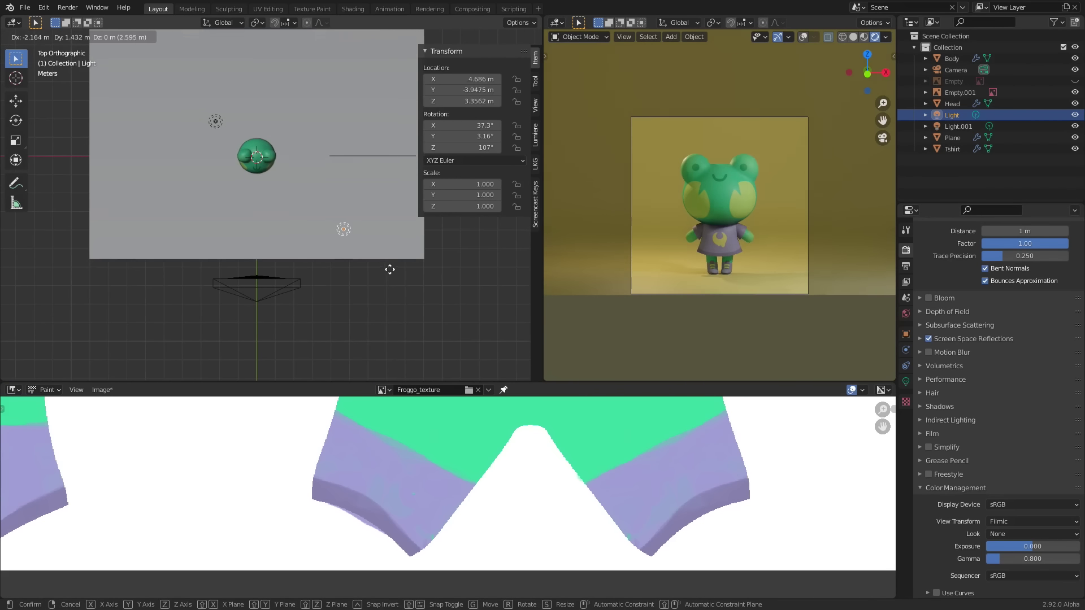
pyautogui.click(356, 291)
pyautogui.press('KP_1')
pyautogui.press('g')
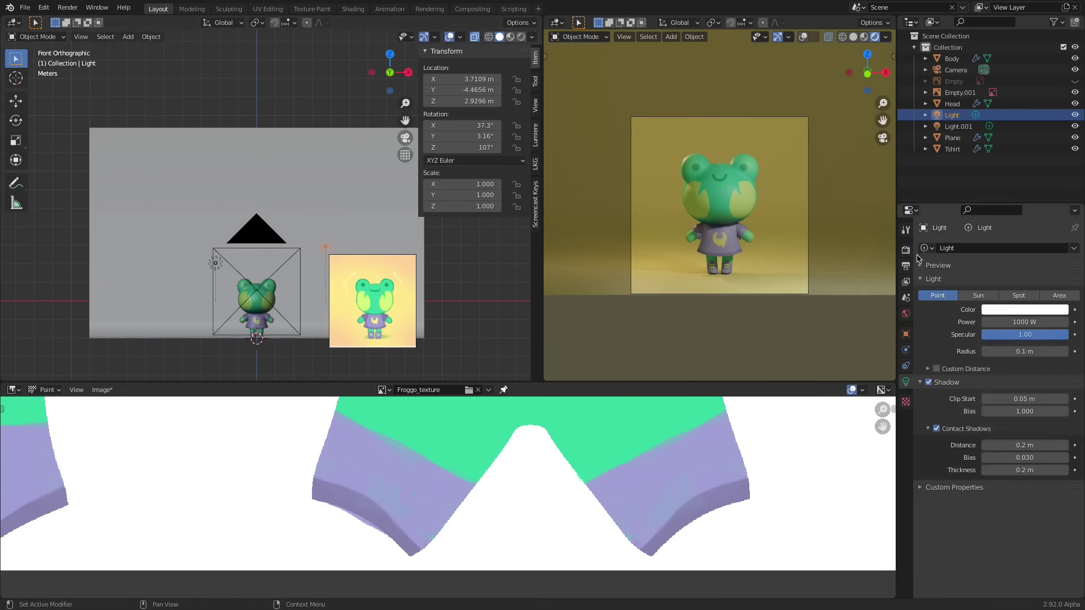
# - Enable Bloom in the Eevee render settings and expand its options
pyautogui.click(906, 249)
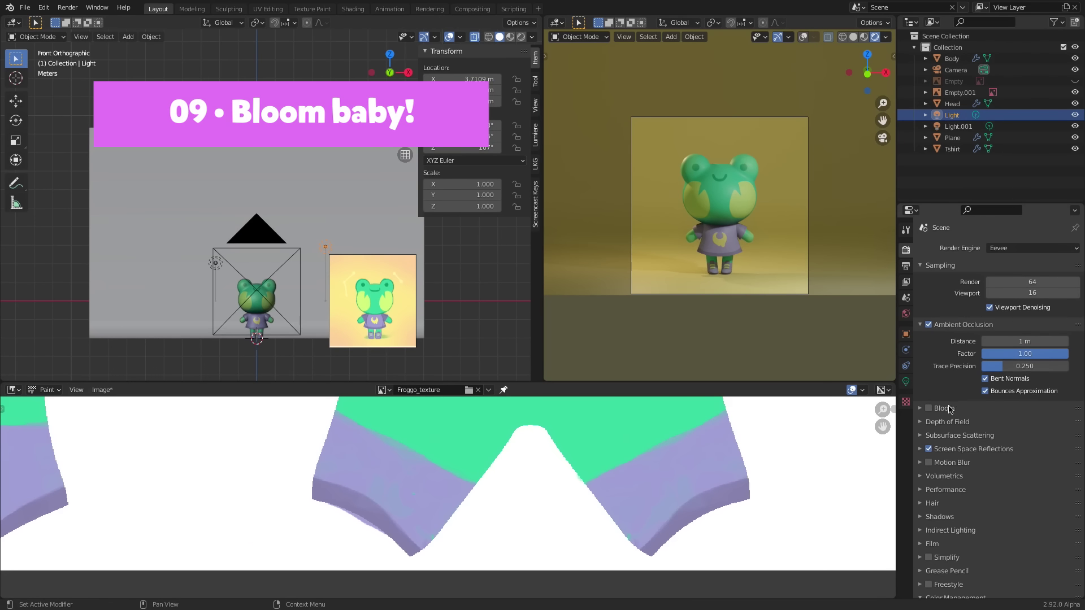
pyautogui.click(930, 408)
pyautogui.click(920, 408)
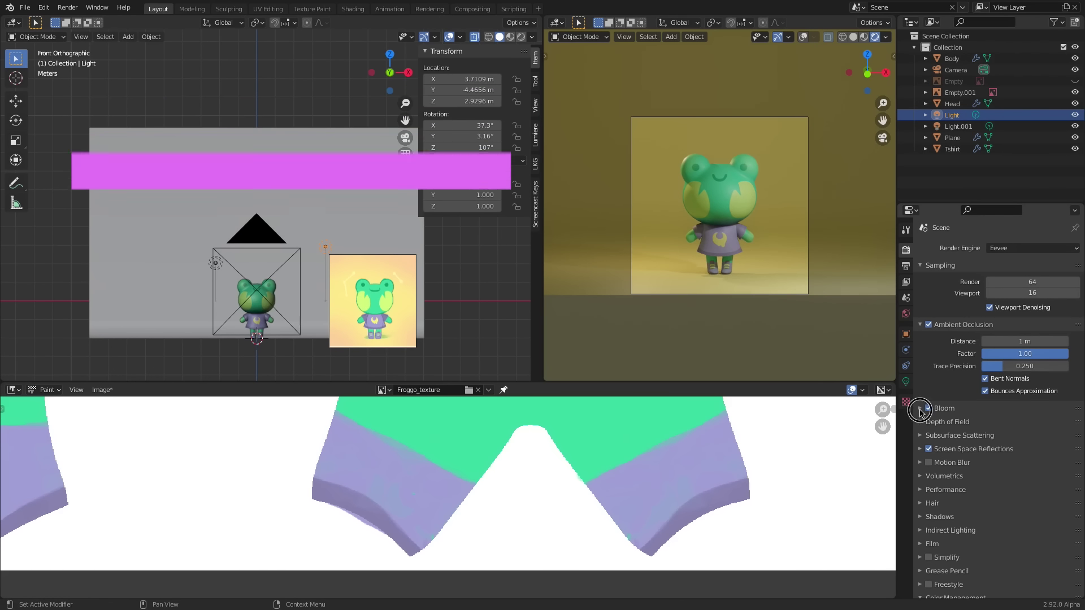
# - Set the Bloom intensity to 1, tint its colour a warm pale orange, and reduce its radius to about 3.1
pyautogui.doubleClick(1020, 477)
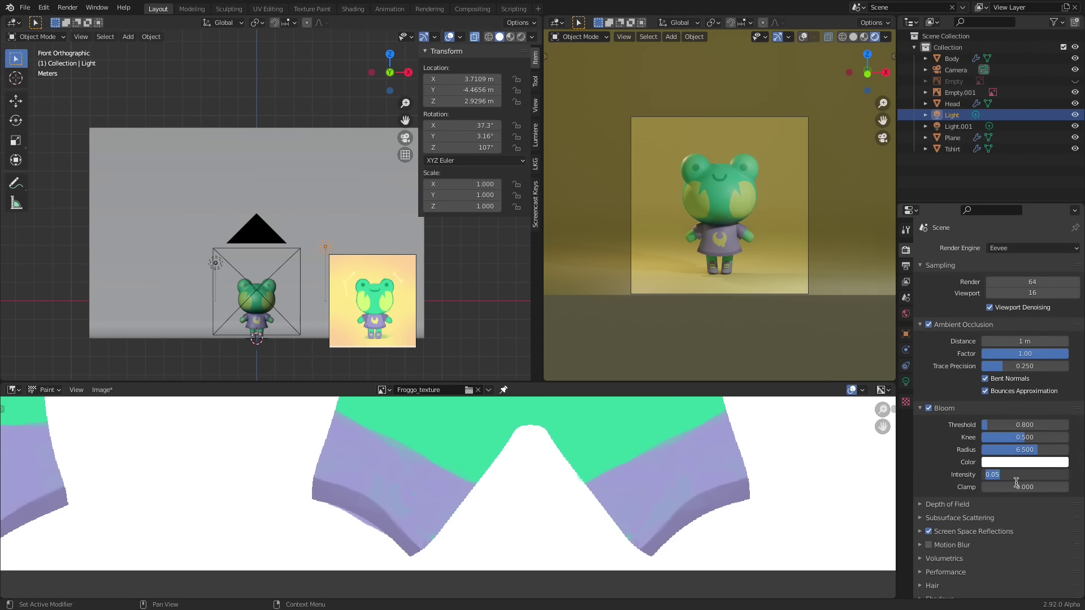
pyautogui.write('1')
pyautogui.press('Return')
pyautogui.click(1020, 465)
pyautogui.moveTo(1029, 387); pyautogui.dragTo(998, 368)
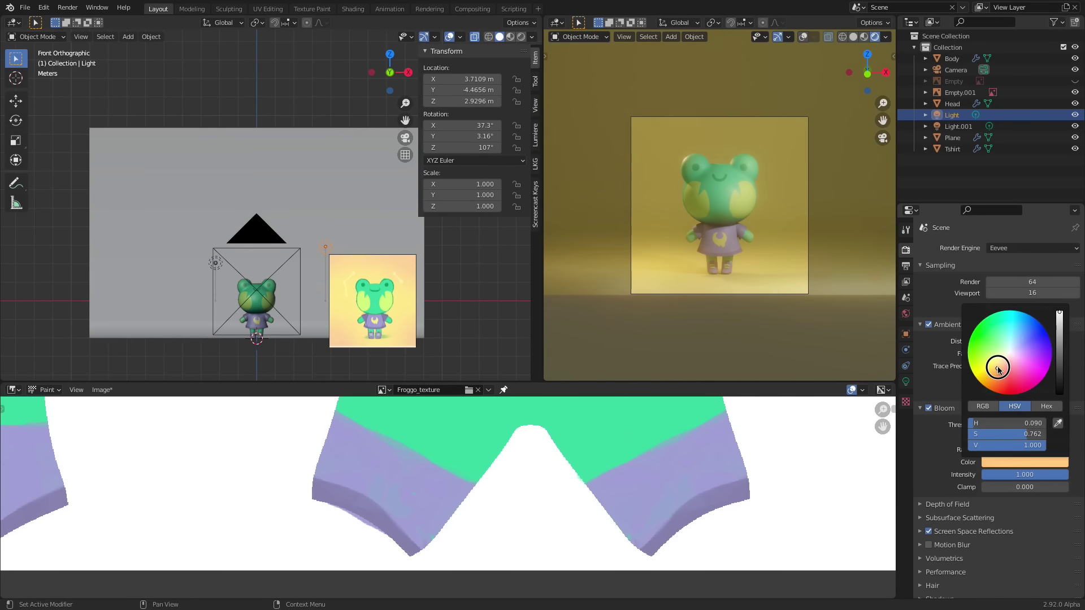
pyautogui.moveTo(1025, 451); pyautogui.dragTo(1002, 453)
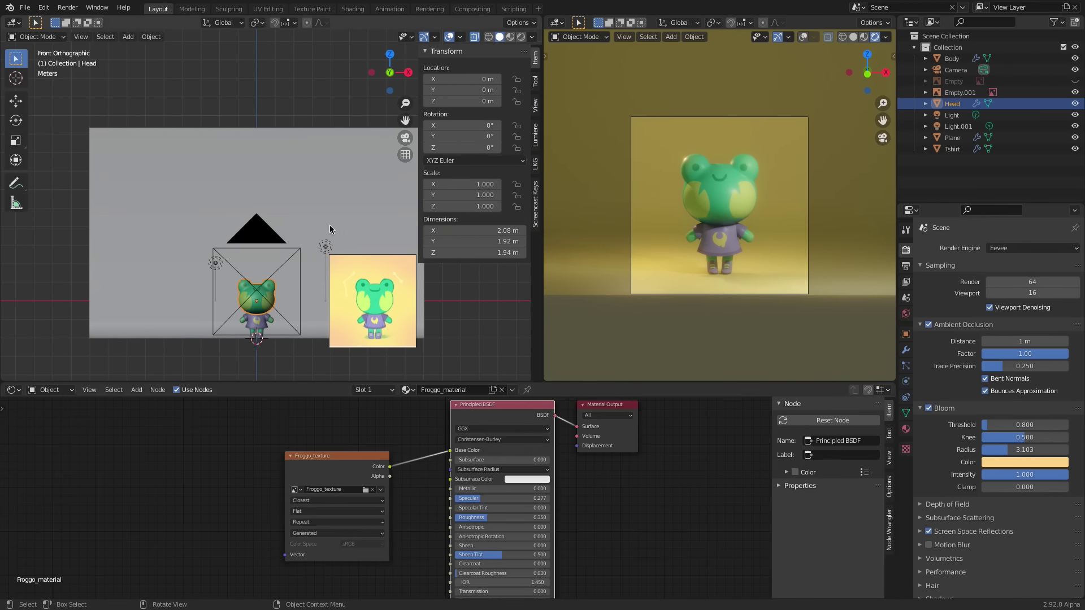
# - Duplicate the point light behind the frog and place the copy farther back, at about X 0.21 m, Y 10.18 m
pyautogui.moveTo(323, 233); pyautogui.dragTo(311, 319, button='middle')
pyautogui.moveTo(311, 320); pyautogui.dragTo(326, 335)
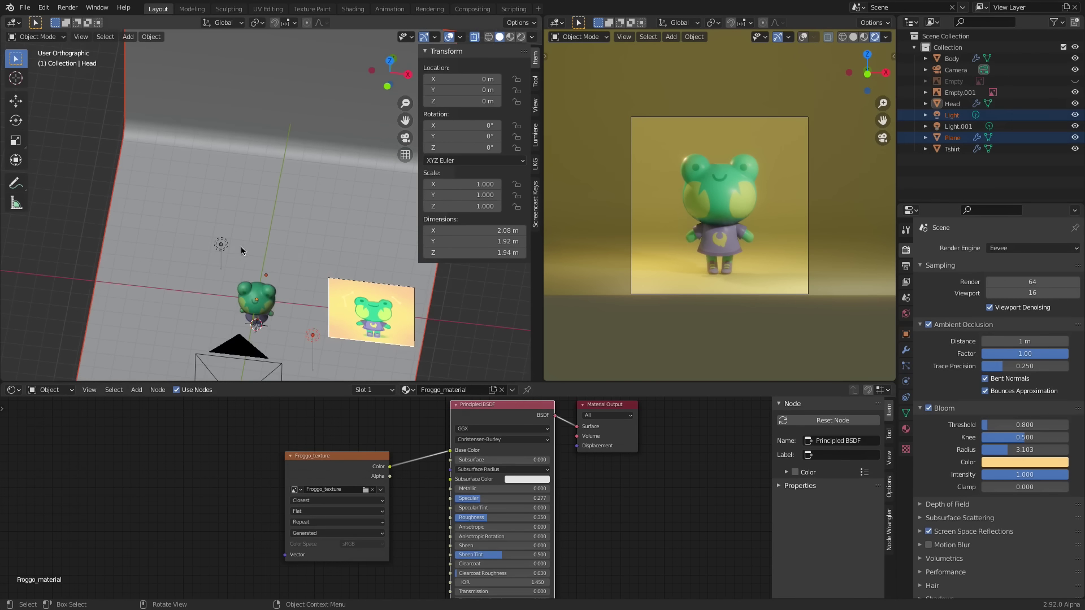
pyautogui.click(221, 244)
pyautogui.press('KP_7')
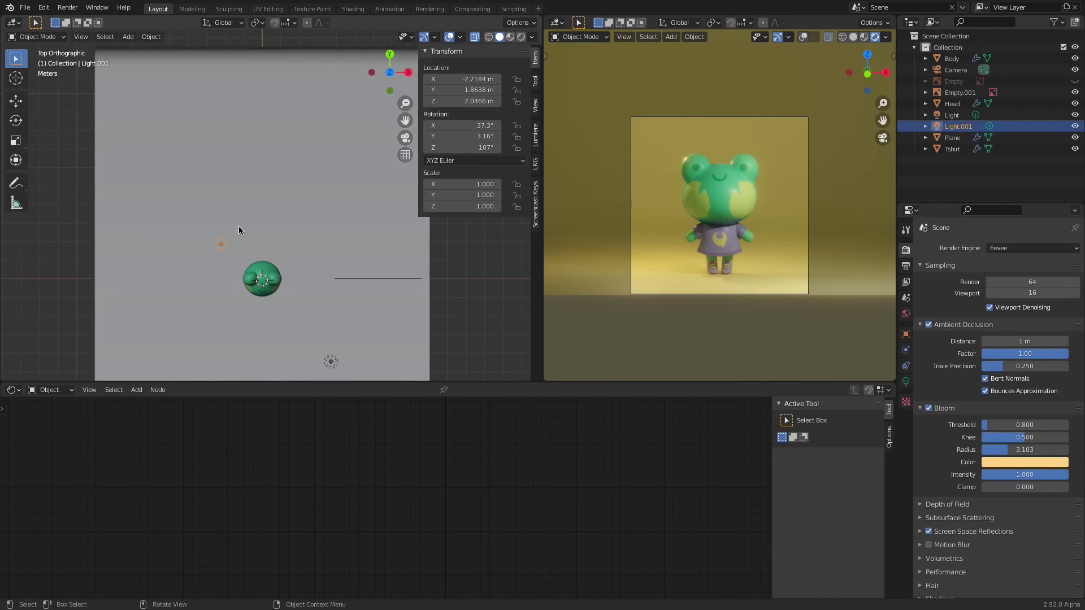
pyautogui.keyDown('shift'); pyautogui.moveTo(278, 269); pyautogui.dragTo(293, 299, button='middle'); pyautogui.keyUp('shift')
pyautogui.hotkey('shift', 'd')
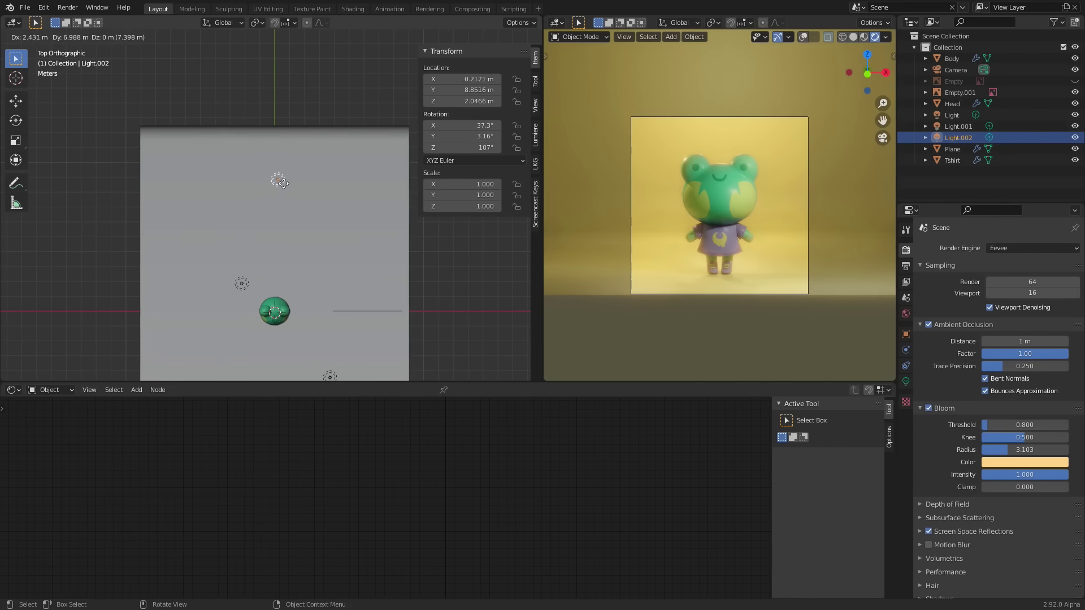
pyautogui.click(288, 166)
# - Lower the duplicated light vertically to about Z -0.50 m and set its power to 250 W
pyautogui.press('KP_1')
pyautogui.press('g')
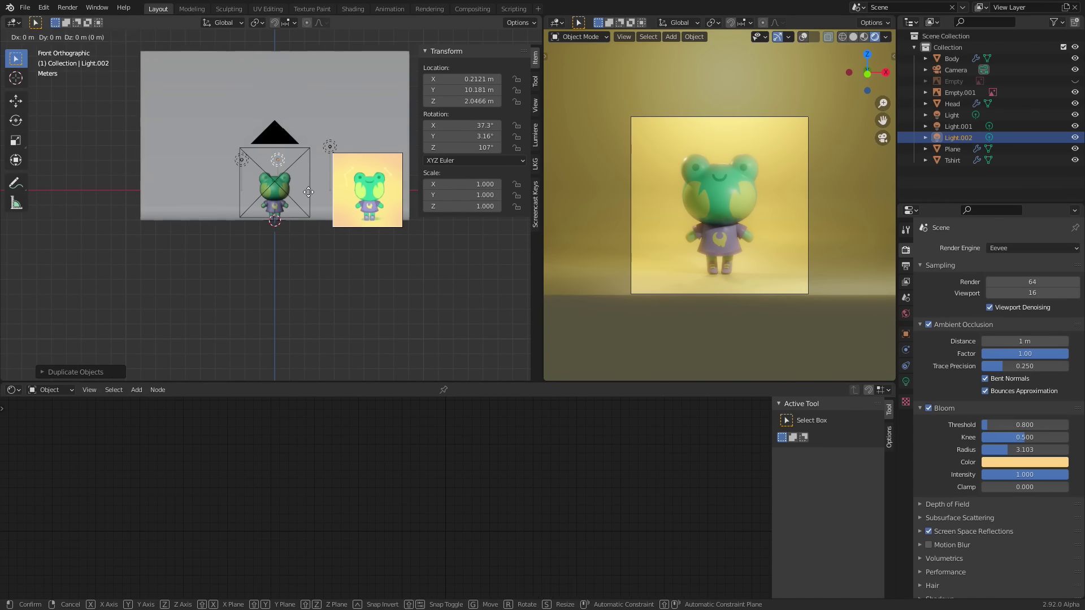
pyautogui.press('z')
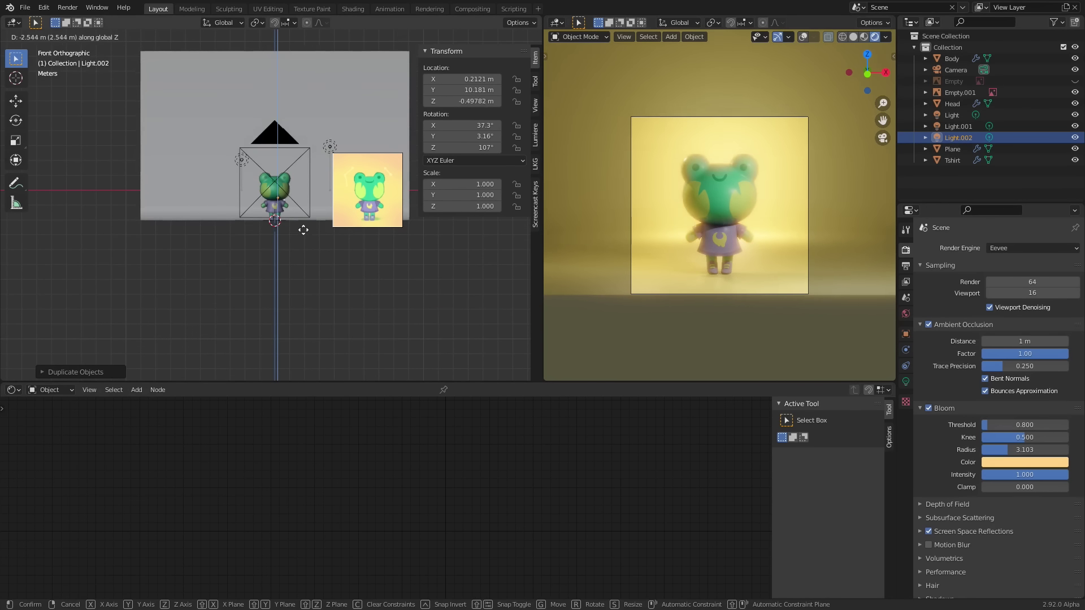
pyautogui.click(303, 232)
pyautogui.click(912, 380)
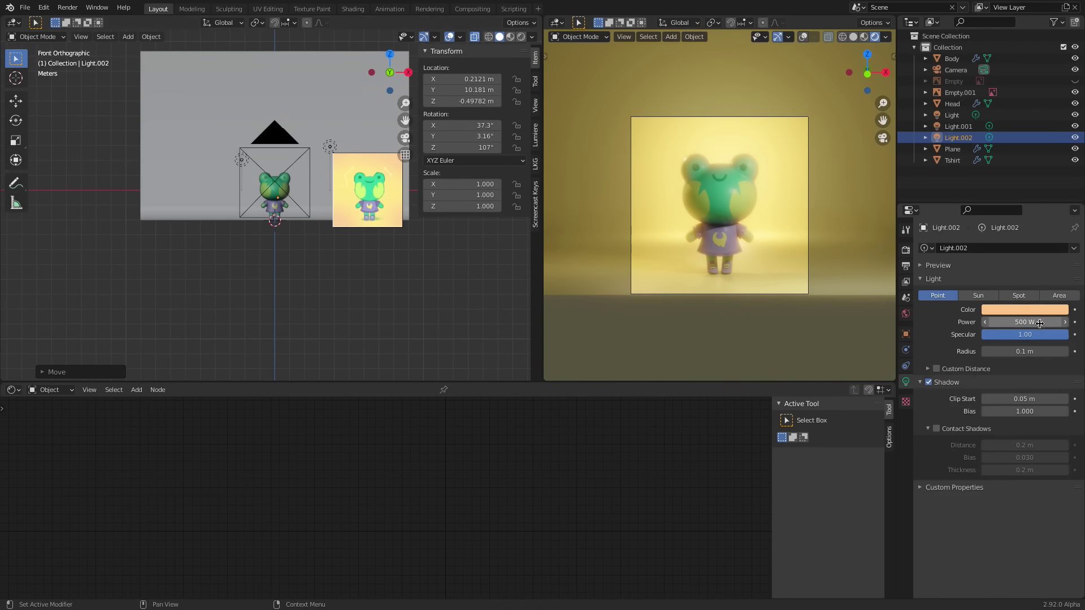
pyautogui.click(1046, 323)
pyautogui.press('Return')
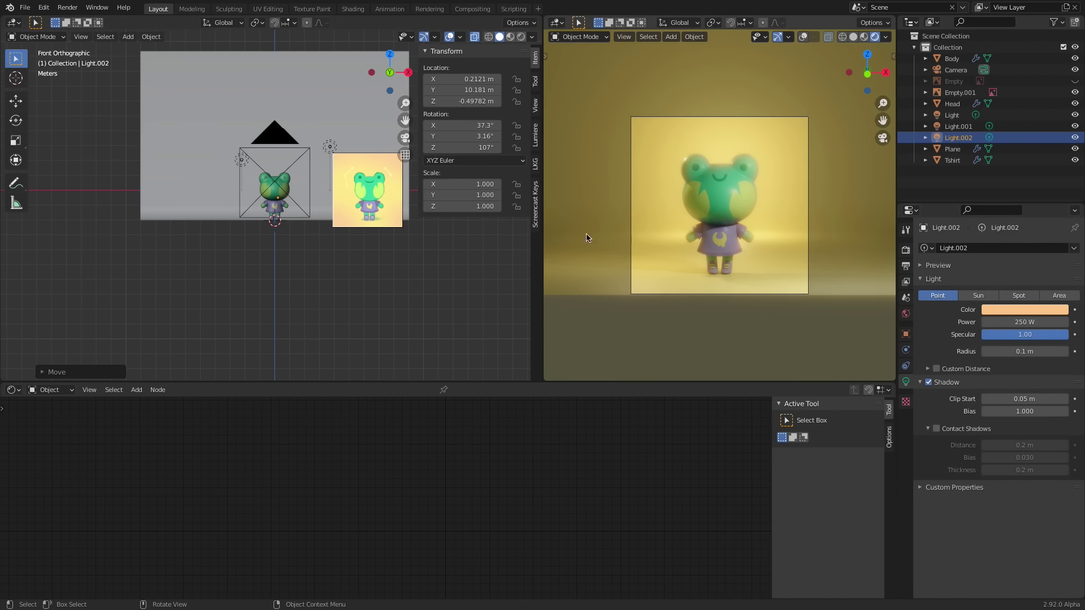
# - Set the Bevel modifier amount of the curved backdrop plane to 0.5 m
pyautogui.click(355, 144)
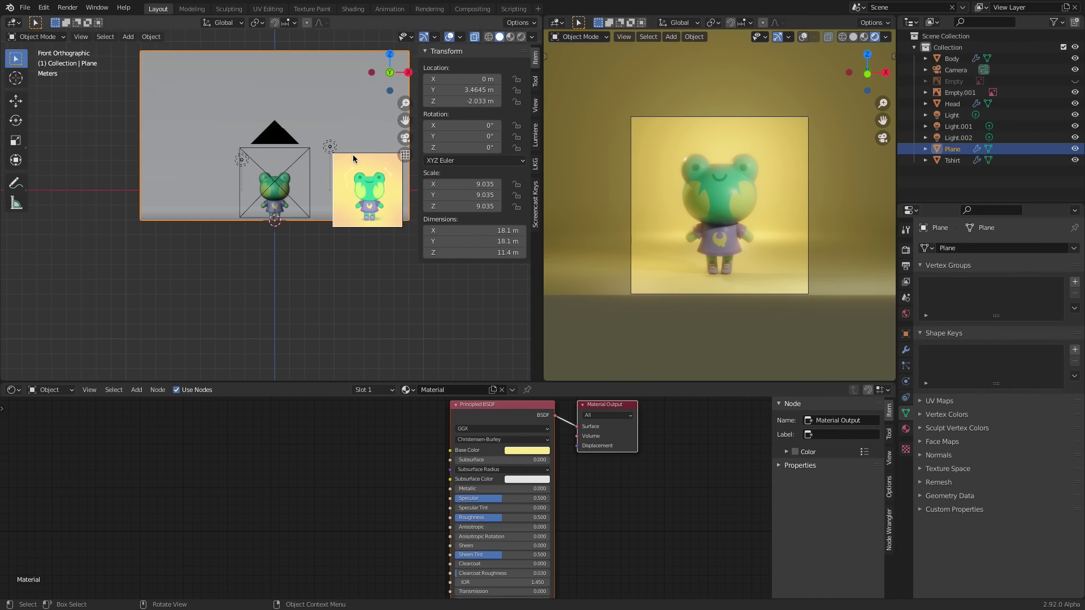
pyautogui.moveTo(288, 271); pyautogui.dragTo(277, 295, button='middle')
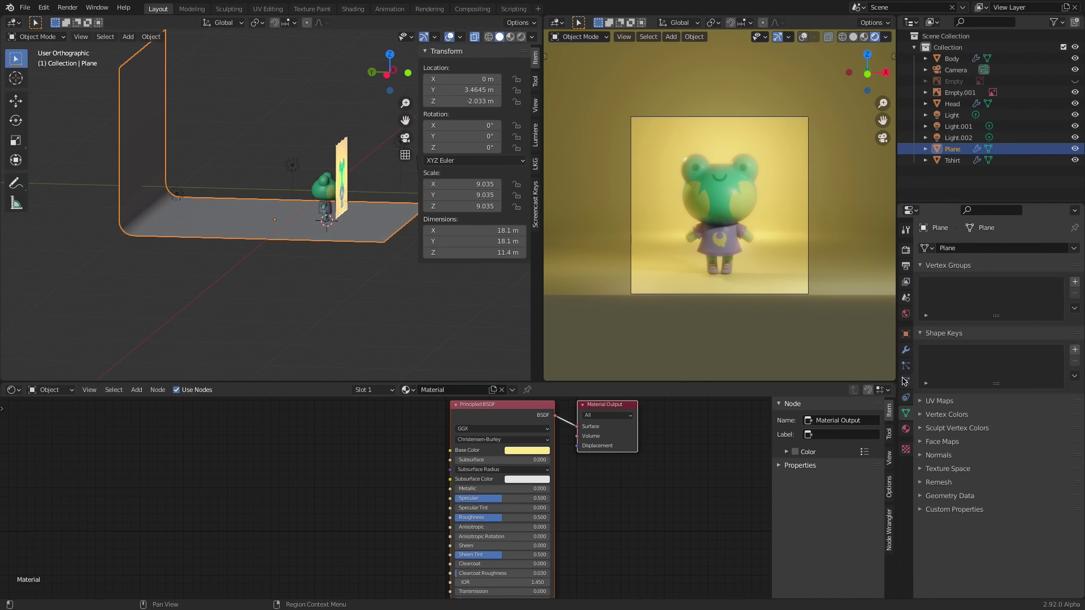
pyautogui.click(906, 349)
pyautogui.moveTo(1024, 336); pyautogui.dragTo(1054, 336)
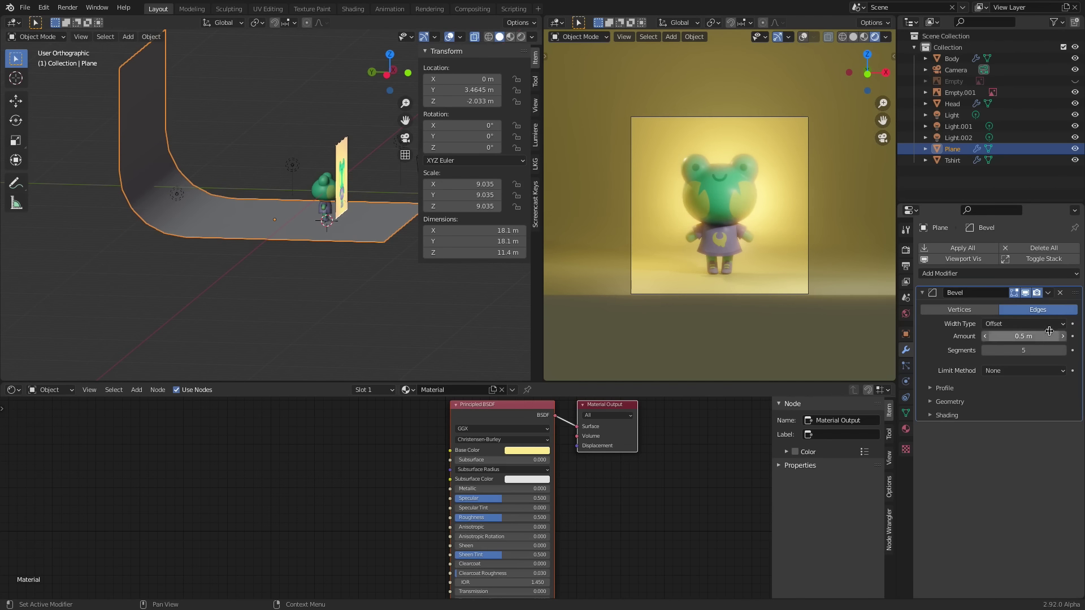
# - Move the rearmost light forward and up, to about X 0.09 m, Y 8.07 m, Z 1.31 m
pyautogui.click(179, 198)
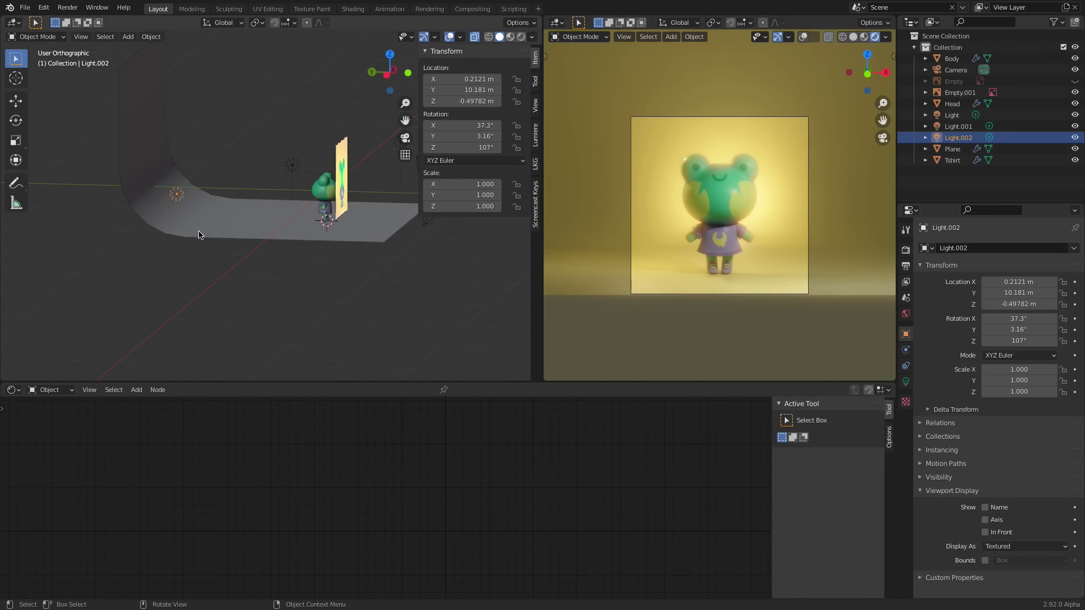
pyautogui.moveTo(287, 230); pyautogui.dragTo(290, 318, button='middle')
pyautogui.press('g')
pyautogui.click(754, 264)
pyautogui.press('g')
pyautogui.press('y')
pyautogui.click(351, 257)
pyautogui.press('g')
pyautogui.press('z')
pyautogui.click(350, 227)
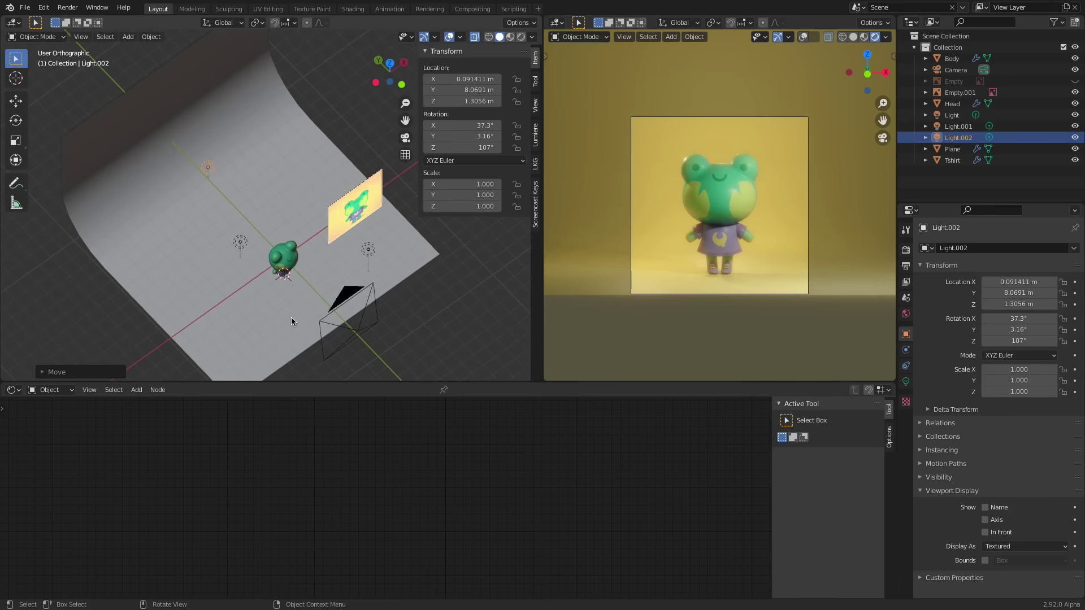
# - Set the rearmost light's power to 500 W and shift it back along Y to about 9.30 m
pyautogui.press('g')
pyautogui.press('y')
pyautogui.click(304, 298)
pyautogui.click(906, 381)
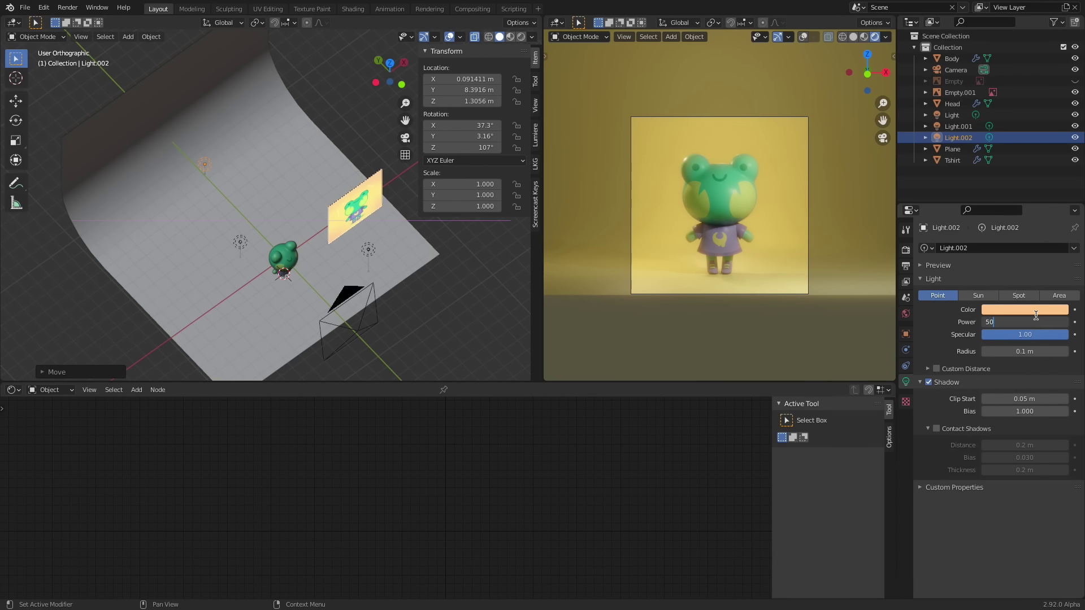
pyautogui.press('g')
pyautogui.press('y')
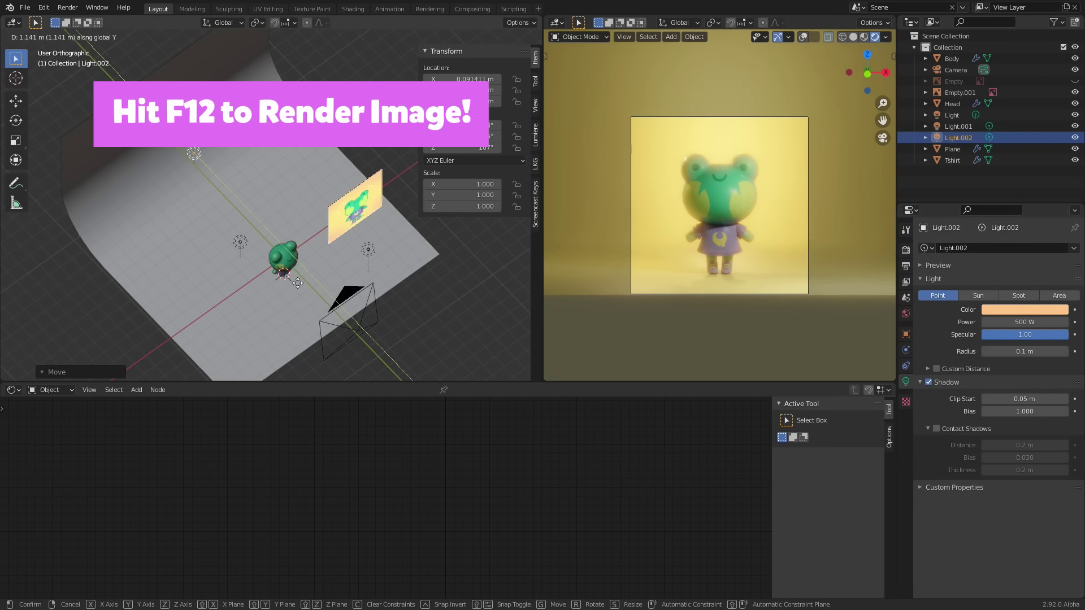
pyautogui.click(294, 290)
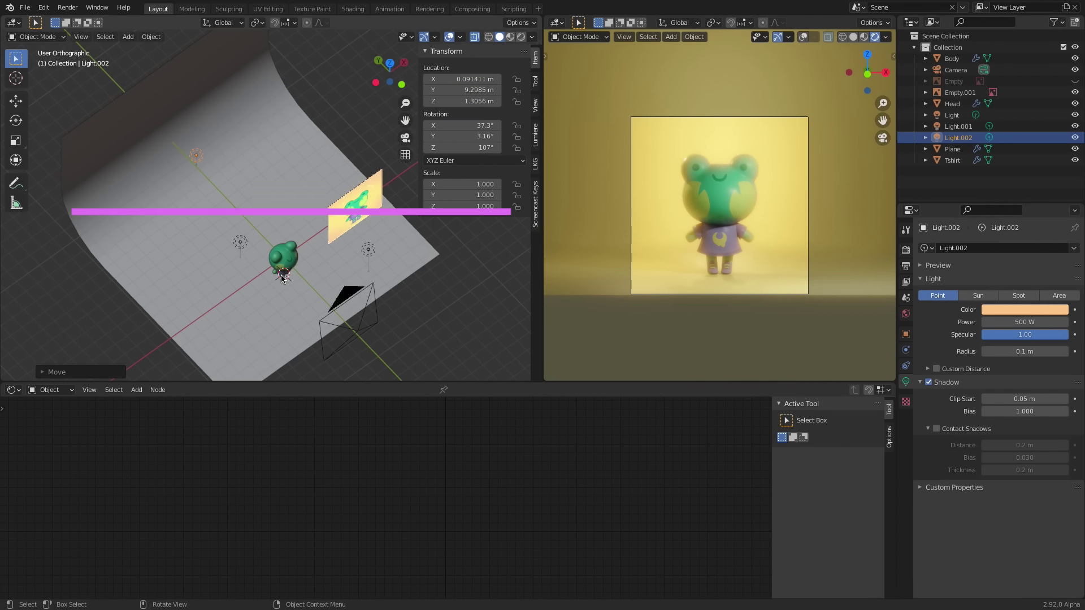